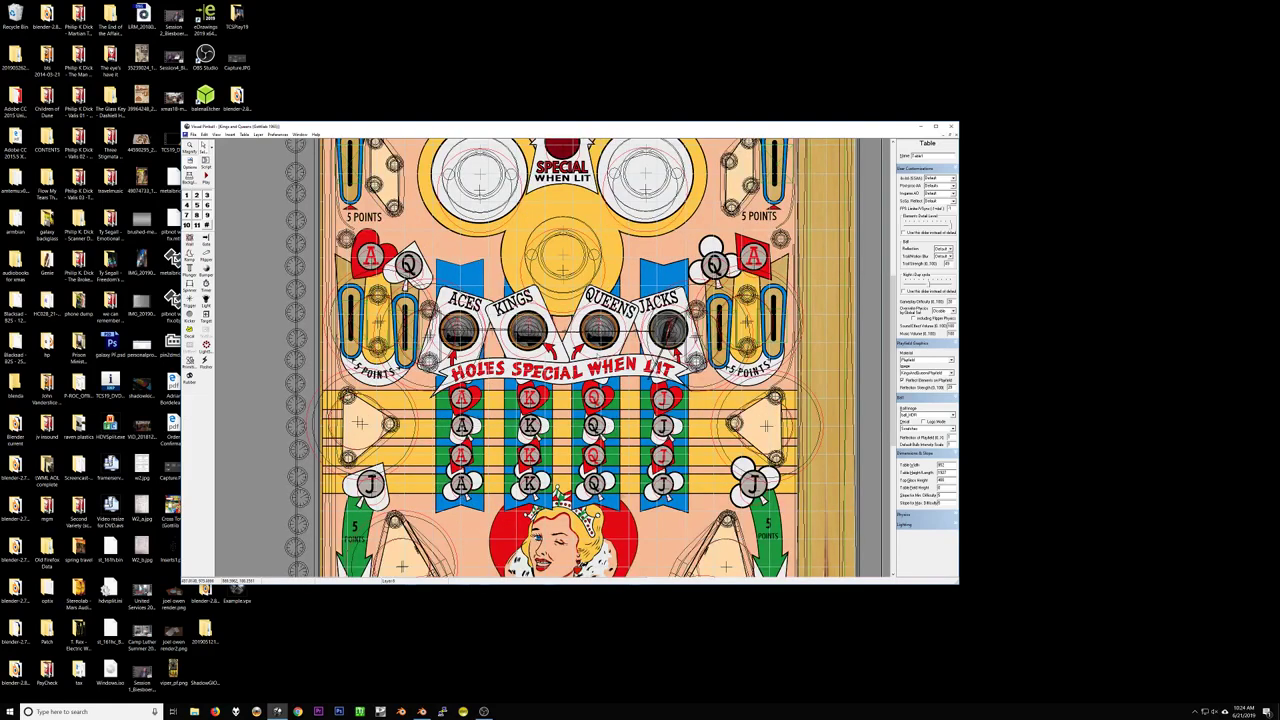
Export the Kings and Queens playfield image from the Image Manager as a PNG into the KaQ folder, replacing the existing file
{"action": "scroll", "coordinate": [297, 436], "scroll_direction": "up", "scroll_amount": 2}
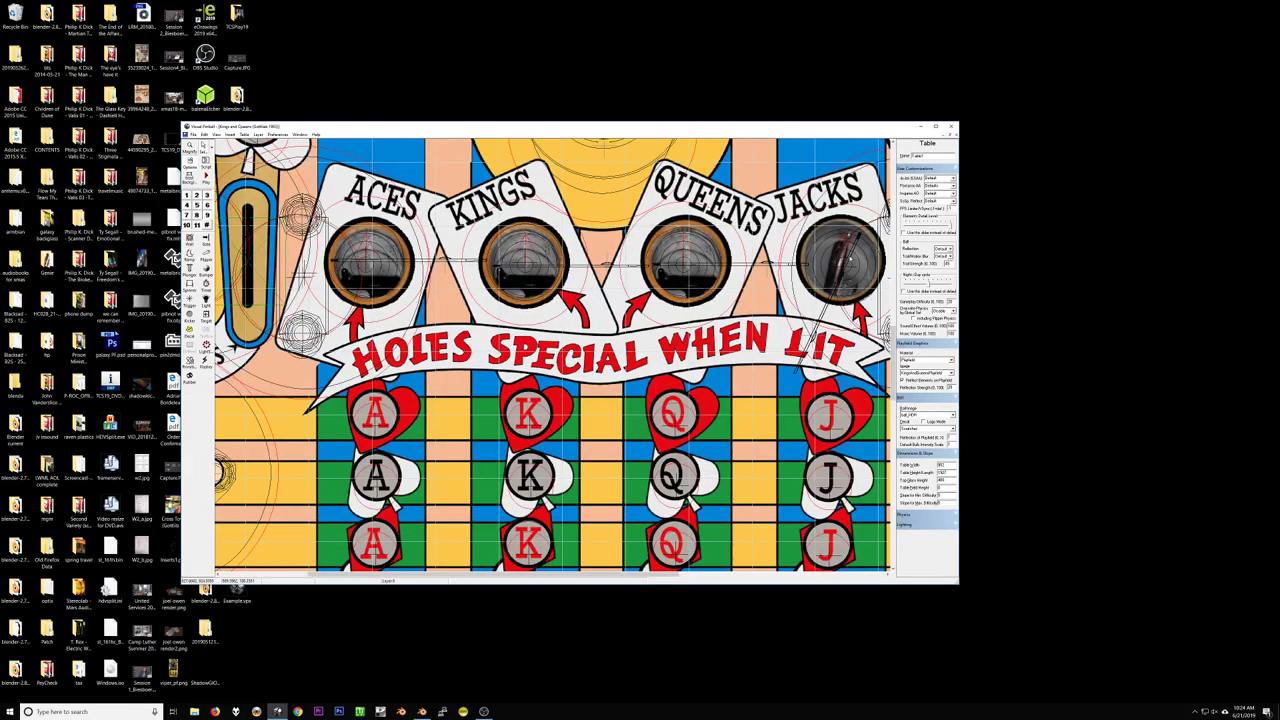
{"action": "scroll", "coordinate": [636, 383], "scroll_direction": "down", "scroll_amount": 5}
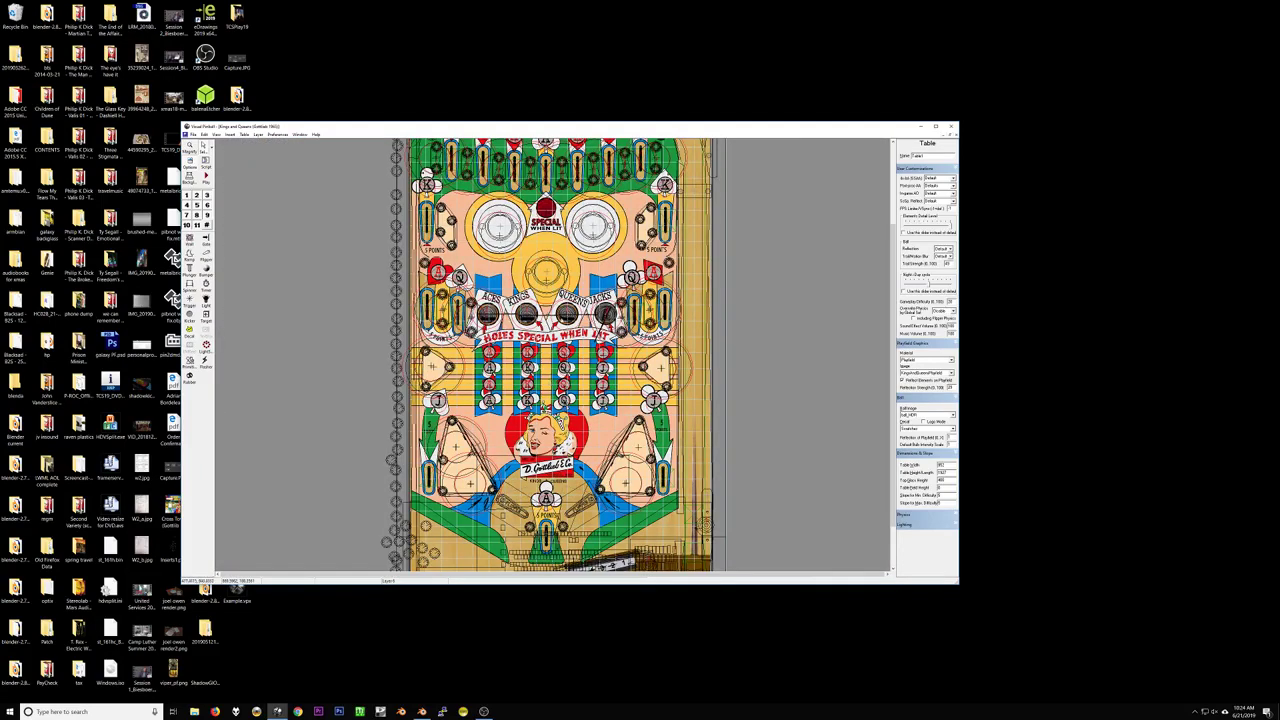
{"action": "left_click", "coordinate": [242, 136]}
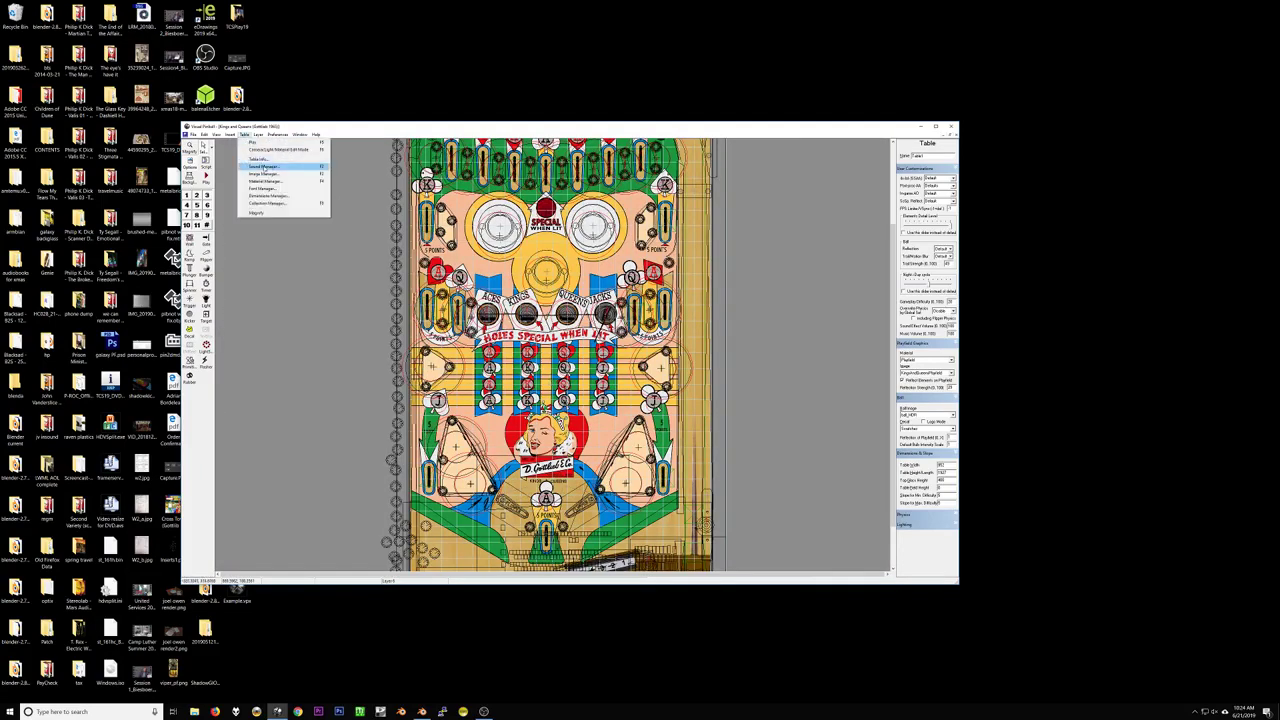
{"action": "left_click", "coordinate": [265, 168]}
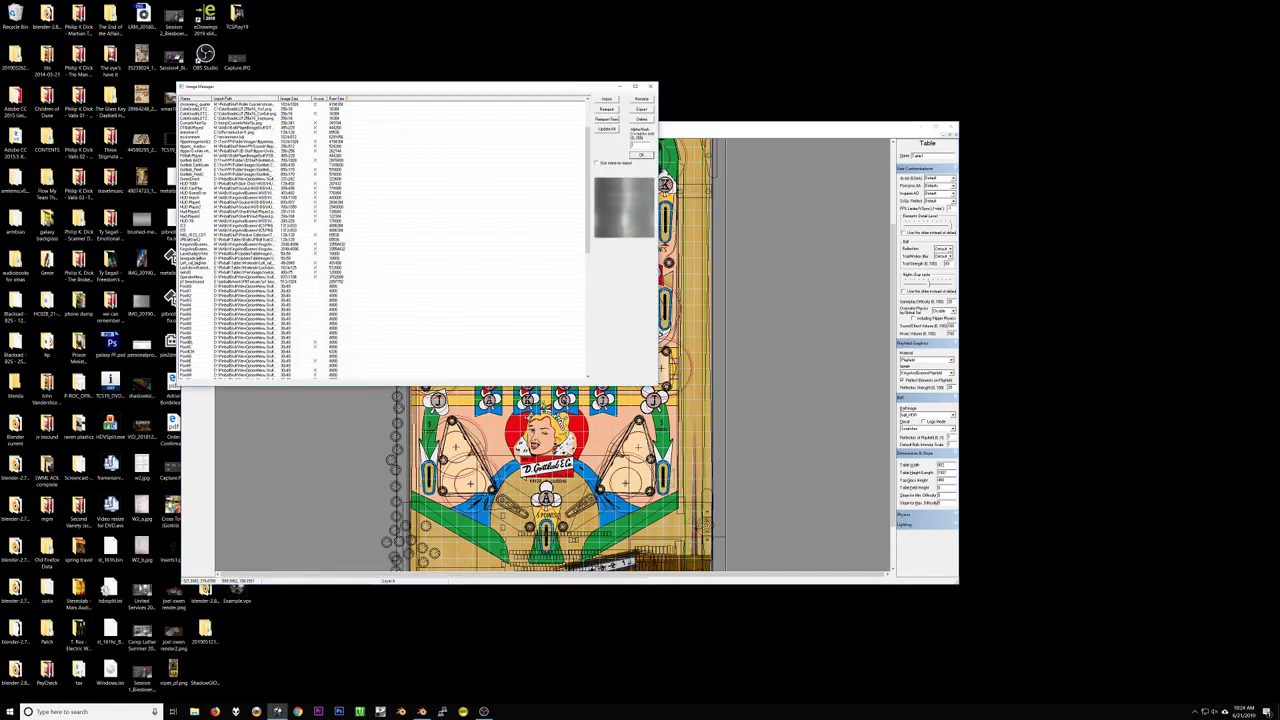
{"action": "left_click", "coordinate": [220, 245]}
{"action": "left_click", "coordinate": [642, 109]}
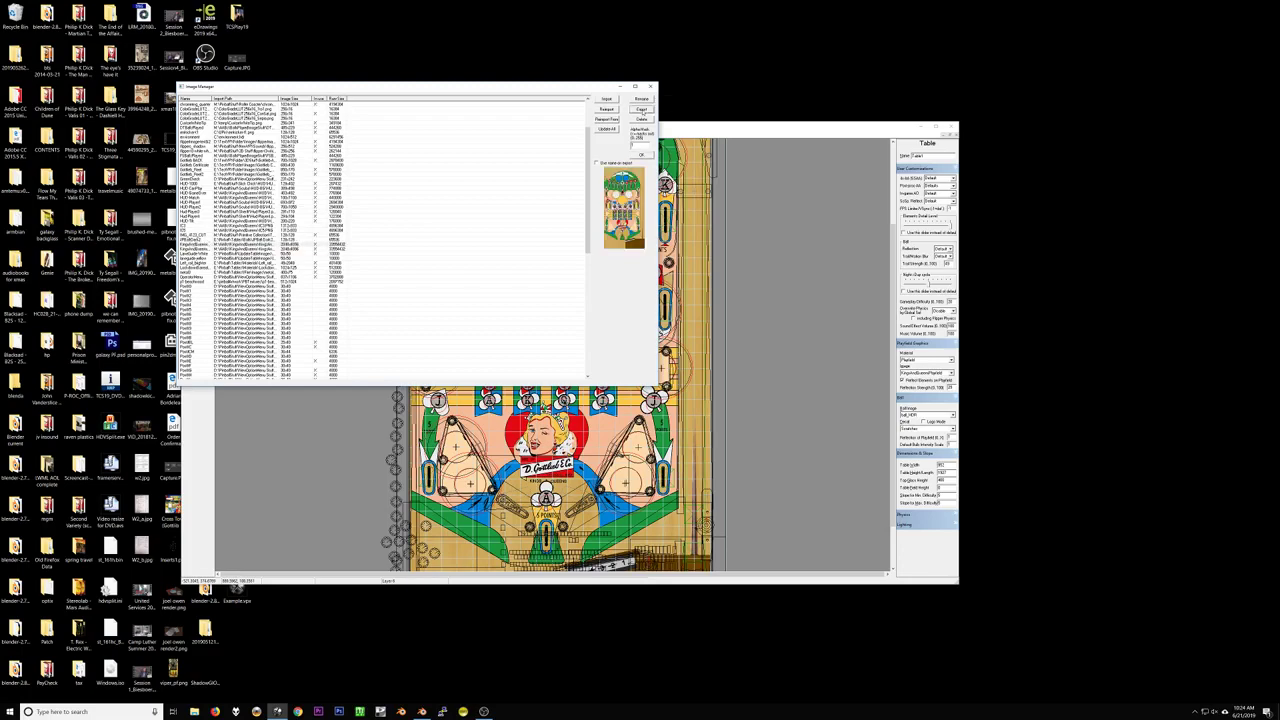
{"action": "left_click", "coordinate": [212, 260]}
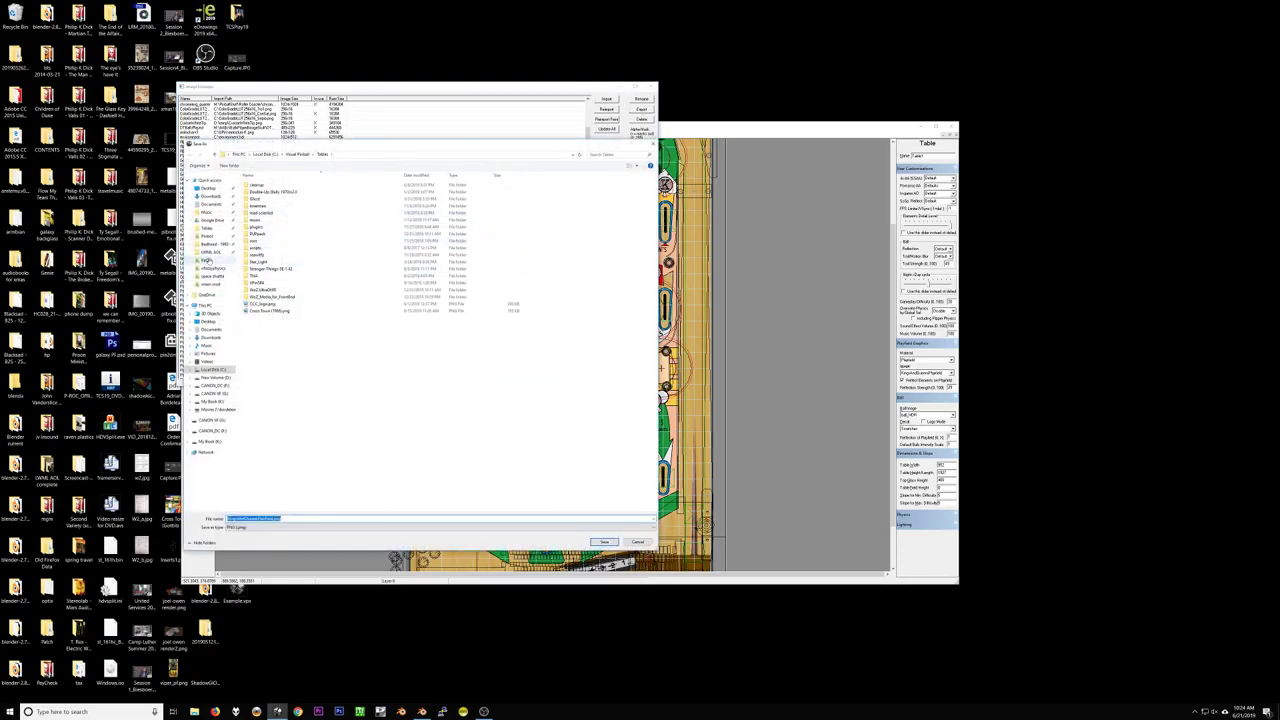
{"action": "left_click", "coordinate": [604, 541]}
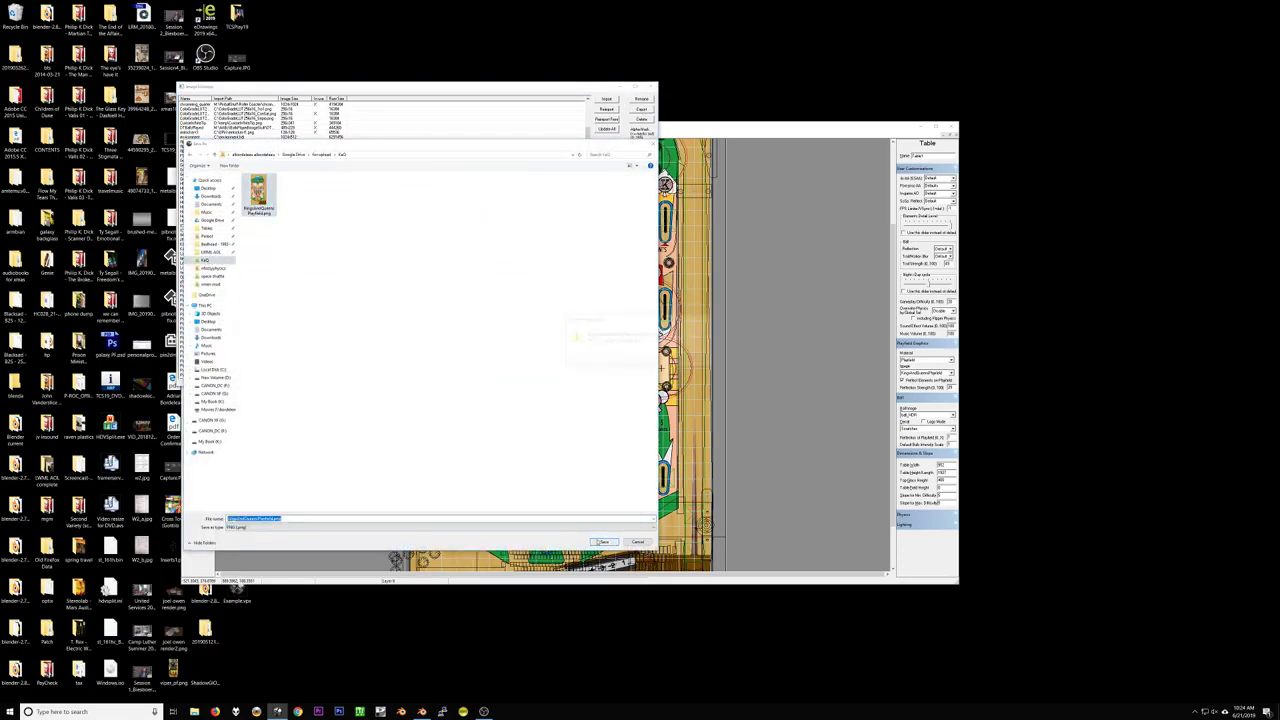
{"action": "left_click", "coordinate": [663, 360]}
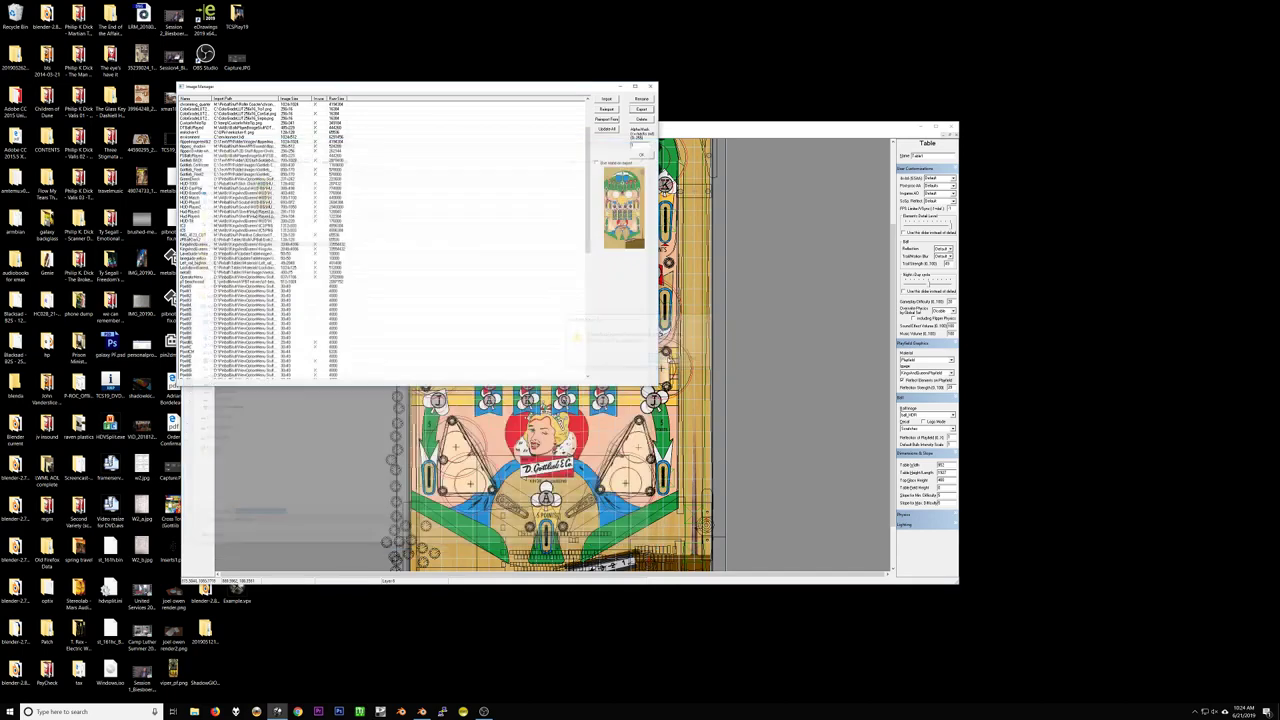
{"action": "left_click", "coordinate": [642, 155]}
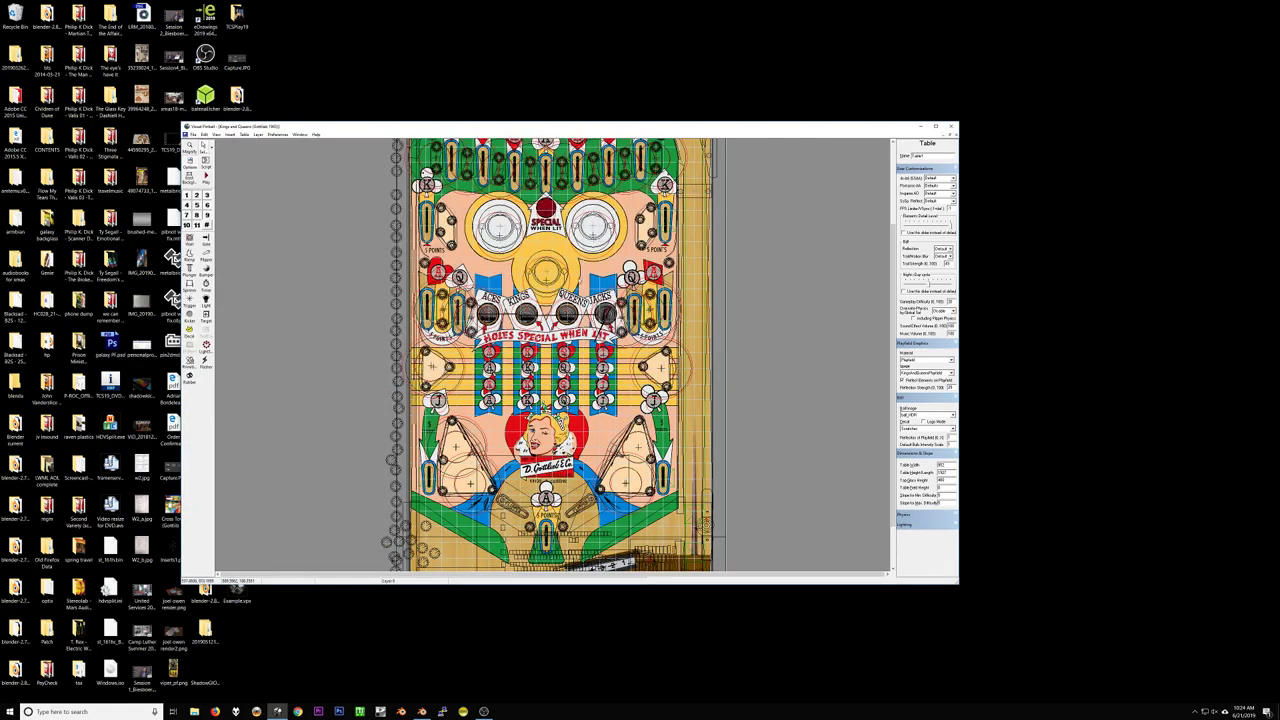
Export the whole table as a Wavefront OBJ into the KaQ folder, overwriting the existing OBJ file there
{"action": "left_click", "coordinate": [195, 135]}
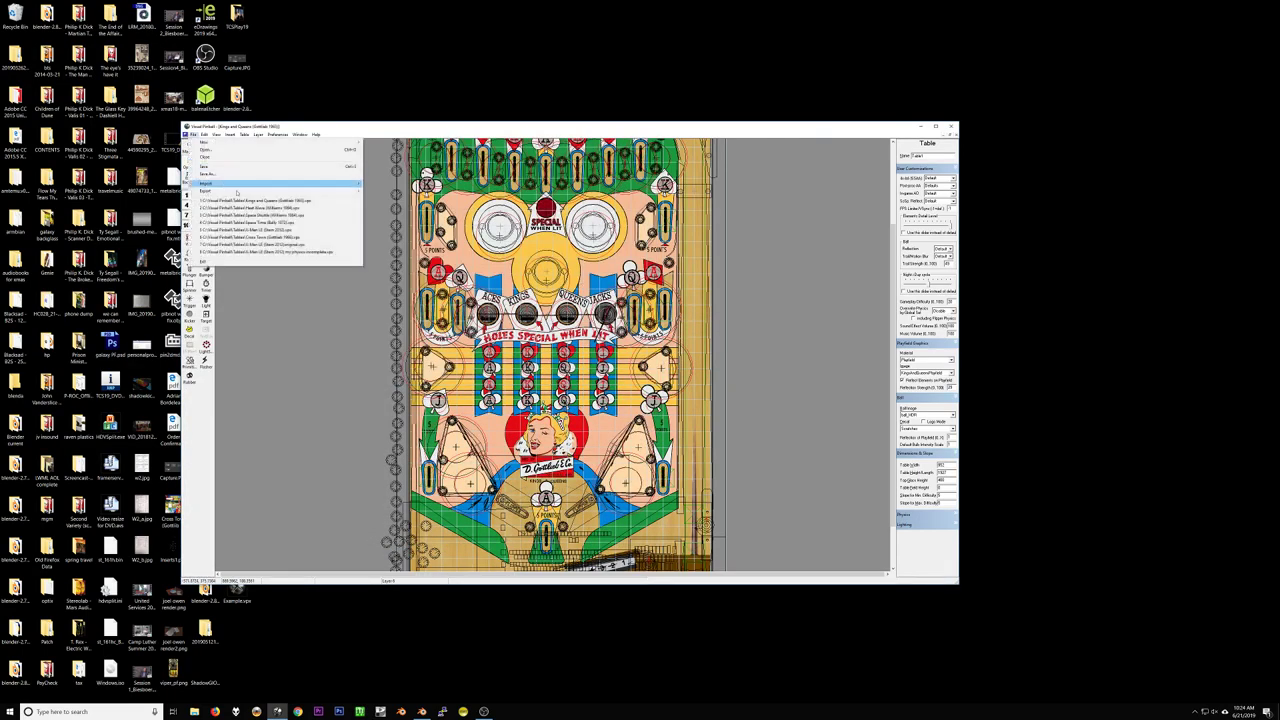
{"action": "mouse_move", "coordinate": [333, 193]}
{"action": "left_click", "coordinate": [382, 197]}
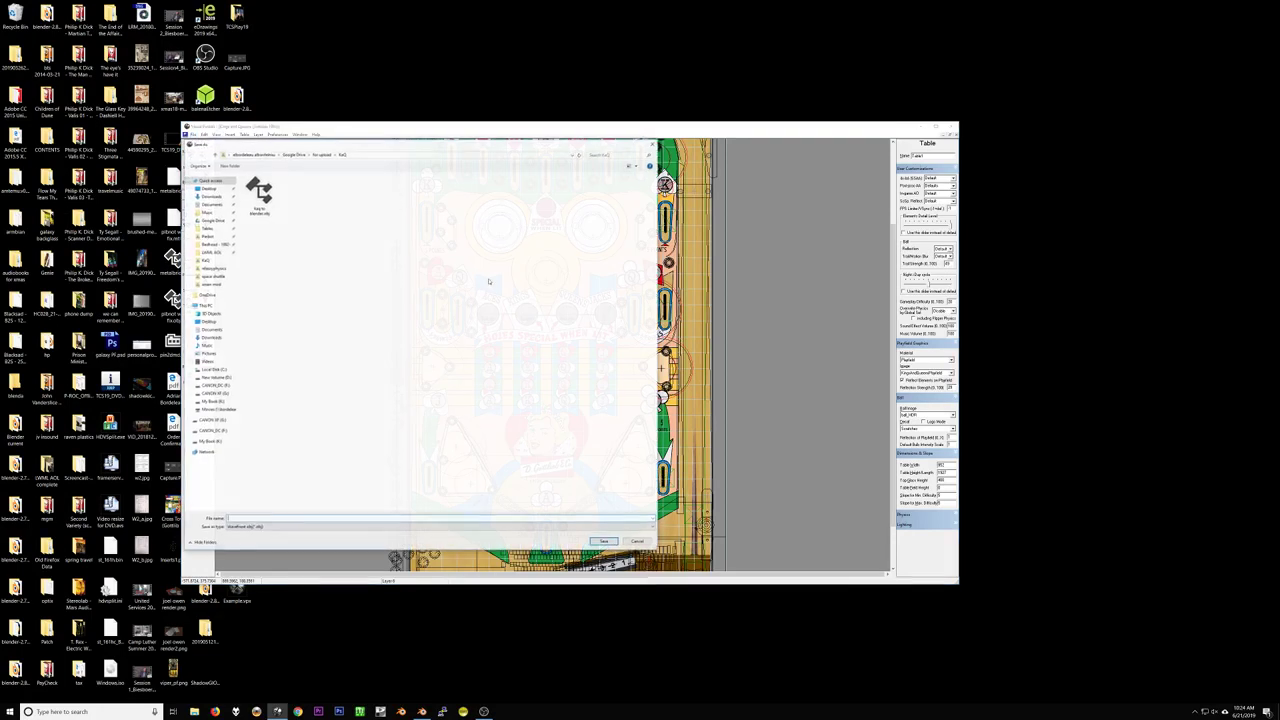
{"action": "left_click", "coordinate": [258, 195]}
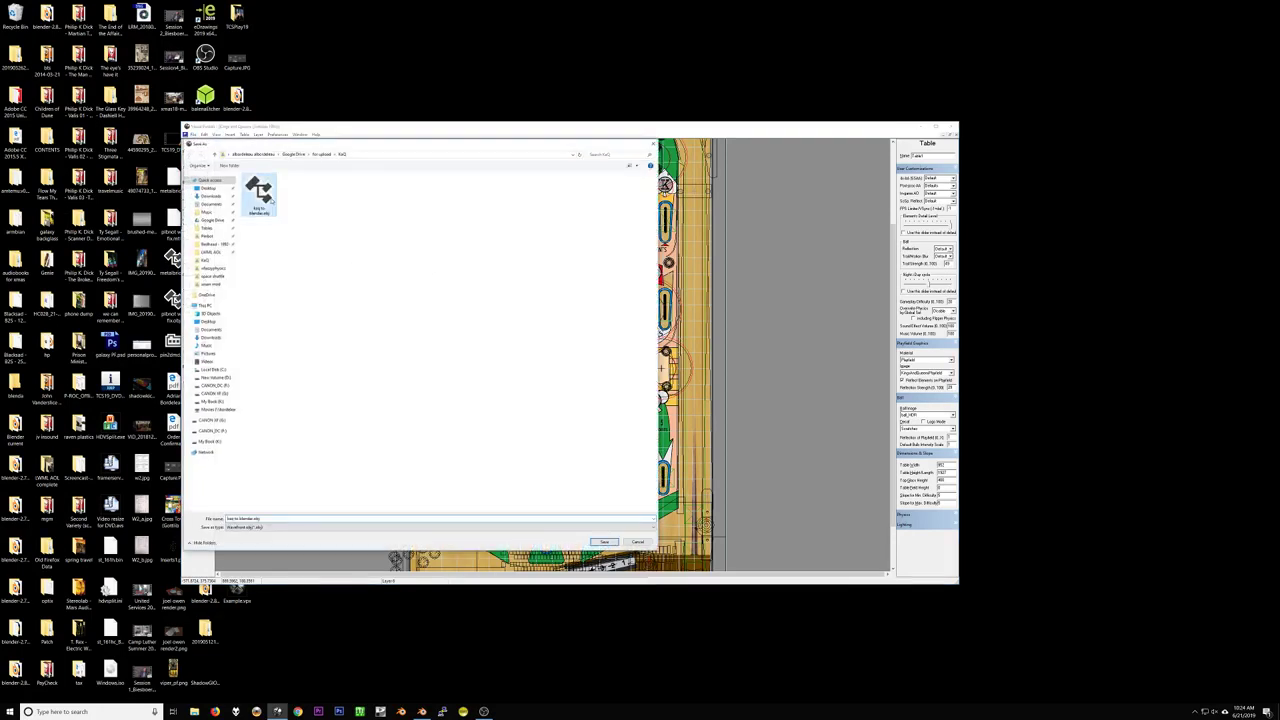
{"action": "left_click", "coordinate": [605, 541]}
{"action": "left_click", "coordinate": [665, 358]}
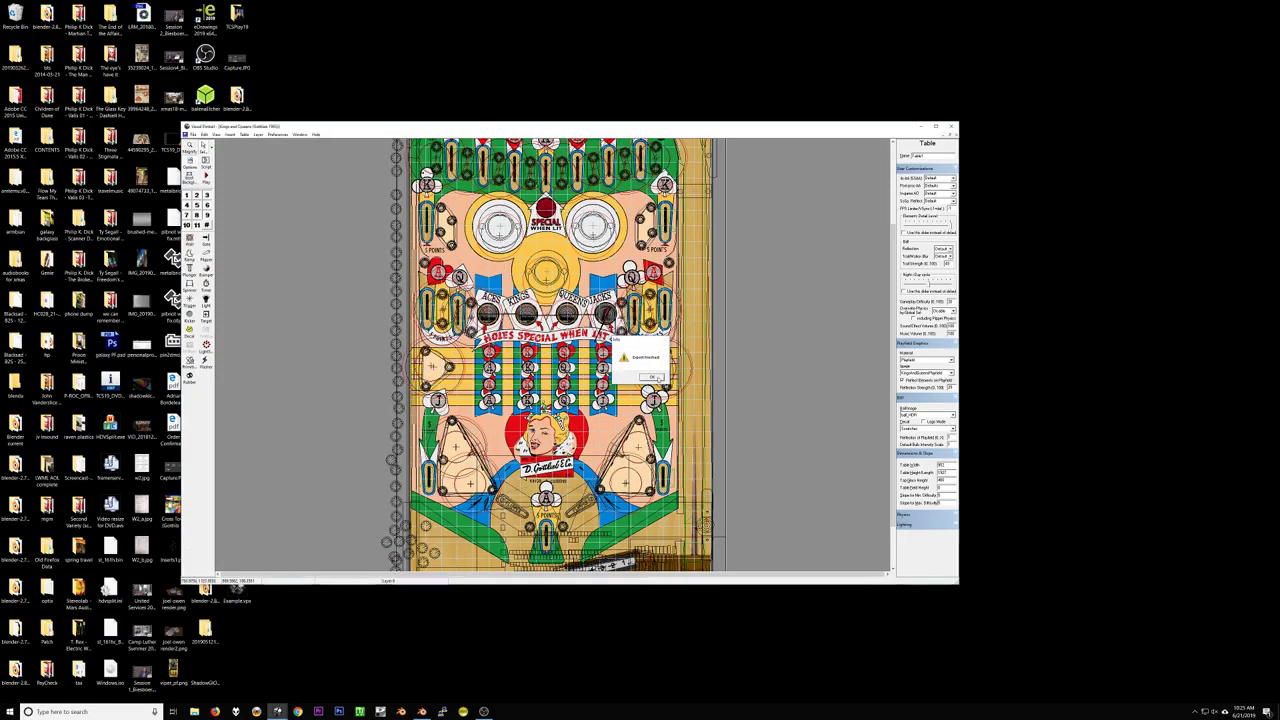
{"action": "left_click", "coordinate": [655, 380]}
Switch to Blender and delete the default cube and light from the scene
{"action": "left_click", "coordinate": [421, 711]}
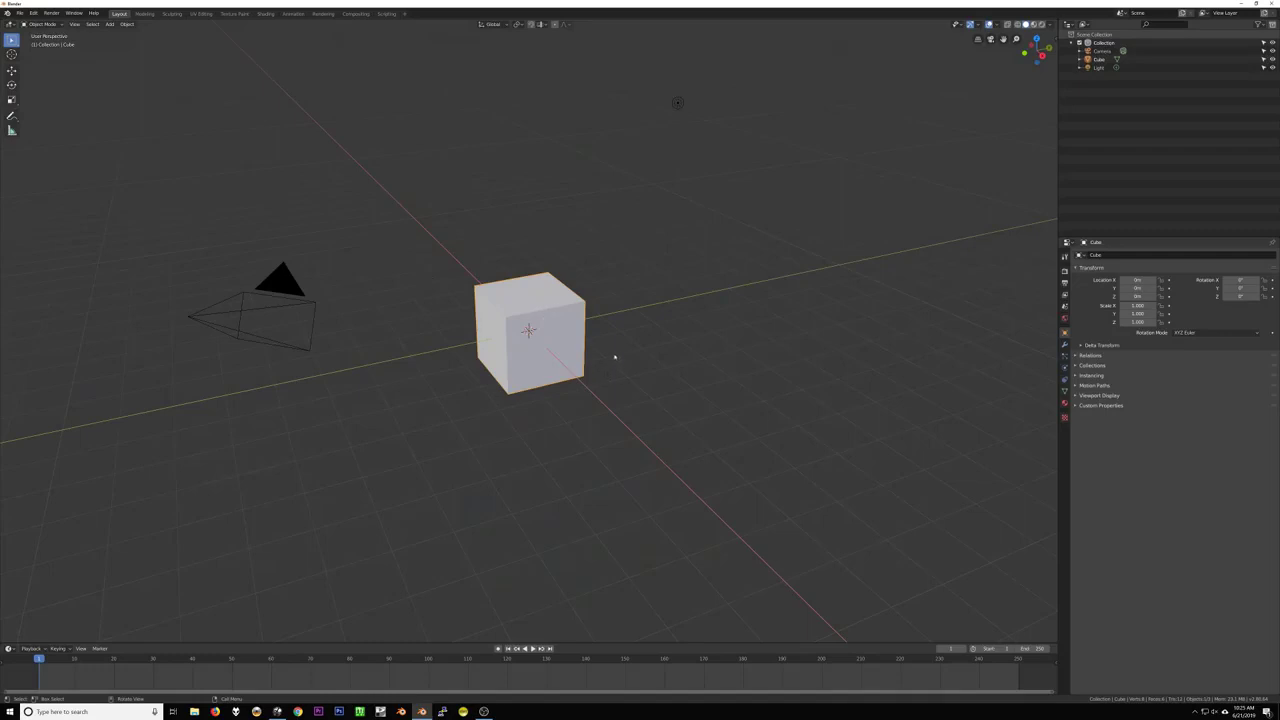
{"action": "key", "text": "x"}
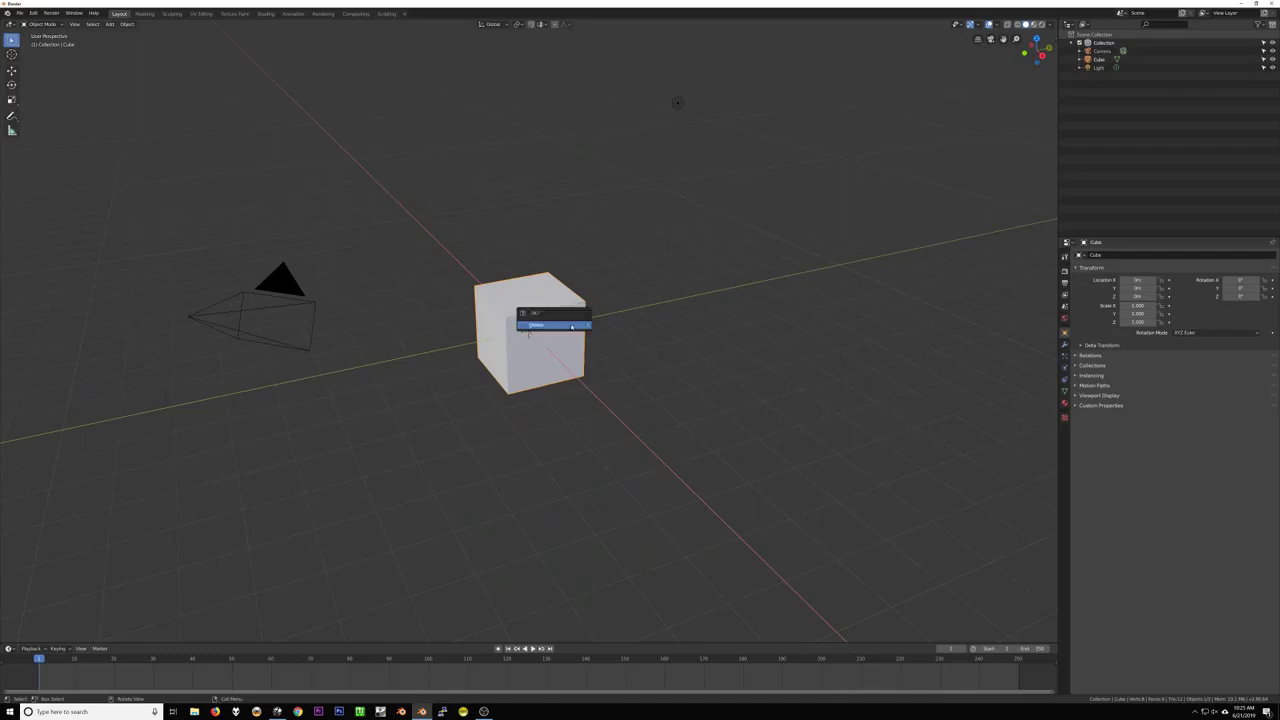
{"action": "left_click", "coordinate": [572, 327]}
{"action": "left_click", "coordinate": [676, 103]}
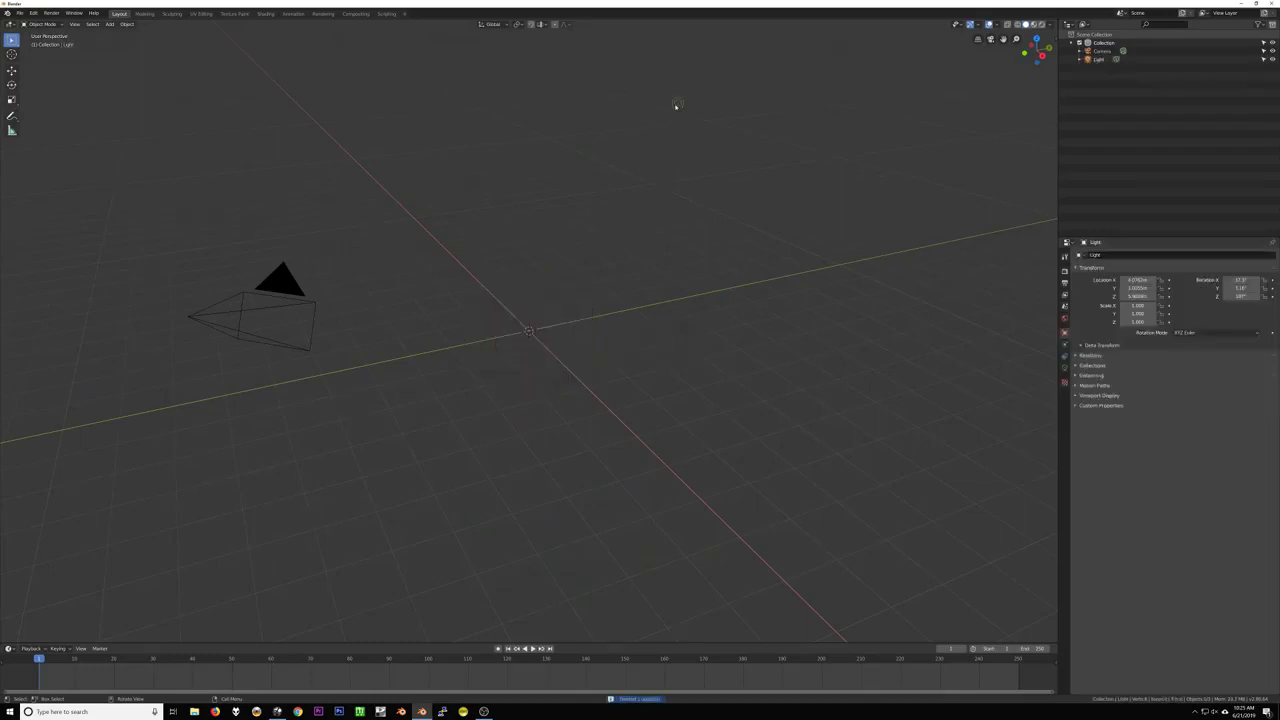
{"action": "key", "text": "x"}
{"action": "left_click", "coordinate": [674, 106]}
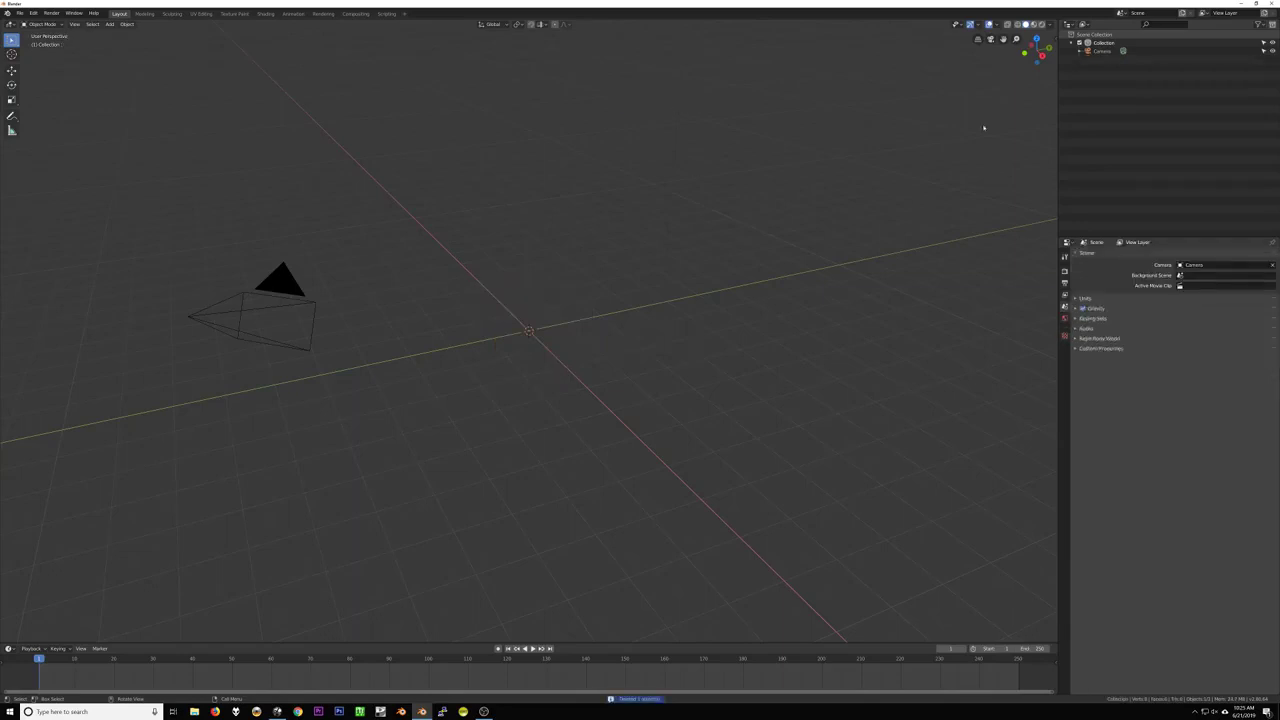
Enable the Screencast Keys display for the 3D view and collapse its settings
{"action": "left_click", "coordinate": [1053, 40]}
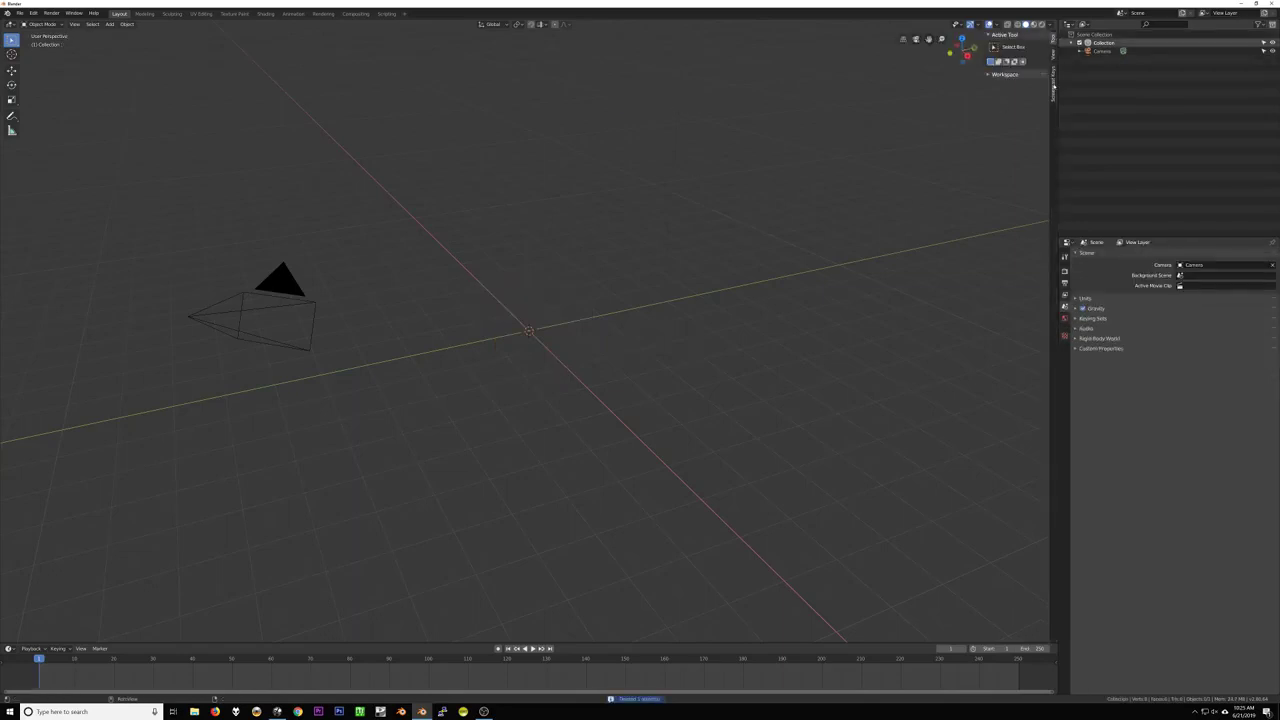
{"action": "left_click", "coordinate": [1053, 86]}
{"action": "left_click", "coordinate": [995, 35]}
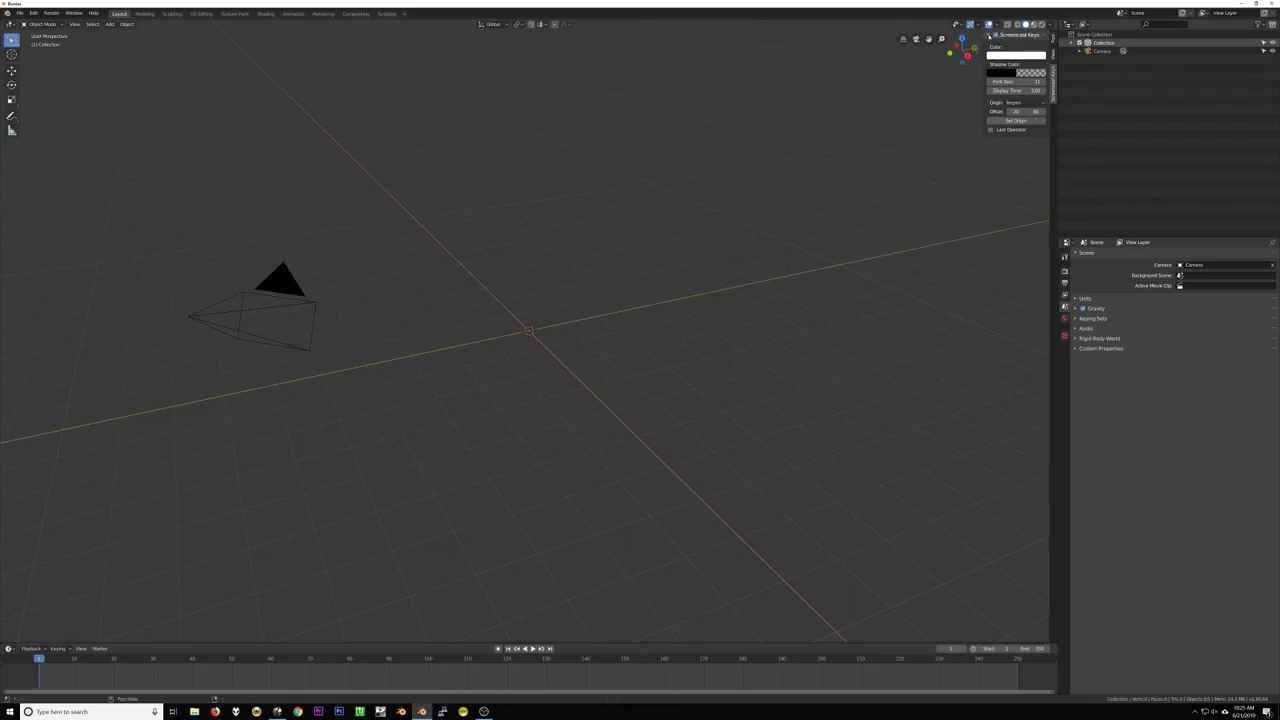
{"action": "left_click", "coordinate": [988, 34]}
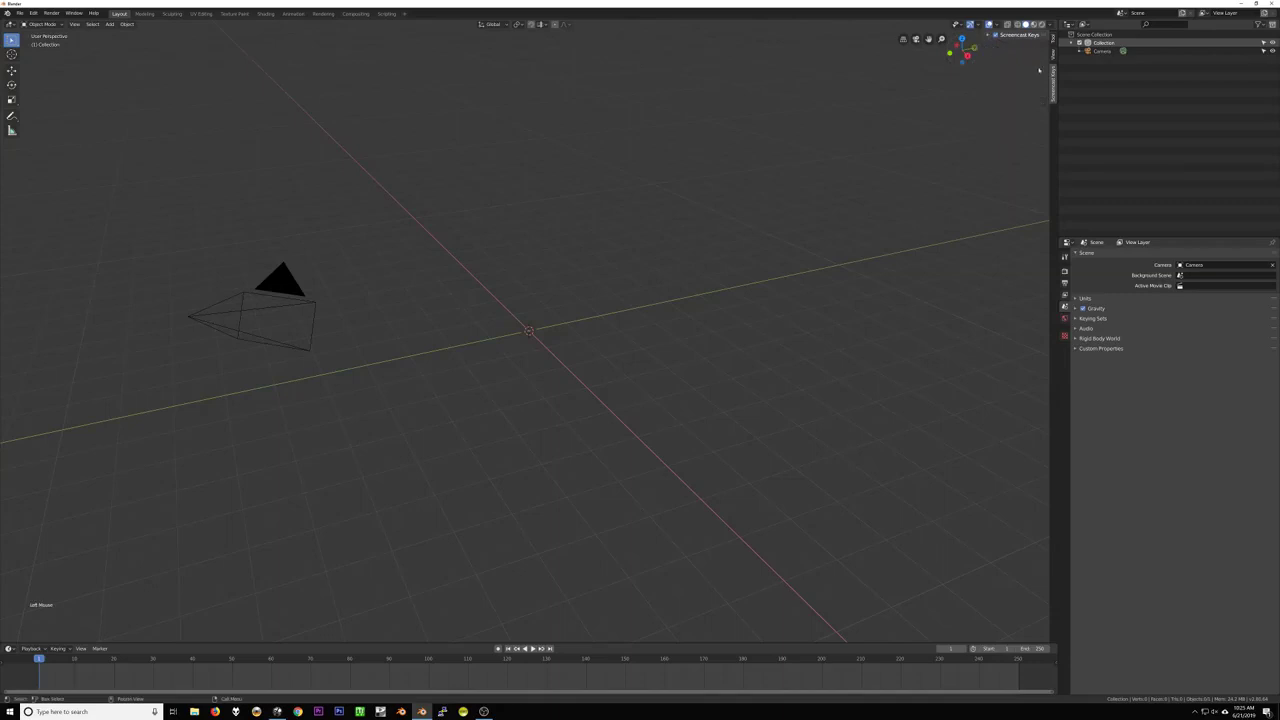
Import the exported table OBJ from the KaQ folder, applying the saved import preset
{"action": "left_click", "coordinate": [19, 13]}
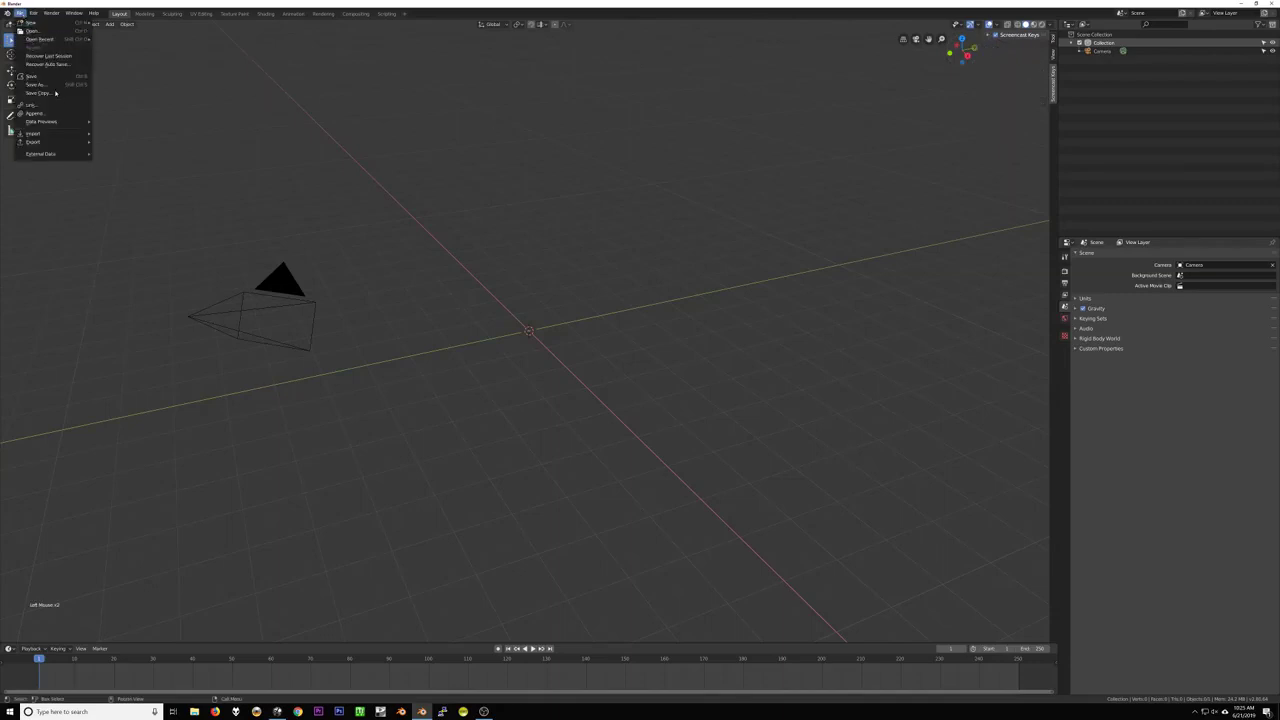
{"action": "mouse_move", "coordinate": [40, 133]}
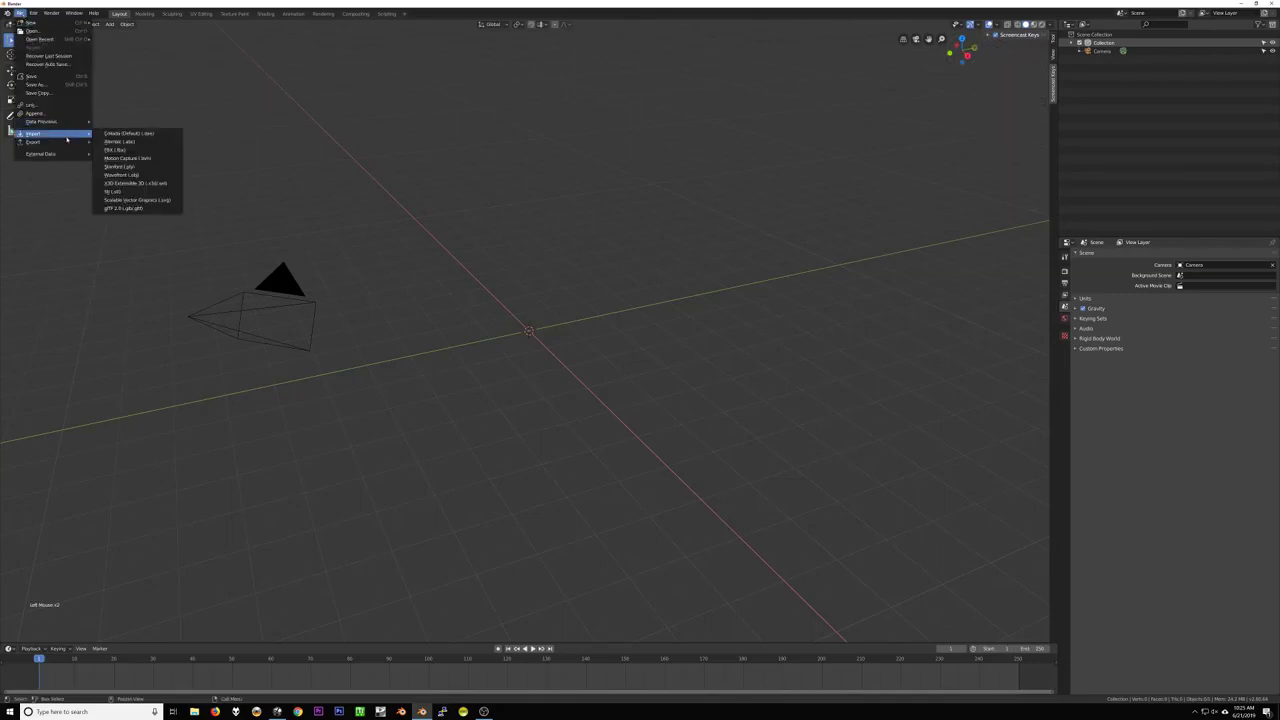
{"action": "left_click", "coordinate": [139, 176]}
{"action": "left_click", "coordinate": [67, 563]}
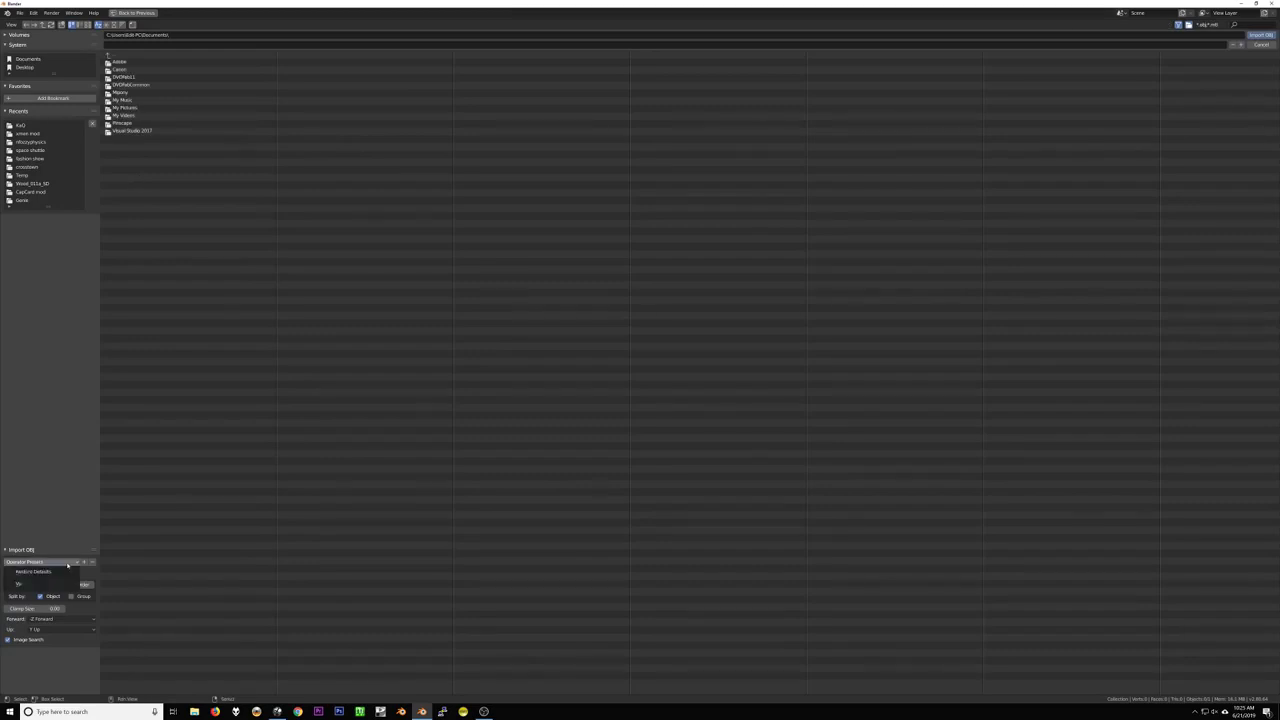
{"action": "left_click", "coordinate": [63, 572]}
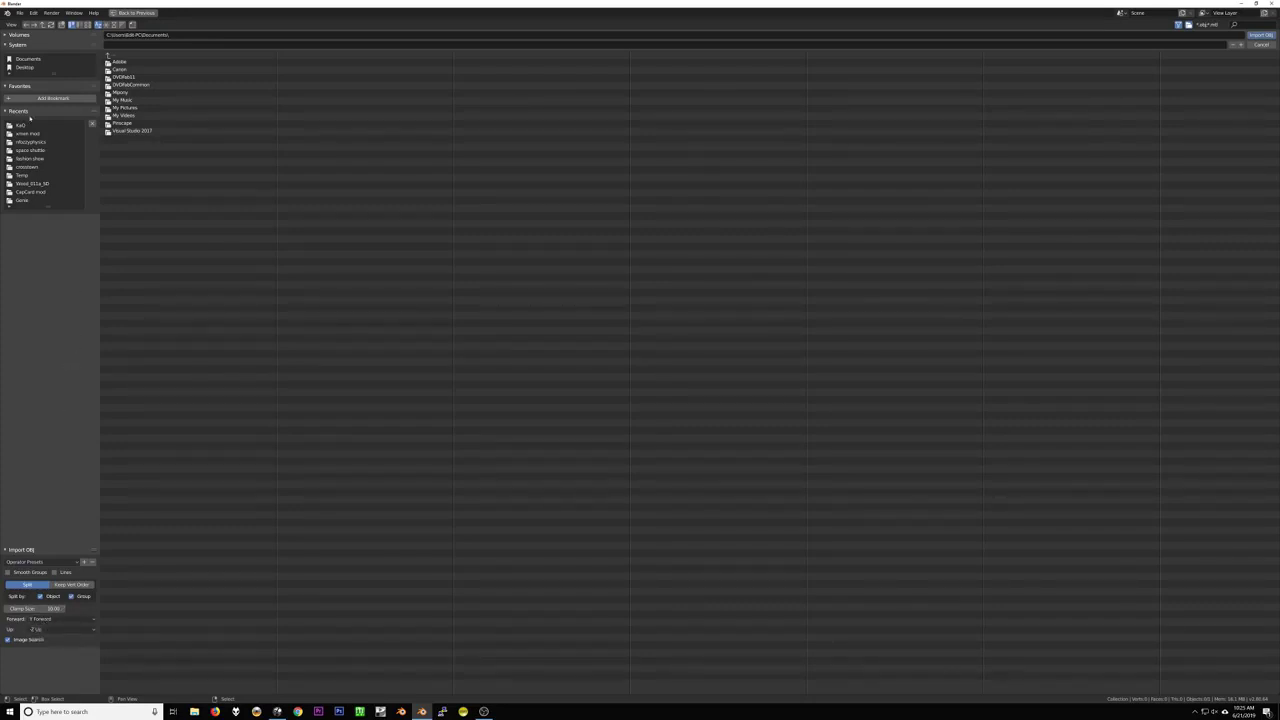
{"action": "left_click", "coordinate": [30, 125]}
{"action": "left_click", "coordinate": [180, 69]}
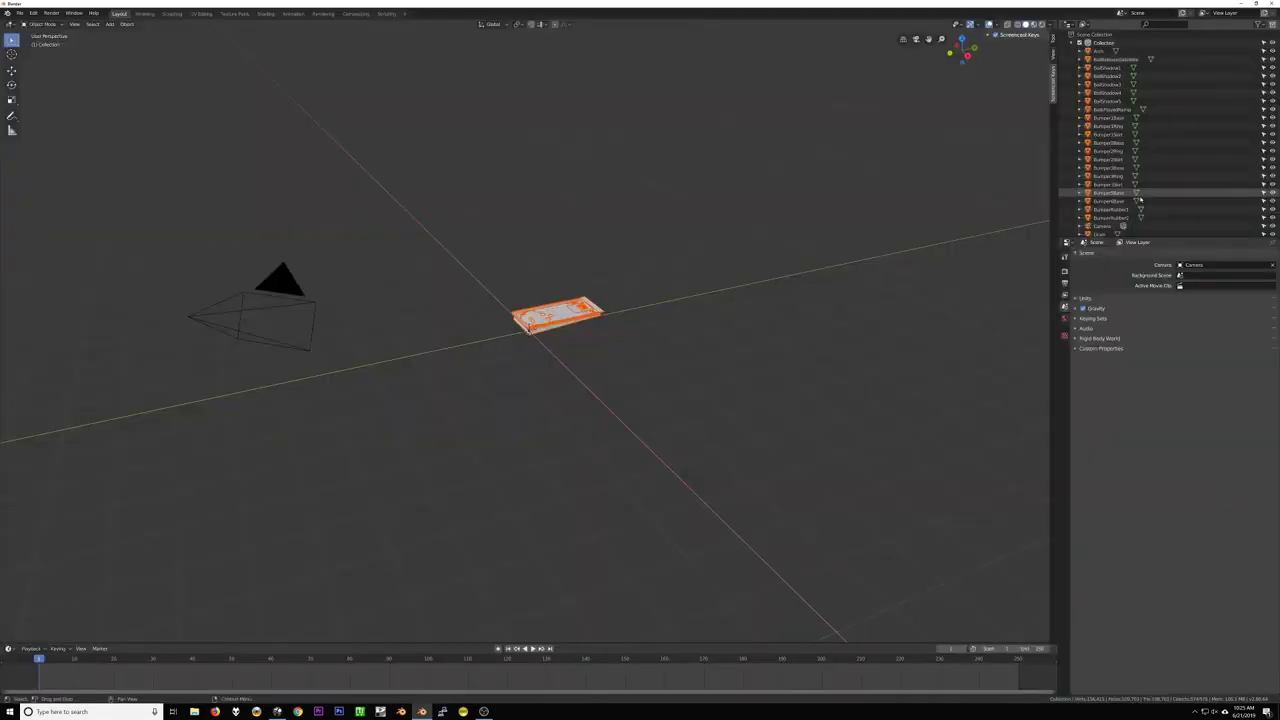
Move the large sheet covering the table and the panel over its lower end sideways along X by about 1.2 m each
{"action": "middle_click_drag", "start_coordinate": [641, 311], "coordinate": [562, 315]}
{"action": "scroll", "coordinate": [577, 383], "scroll_direction": "up", "scroll_amount": 3}
{"action": "scroll", "coordinate": [577, 383], "scroll_direction": "up", "scroll_amount": 4}
{"action": "left_click", "coordinate": [555, 368]}
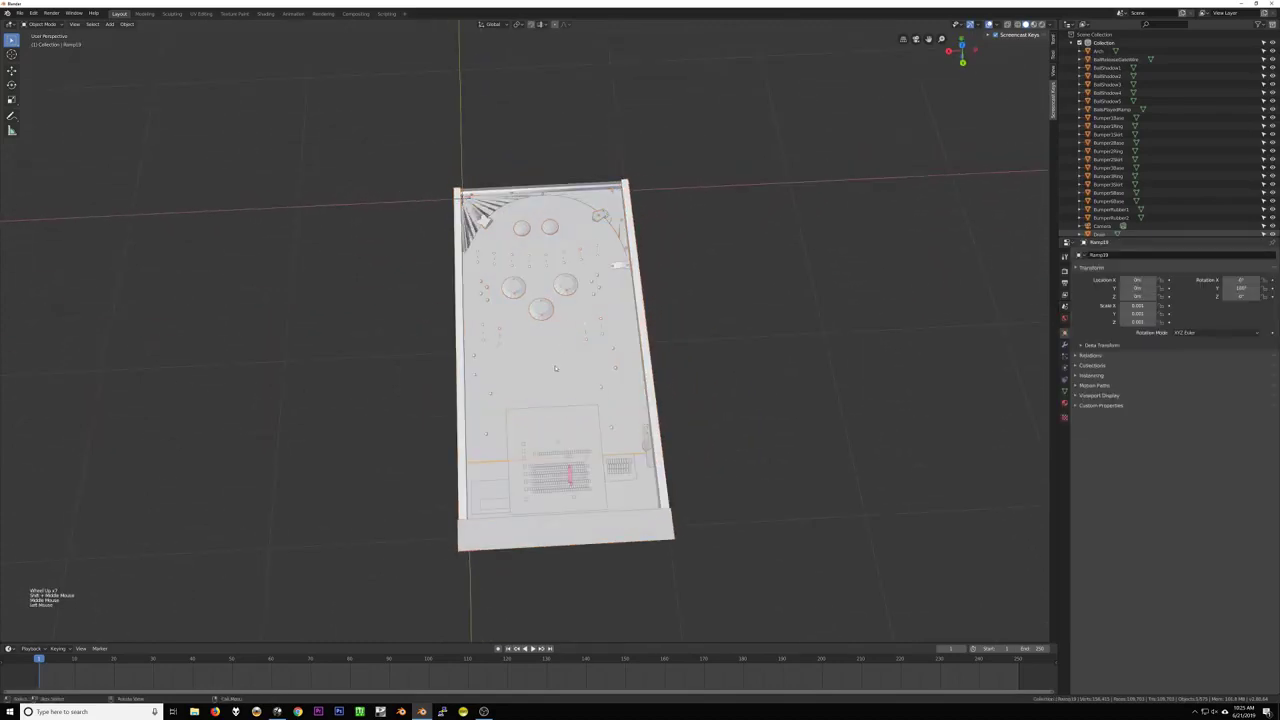
{"action": "left_click", "coordinate": [548, 360]}
{"action": "left_click_drag", "start_coordinate": [548, 360], "coordinate": [740, 367]}
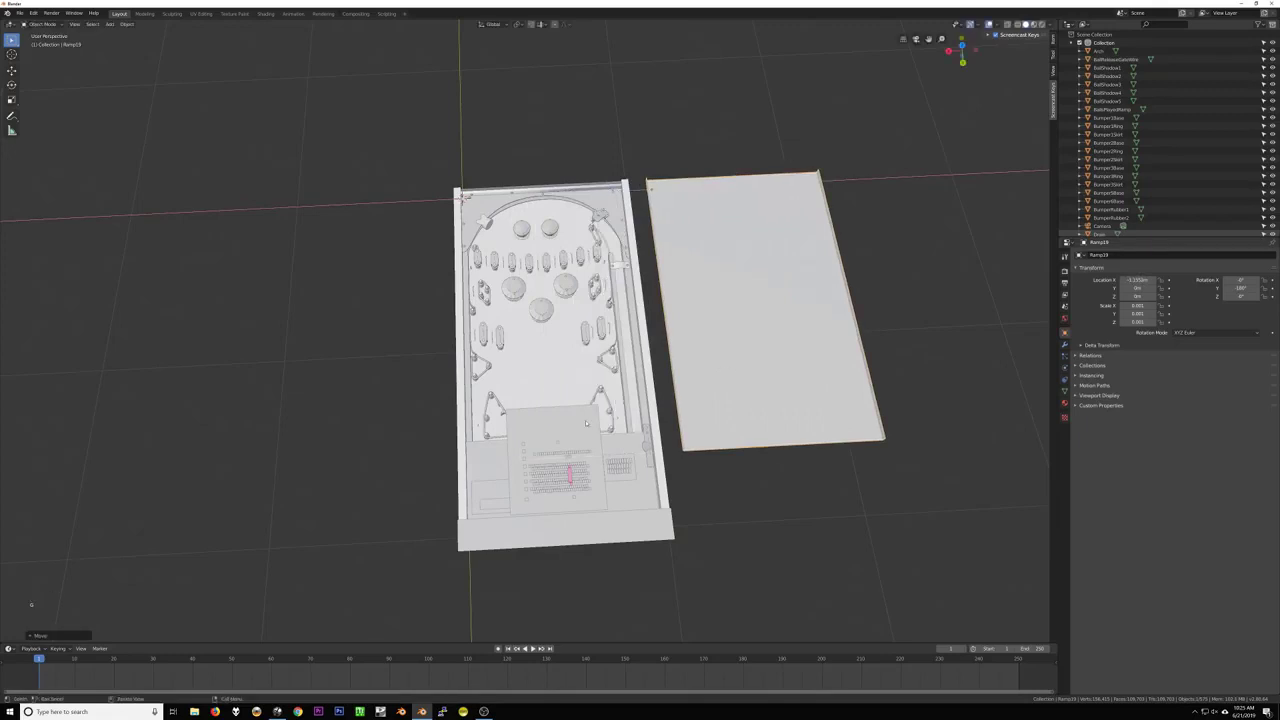
{"action": "left_click", "coordinate": [620, 448]}
{"action": "left_click_drag", "start_coordinate": [620, 448], "coordinate": [829, 457]}
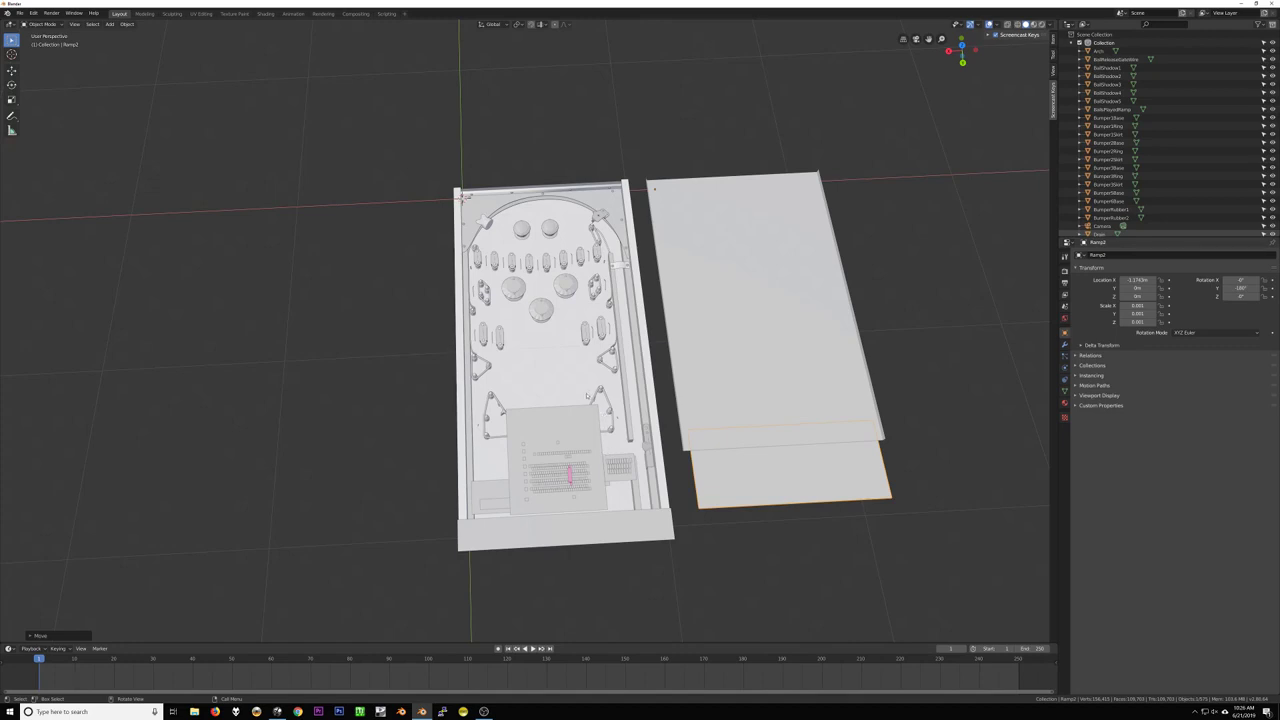
Select the flat playfield mesh Table1 and isolate it in local view
{"action": "middle_click_drag", "start_coordinate": [588, 396], "coordinate": [544, 368]}
{"action": "left_click", "coordinate": [544, 368]}
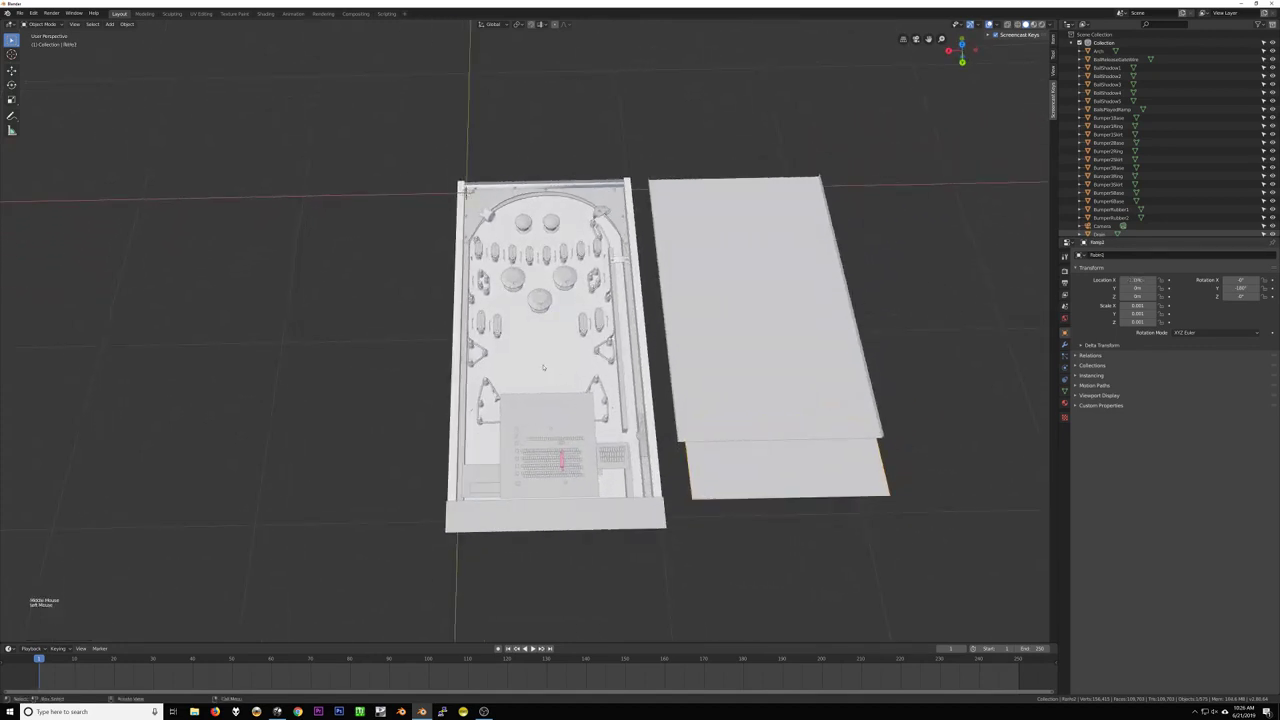
{"action": "left_click", "coordinate": [544, 360]}
{"action": "key", "text": "KP_Divide"}
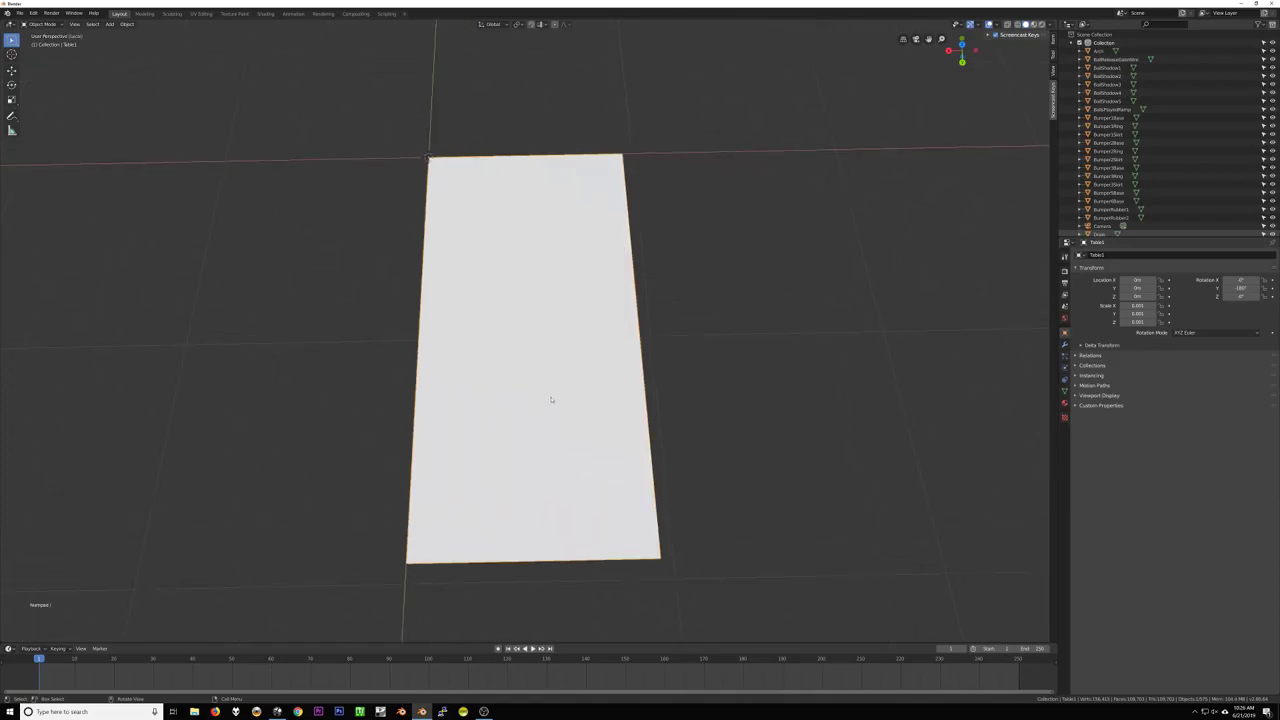
{"action": "middle_click_drag", "start_coordinate": [551, 399], "coordinate": [561, 366]}
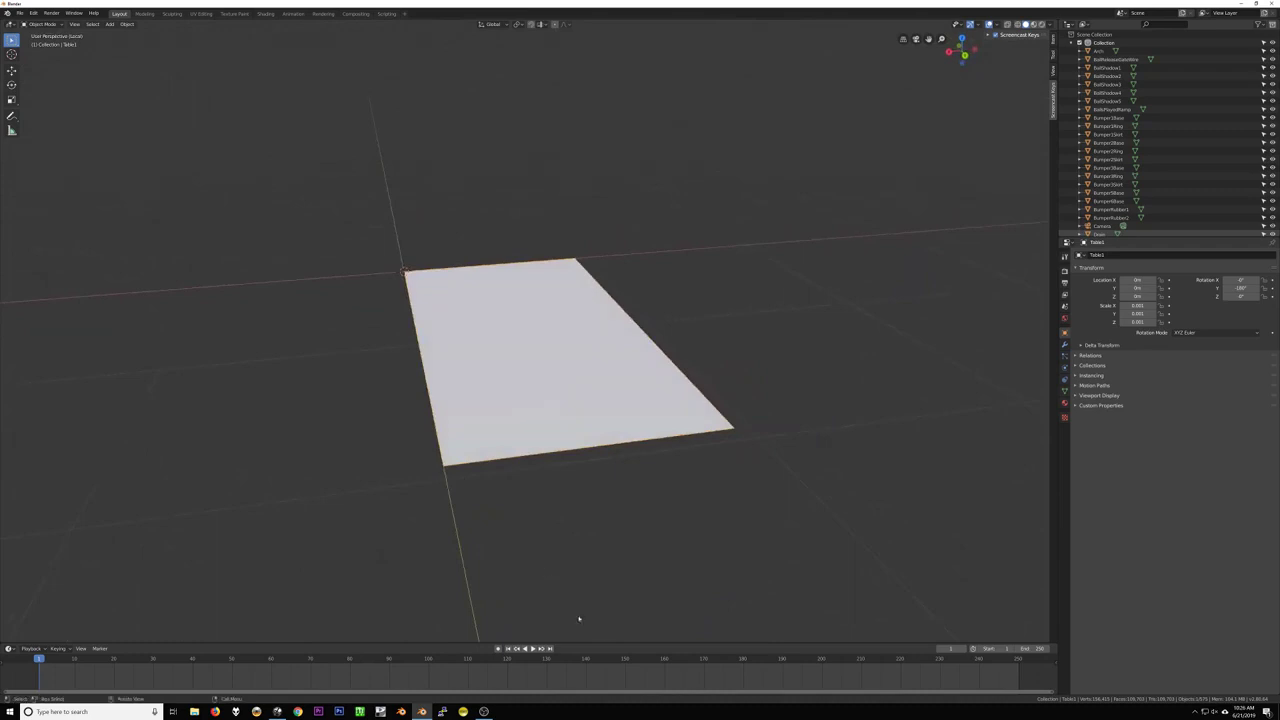
Enlarge the timeline area, change it to a Shader Editor, and show the material properties of the playfield mesh
{"action": "left_click_drag", "start_coordinate": [630, 643], "coordinate": [632, 403]}
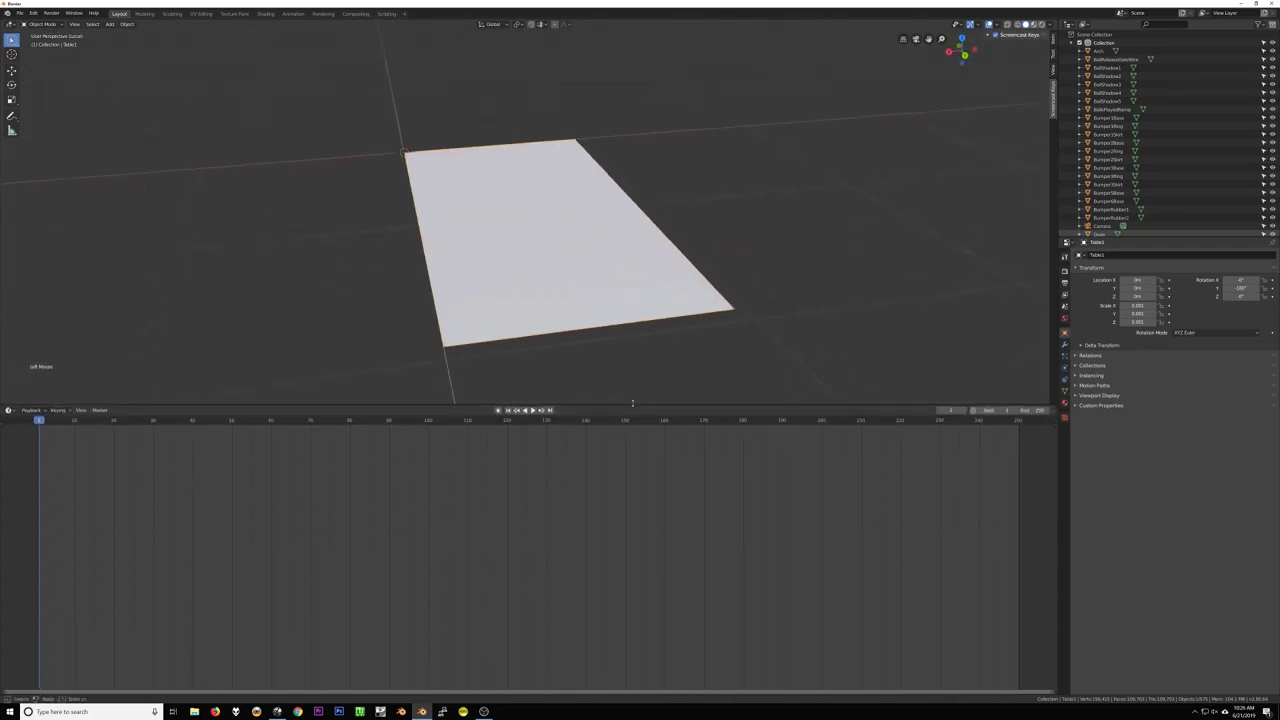
{"action": "left_click", "coordinate": [10, 410]}
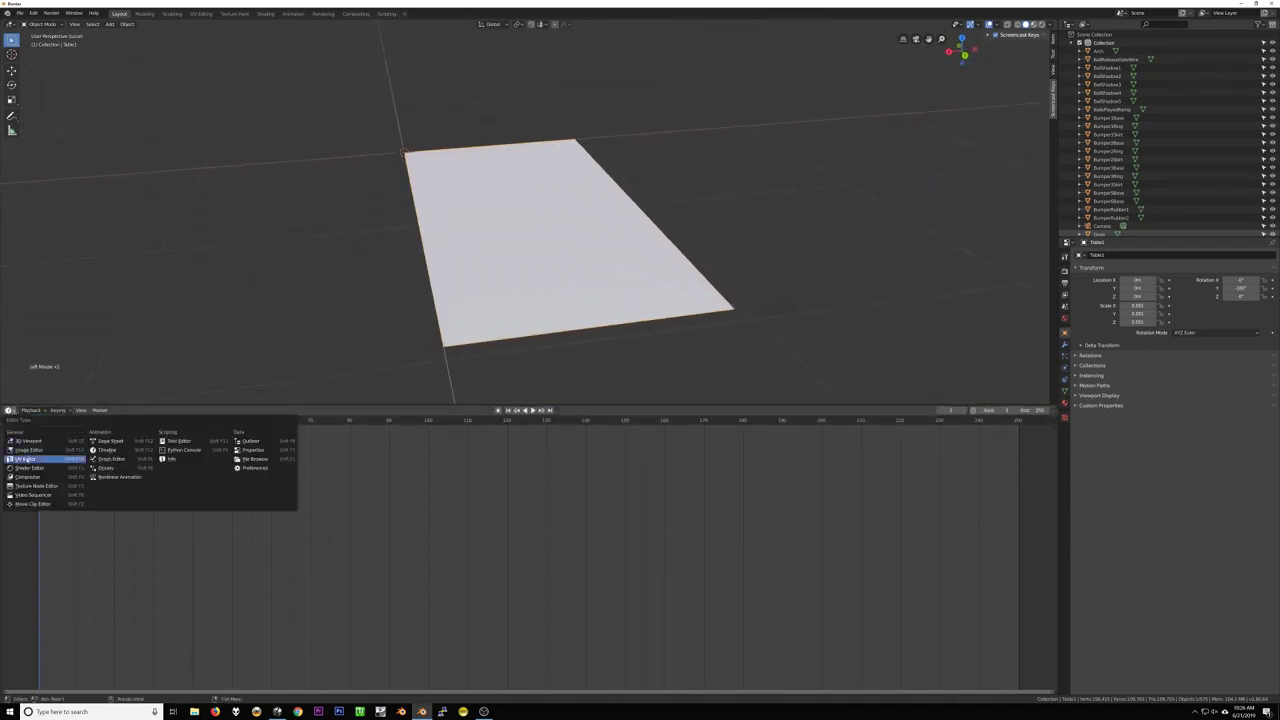
{"action": "left_click", "coordinate": [30, 467]}
{"action": "middle_click_drag", "start_coordinate": [473, 555], "coordinate": [570, 508], "text": "shift"}
{"action": "scroll", "coordinate": [575, 507], "scroll_direction": "up", "scroll_amount": 2}
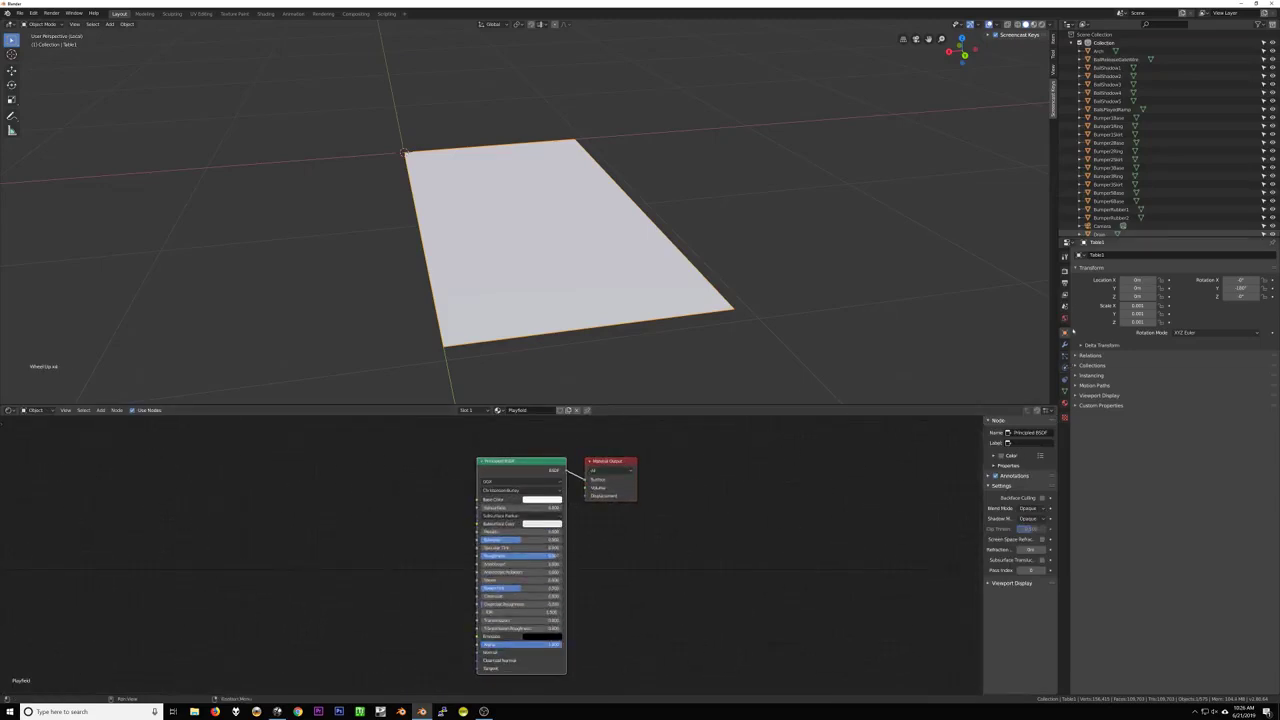
{"action": "left_click", "coordinate": [1065, 403]}
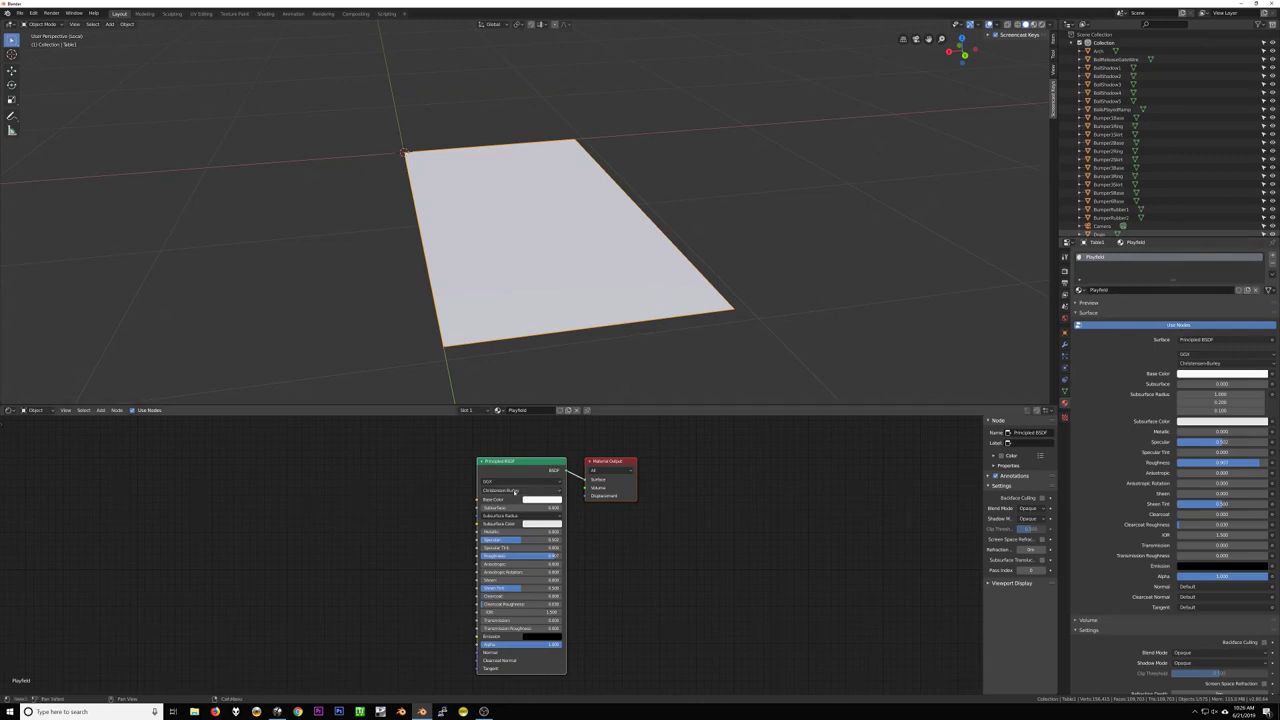
Feed the Principled BSDF's Base Color from a new Image Texture node and lower the roughness to about 0.15
{"action": "key", "text": "shift+a"}
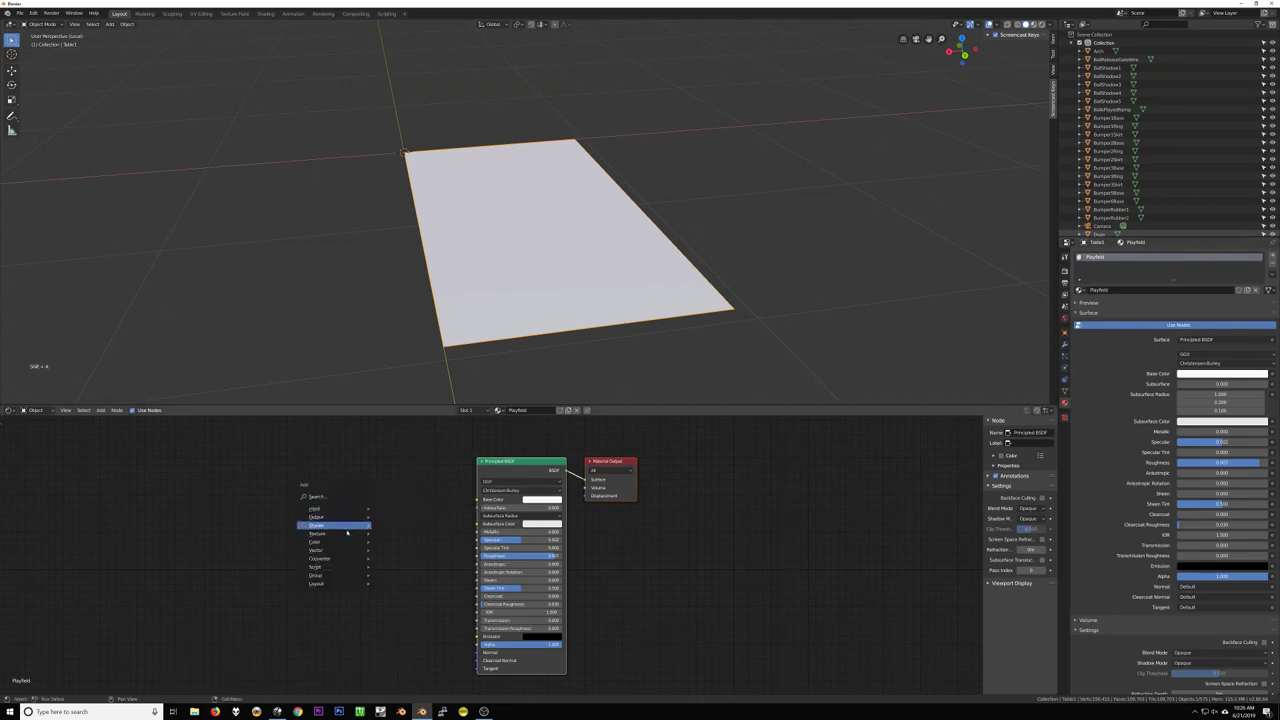
{"action": "mouse_move", "coordinate": [340, 533]}
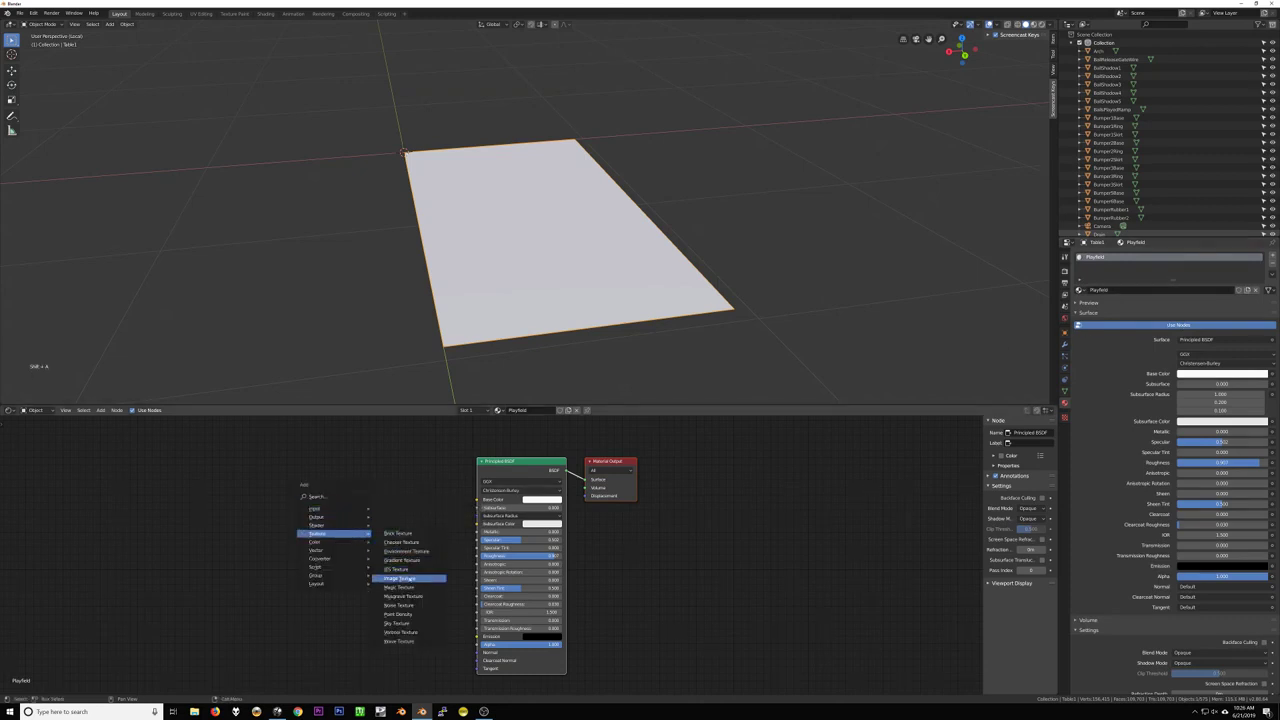
{"action": "left_click", "coordinate": [400, 578]}
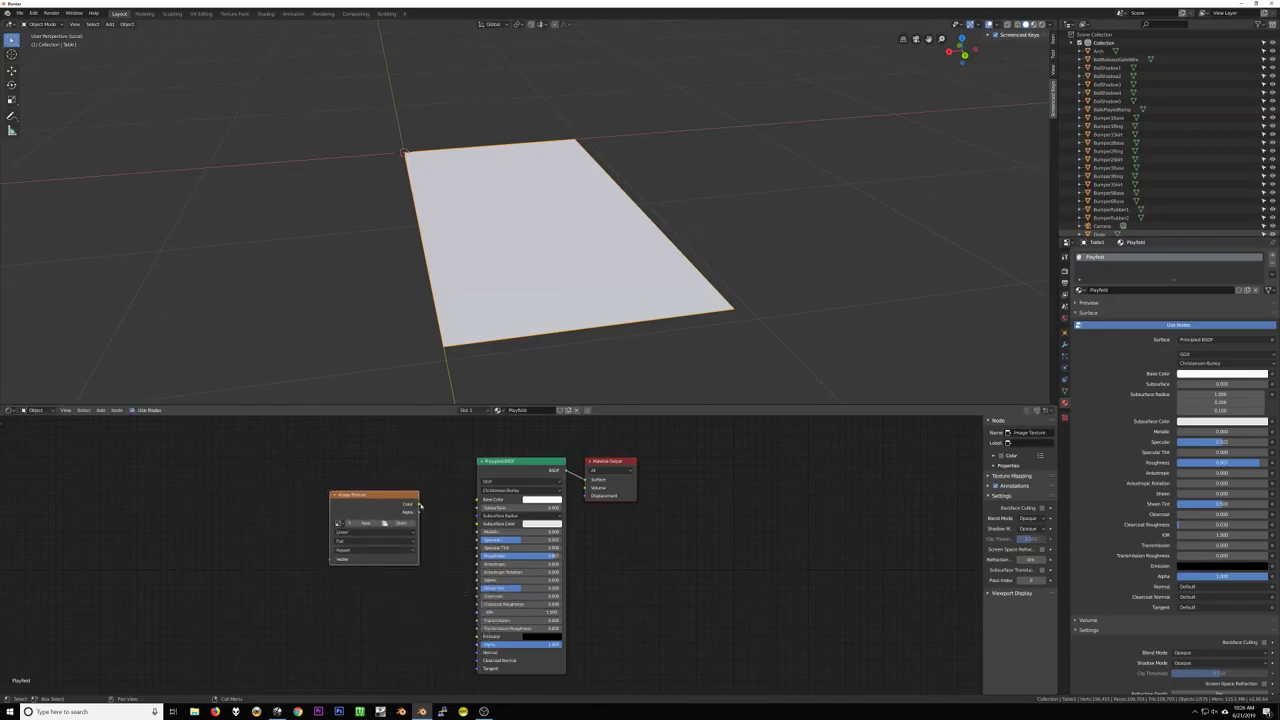
{"action": "left_click", "coordinate": [435, 508]}
{"action": "left_click_drag", "start_coordinate": [428, 504], "coordinate": [477, 499]}
{"action": "left_click_drag", "start_coordinate": [545, 556], "coordinate": [496, 556]}
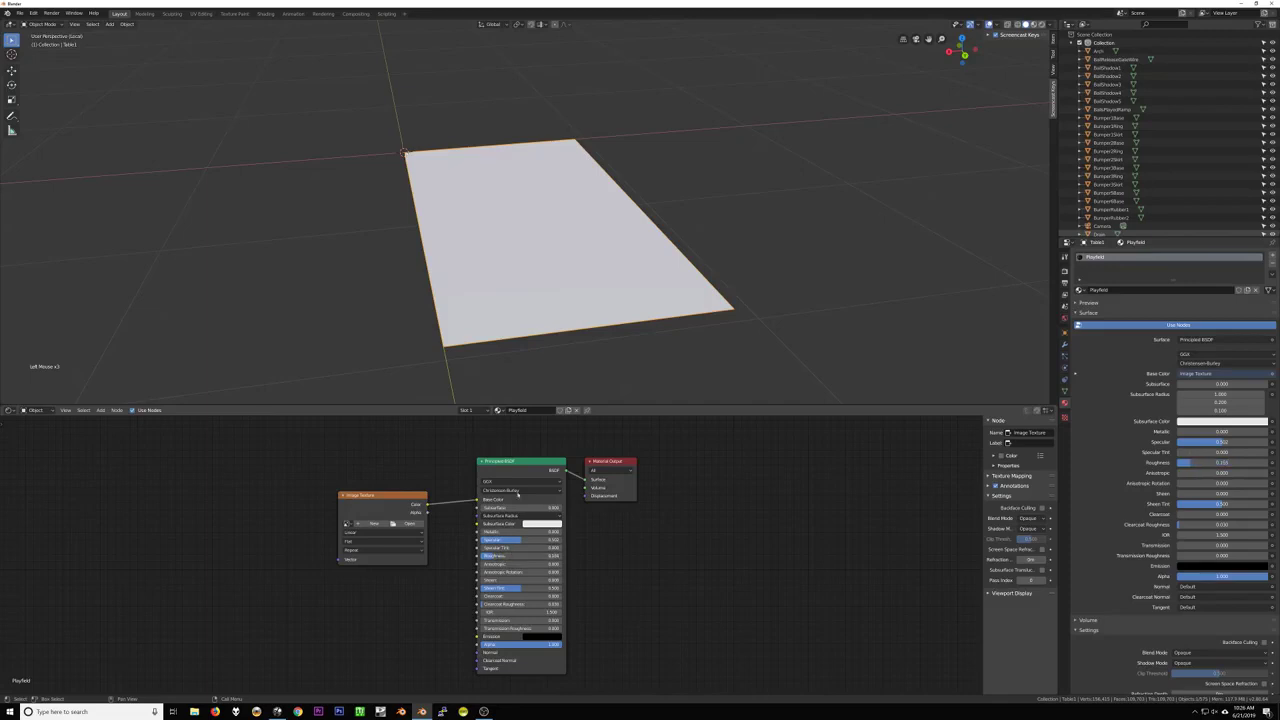
Load KingsAndQueensPlayfield.png from the KaQ folder into the Image Texture node
{"action": "left_click", "coordinate": [409, 525]}
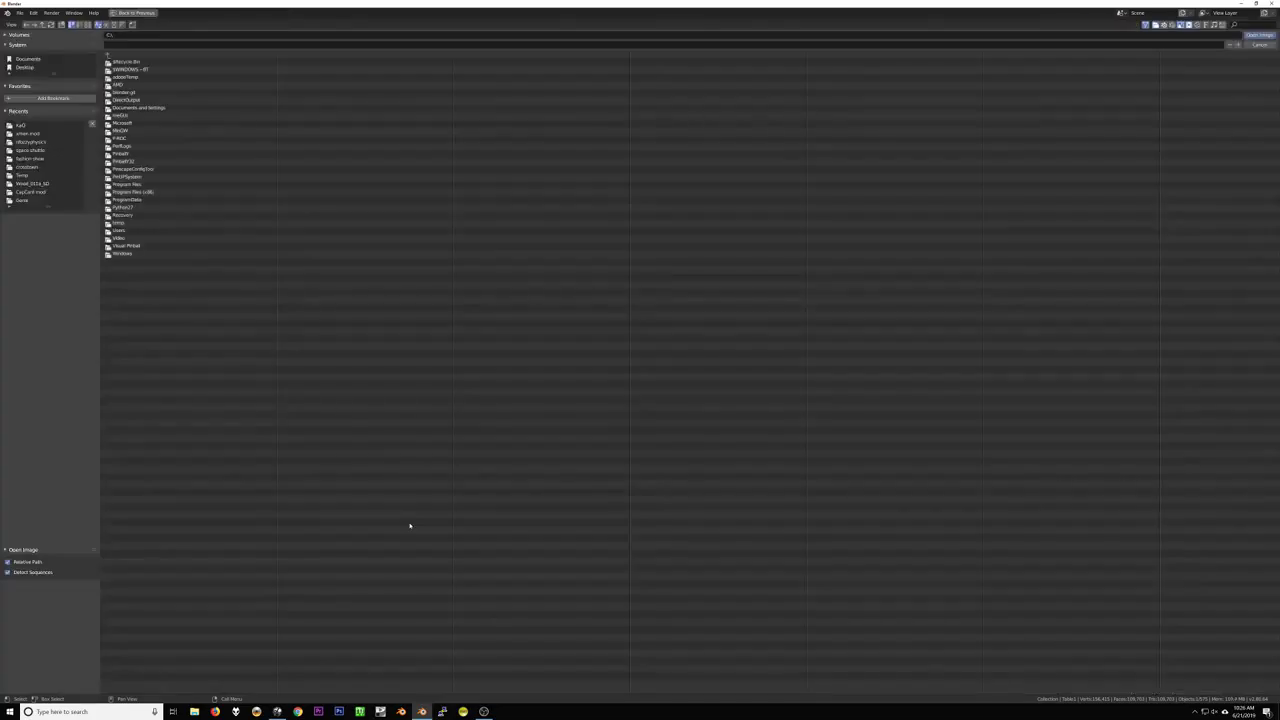
{"action": "left_click", "coordinate": [20, 125]}
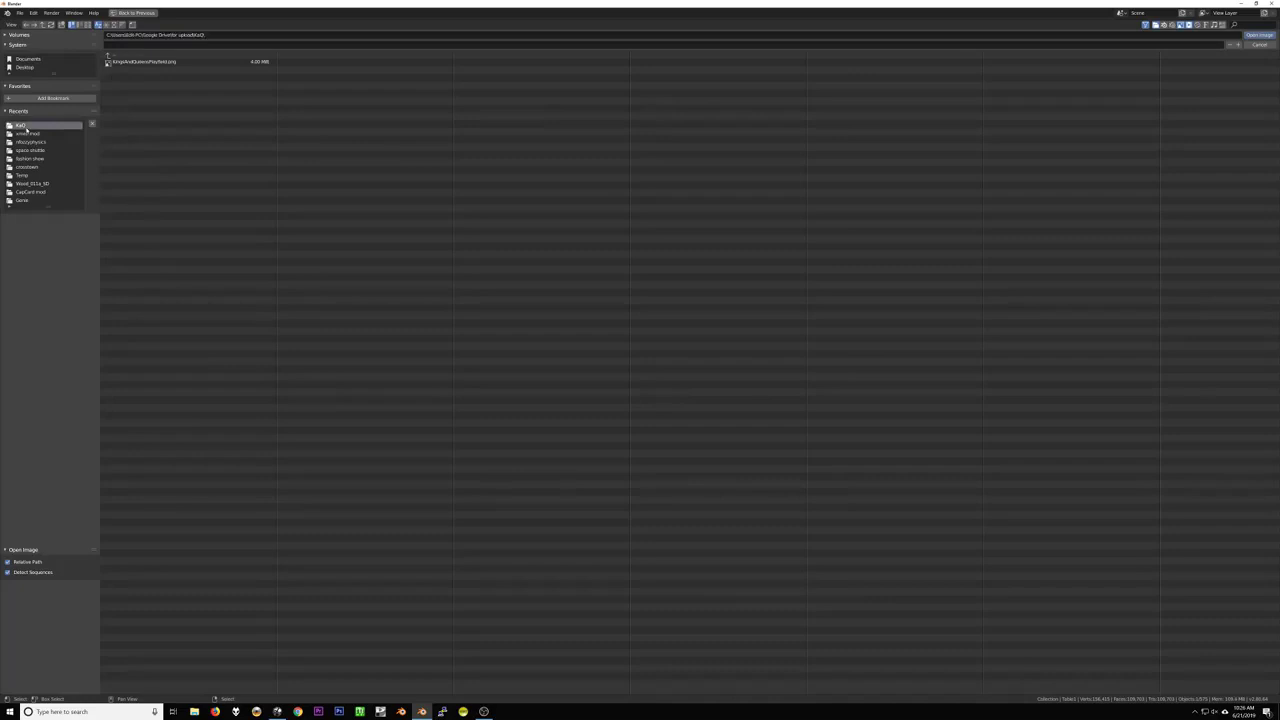
{"action": "left_click", "coordinate": [124, 63]}
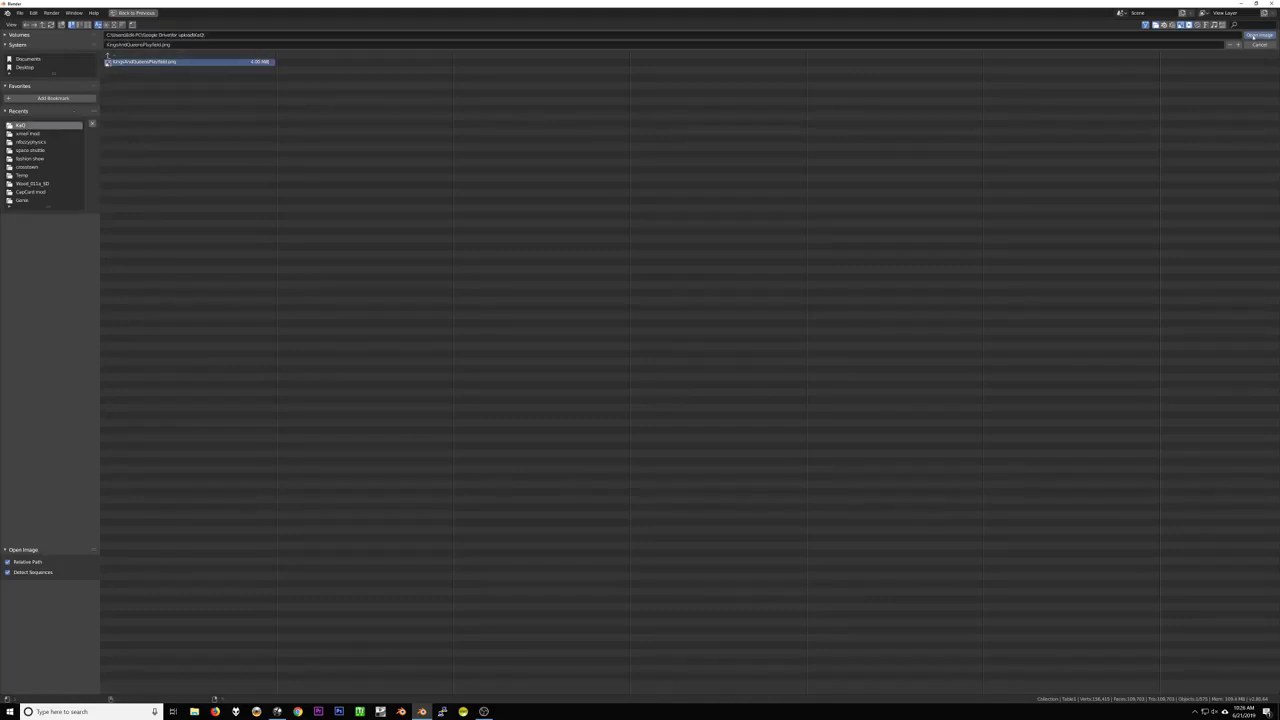
{"action": "left_click", "coordinate": [1259, 35]}
Set the 3D viewport to LookDev shading so the textured playfield can be inspected
{"action": "key", "text": "z"}
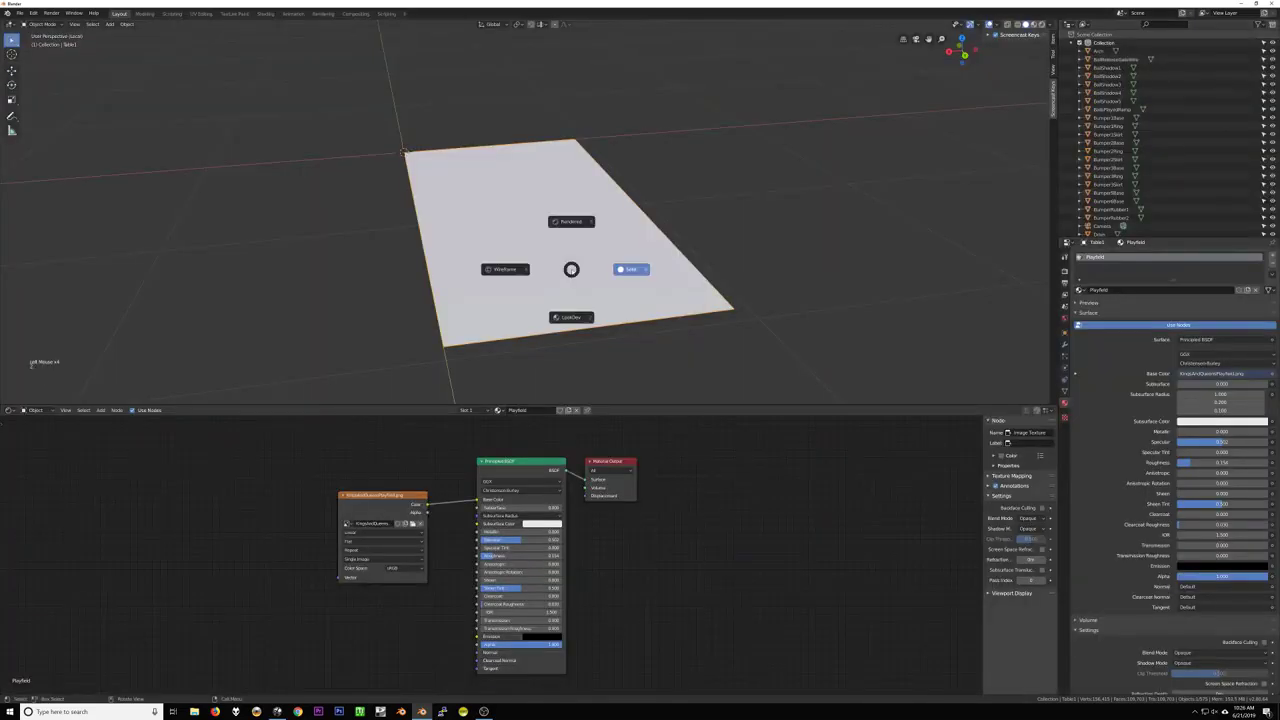
{"action": "key", "text": "2"}
{"action": "middle_click_drag", "start_coordinate": [550, 200], "coordinate": [630, 245]}
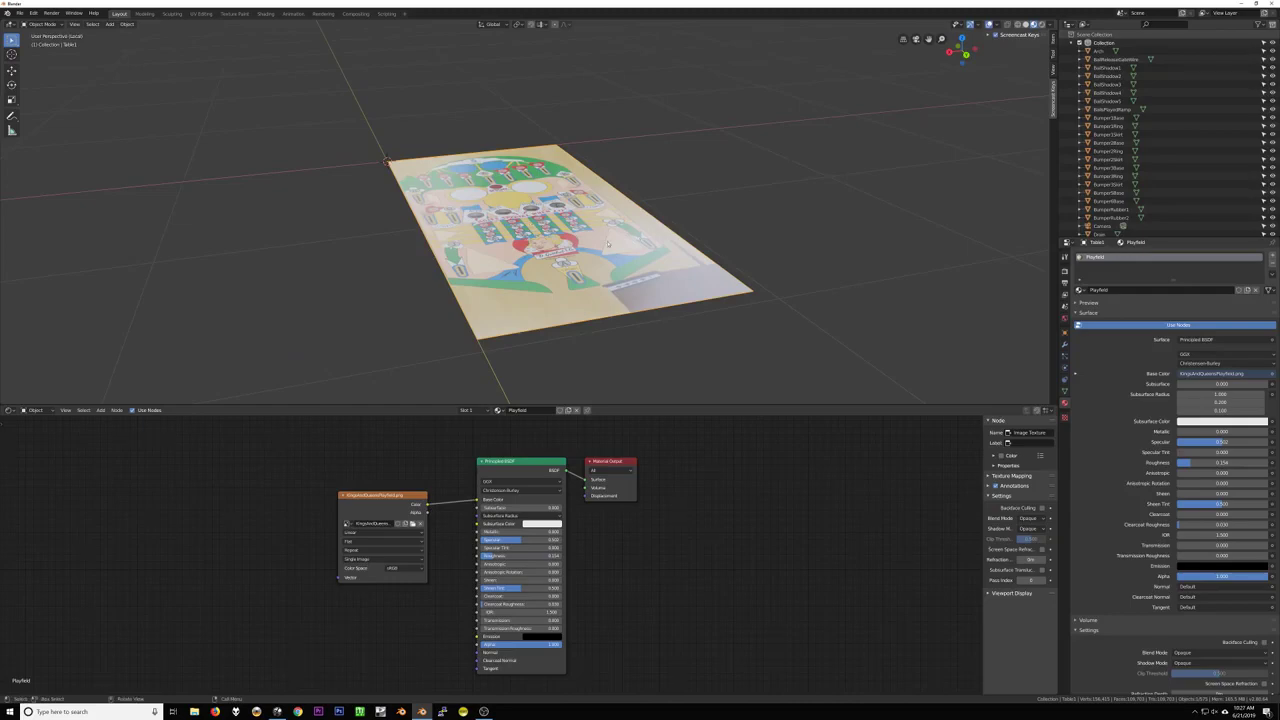
{"action": "mouse_move", "coordinate": [692, 230]}
{"action": "middle_mouse_down"}
{"action": "mouse_move", "coordinate": [677, 263]}
{"action": "mouse_move", "coordinate": [677, 242]}
{"action": "middle_mouse_up"}
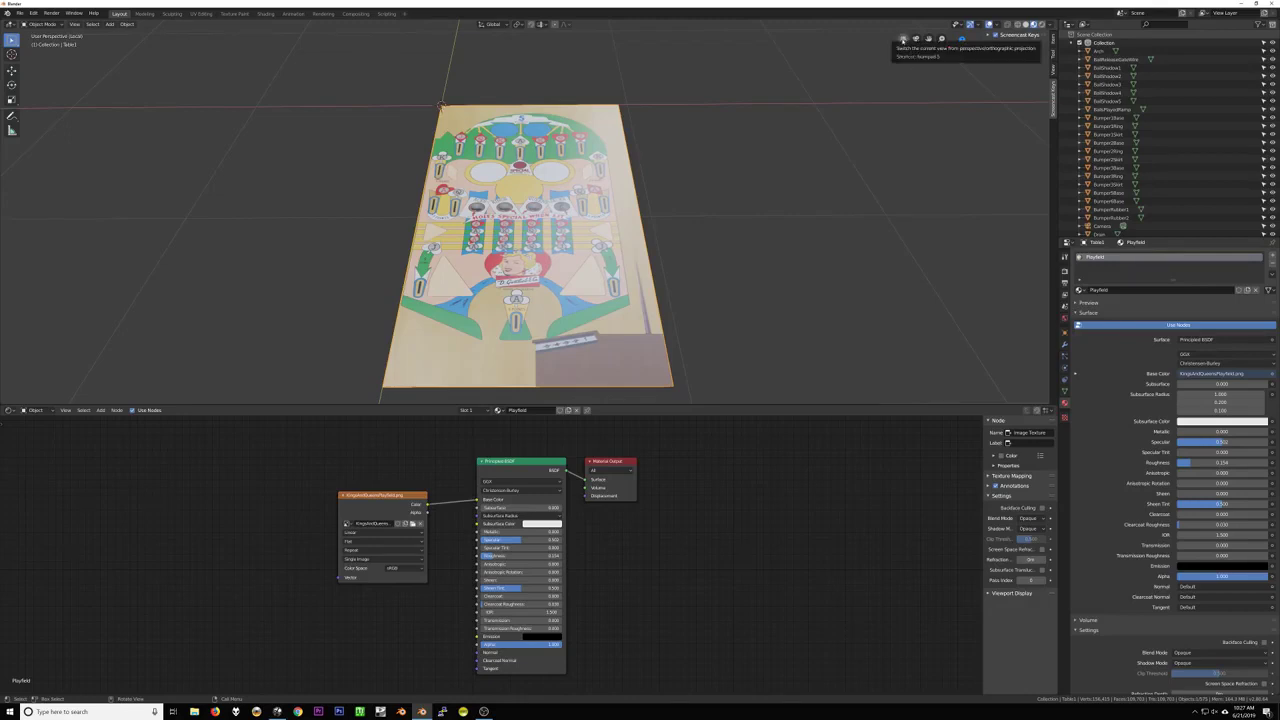
Compare perspective with orthographic projection, keep orthographic, and look at the playfield from the top view
{"action": "left_click", "coordinate": [903, 40]}
{"action": "middle_click_drag", "start_coordinate": [870, 75], "coordinate": [690, 162]}
{"action": "left_click", "coordinate": [903, 40]}
{"action": "middle_click_drag", "start_coordinate": [666, 223], "coordinate": [933, 18]}
{"action": "scroll", "coordinate": [624, 168], "scroll_direction": "up", "scroll_amount": 2}
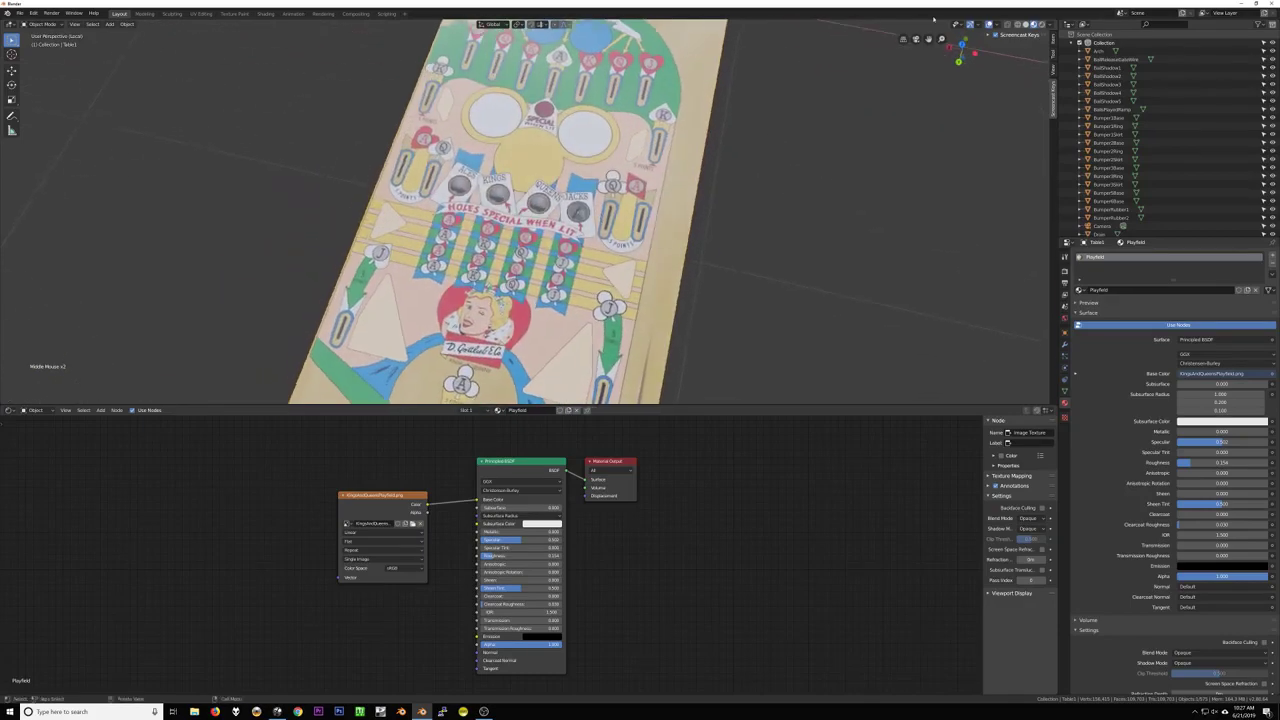
{"action": "left_click", "coordinate": [903, 39]}
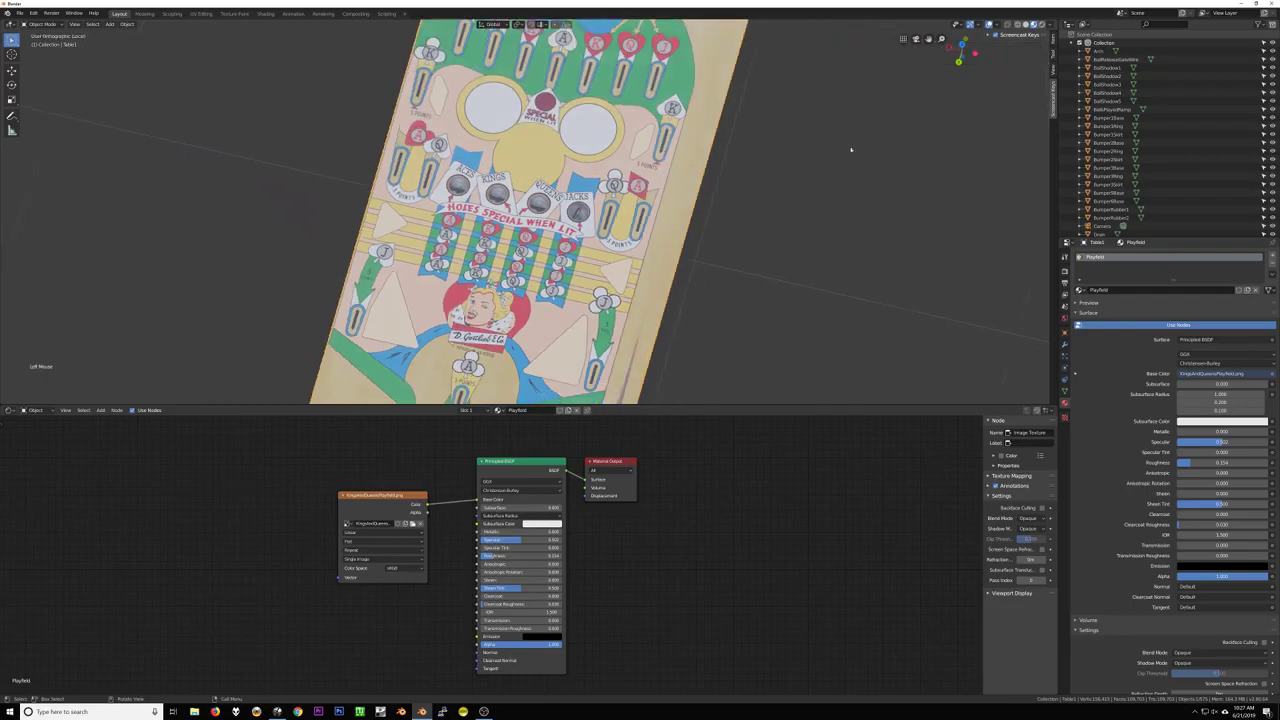
{"action": "middle_click_drag", "start_coordinate": [851, 149], "coordinate": [701, 174]}
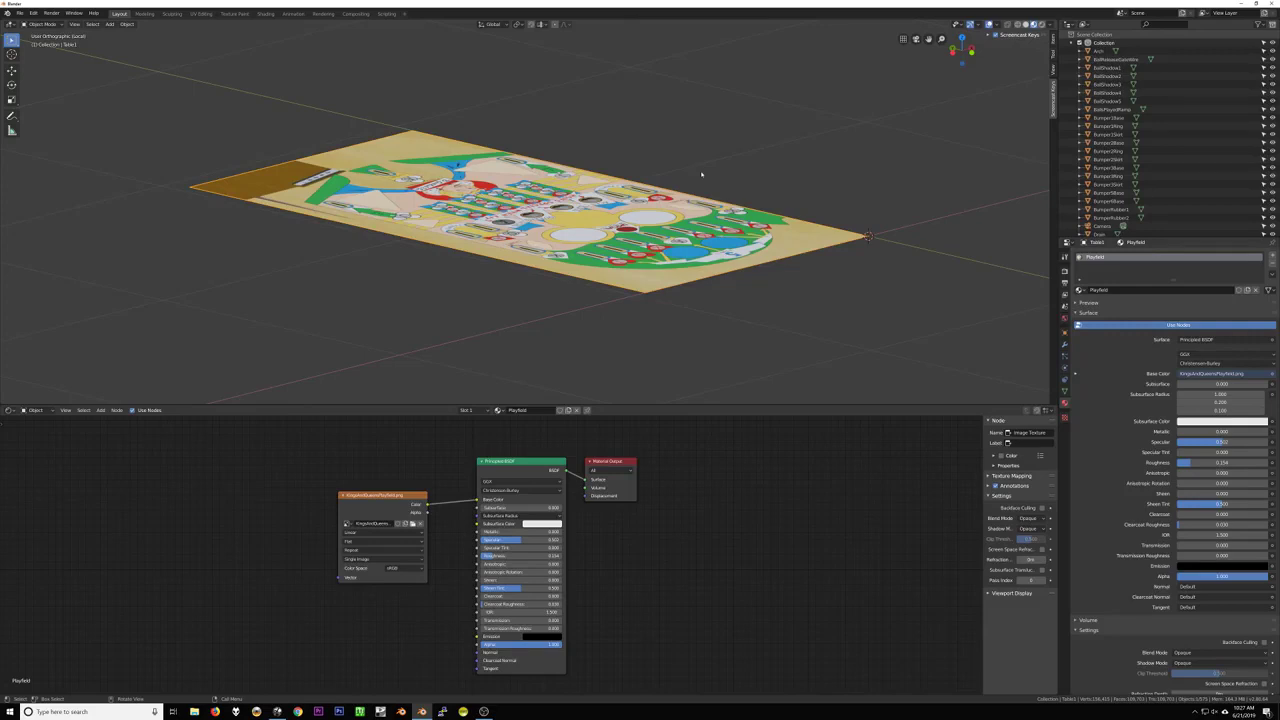
{"action": "key", "text": "KP_7"}
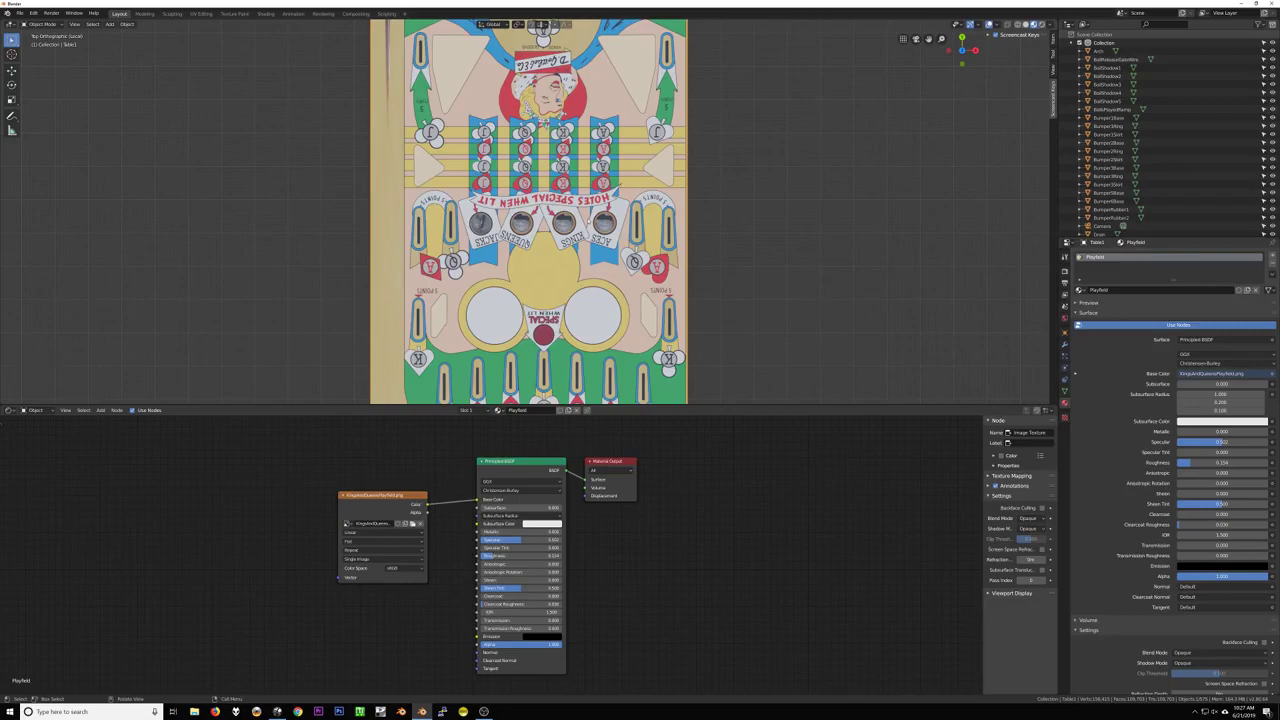
{"action": "scroll", "coordinate": [620, 183], "scroll_direction": "up", "scroll_amount": 5}
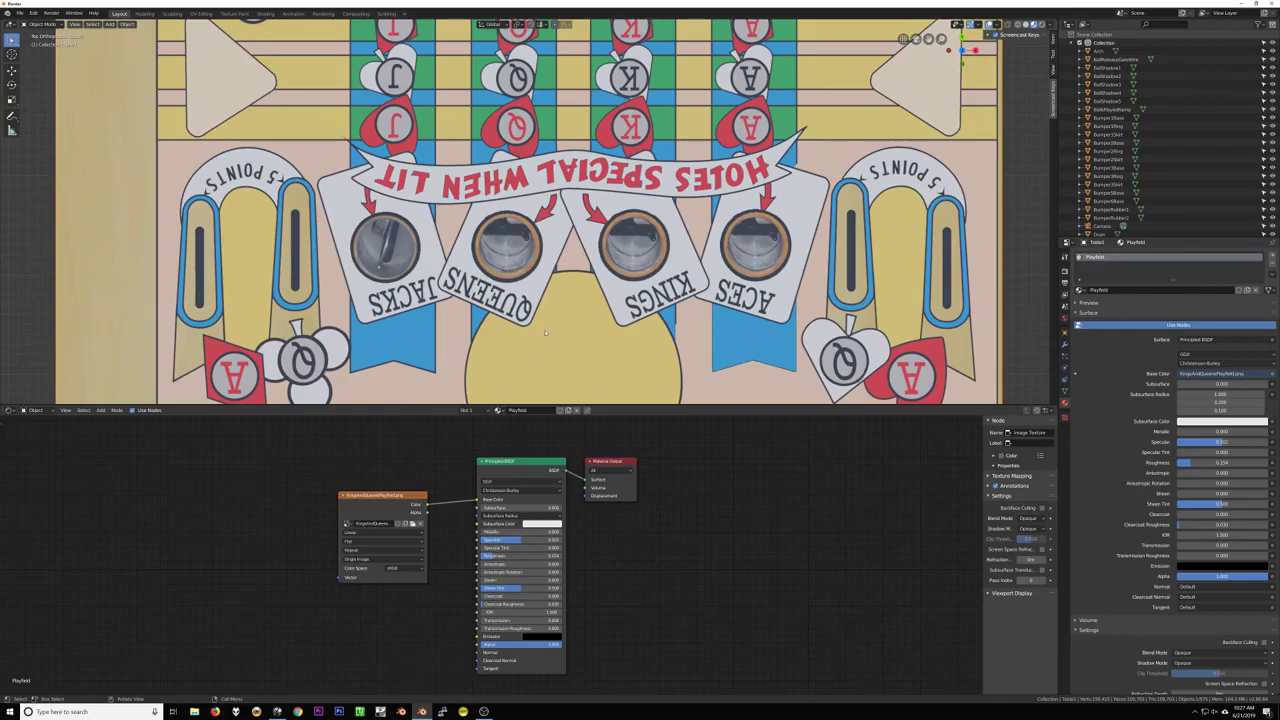
{"action": "scroll", "coordinate": [599, 302], "scroll_direction": "down", "scroll_amount": 3}
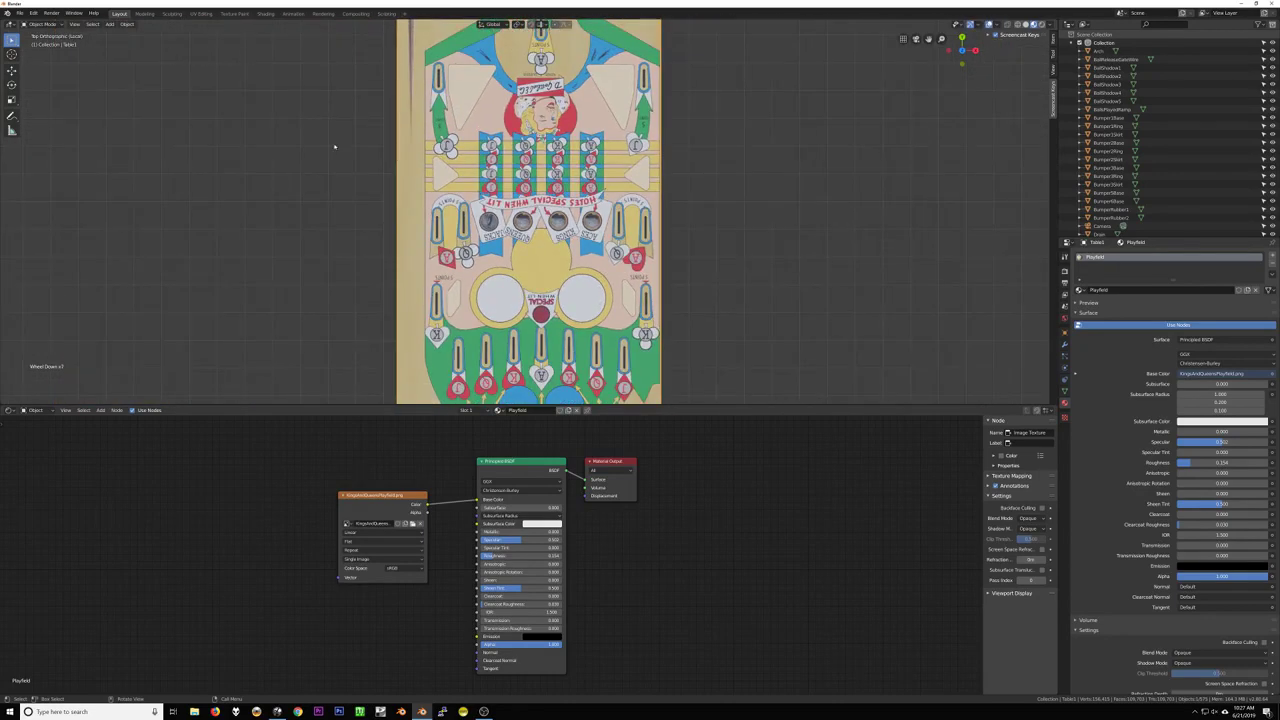
{"action": "left_click", "coordinate": [290, 125]}
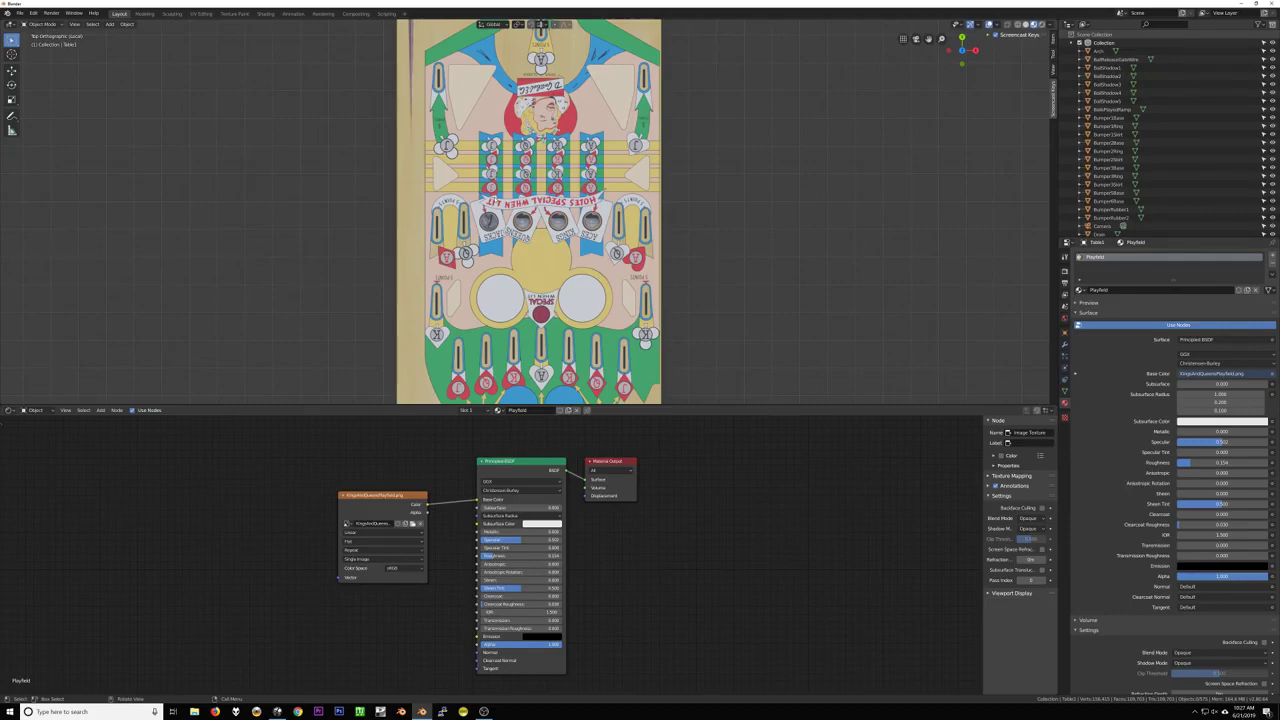
{"action": "key", "text": "Tab"}
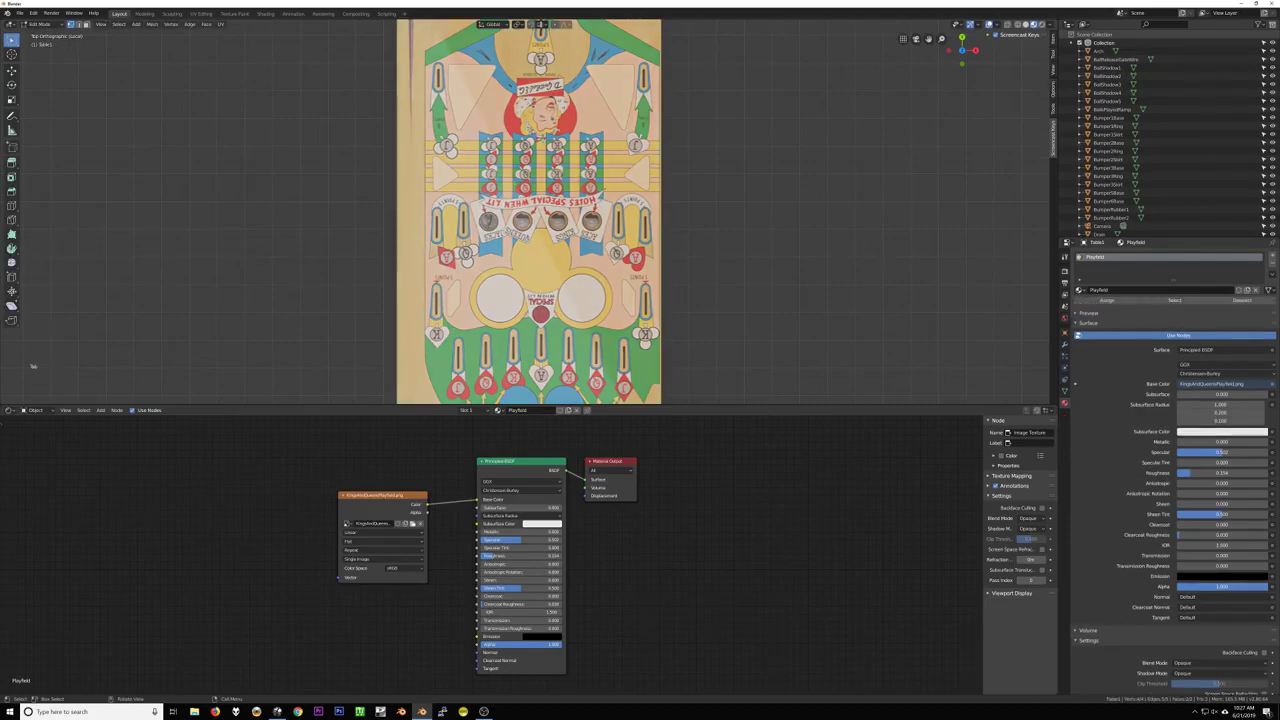
{"action": "scroll", "coordinate": [622, 397], "scroll_direction": "down", "scroll_amount": 2}
{"action": "left_click", "coordinate": [622, 397]}
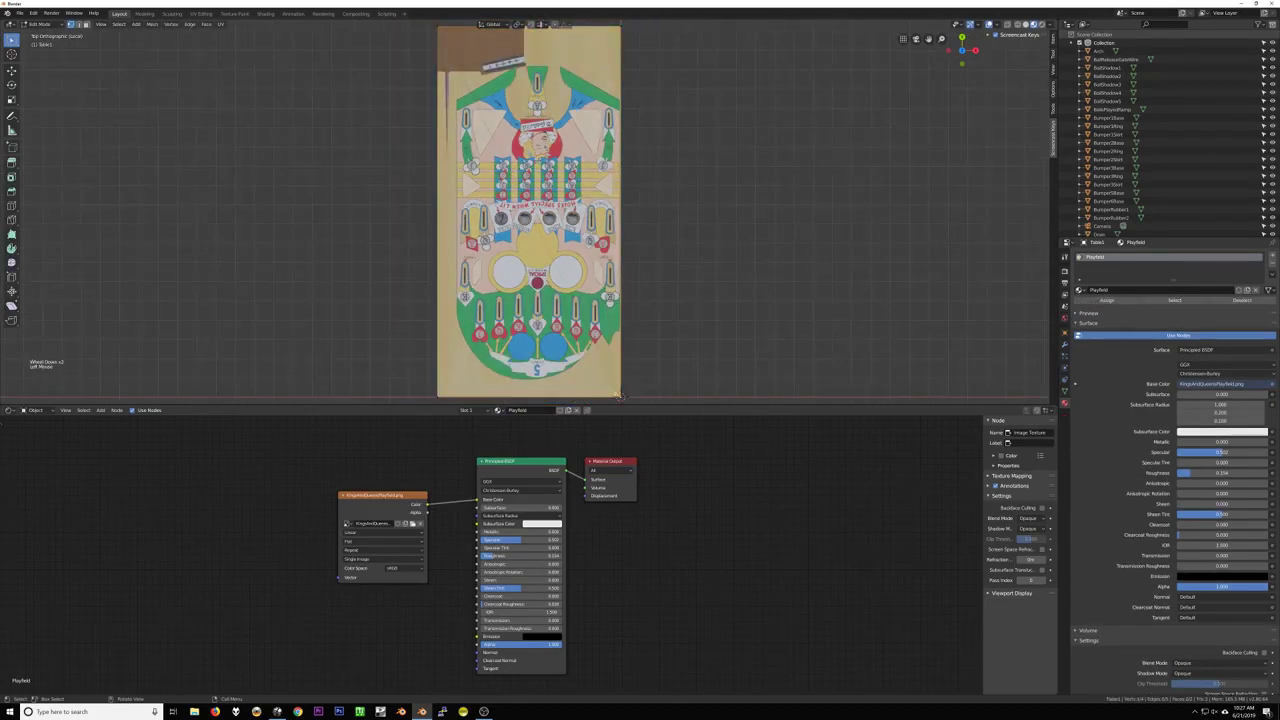
{"action": "key", "text": "g"}
{"action": "key", "text": "x"}
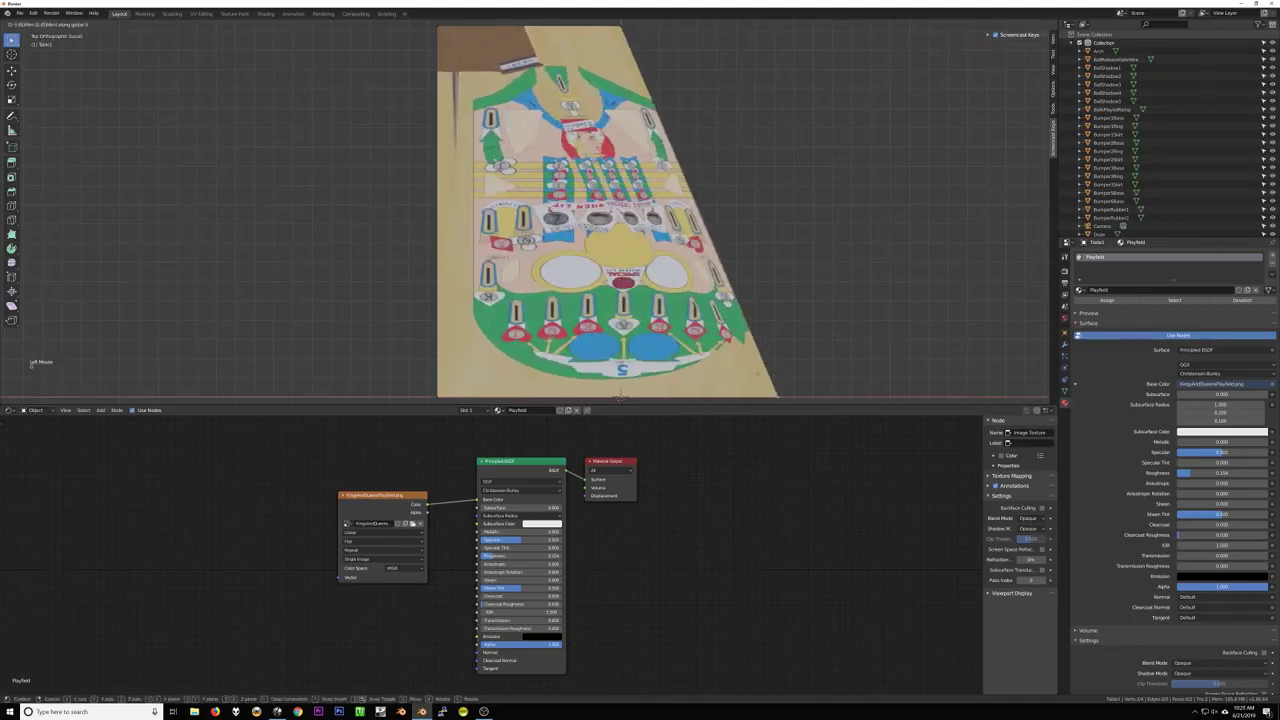
{"action": "key", "text": "Escape"}
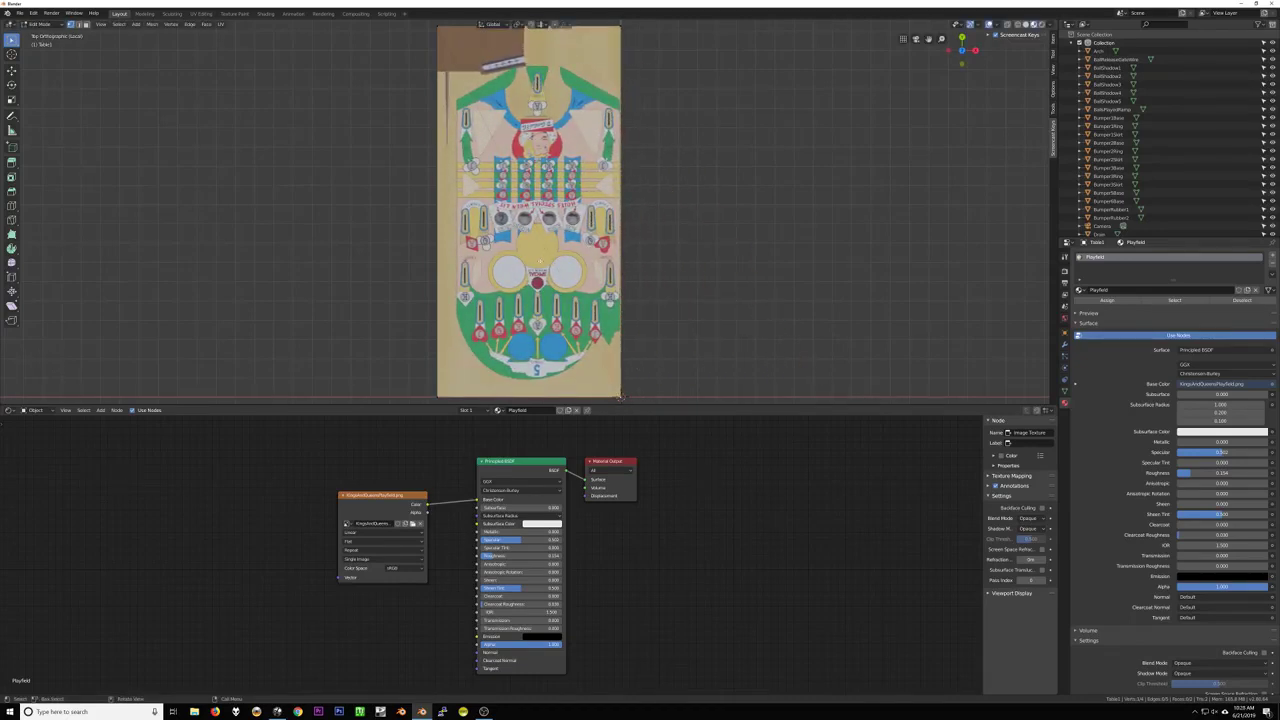
{"action": "key", "text": "Tab"}
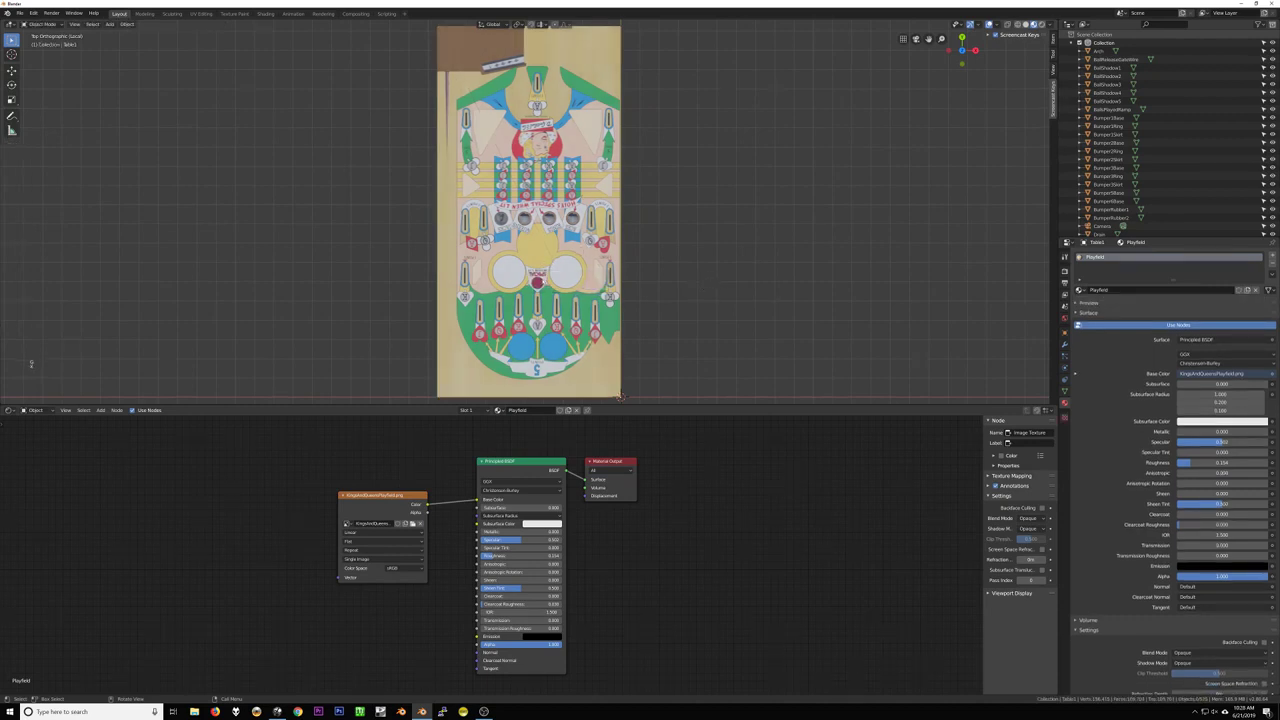
{"action": "left_click", "coordinate": [702, 285]}
{"action": "key", "text": "g"}
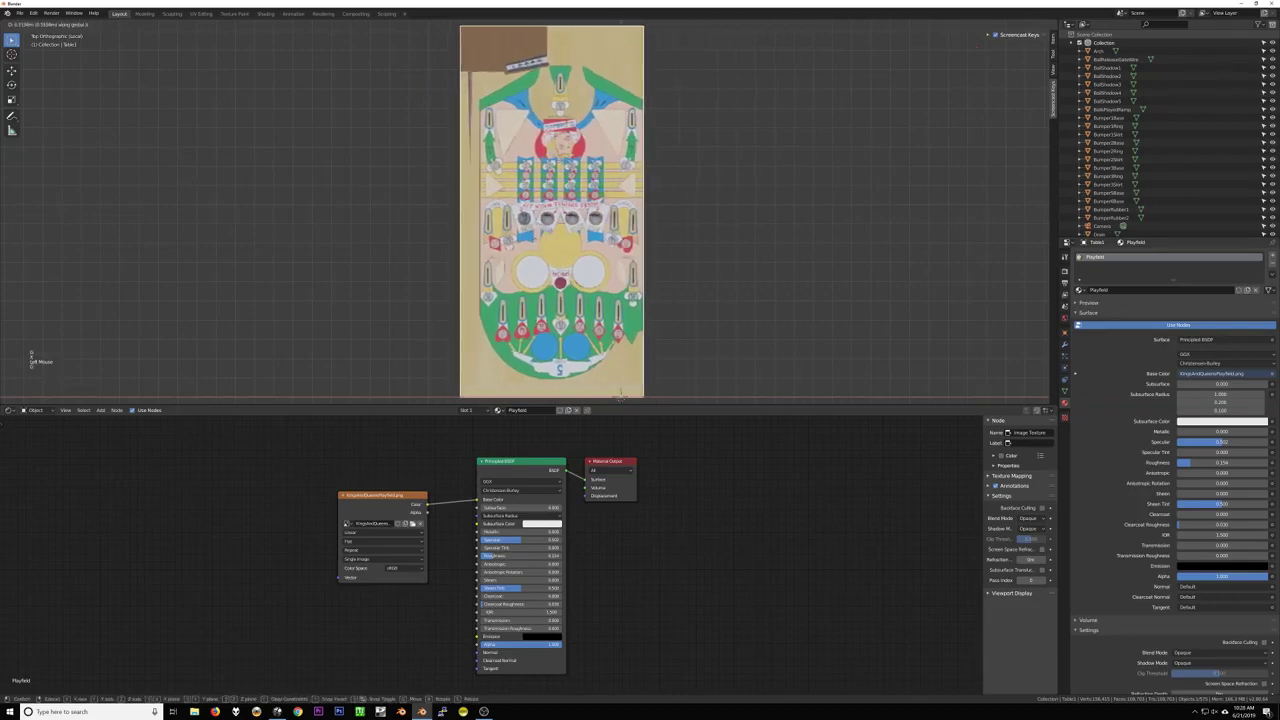
{"action": "key", "text": "x"}
{"action": "key", "text": "Escape"}
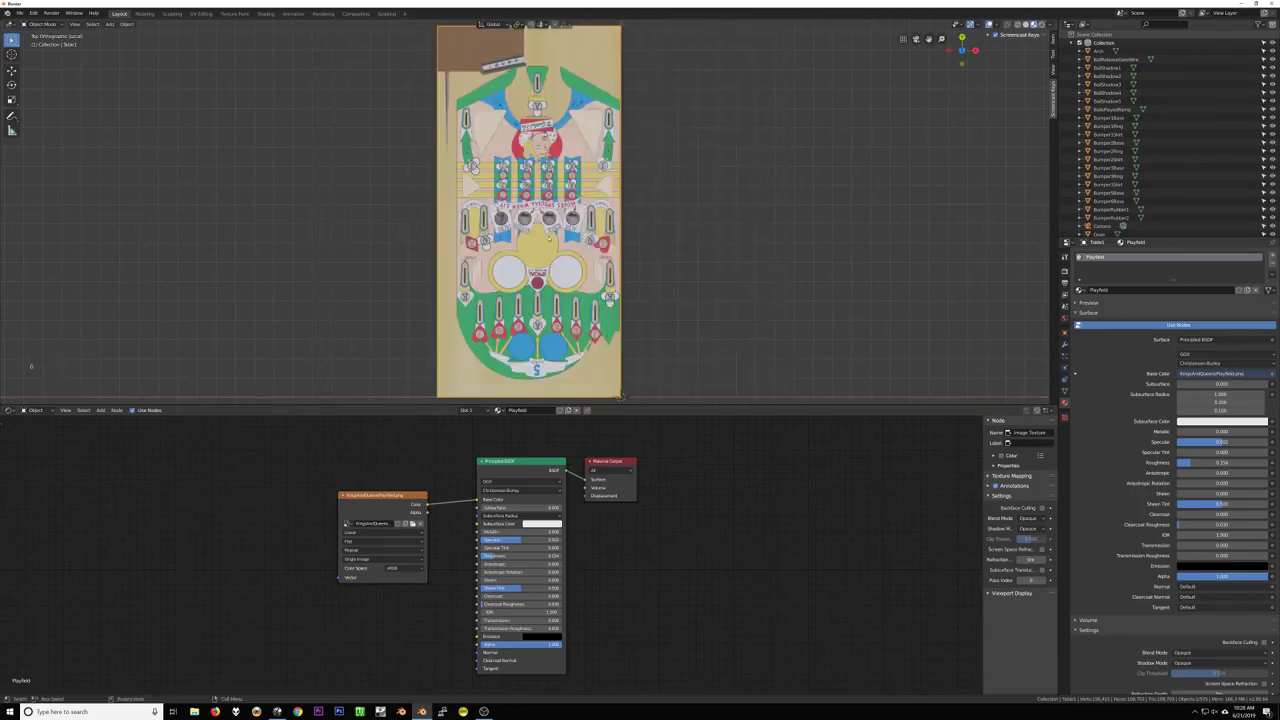
Add a mesh cylinder and scale it down to a small disc compared with the playfield
{"action": "left_click", "coordinate": [110, 24]}
{"action": "mouse_move", "coordinate": [124, 34]}
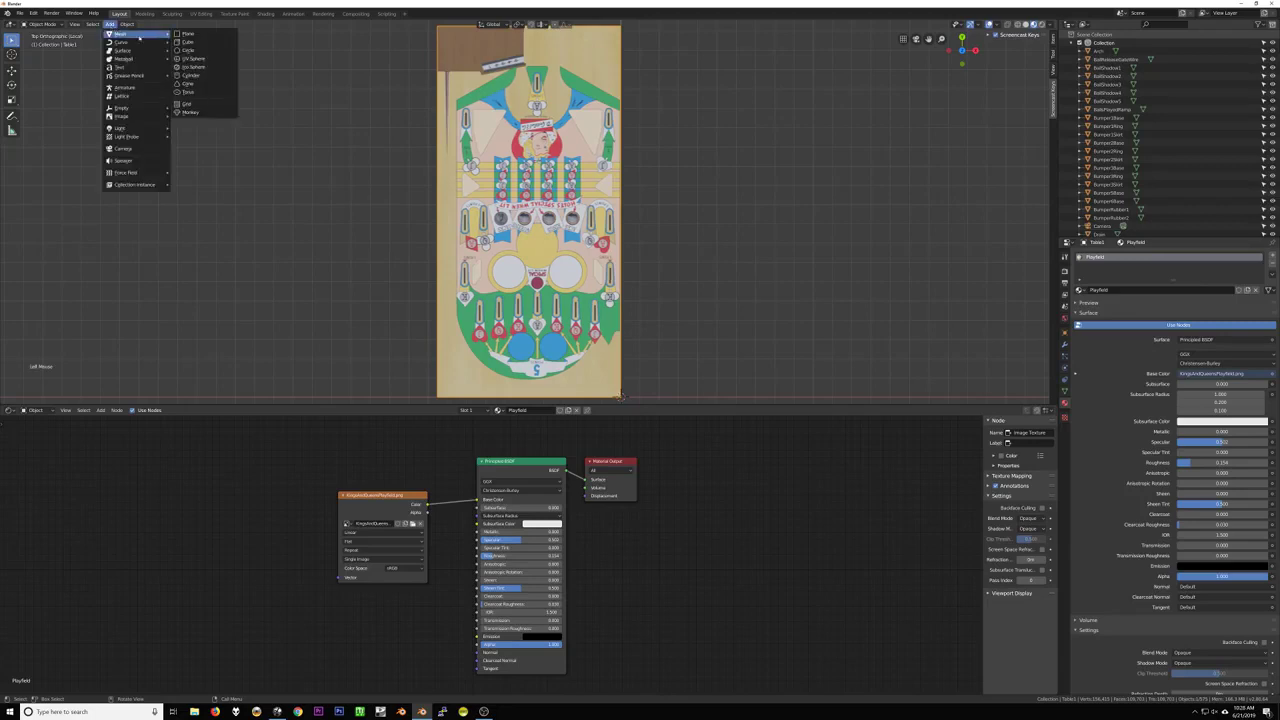
{"action": "left_click", "coordinate": [205, 76]}
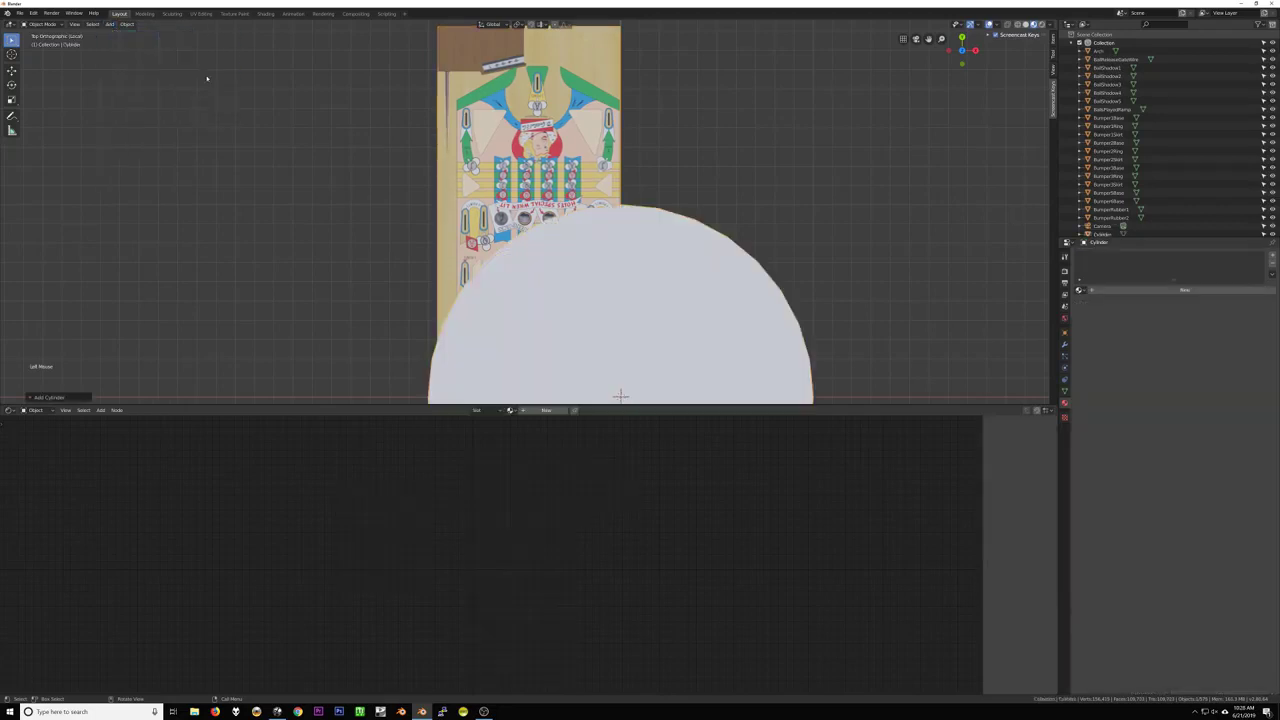
{"action": "scroll", "coordinate": [565, 268], "scroll_direction": "down", "scroll_amount": 5}
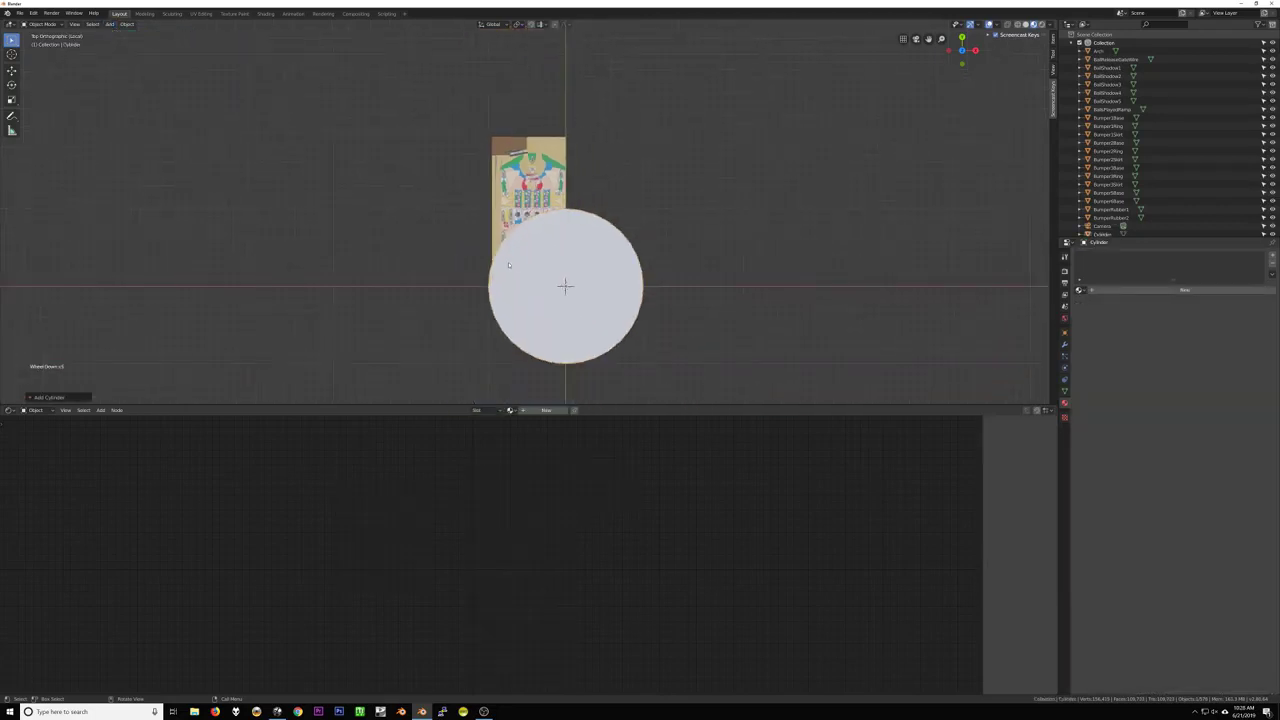
{"action": "key", "text": "s"}
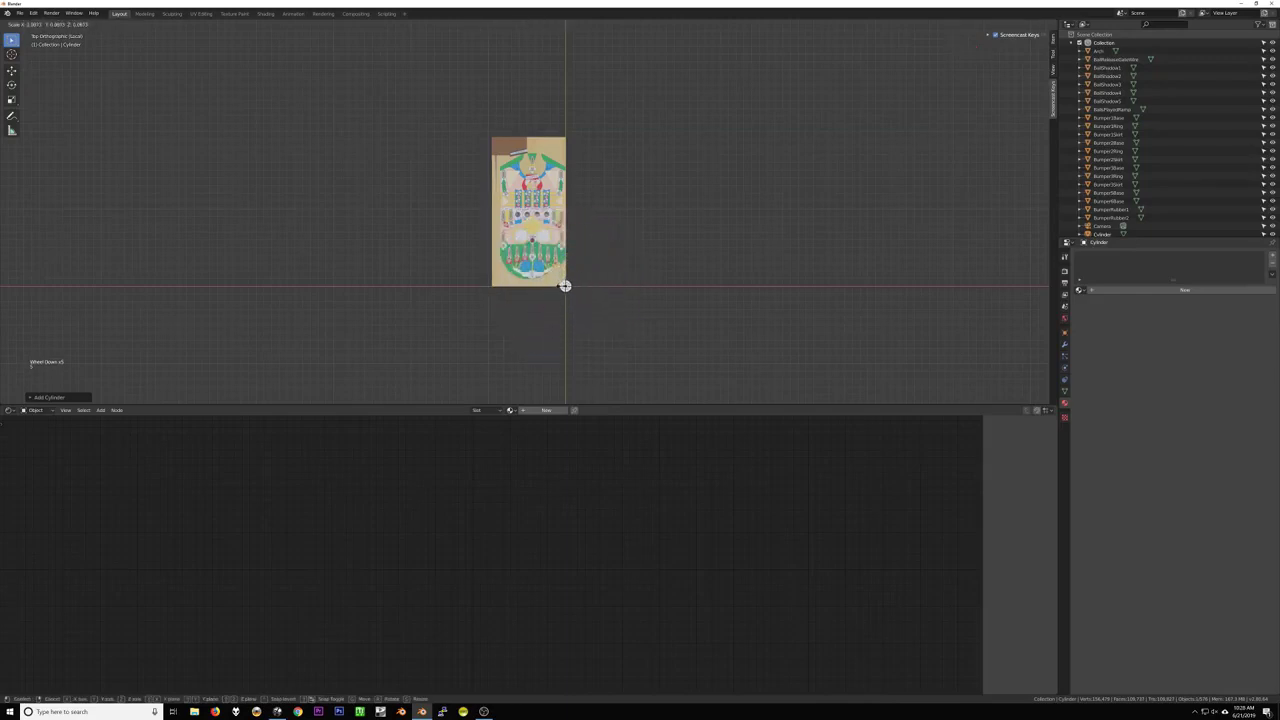
{"action": "left_click", "coordinate": [565, 286]}
Move the small cylinder onto the playfield next to the ACES hole, adjusting its position along X
{"action": "key", "text": "g"}
{"action": "left_click", "coordinate": [565, 213]}
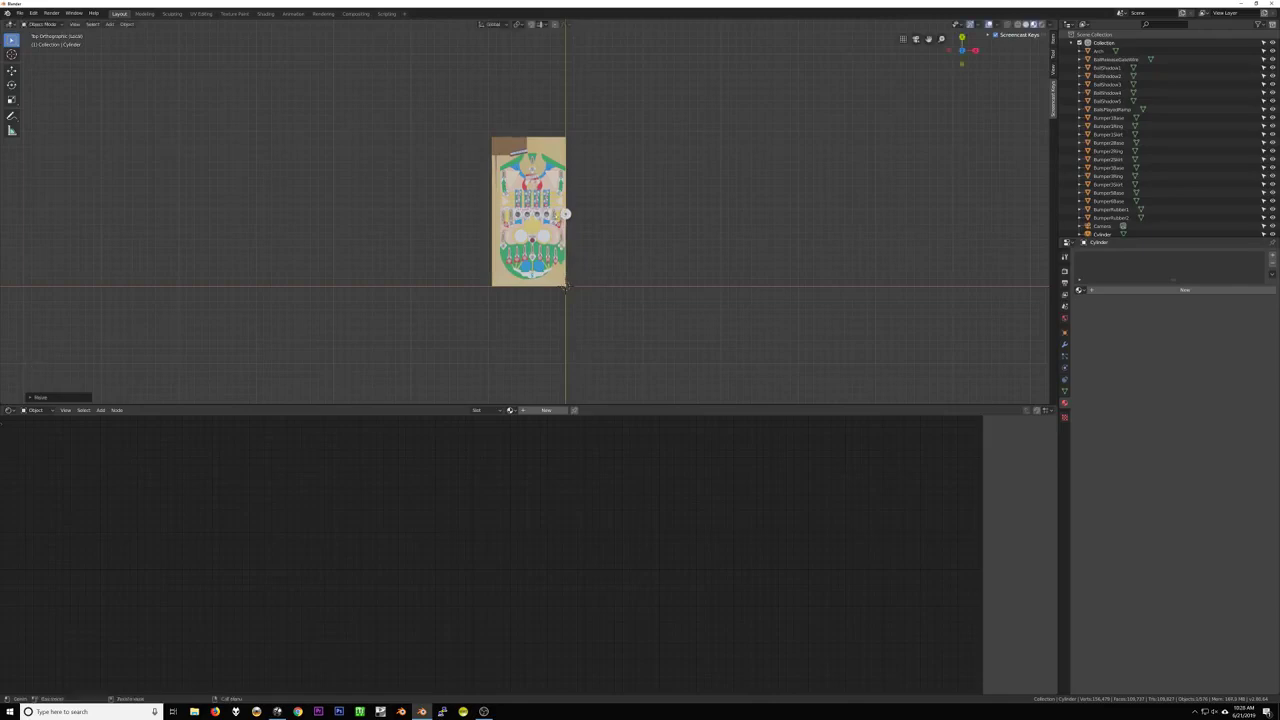
{"action": "key", "text": "g"}
{"action": "key", "text": "x"}
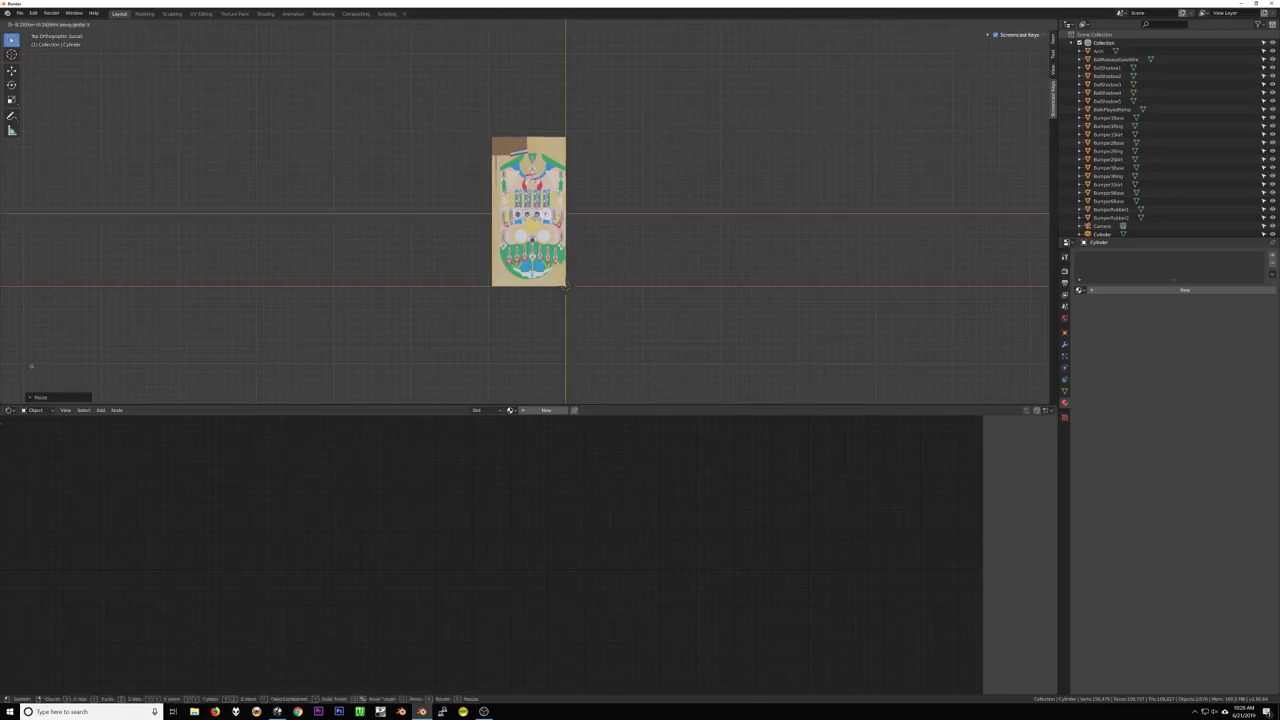
{"action": "left_click", "coordinate": [565, 286]}
{"action": "scroll", "coordinate": [565, 286], "scroll_direction": "up", "scroll_amount": 11}
{"action": "scroll", "coordinate": [565, 286], "scroll_direction": "up", "scroll_amount": 1, "text": "shift"}
{"action": "middle_click_drag", "start_coordinate": [650, 250], "coordinate": [569, 250], "text": "shift"}
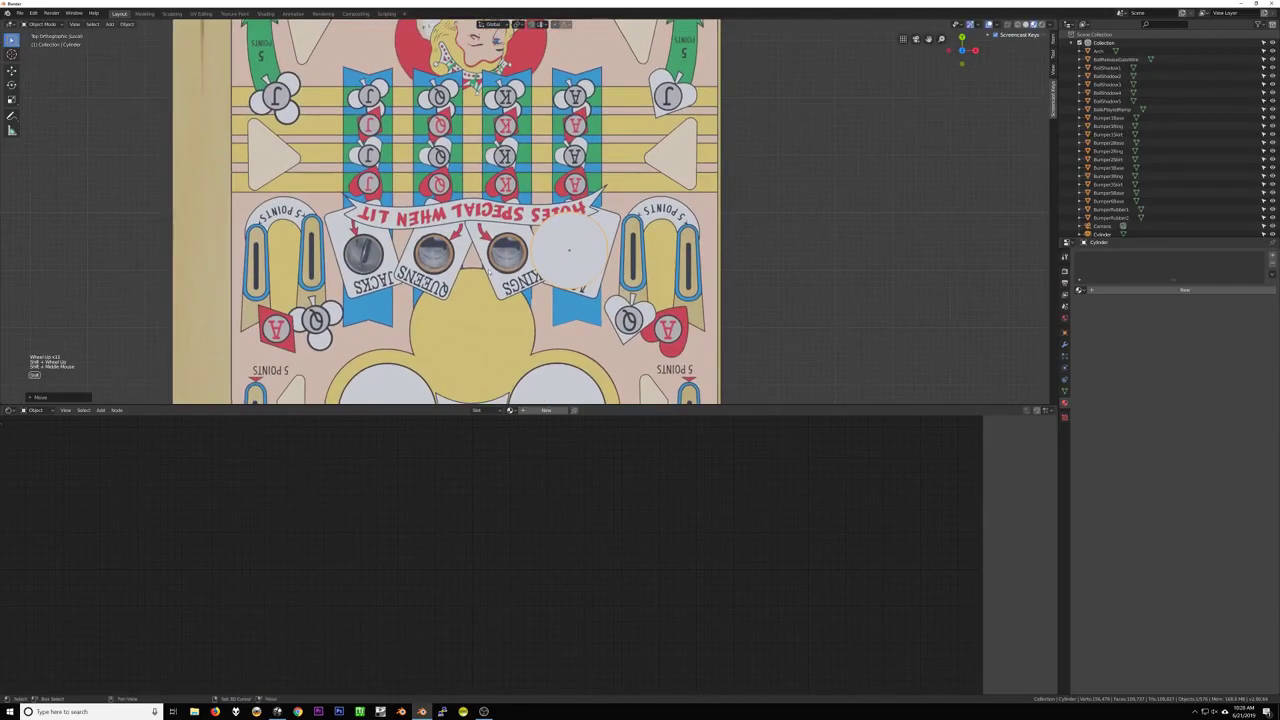
{"action": "scroll", "coordinate": [569, 250], "scroll_direction": "up", "scroll_amount": 3}
{"action": "key", "text": "g"}
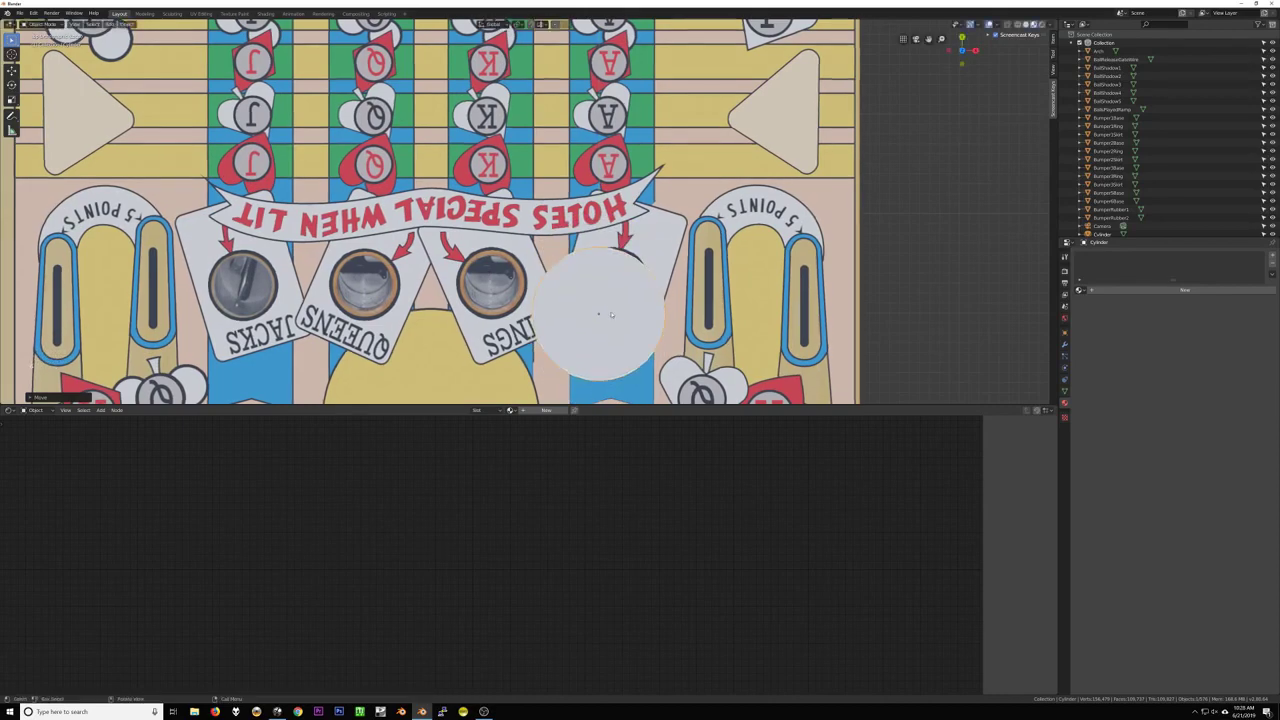
{"action": "key", "text": "x"}
{"action": "left_click", "coordinate": [619, 317]}
Scale the cylinder down to match the ACES hole's diameter and center it over the hole
{"action": "key", "text": "s"}
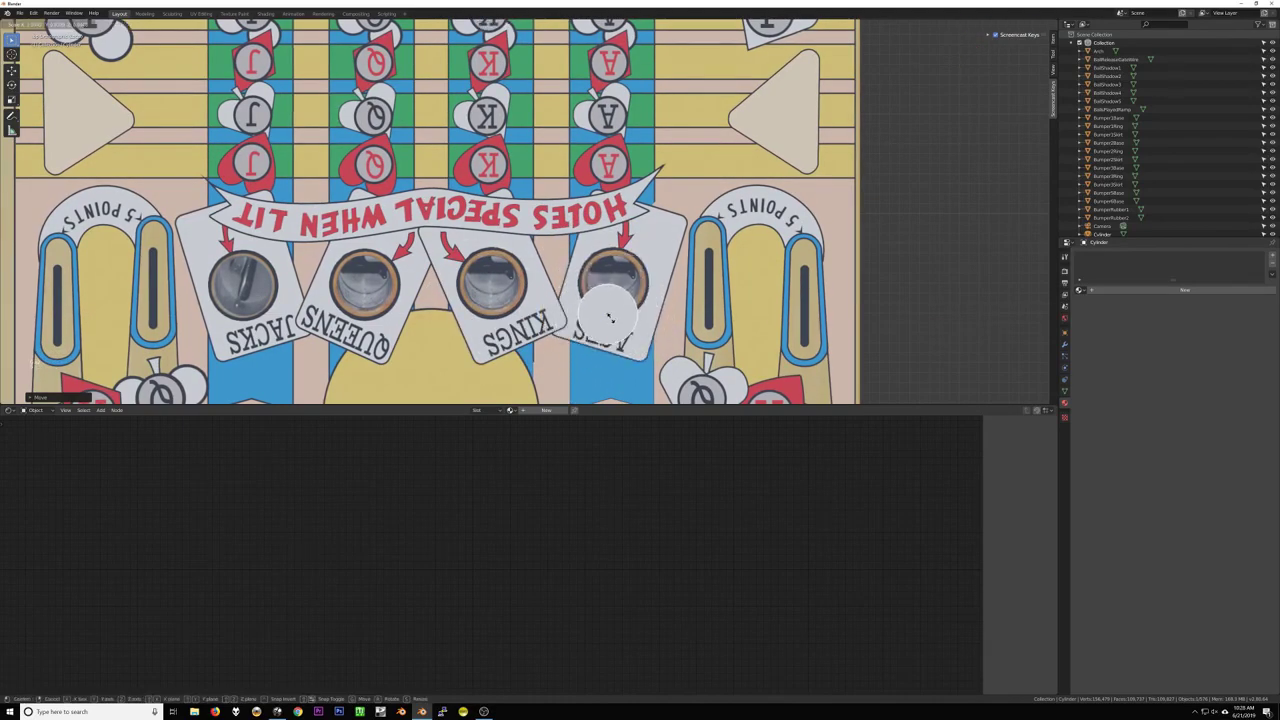
{"action": "left_click", "coordinate": [611, 317]}
{"action": "key", "text": "g"}
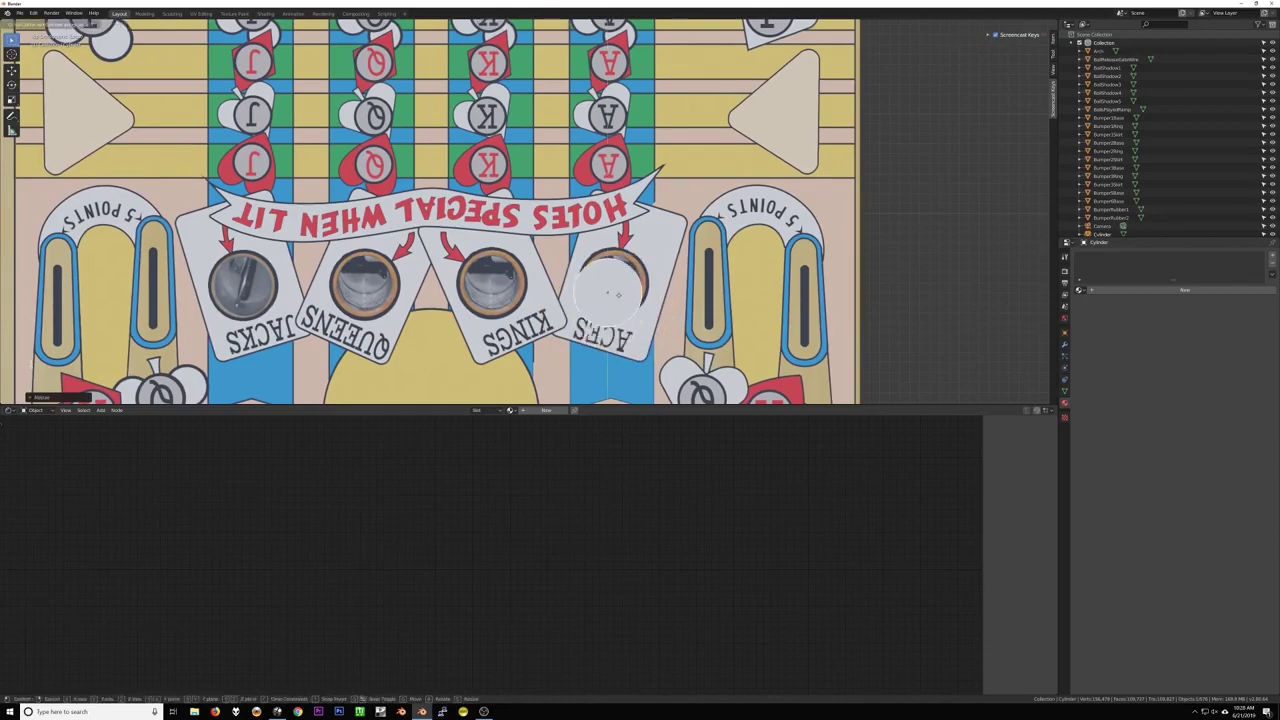
{"action": "key", "text": "x"}
{"action": "left_click", "coordinate": [621, 288]}
{"action": "scroll", "coordinate": [600, 265], "scroll_direction": "up", "scroll_amount": 3}
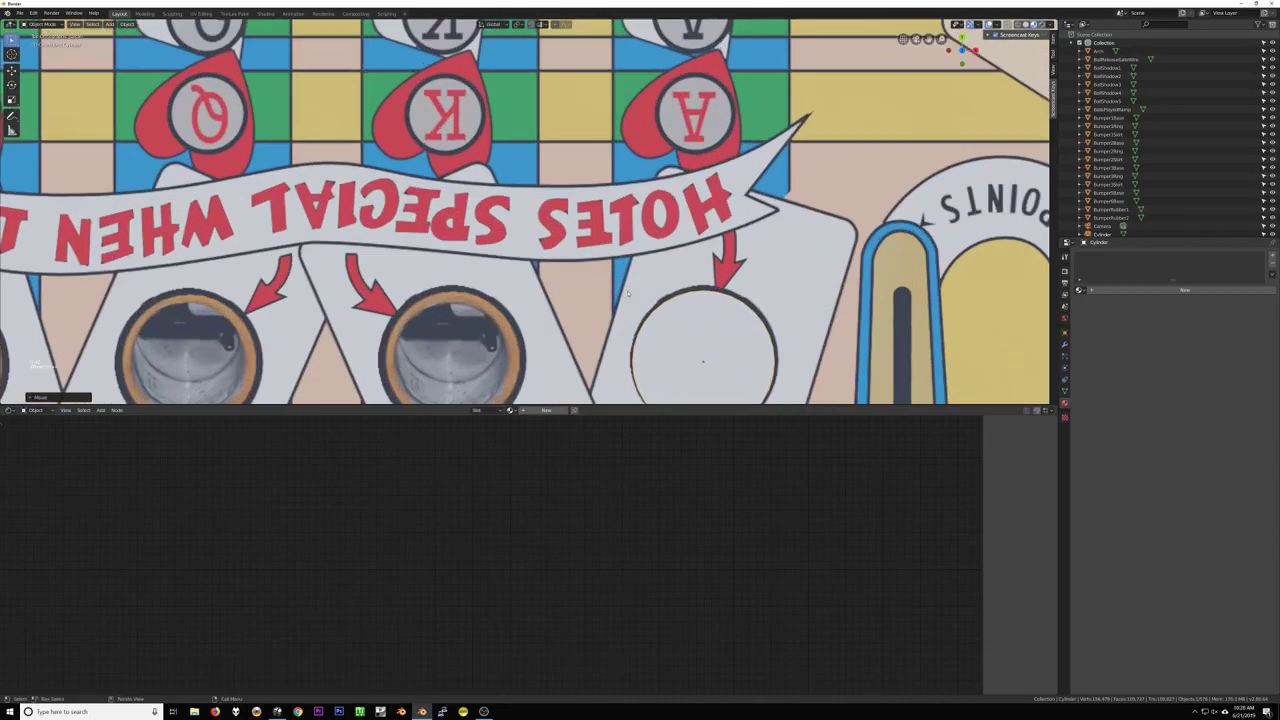
Fine-tune the cylinder's scale and position so its outline matches the edge of the ACES hole
{"action": "middle_click_drag", "start_coordinate": [600, 265], "coordinate": [453, 206], "text": "shift"}
{"action": "scroll", "coordinate": [453, 206], "scroll_direction": "up", "scroll_amount": 1}
{"action": "key", "text": "s"}
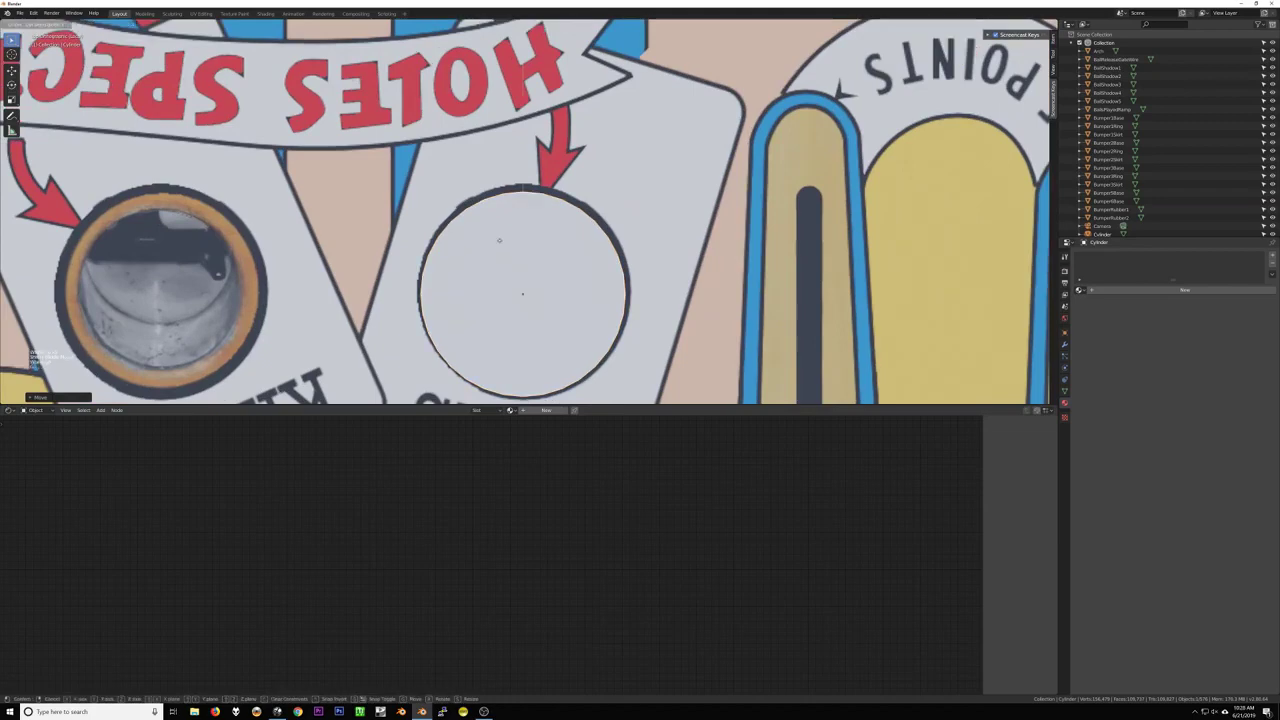
{"action": "key", "text": "x"}
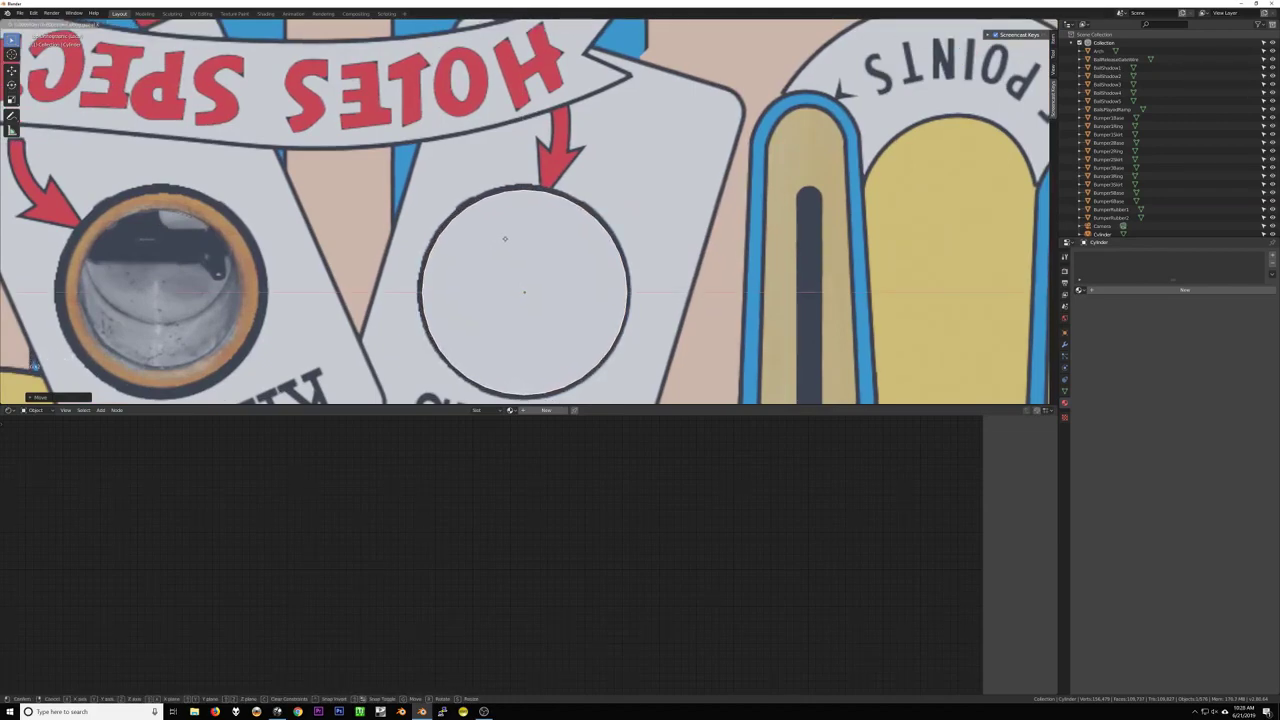
{"action": "left_click", "coordinate": [506, 241]}
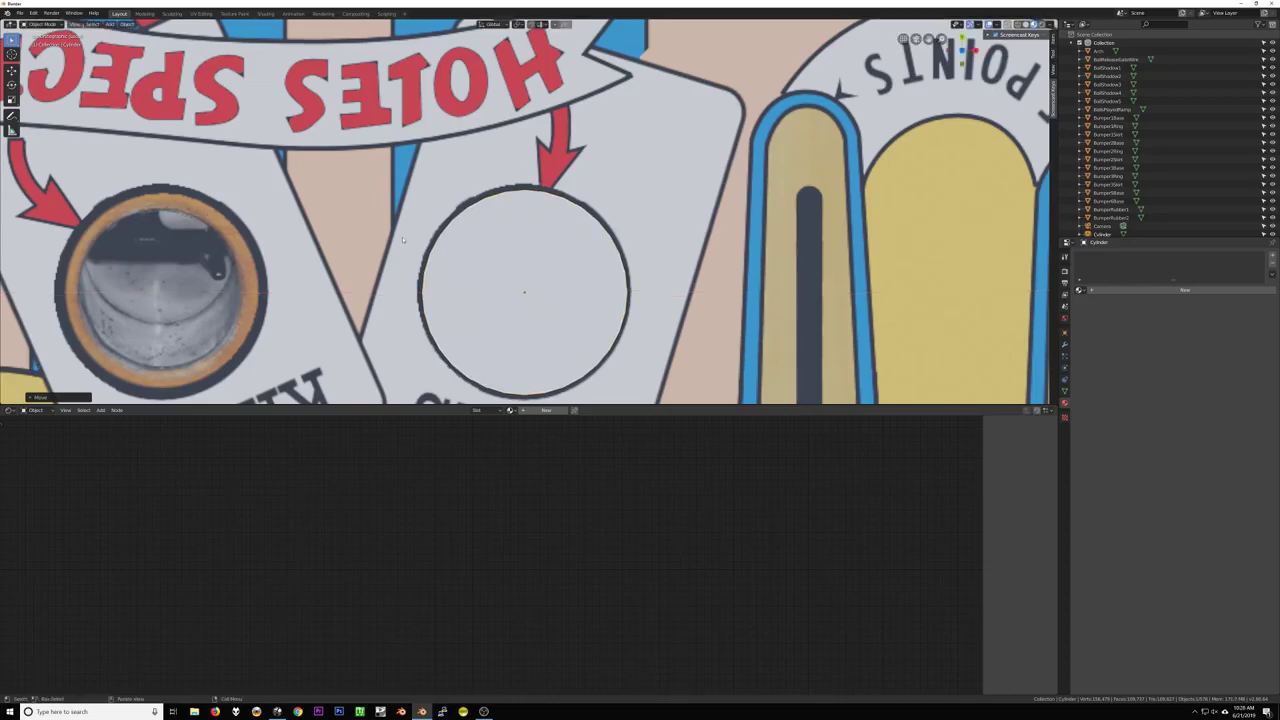
{"action": "key", "text": "s"}
{"action": "left_click", "coordinate": [535, 312]}
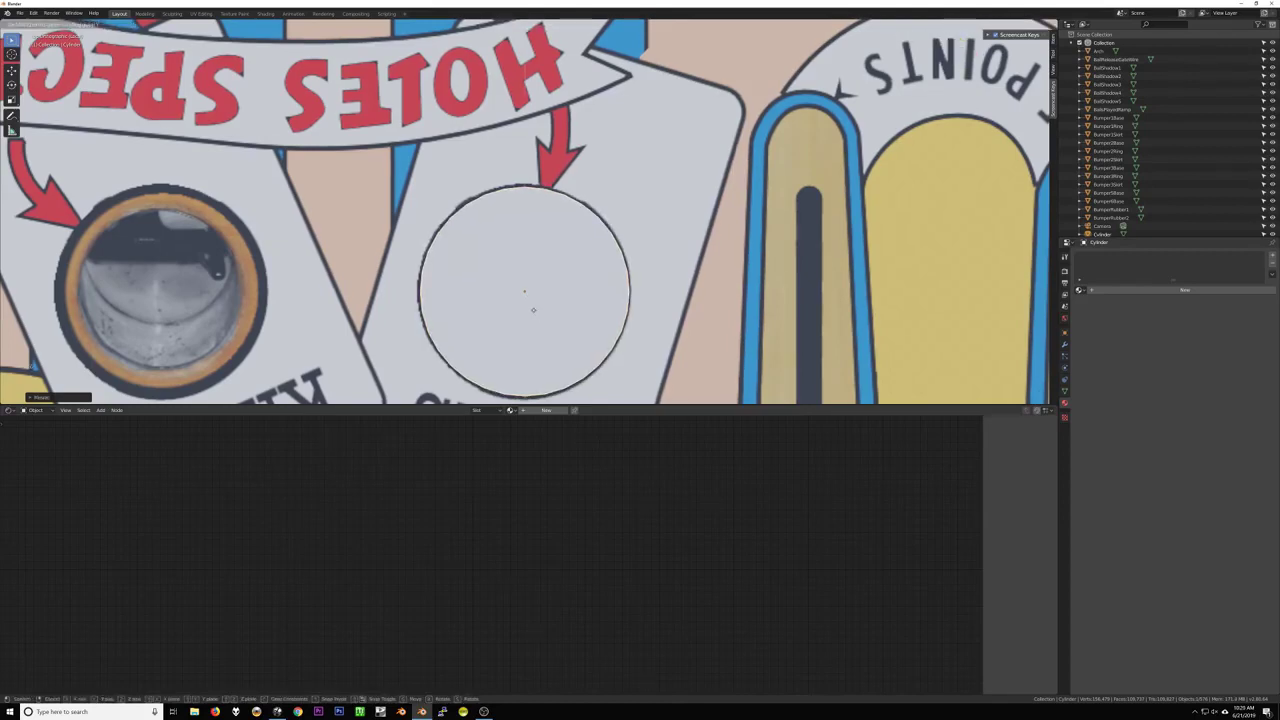
{"action": "left_click", "coordinate": [533, 296]}
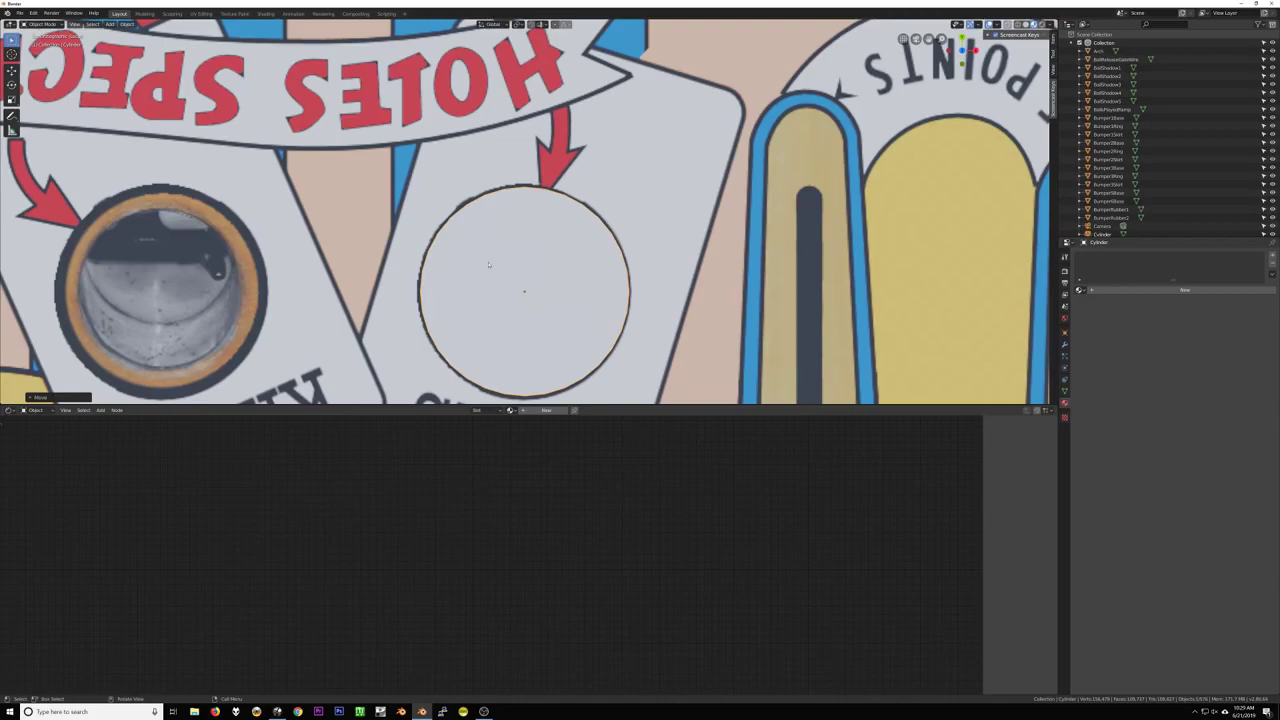
In Edit Mode, box-select the cylinder's entire mesh in wireframe shading from the top view, and return to LookDev shading
{"action": "scroll", "coordinate": [559, 234], "scroll_direction": "down", "scroll_amount": 4}
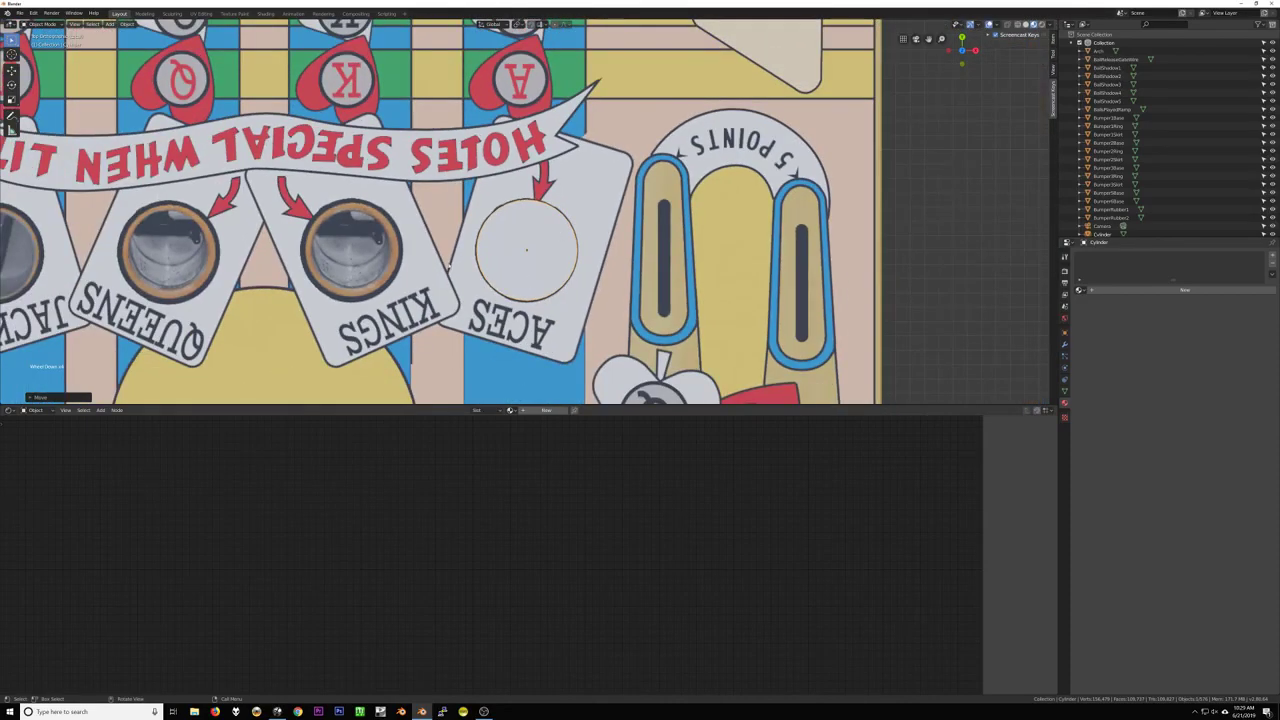
{"action": "middle_click_drag", "start_coordinate": [688, 327], "coordinate": [585, 251]}
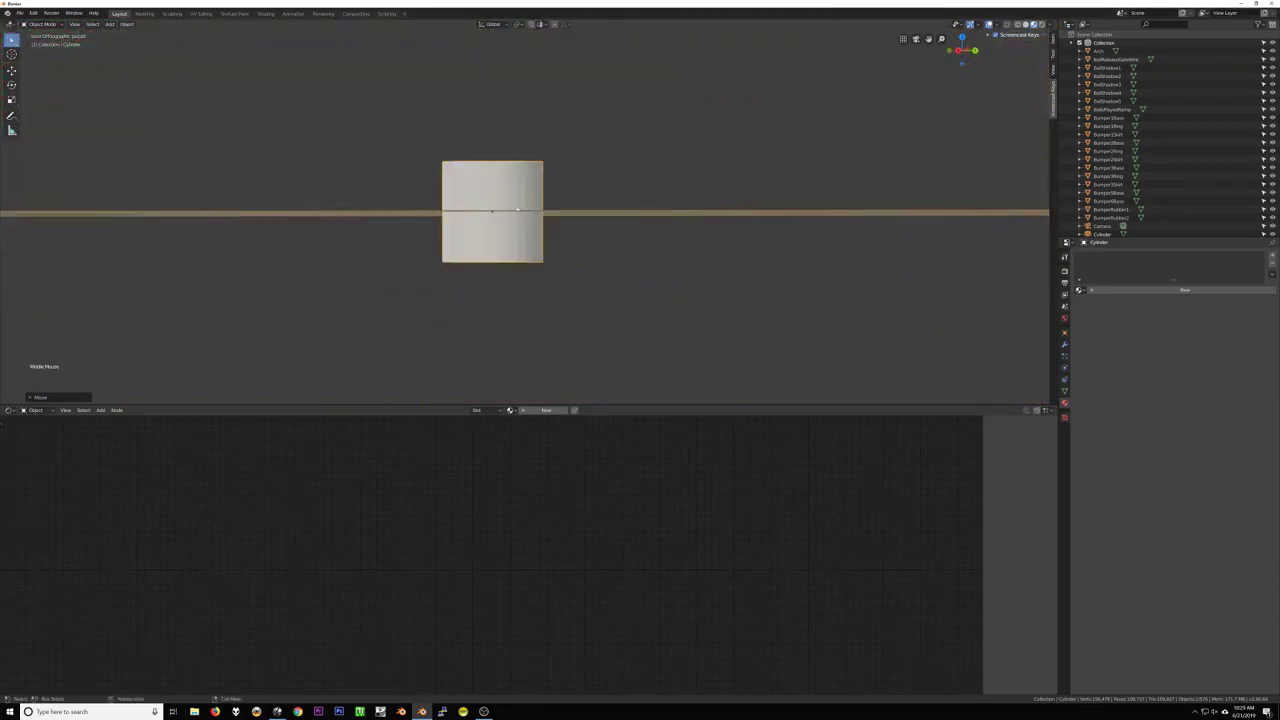
{"action": "middle_click_drag", "start_coordinate": [574, 180], "coordinate": [512, 186]}
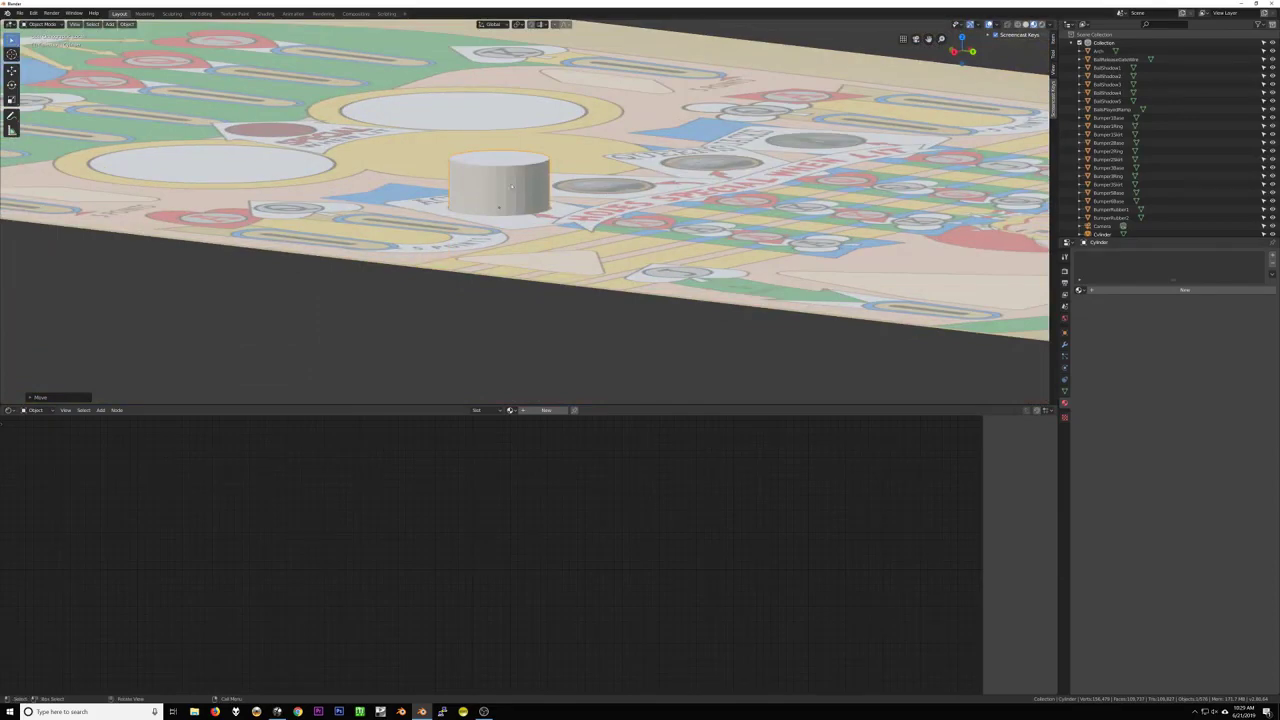
{"action": "key", "text": "KP_7"}
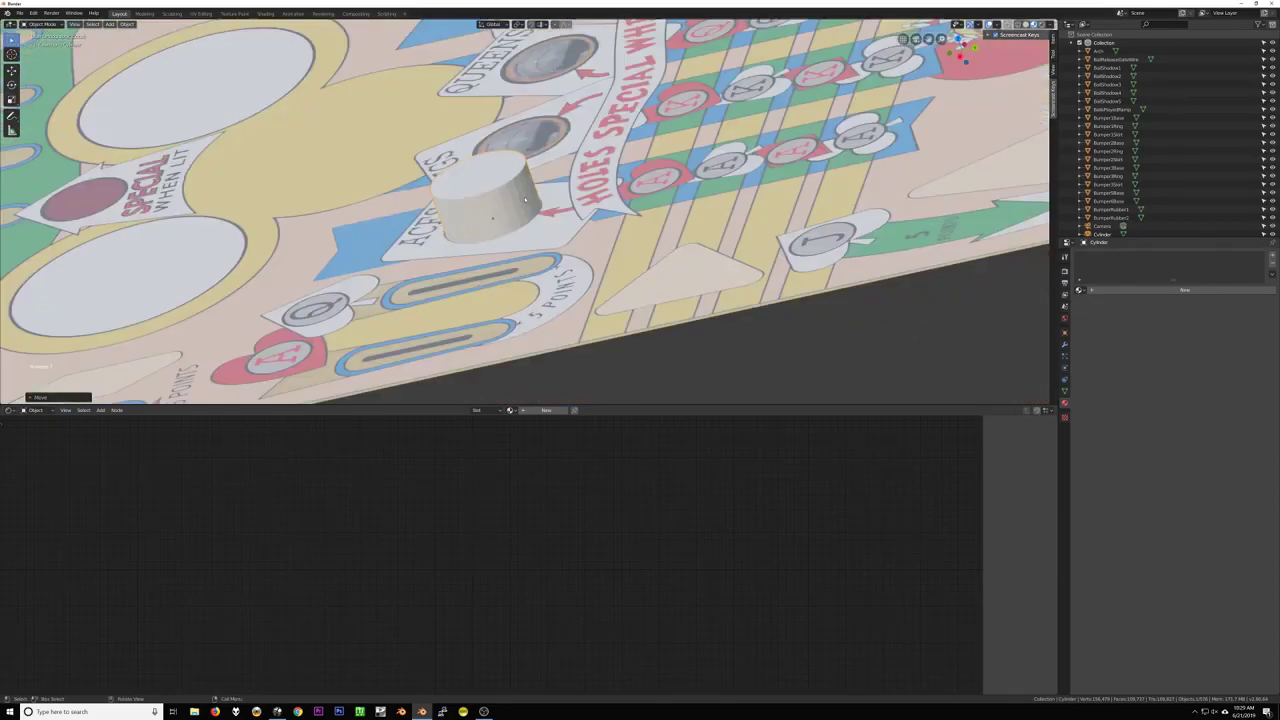
{"action": "middle_click_drag", "start_coordinate": [541, 230], "coordinate": [689, 219], "text": "shift"}
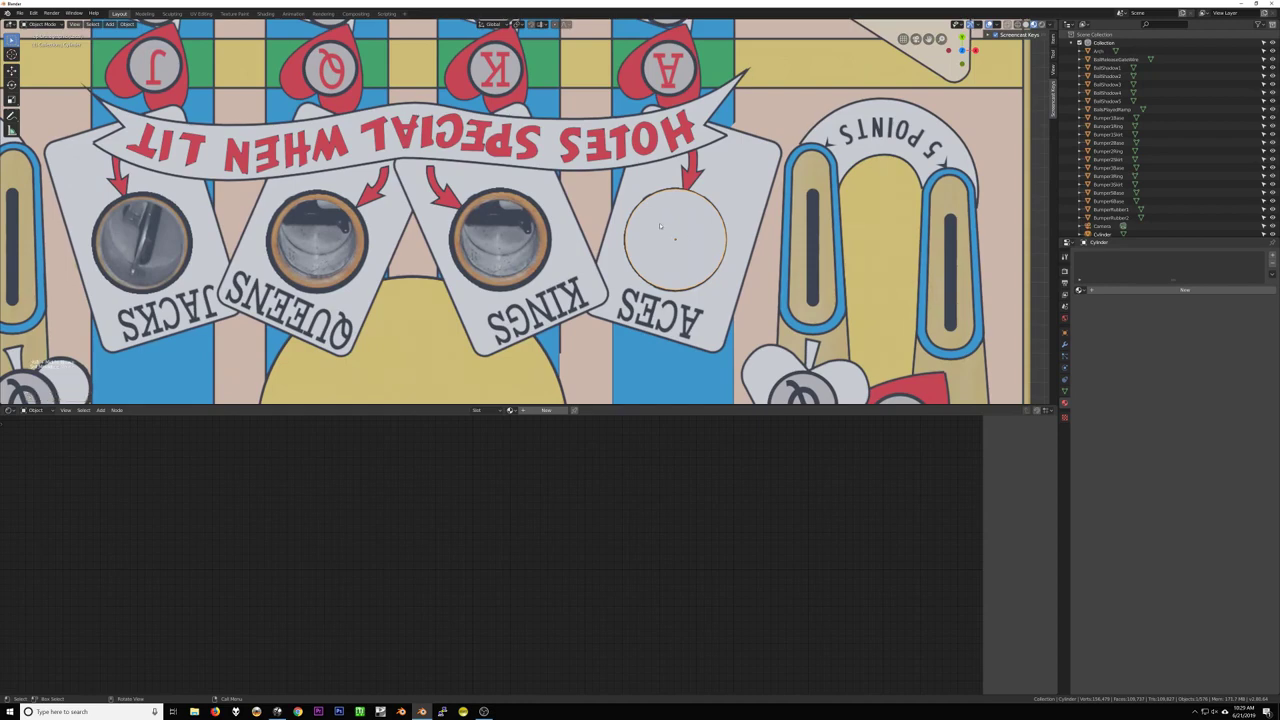
{"action": "key", "text": "Tab"}
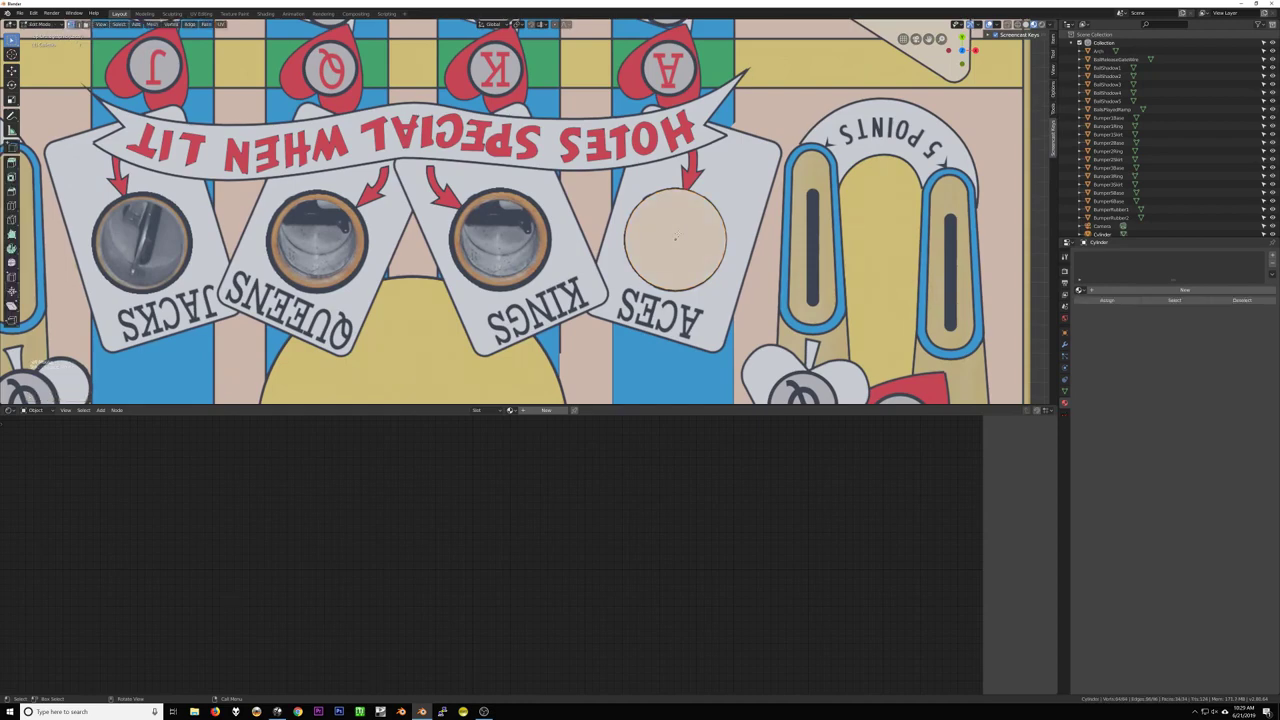
{"action": "key", "text": "z"}
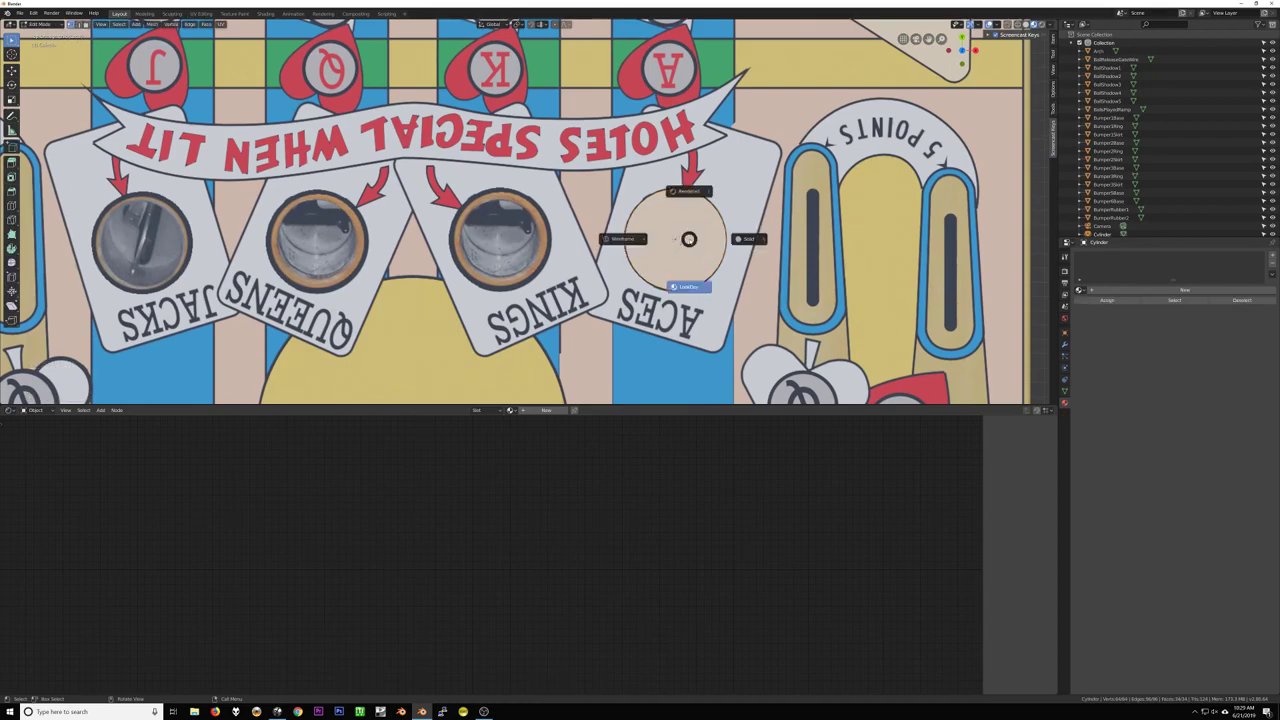
{"action": "left_click", "coordinate": [622, 239]}
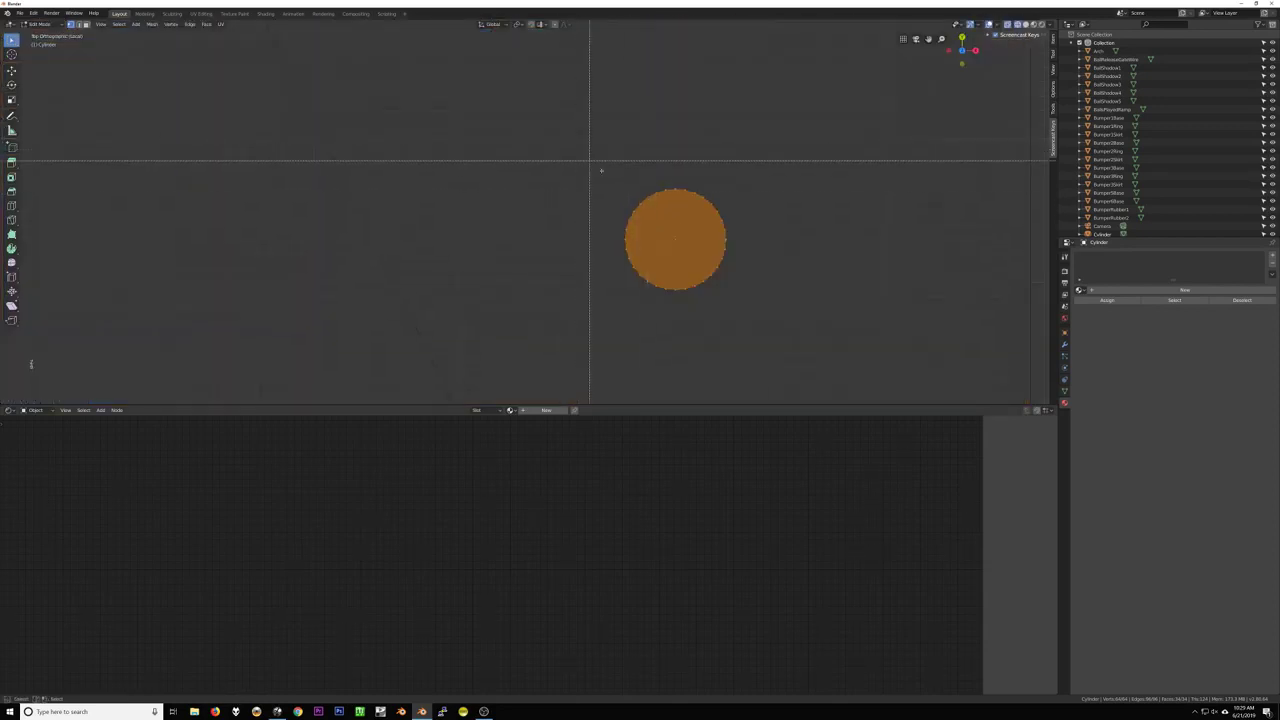
{"action": "key", "text": "b"}
{"action": "left_click_drag", "start_coordinate": [586, 156], "coordinate": [783, 329]}
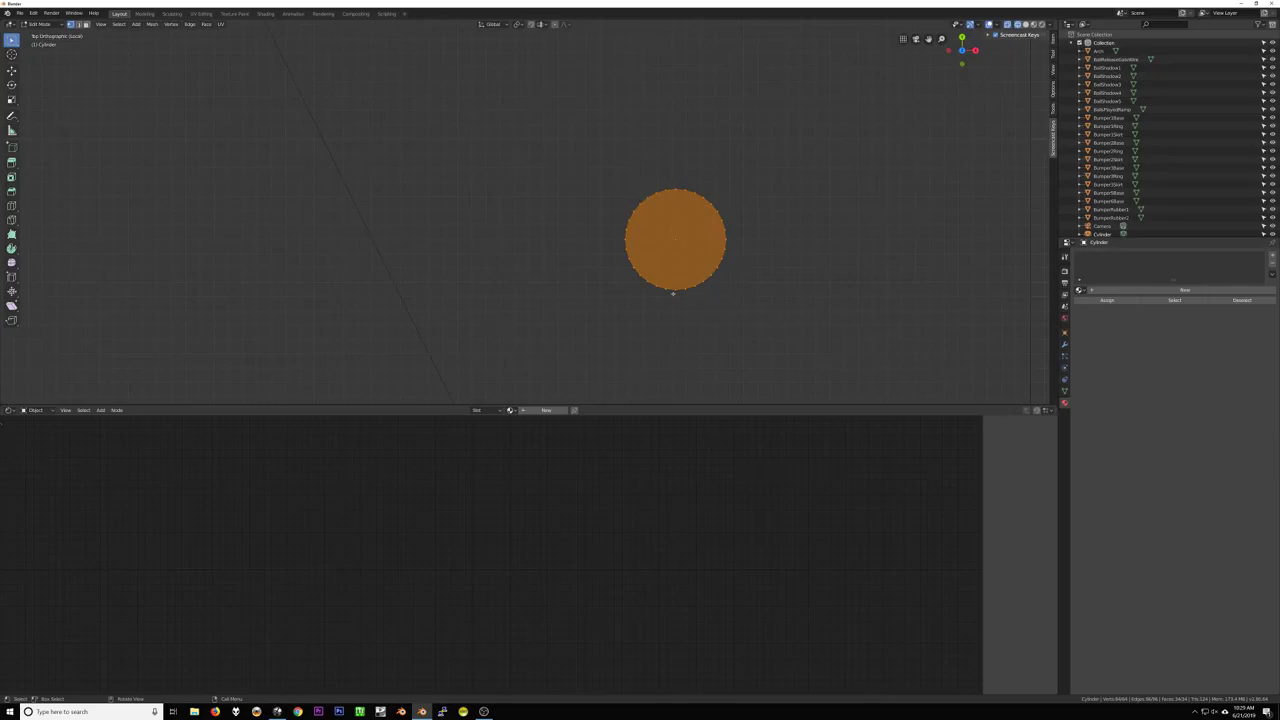
{"action": "key", "text": "z"}
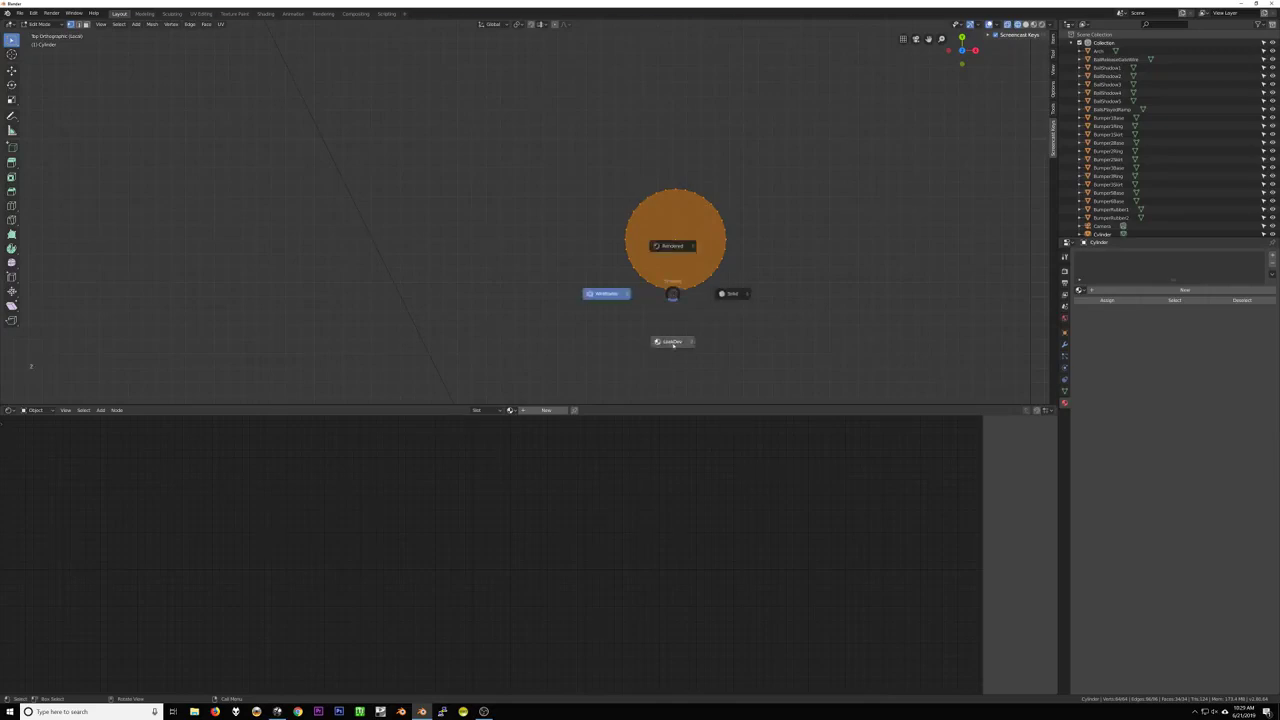
{"action": "left_click", "coordinate": [673, 340]}
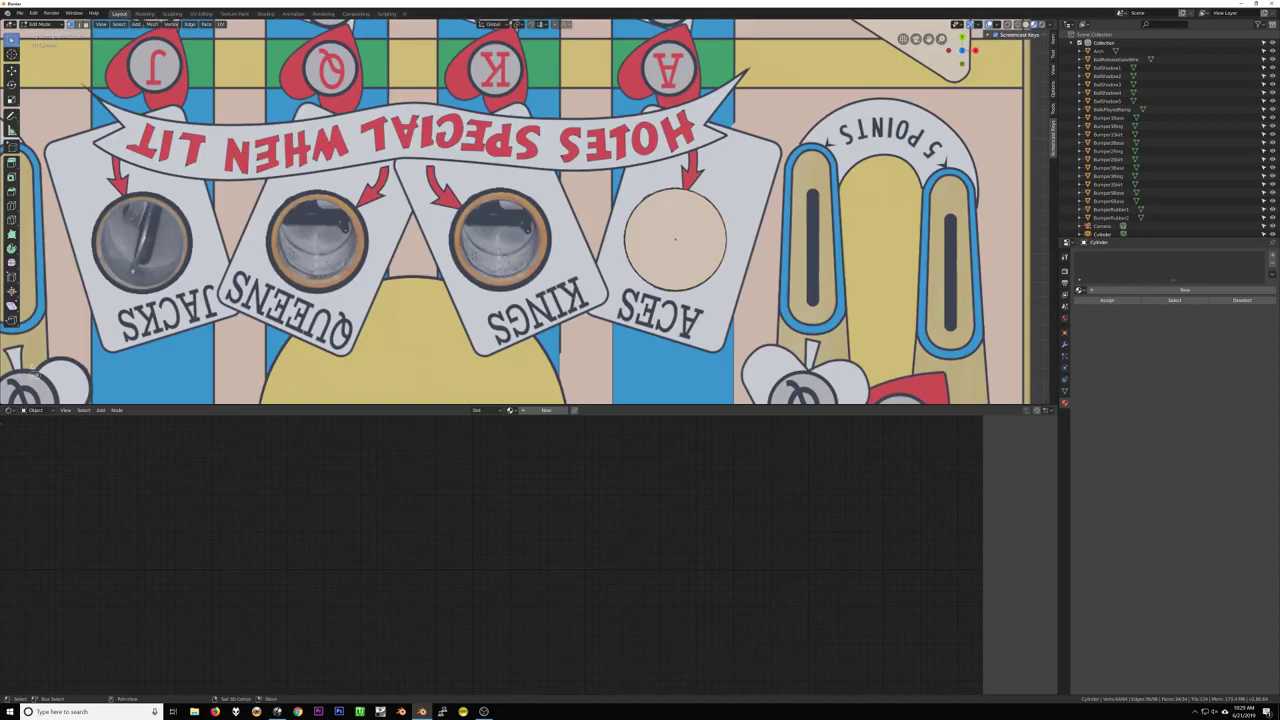
Duplicate the cylinder mesh within the same object and move the copy along X over the KINGS hole
{"action": "key", "text": "e"}
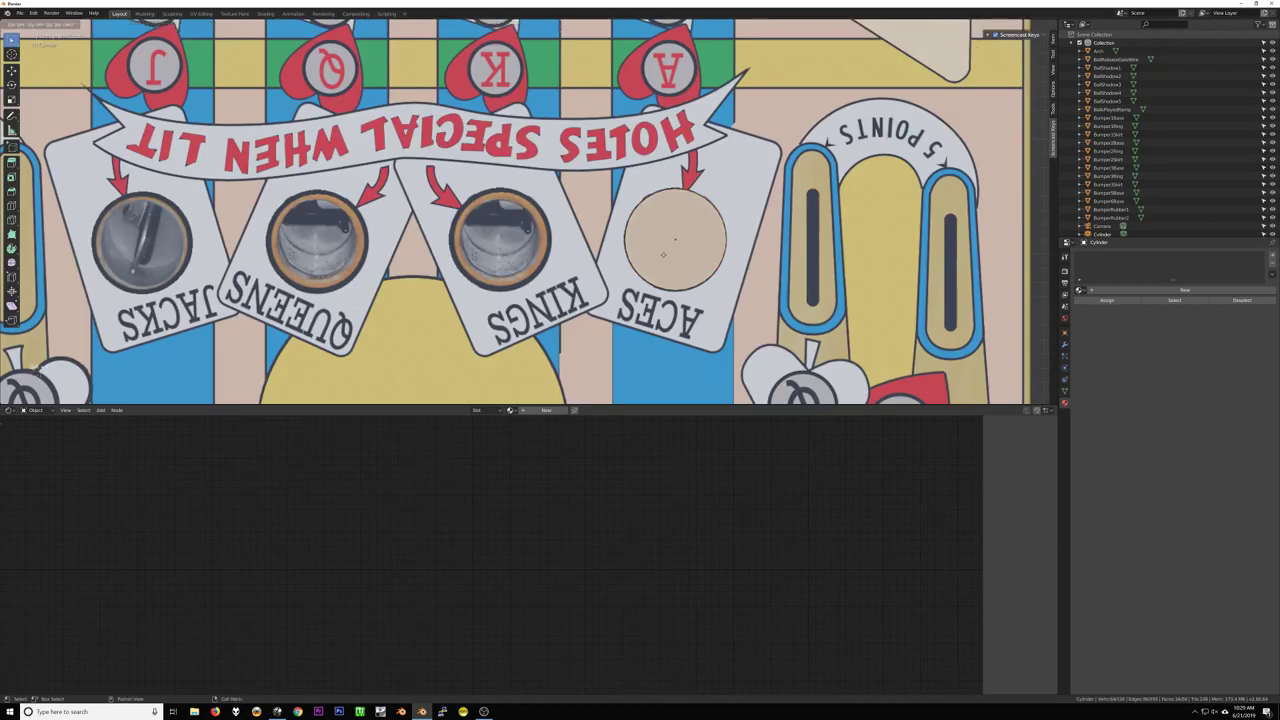
{"action": "right_click", "coordinate": [663, 254]}
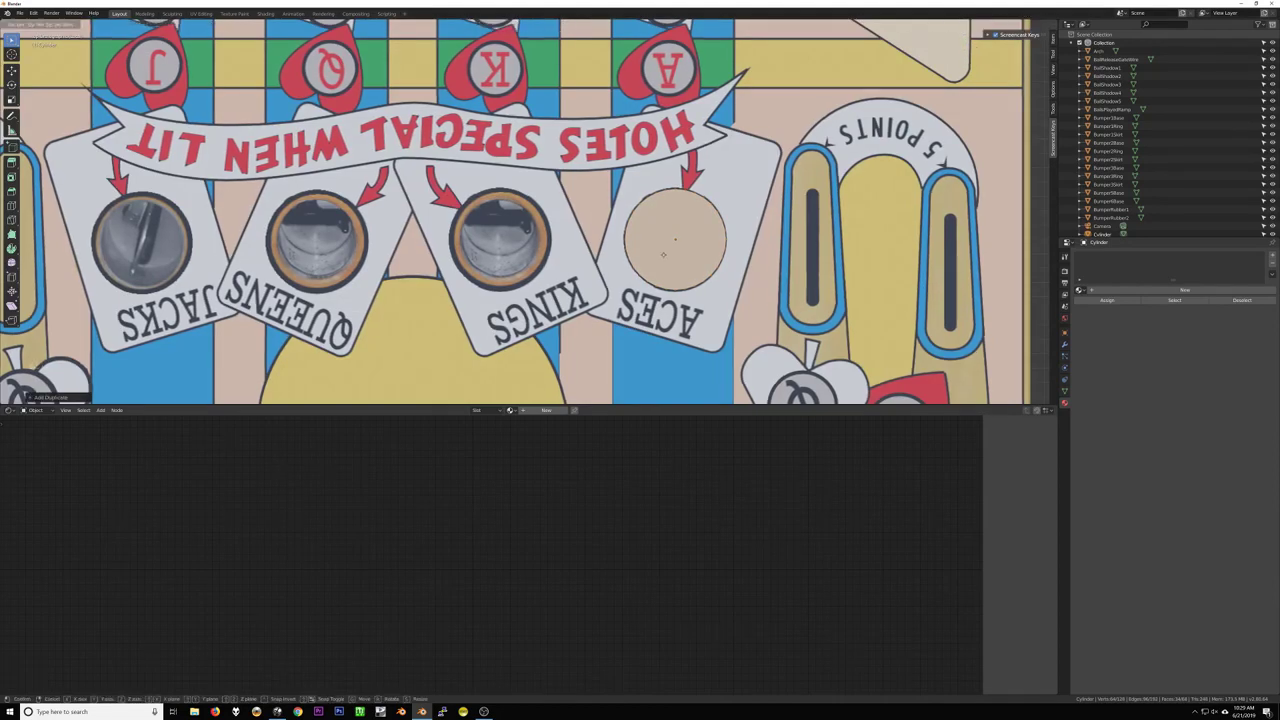
{"action": "key", "text": "shift+d"}
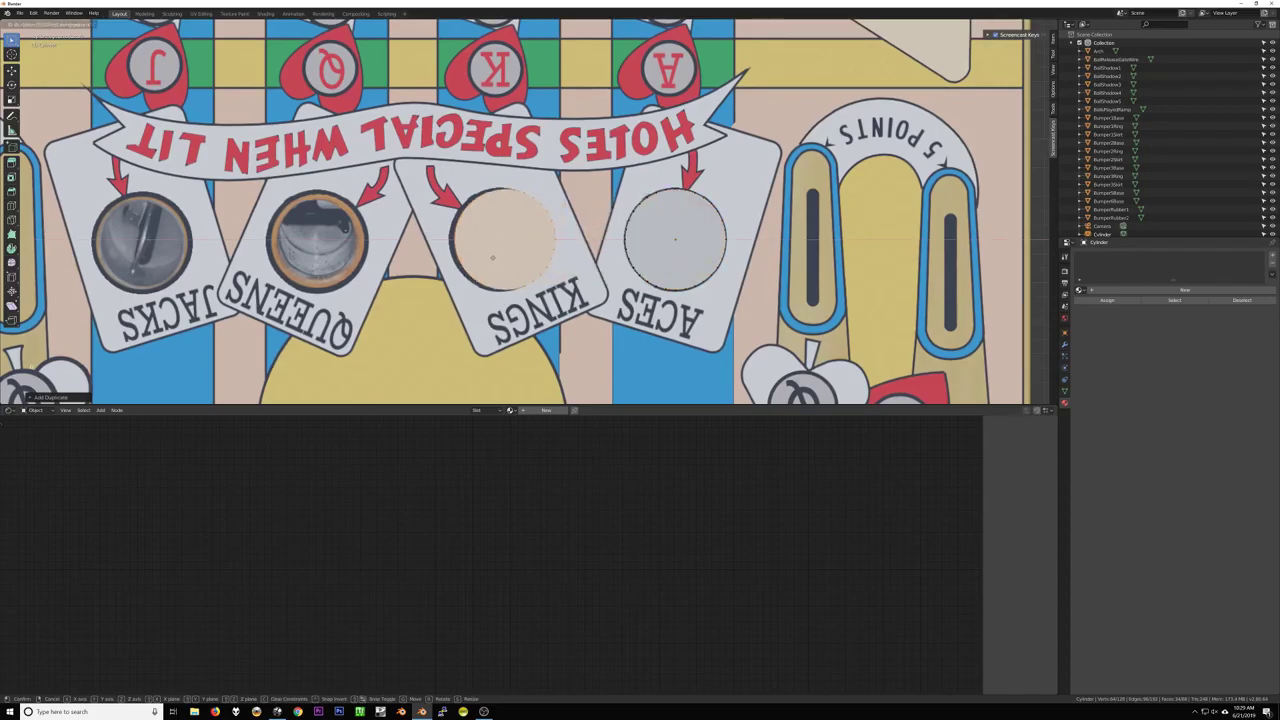
{"action": "left_click", "coordinate": [488, 258]}
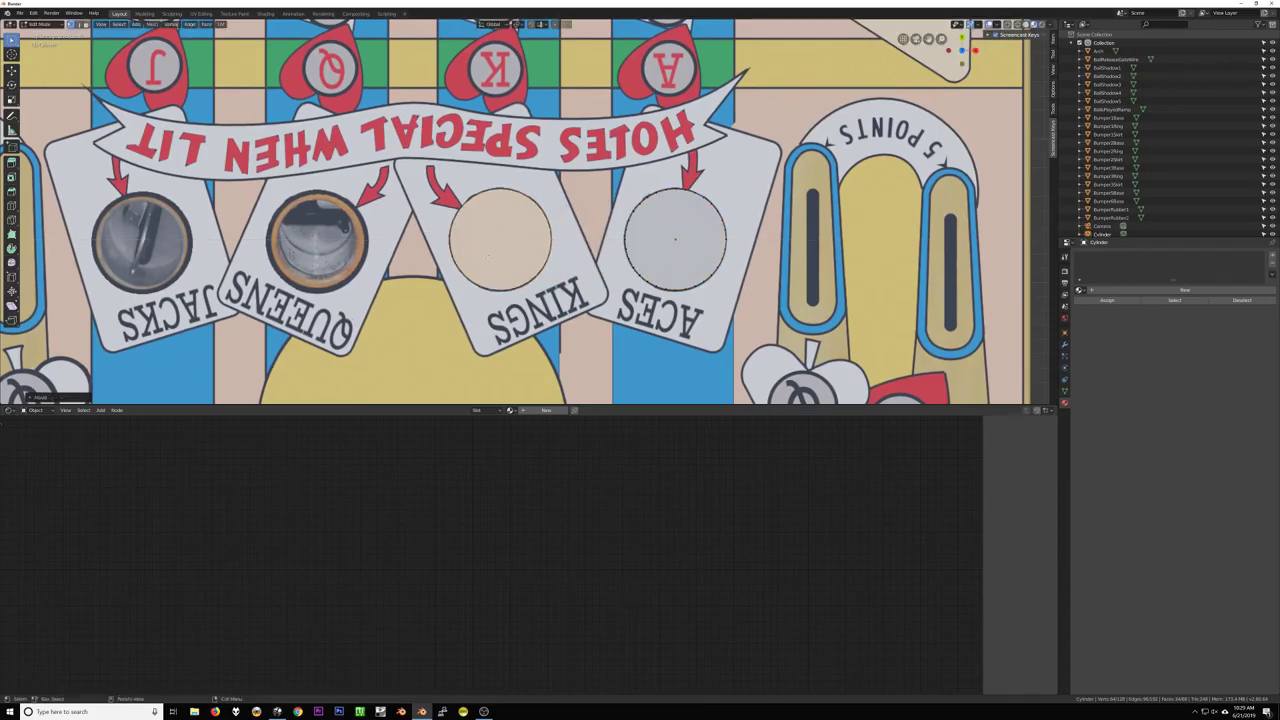
Duplicate the KINGS cylinder mesh and align the copy over the QUEENS hole along X and Y
{"action": "middle_click_drag", "start_coordinate": [510, 253], "coordinate": [659, 265], "text": "shift"}
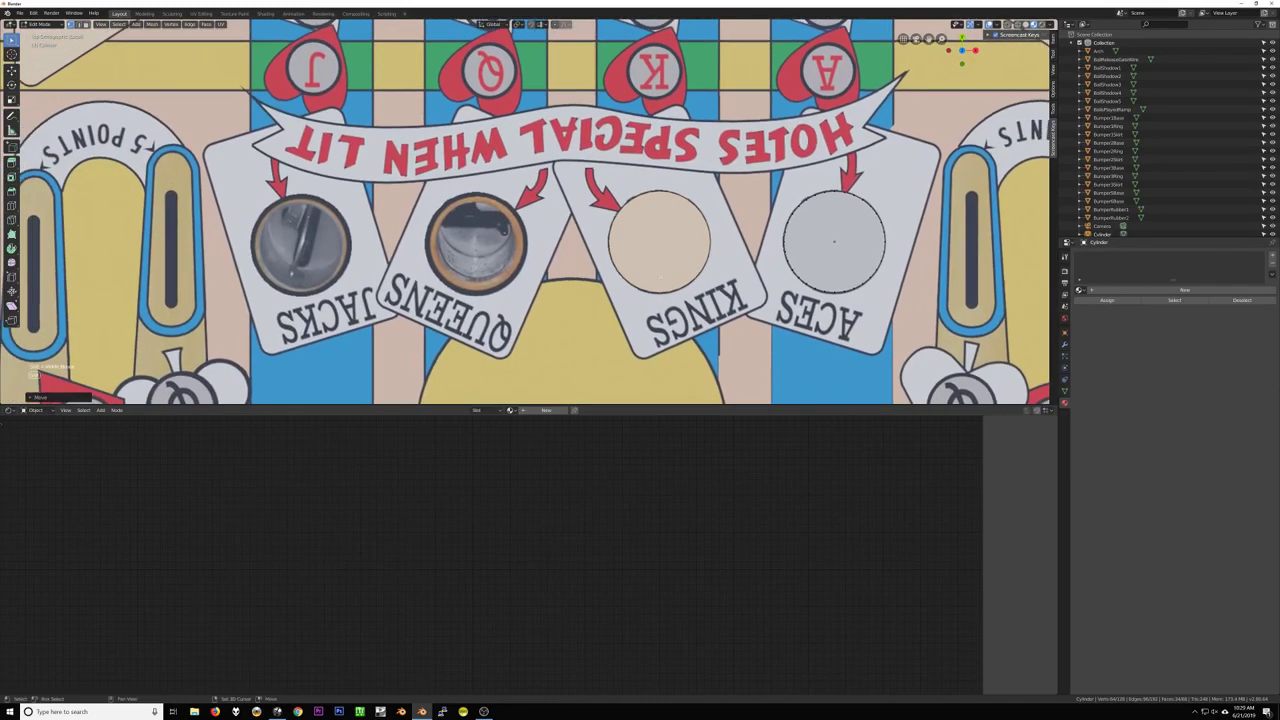
{"action": "key", "text": "shift+d"}
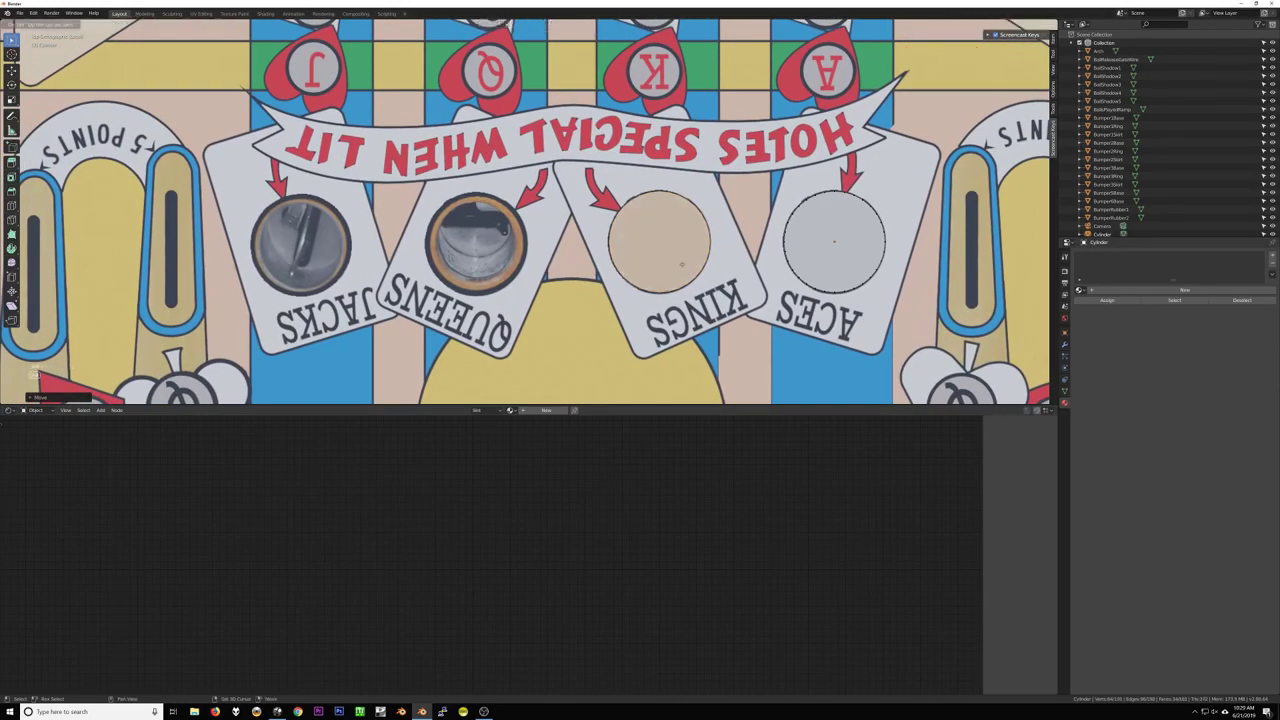
{"action": "right_click", "coordinate": [682, 264]}
{"action": "key", "text": "g"}
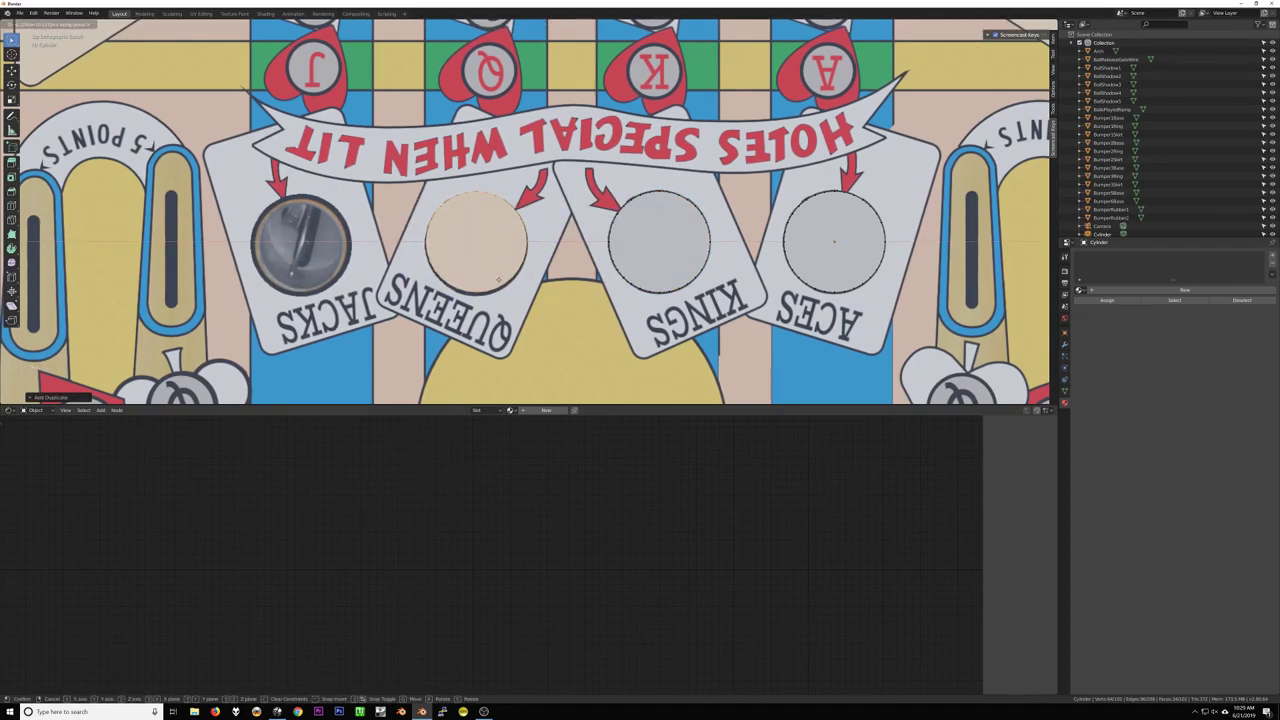
{"action": "left_click", "coordinate": [498, 280]}
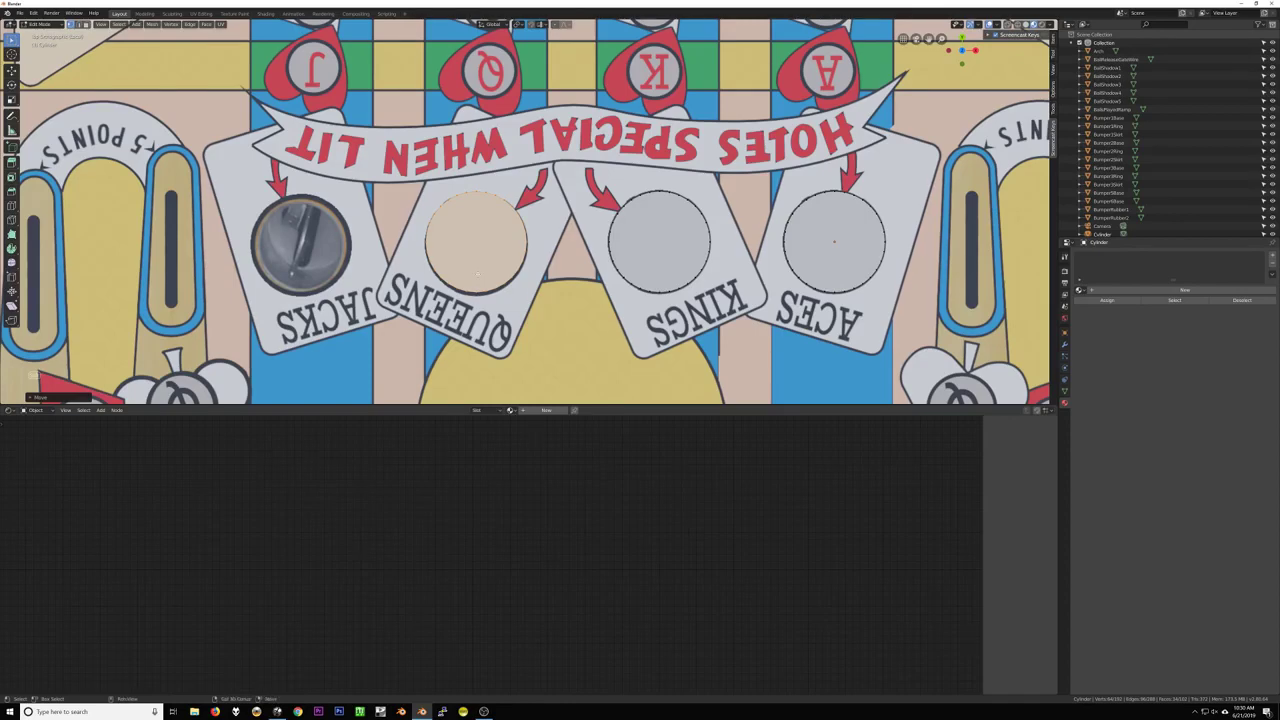
{"action": "key", "text": "g"}
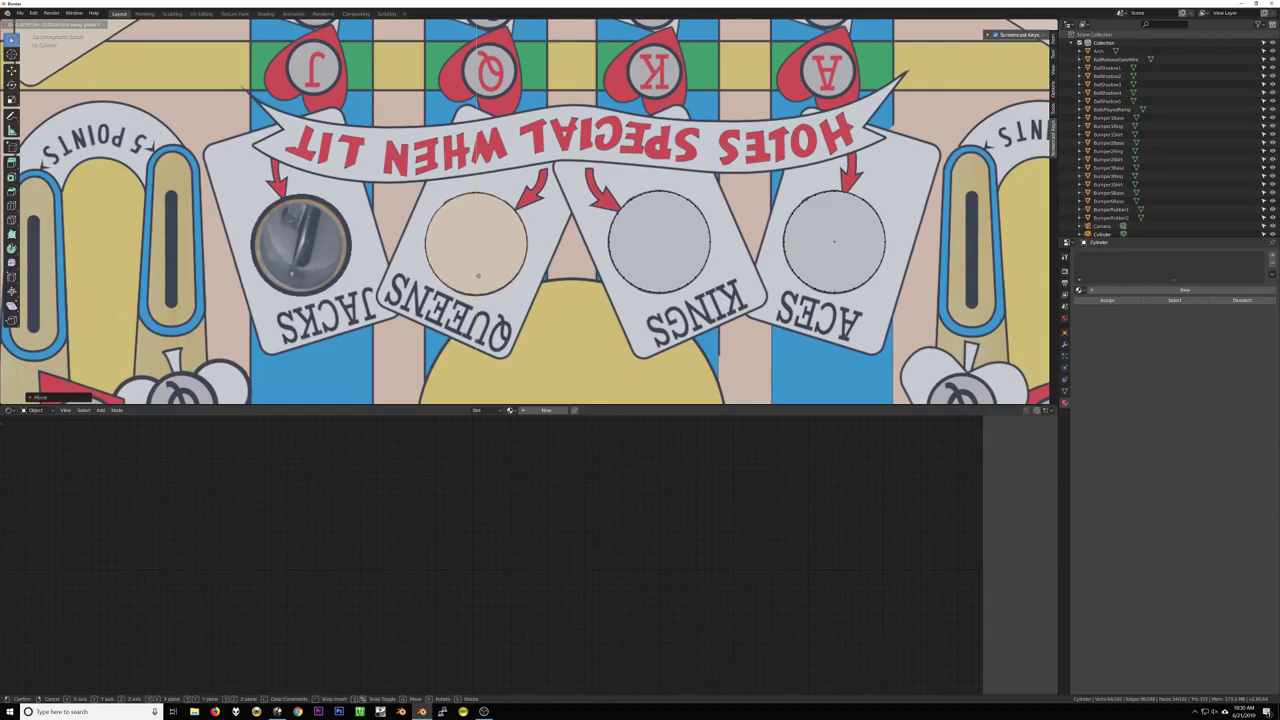
{"action": "left_click", "coordinate": [478, 276]}
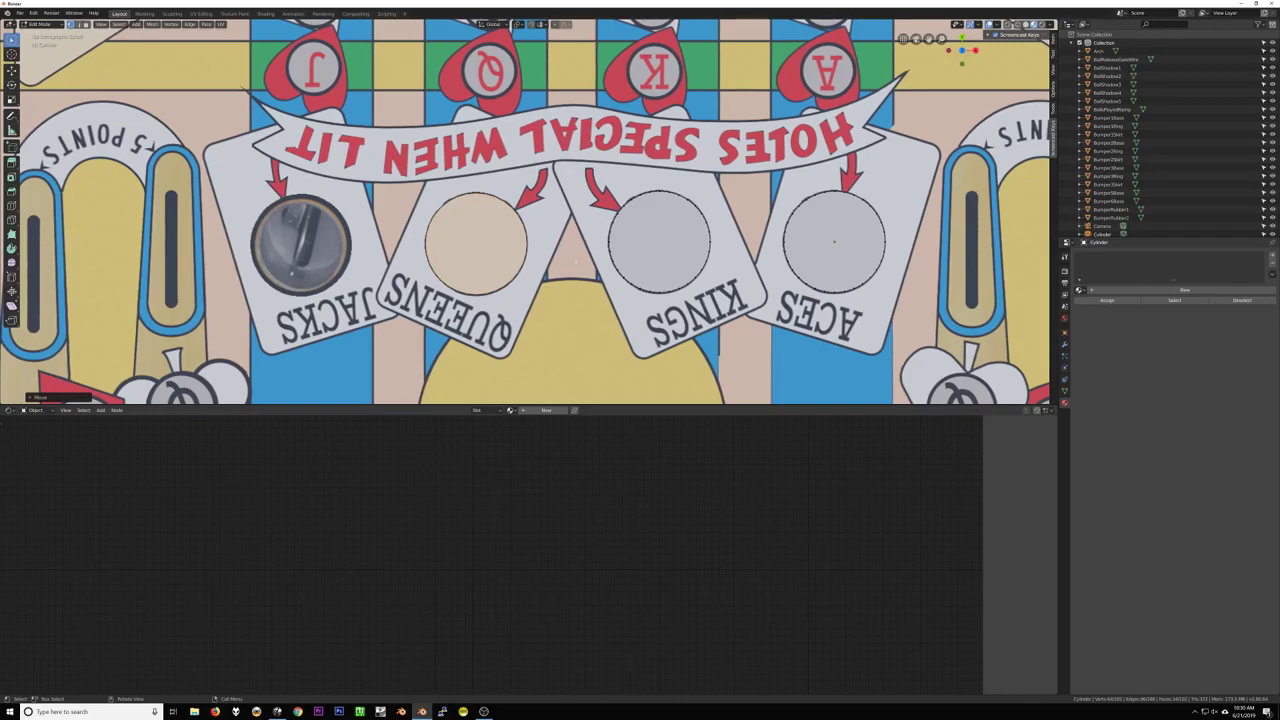
Duplicate the QUEENS cylinder mesh, move the copy along X to the JACKS hole, and adjust it along Y
{"action": "key", "text": "shift+d"}
{"action": "key", "text": "x"}
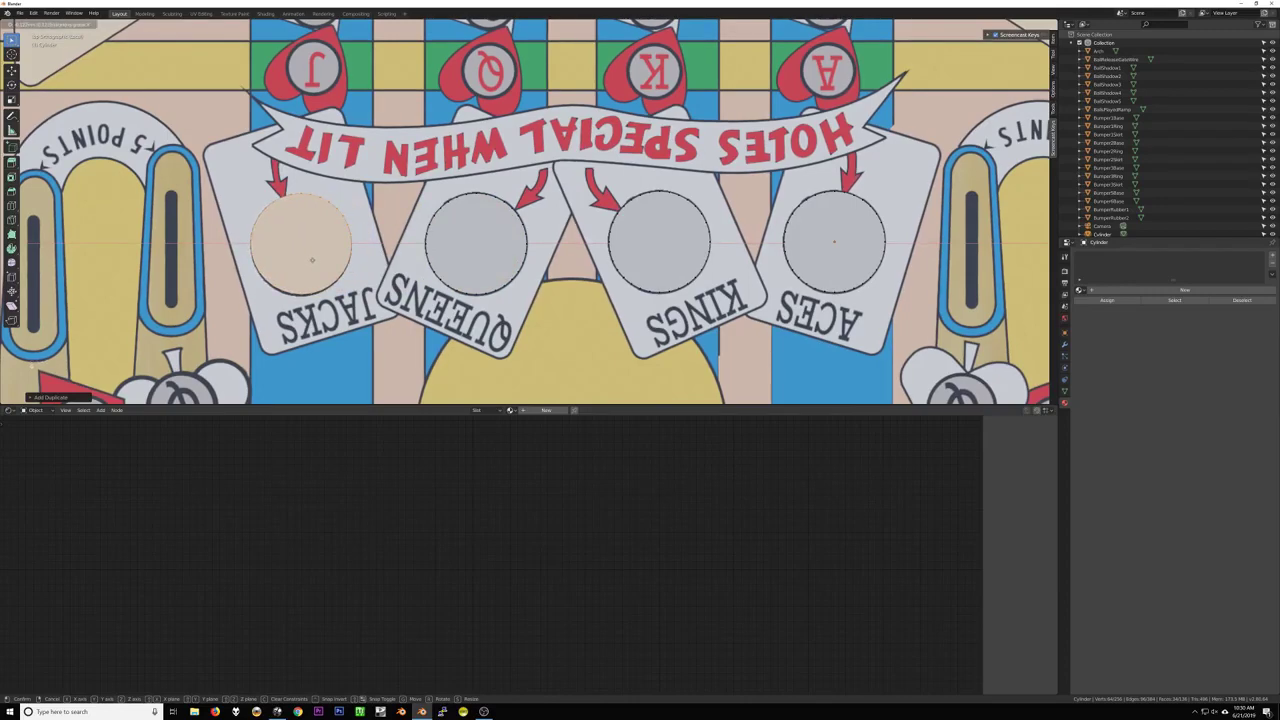
{"action": "left_click", "coordinate": [312, 260]}
{"action": "key", "text": "g"}
{"action": "key", "text": "y"}
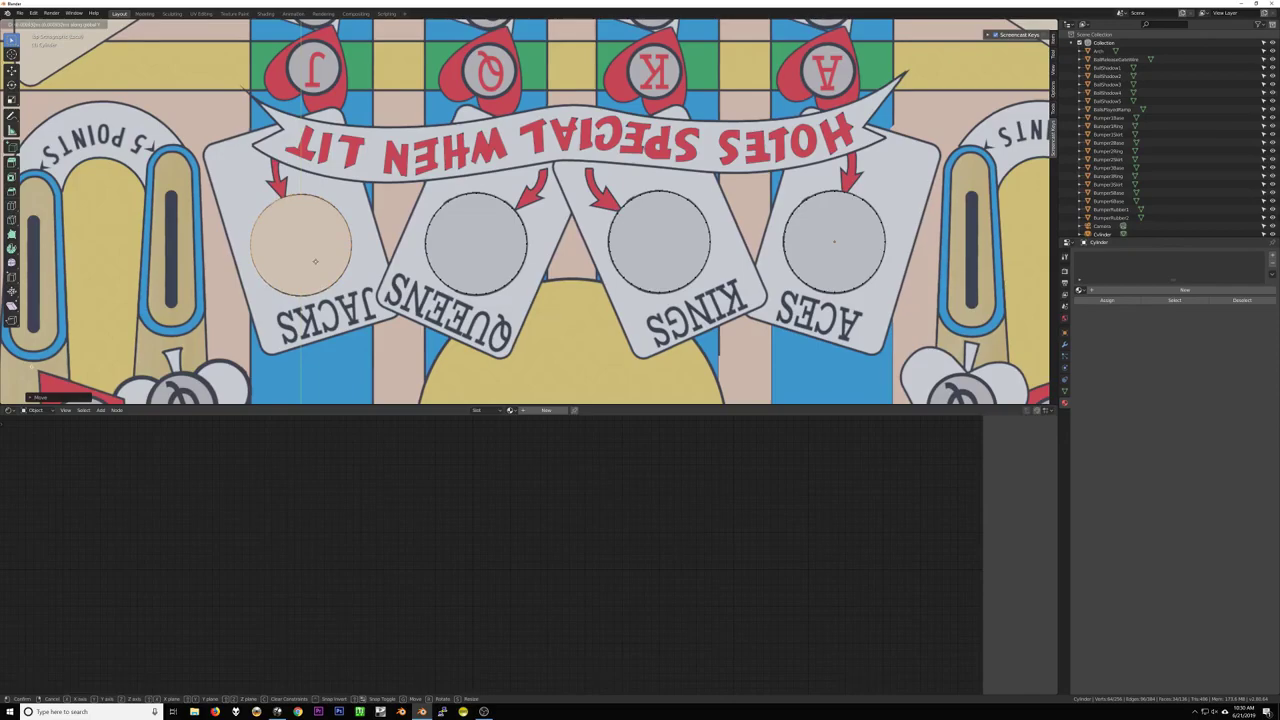
{"action": "left_click", "coordinate": [315, 261]}
Return to Object Mode, select the playfield, and add a Boolean modifier to it
{"action": "scroll", "coordinate": [315, 261], "scroll_direction": "down", "scroll_amount": 3}
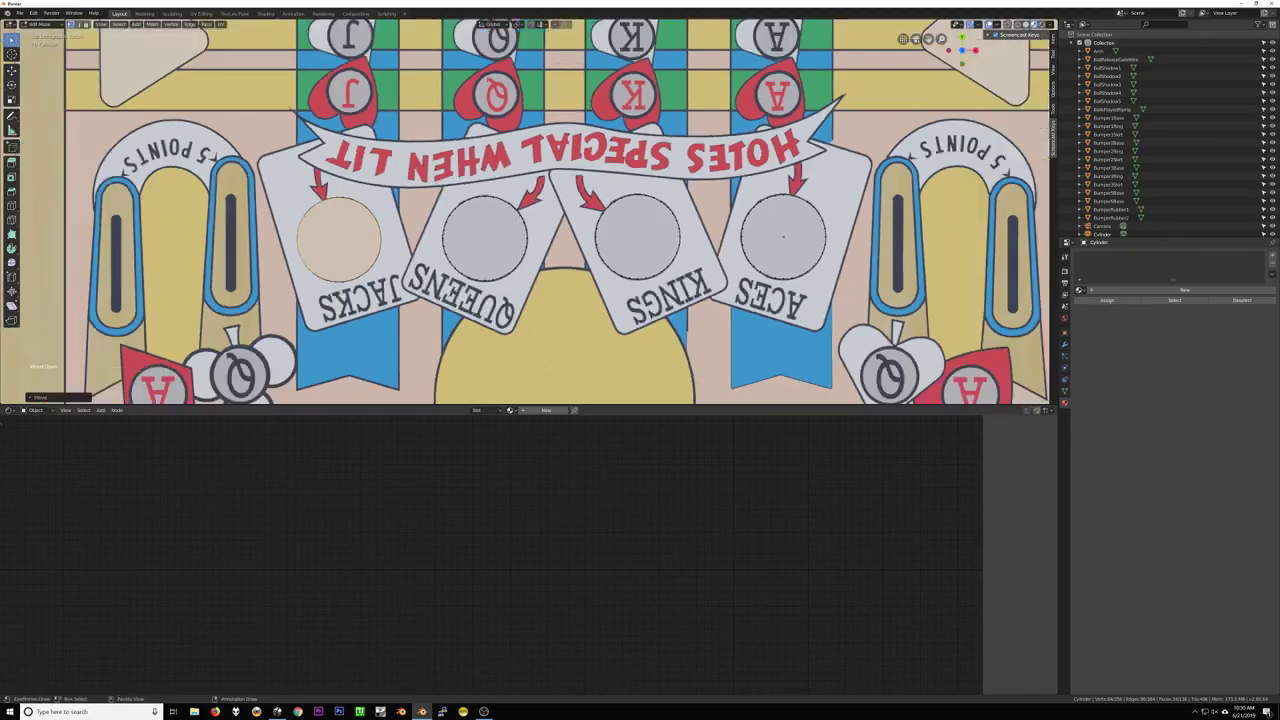
{"action": "scroll", "coordinate": [315, 261], "scroll_direction": "up", "scroll_amount": 2}
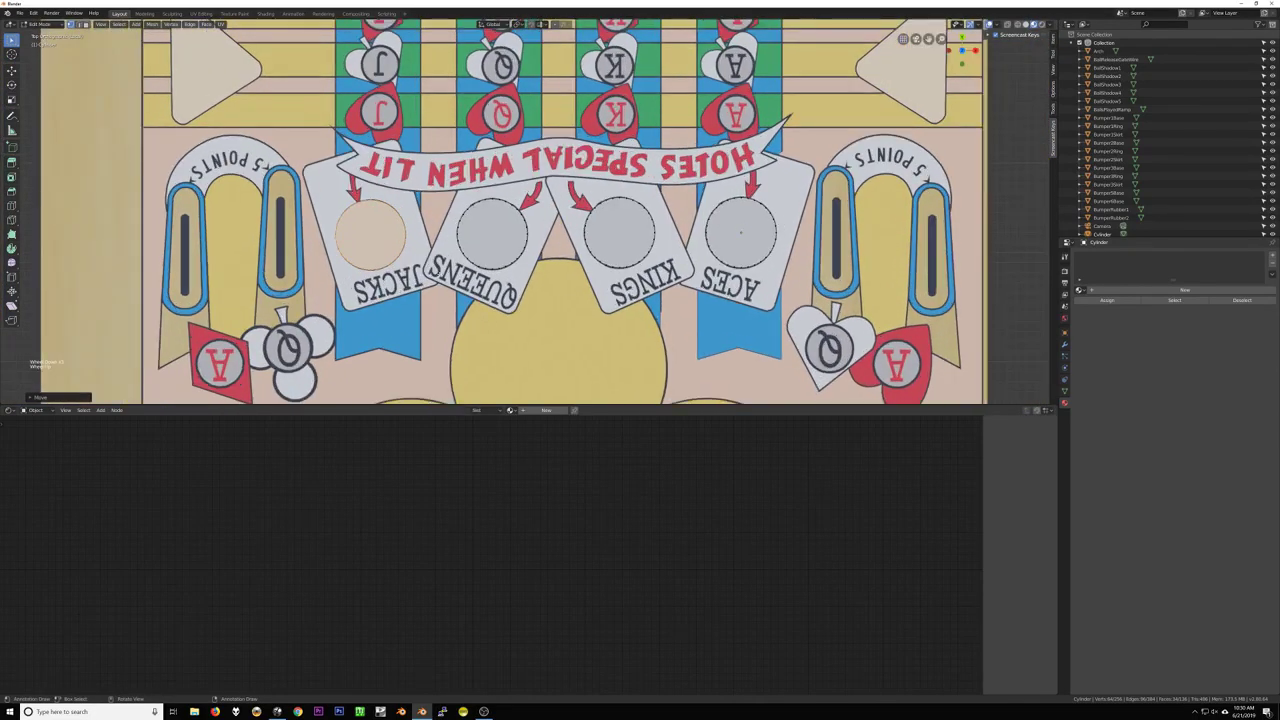
{"action": "scroll", "coordinate": [315, 261], "scroll_direction": "down", "scroll_amount": 2}
{"action": "scroll", "coordinate": [315, 261], "scroll_direction": "down", "scroll_amount": 1}
{"action": "middle_click_drag", "start_coordinate": [315, 261], "coordinate": [523, 270]}
{"action": "scroll", "coordinate": [523, 270], "scroll_direction": "down", "scroll_amount": 1}
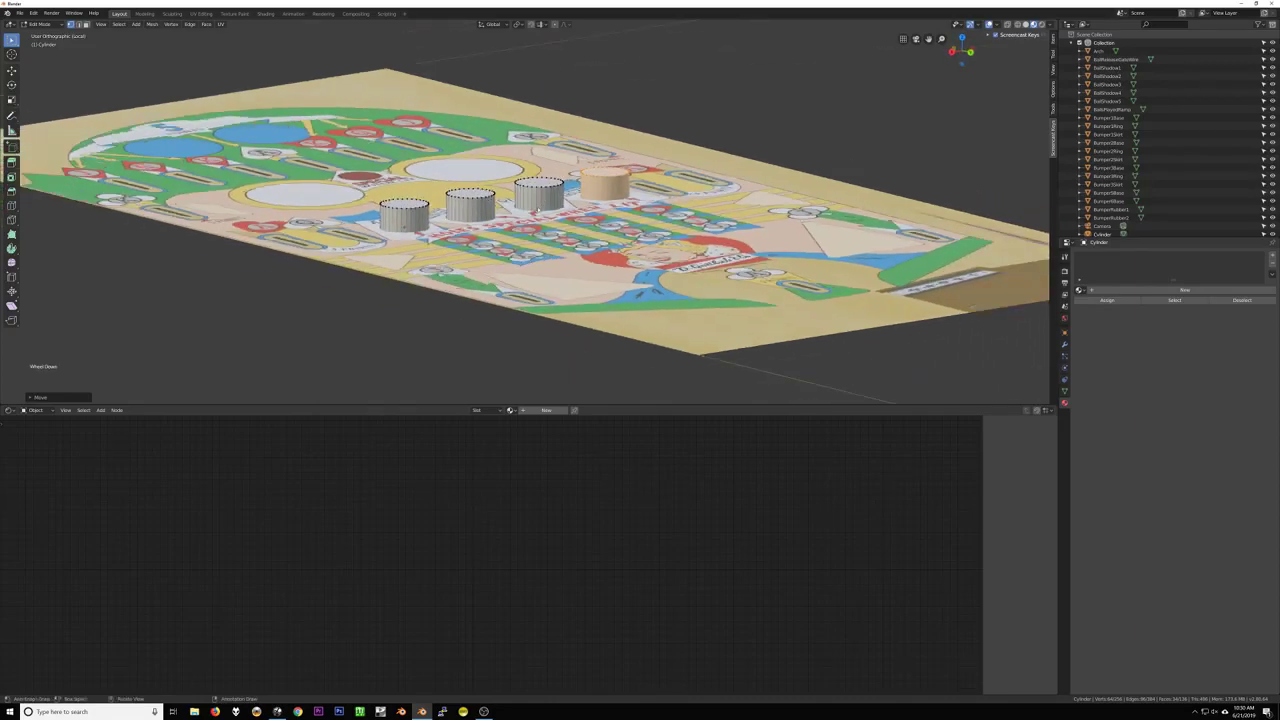
{"action": "key", "text": "Tab"}
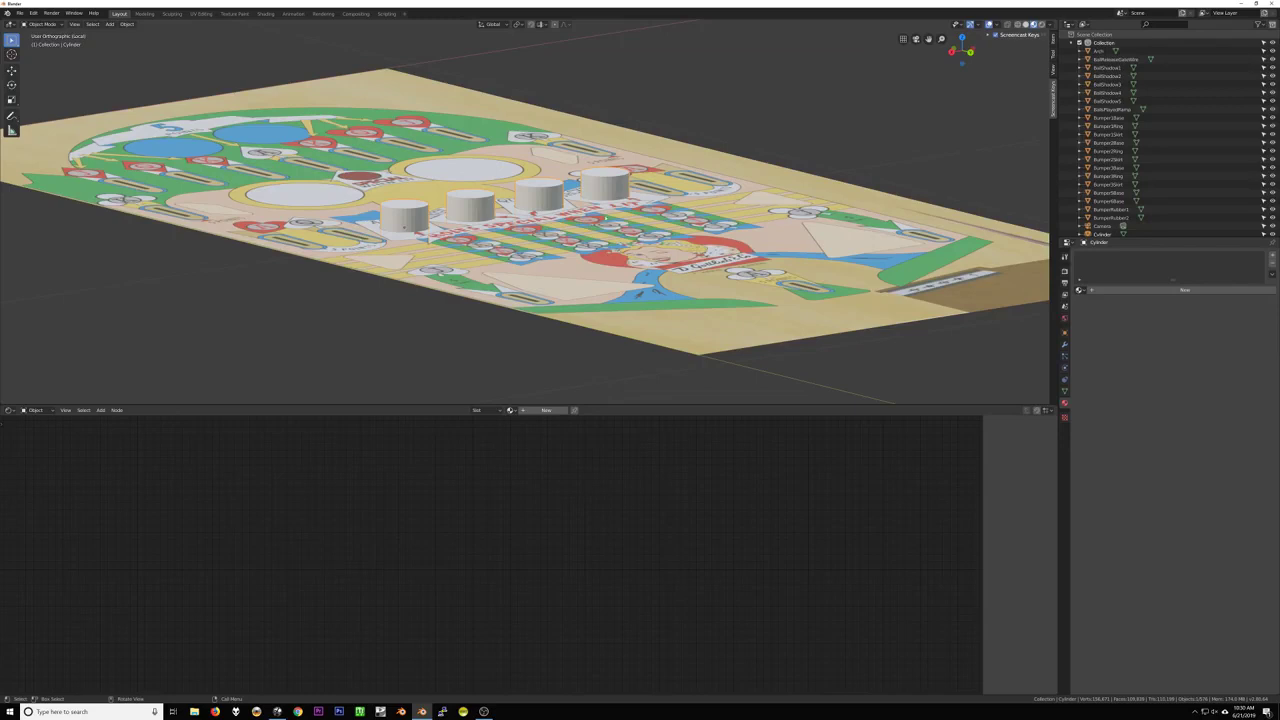
{"action": "left_click", "coordinate": [702, 296]}
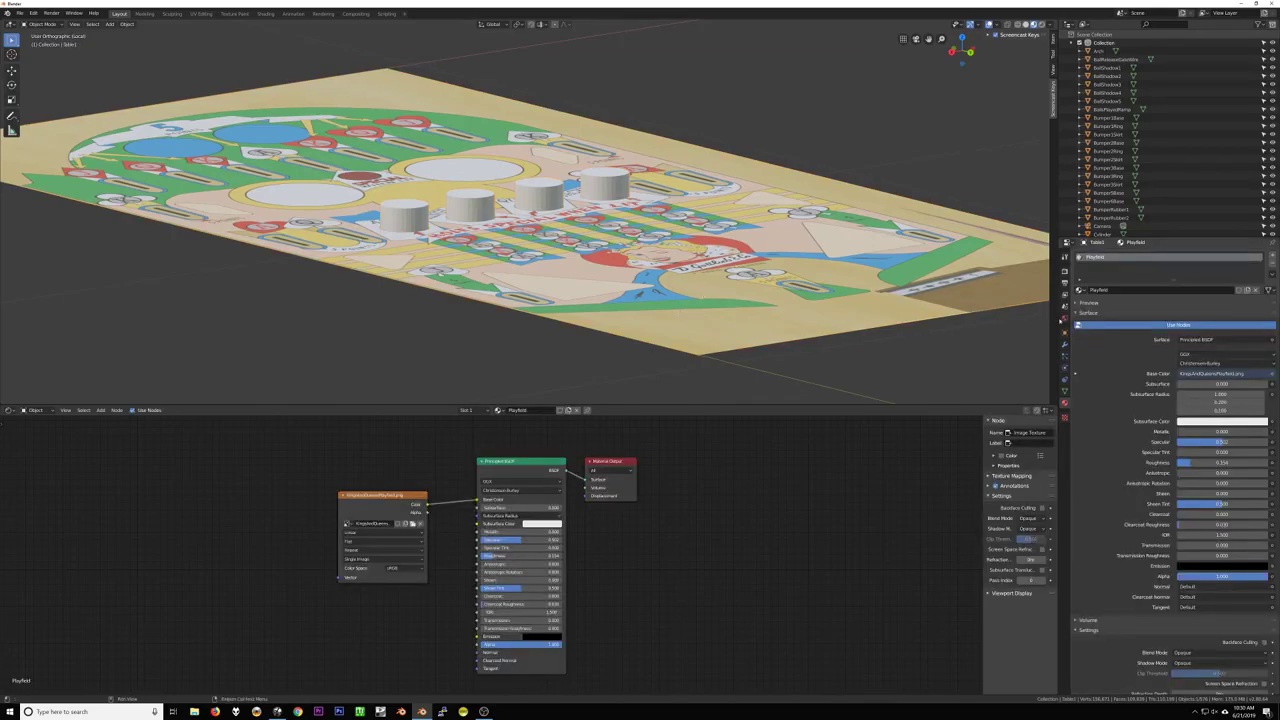
{"action": "left_click", "coordinate": [1064, 344]}
{"action": "left_click", "coordinate": [1092, 254]}
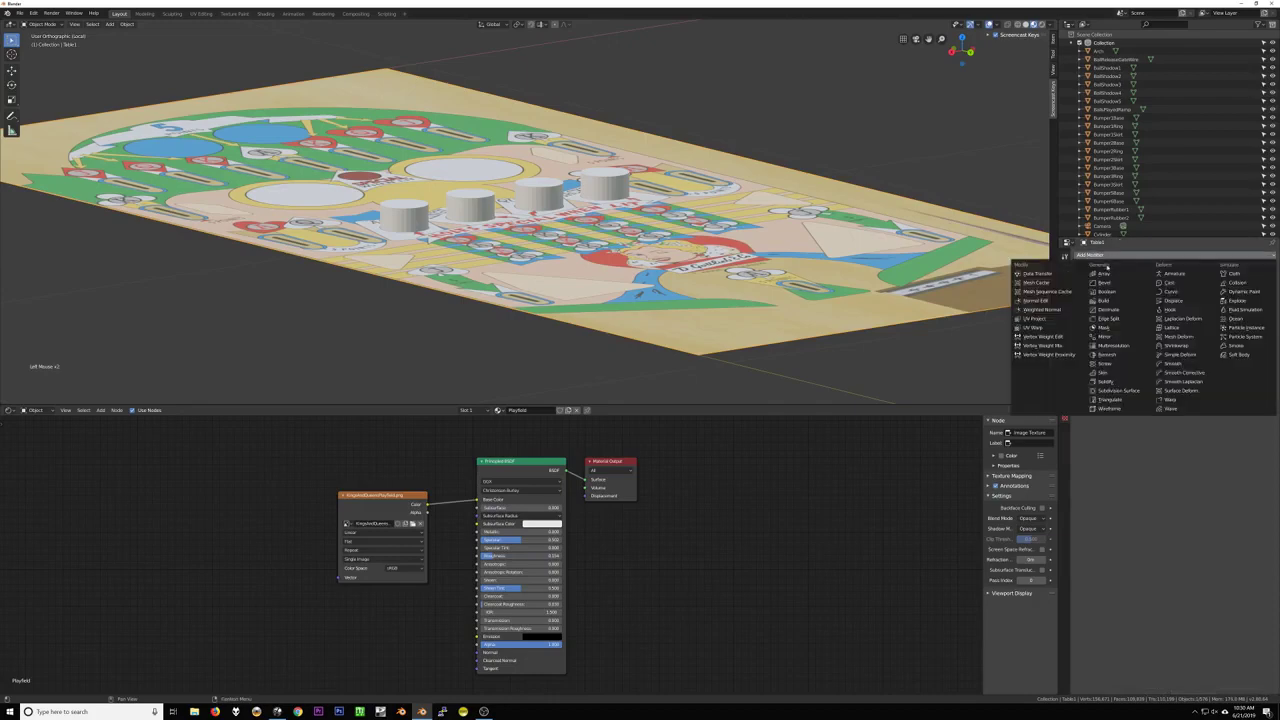
{"action": "left_click", "coordinate": [1111, 292]}
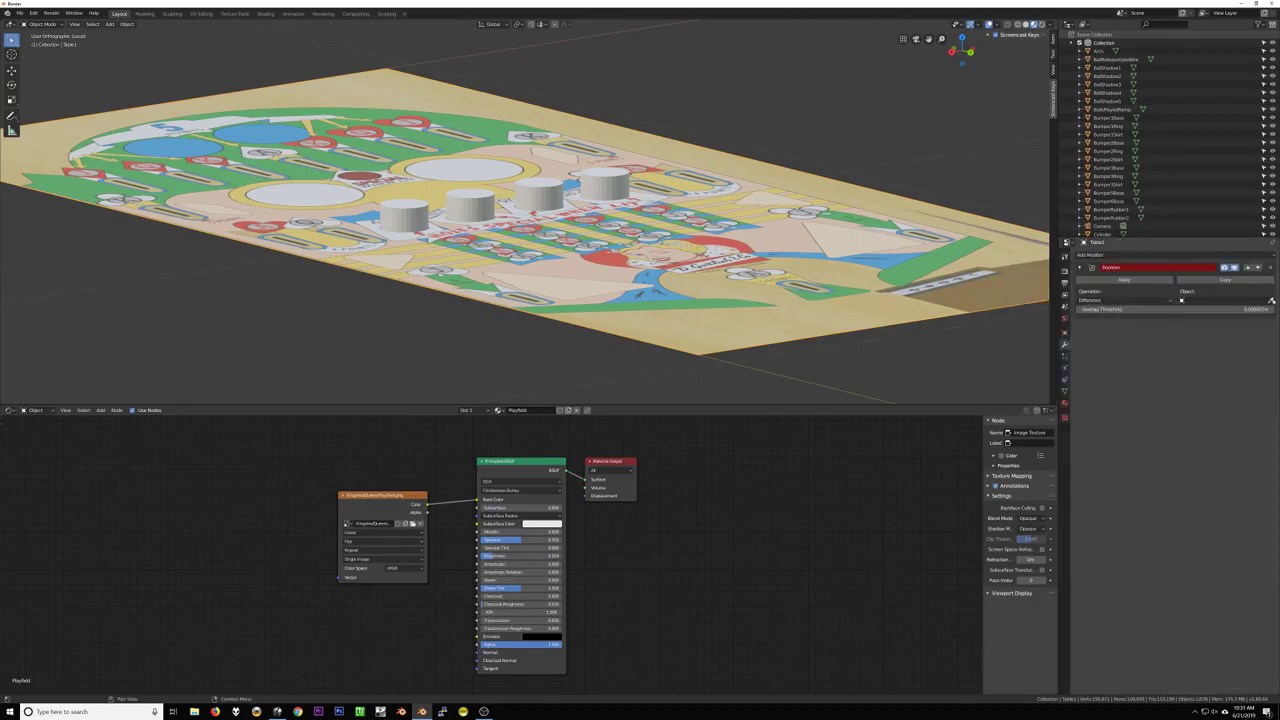
Pick the four-cylinder object in the viewport as the cutting object of the playfield's Boolean Difference modifier
{"action": "left_click", "coordinate": [1271, 300]}
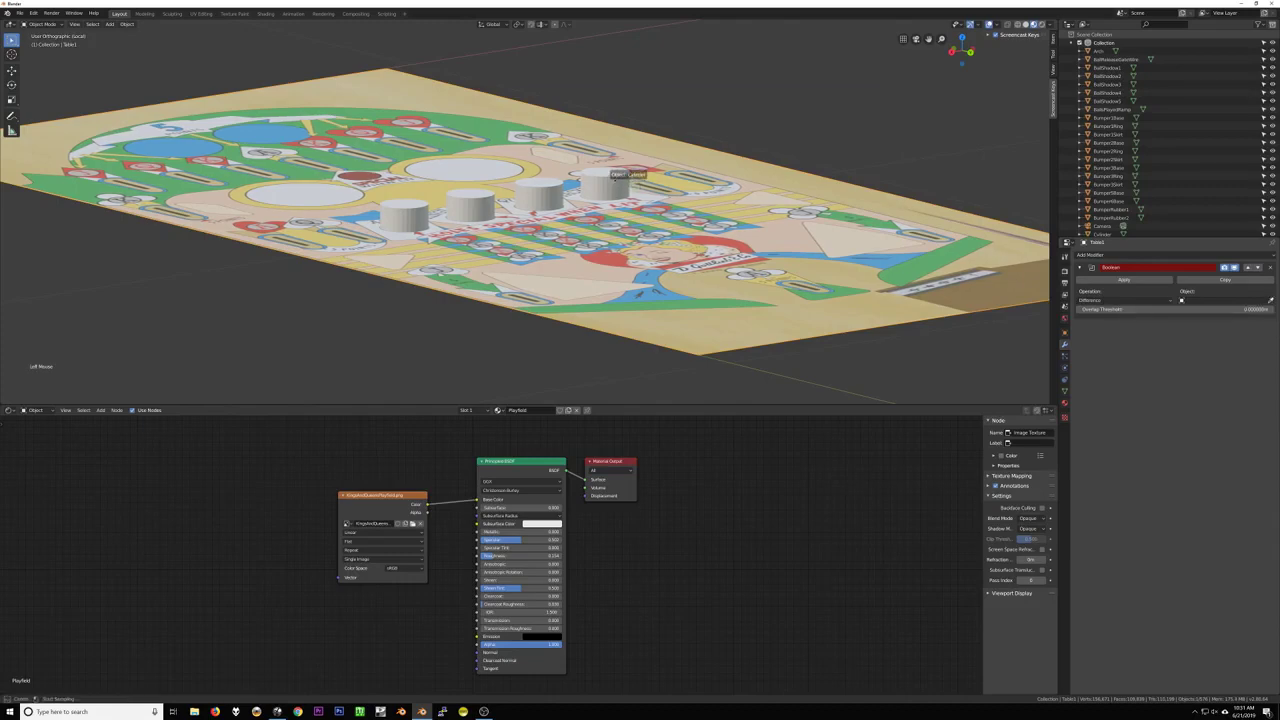
{"action": "left_click", "coordinate": [614, 176]}
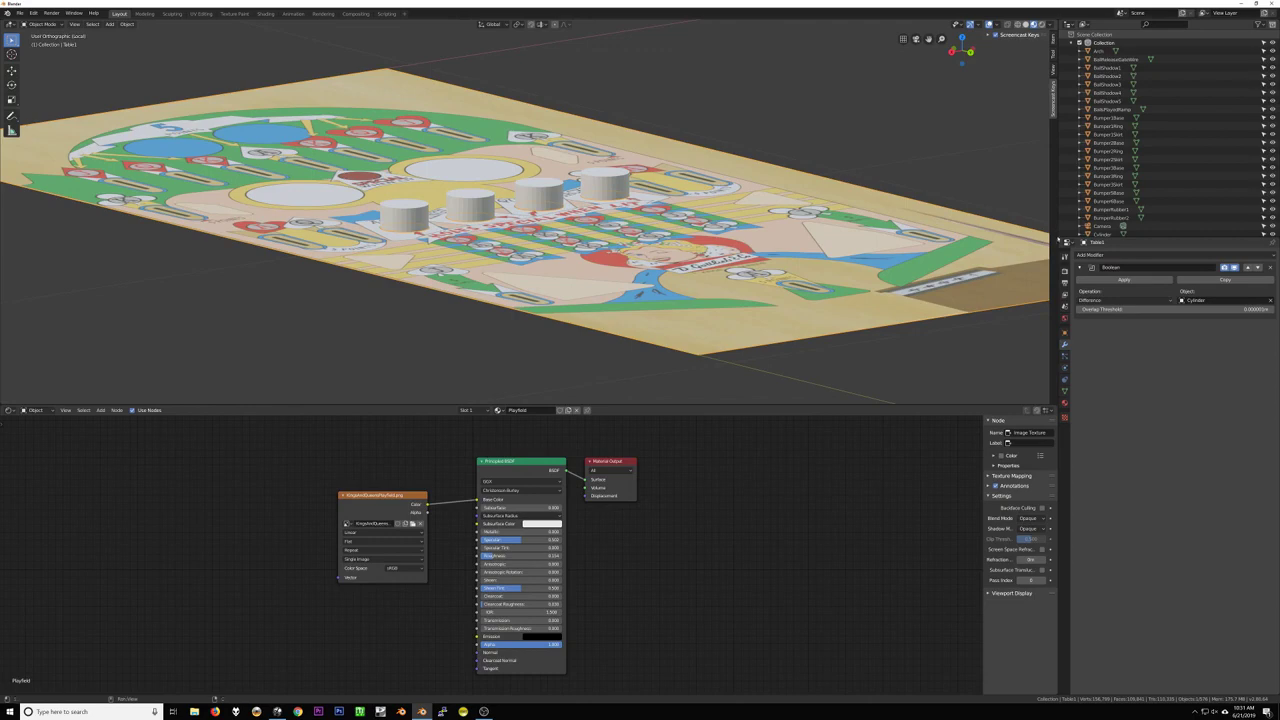
{"action": "middle_click_drag", "start_coordinate": [497, 195], "coordinate": [530, 180]}
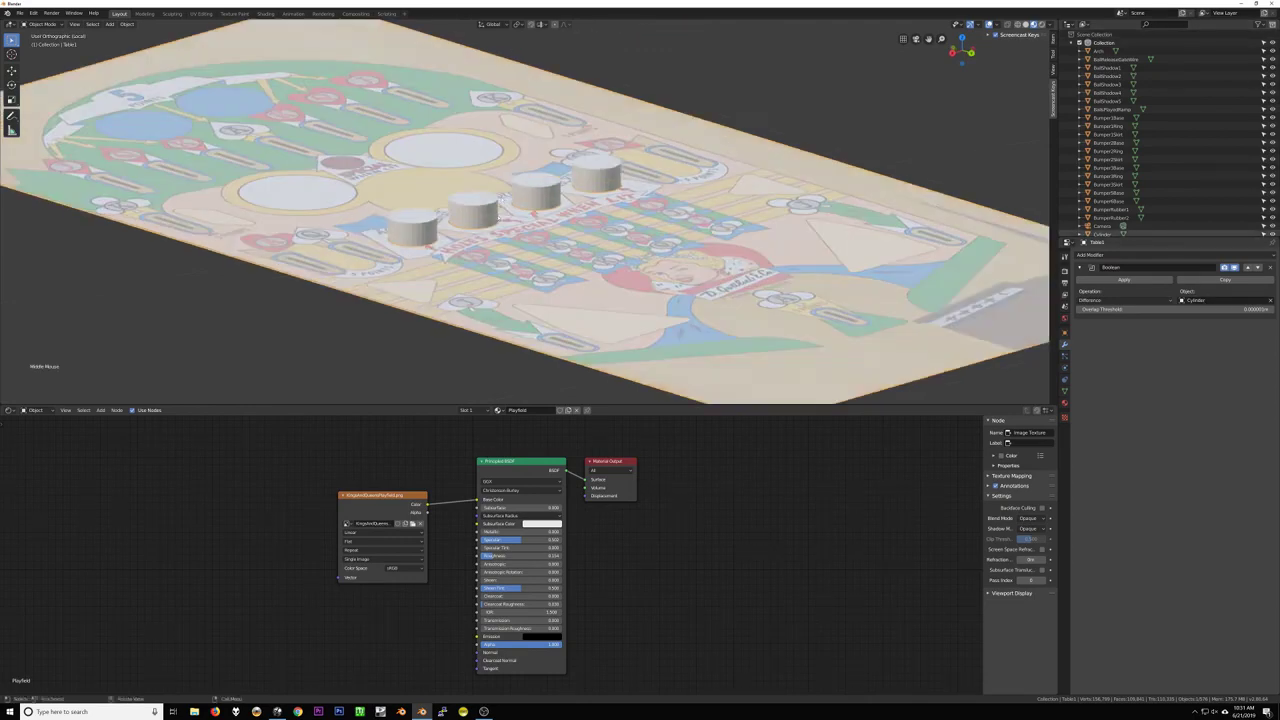
{"action": "scroll", "coordinate": [530, 180], "scroll_direction": "up", "scroll_amount": 5}
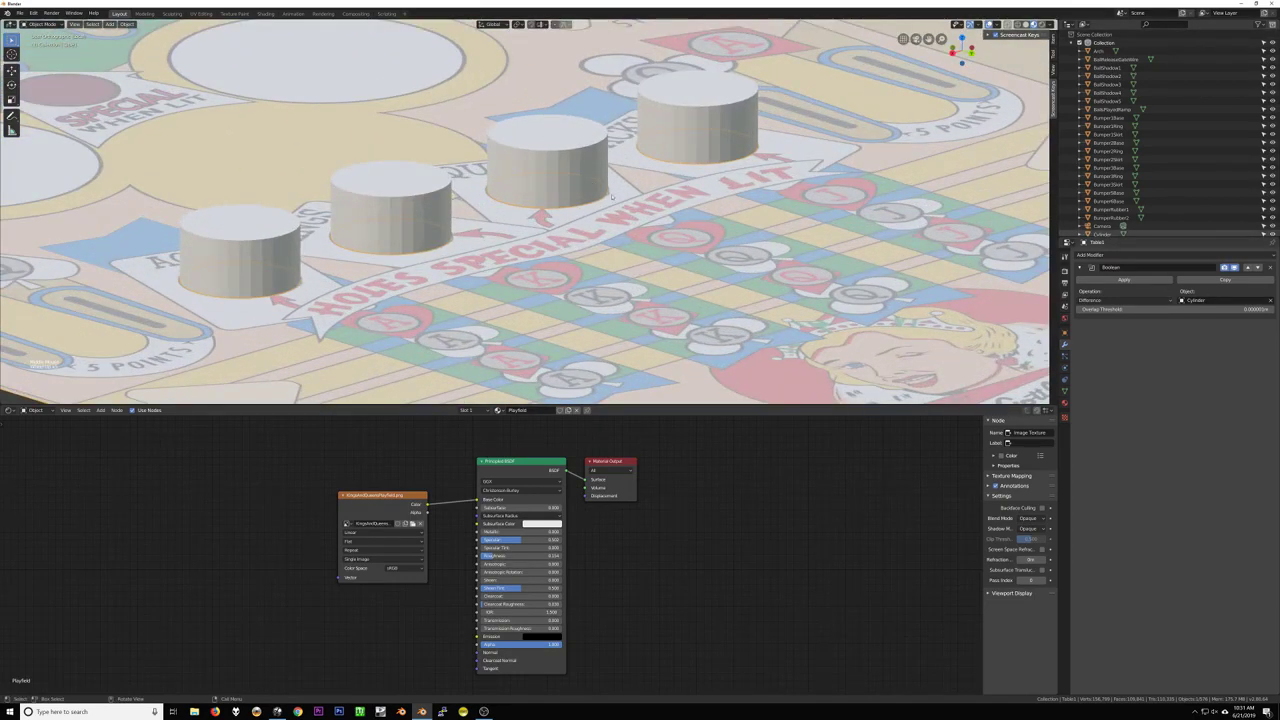
{"action": "scroll", "coordinate": [676, 198], "scroll_direction": "down", "scroll_amount": 2}
{"action": "middle_click_drag", "start_coordinate": [676, 198], "coordinate": [648, 212]}
{"action": "scroll", "coordinate": [648, 212], "scroll_direction": "down", "scroll_amount": 5}
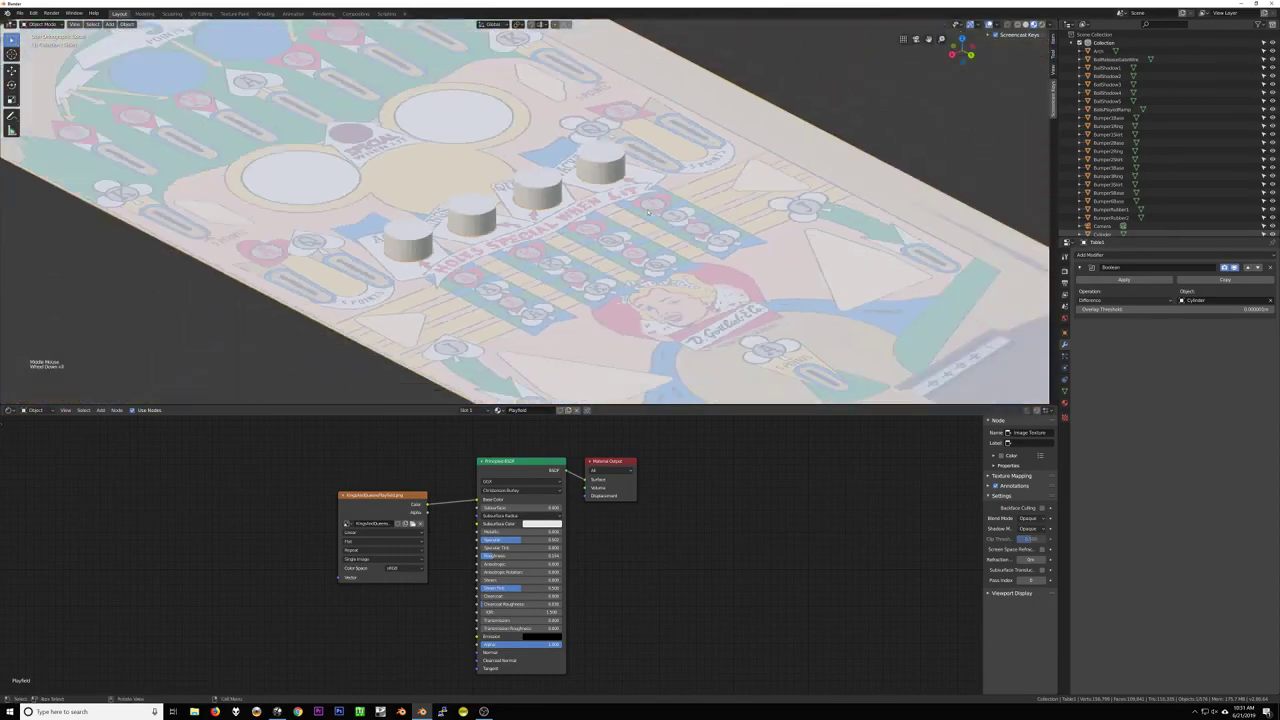
{"action": "scroll", "coordinate": [648, 212], "scroll_direction": "down", "scroll_amount": 1}
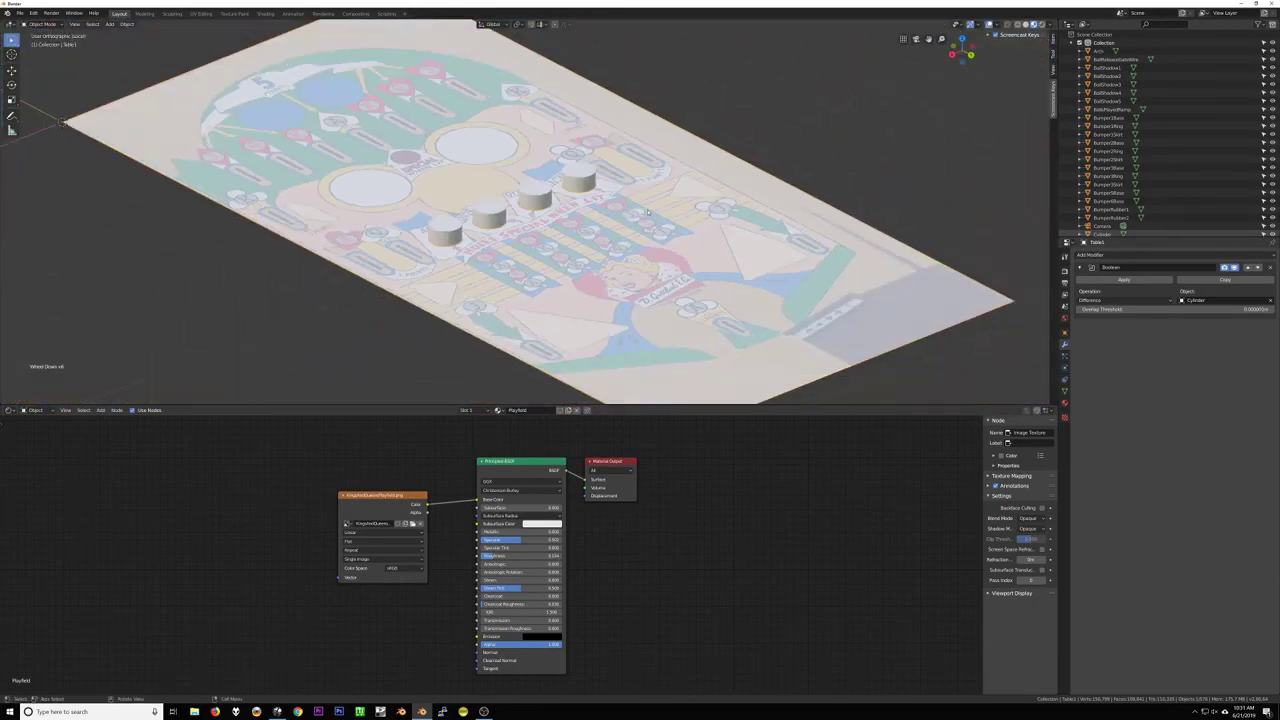
View the playfield from above, enter Edit Mode, select its whole mesh, and convert its triangles to quads
{"action": "key", "text": "KP_7"}
{"action": "scroll", "coordinate": [648, 212], "scroll_direction": "down", "scroll_amount": 5}
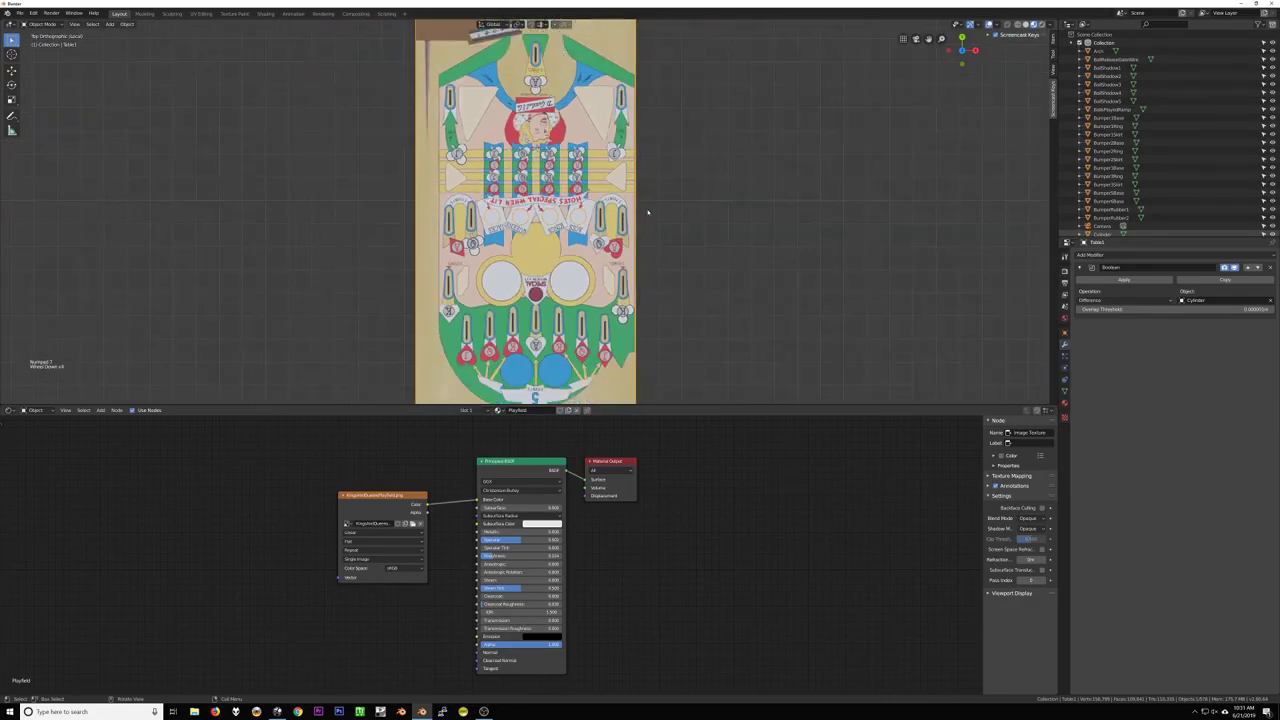
{"action": "scroll", "coordinate": [648, 212], "scroll_direction": "up", "scroll_amount": 1}
{"action": "scroll", "coordinate": [648, 212], "scroll_direction": "down", "scroll_amount": 1}
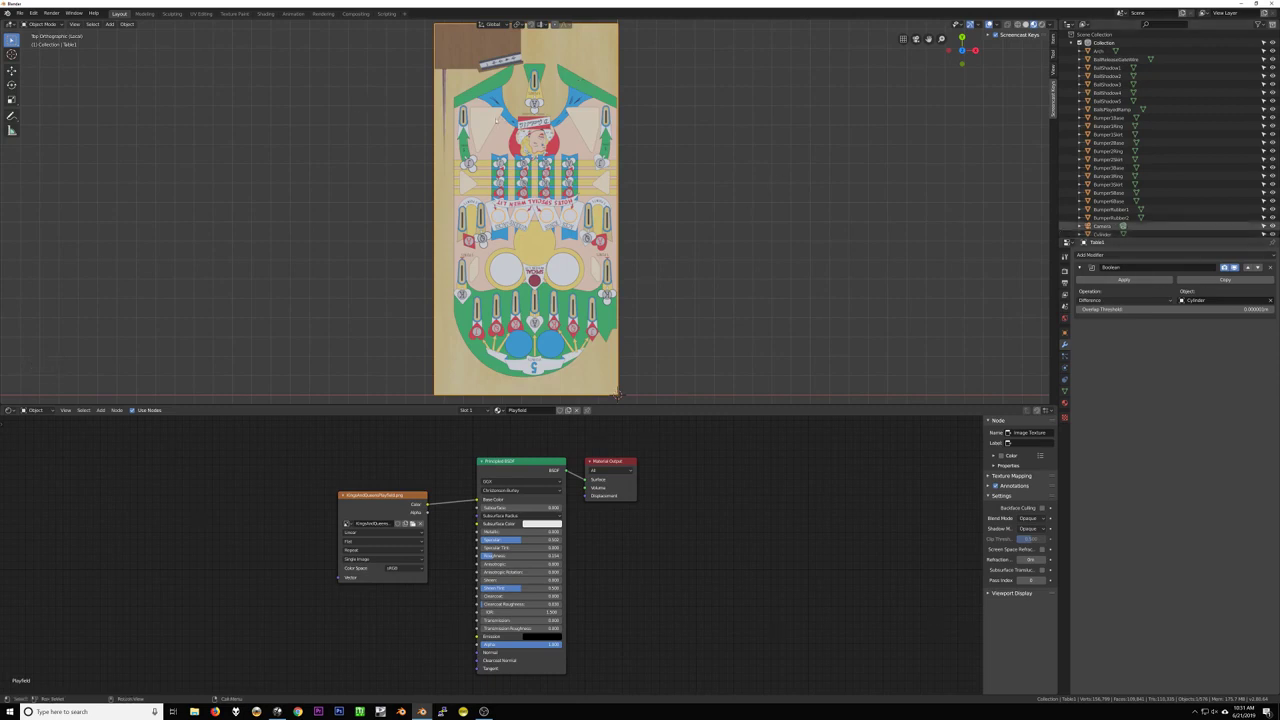
{"action": "key", "text": "Tab"}
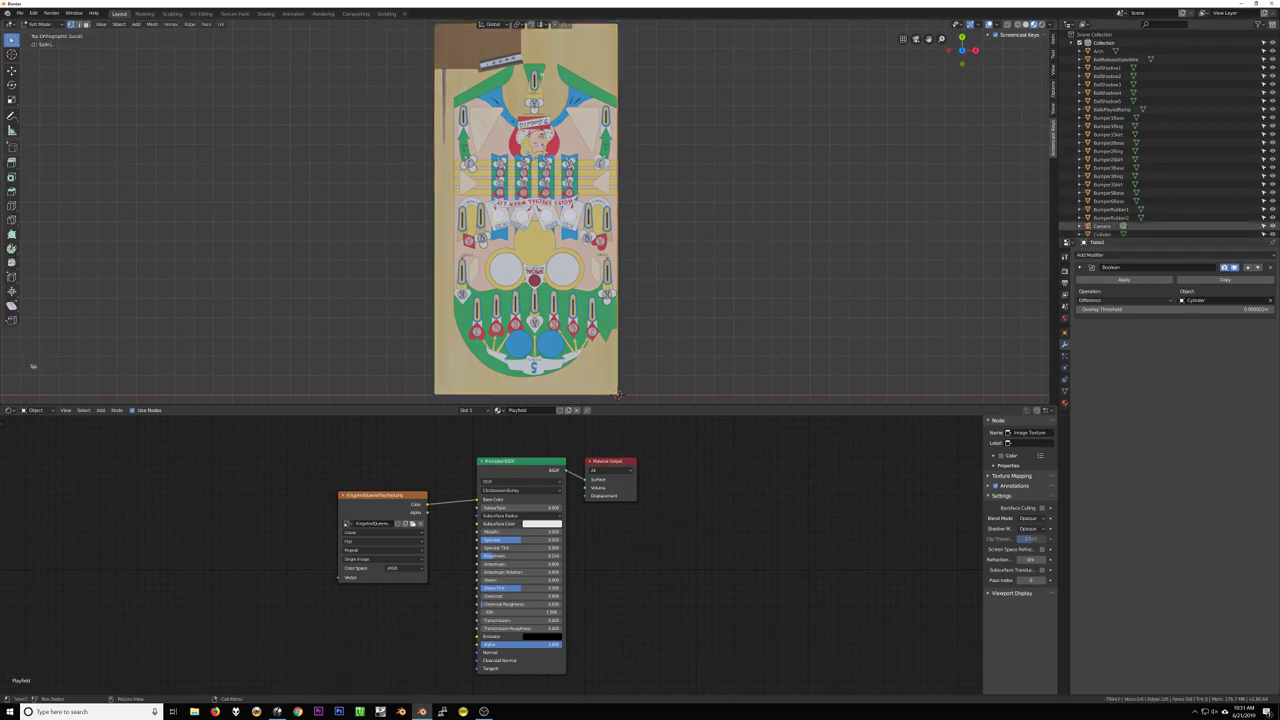
{"action": "key", "text": "a"}
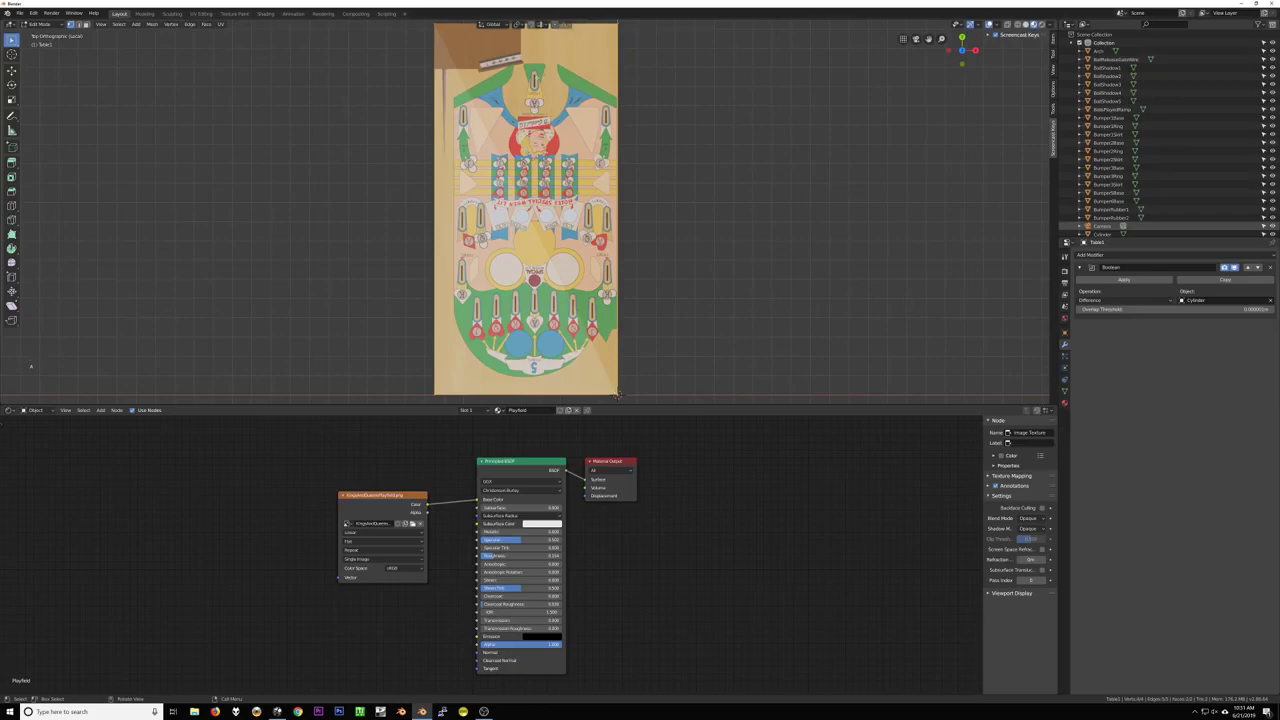
{"action": "left_click", "coordinate": [206, 24]}
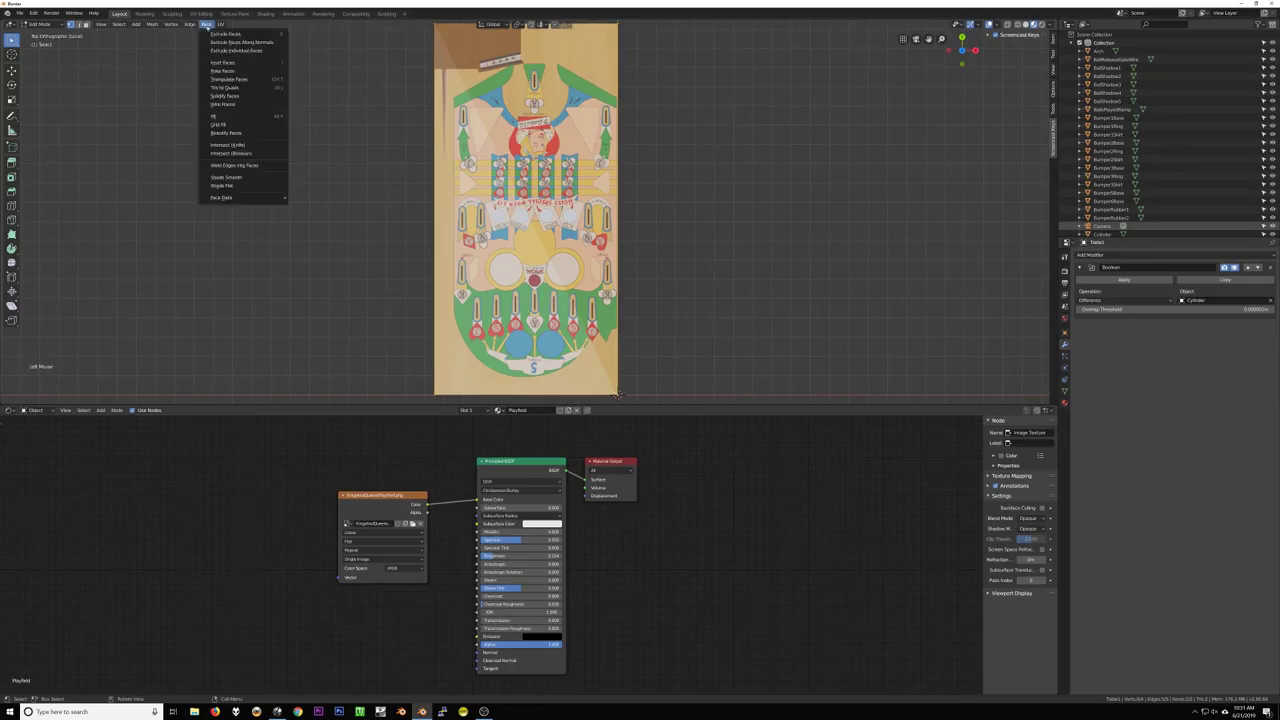
{"action": "left_click", "coordinate": [237, 87]}
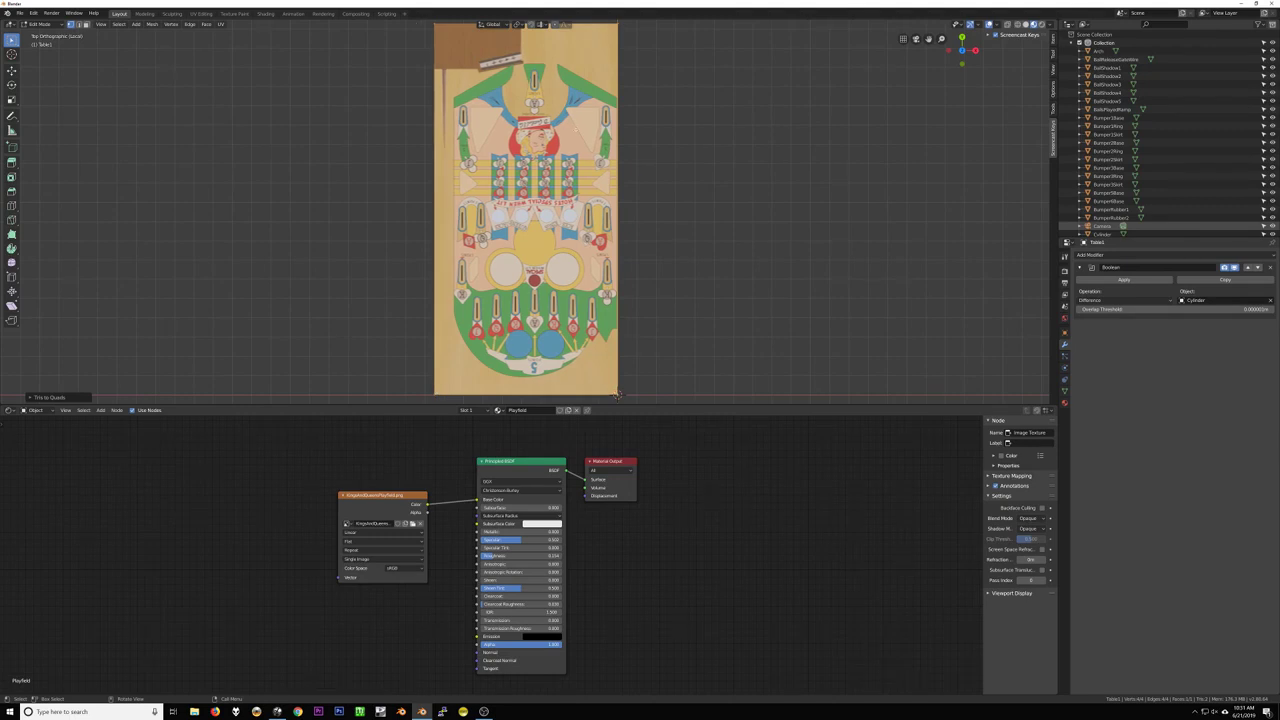
Add five evenly spaced lengthwise loop cuts to the playfield mesh
{"action": "key", "text": "ctrl"}
{"action": "key", "text": "ctrl+r"}
{"action": "left_click", "coordinate": [617, 394]}
{"action": "key", "text": "g"}
{"action": "key", "text": "g"}
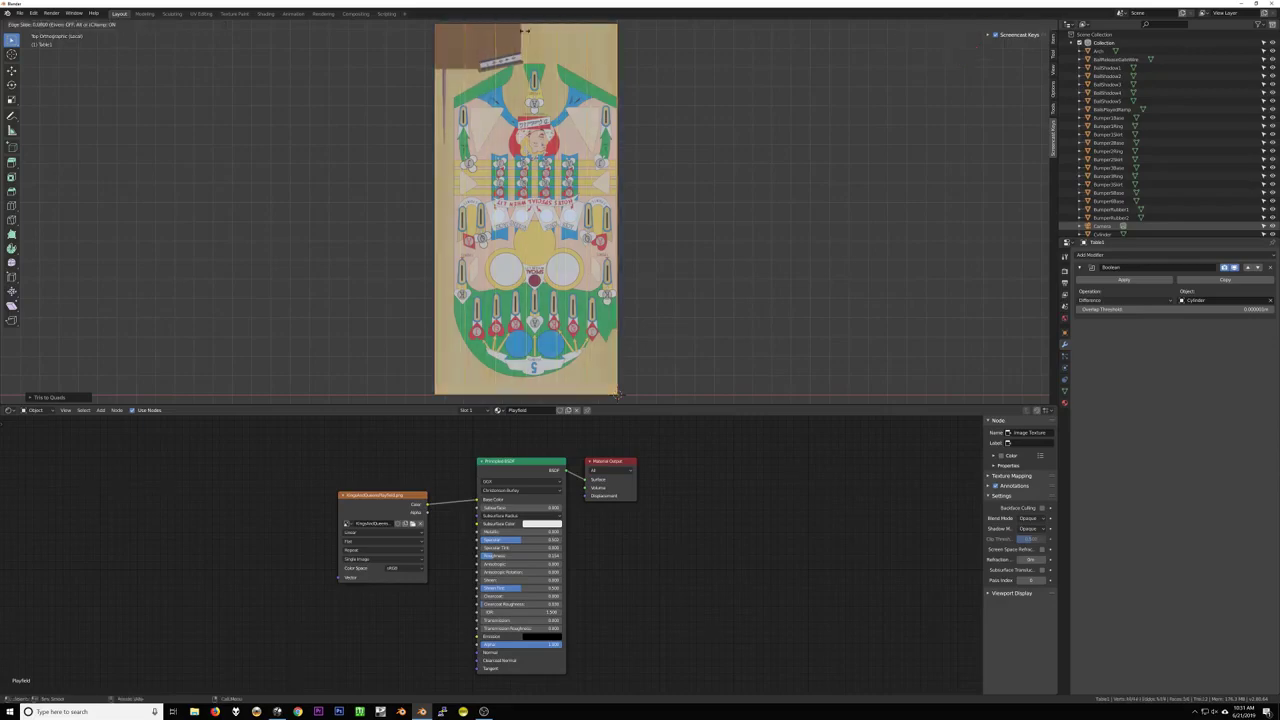
{"action": "left_click", "coordinate": [617, 395]}
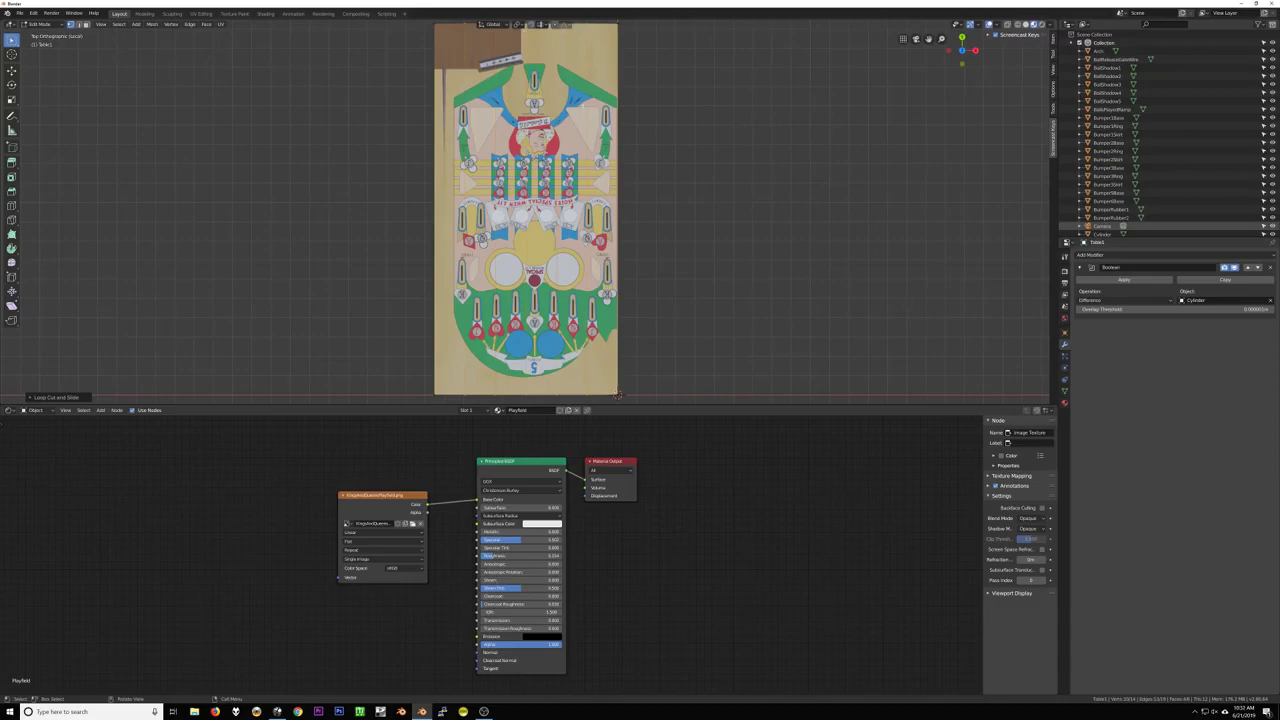
Add ten evenly spaced crosswise loop cuts to the playfield mesh
{"action": "key", "text": "ctrl+r"}
{"action": "right_click", "coordinate": [617, 395]}
{"action": "scroll", "coordinate": [617, 395], "scroll_direction": "up", "scroll_amount": 3}
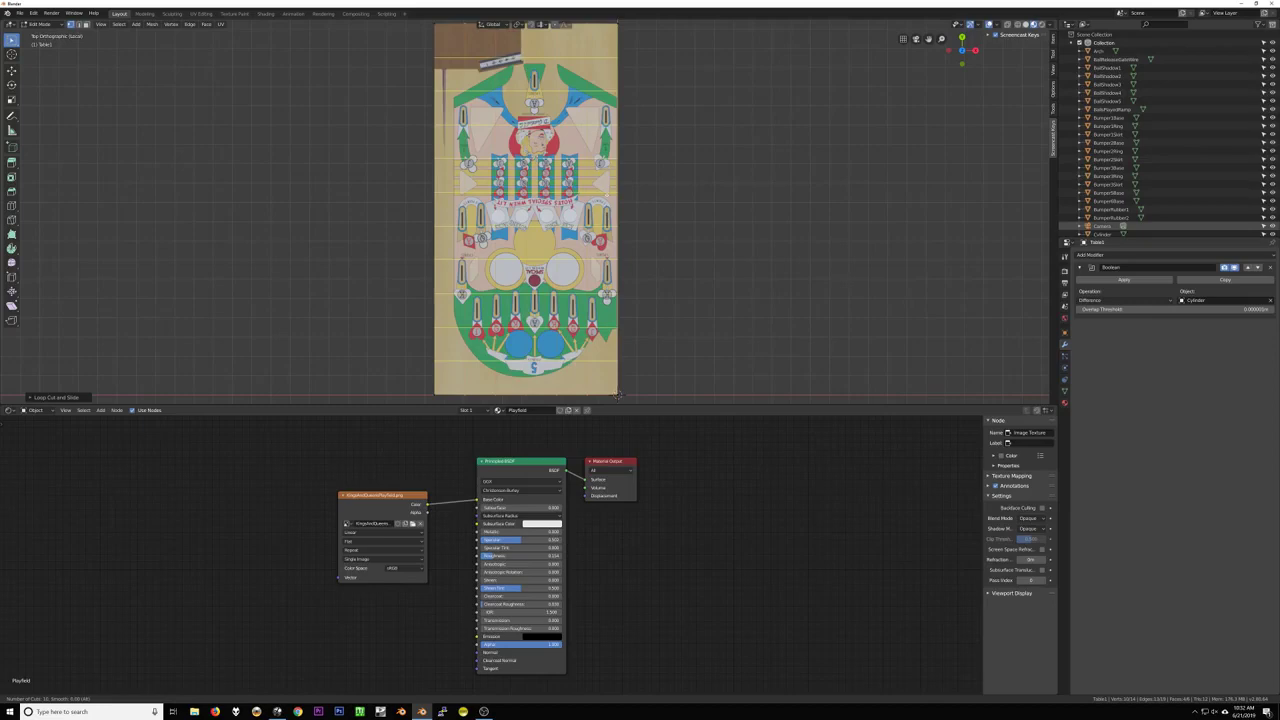
{"action": "left_click", "coordinate": [617, 395]}
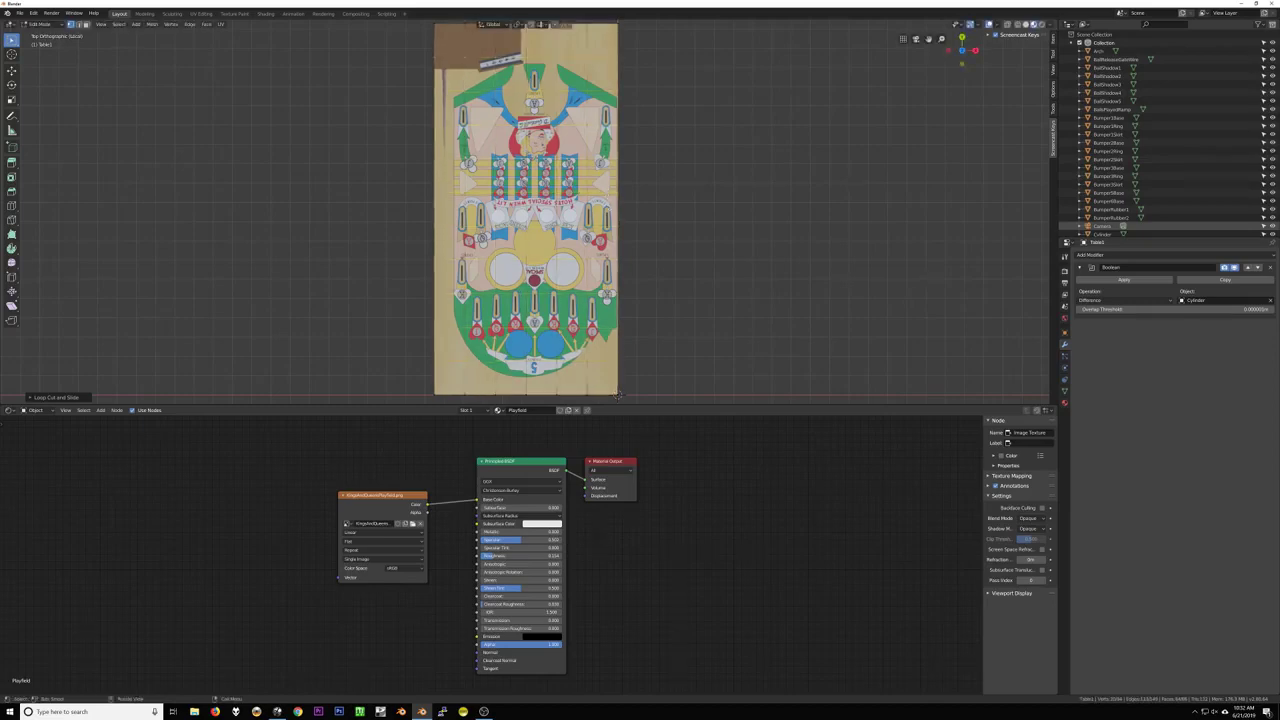
{"action": "scroll", "coordinate": [617, 395], "scroll_direction": "down", "scroll_amount": 1}
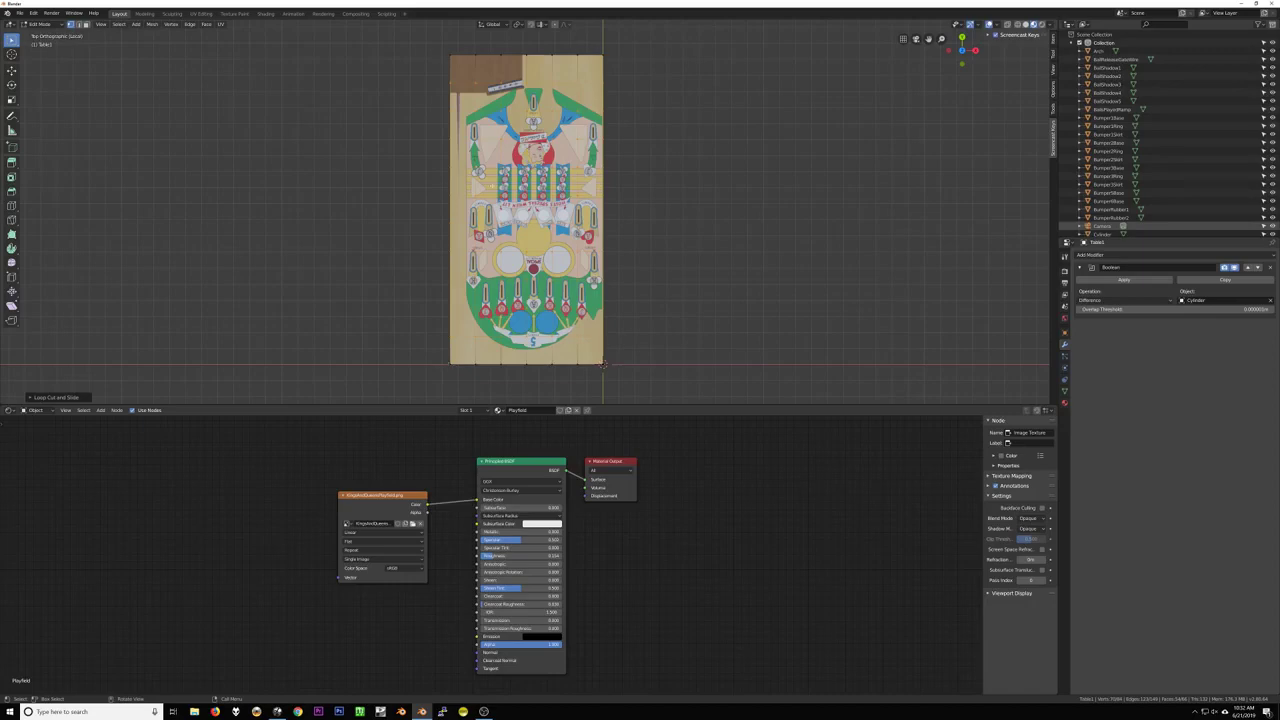
{"action": "scroll", "coordinate": [603, 365], "scroll_direction": "up", "scroll_amount": 2}
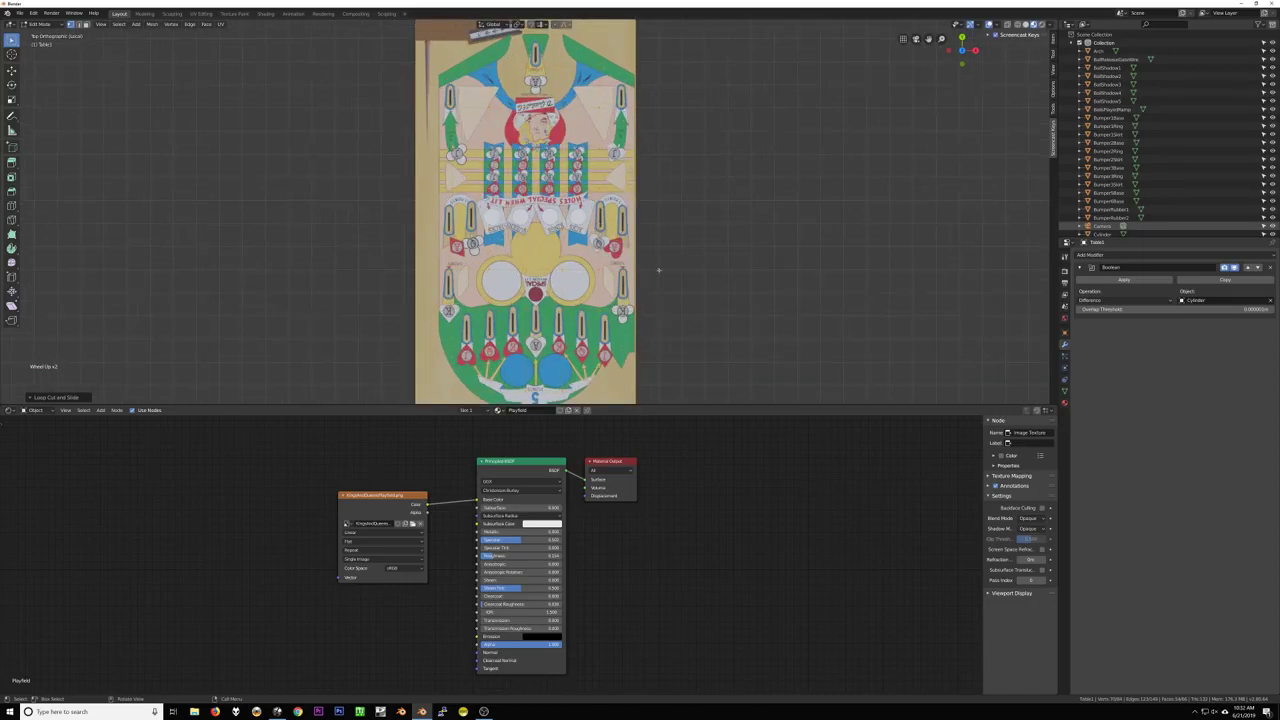
{"action": "scroll", "coordinate": [658, 269], "scroll_direction": "up", "scroll_amount": 5}
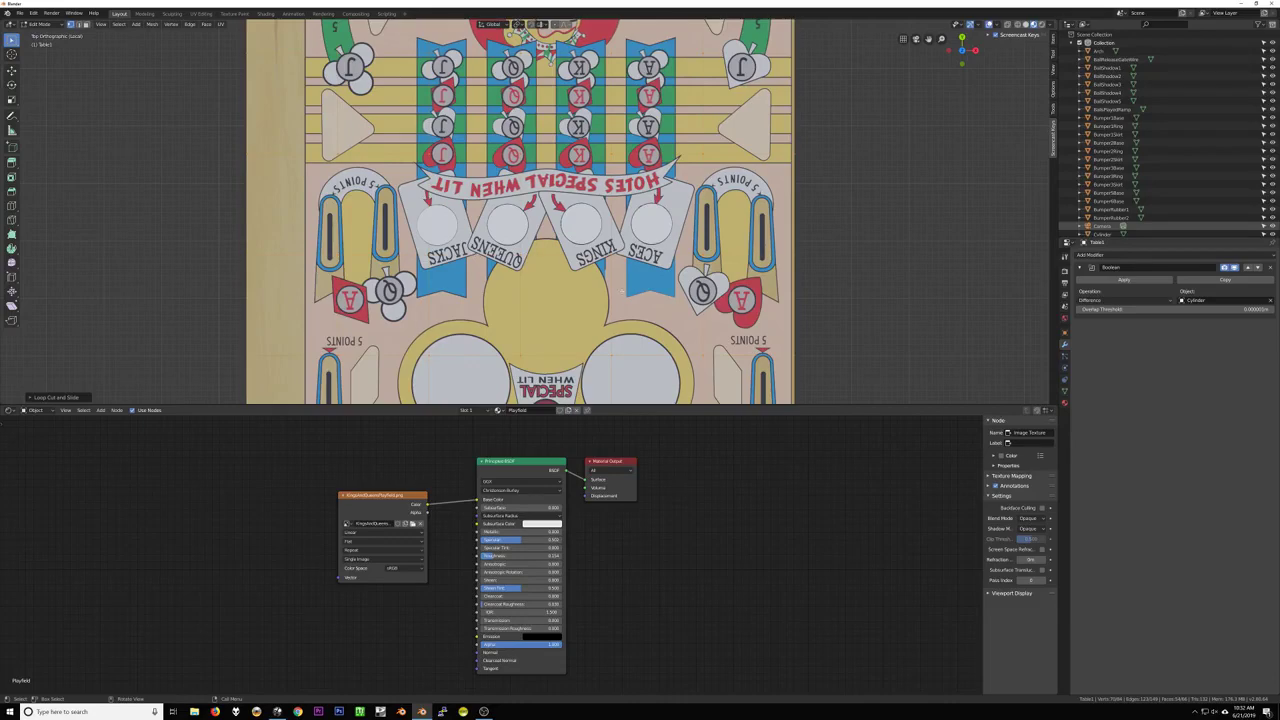
Return to Object Mode with the playfield selected and apply its Boolean modifier
{"action": "scroll", "coordinate": [622, 291], "scroll_direction": "down", "scroll_amount": 3}
{"action": "middle_click_drag", "start_coordinate": [622, 291], "coordinate": [468, 203]}
{"action": "key", "text": "Tab"}
{"action": "key", "text": "Tab"}
{"action": "key", "text": "Tab"}
{"action": "key", "text": "Tab"}
{"action": "scroll", "coordinate": [464, 205], "scroll_direction": "up", "scroll_amount": 2}
{"action": "scroll", "coordinate": [464, 205], "scroll_direction": "down", "scroll_amount": 1}
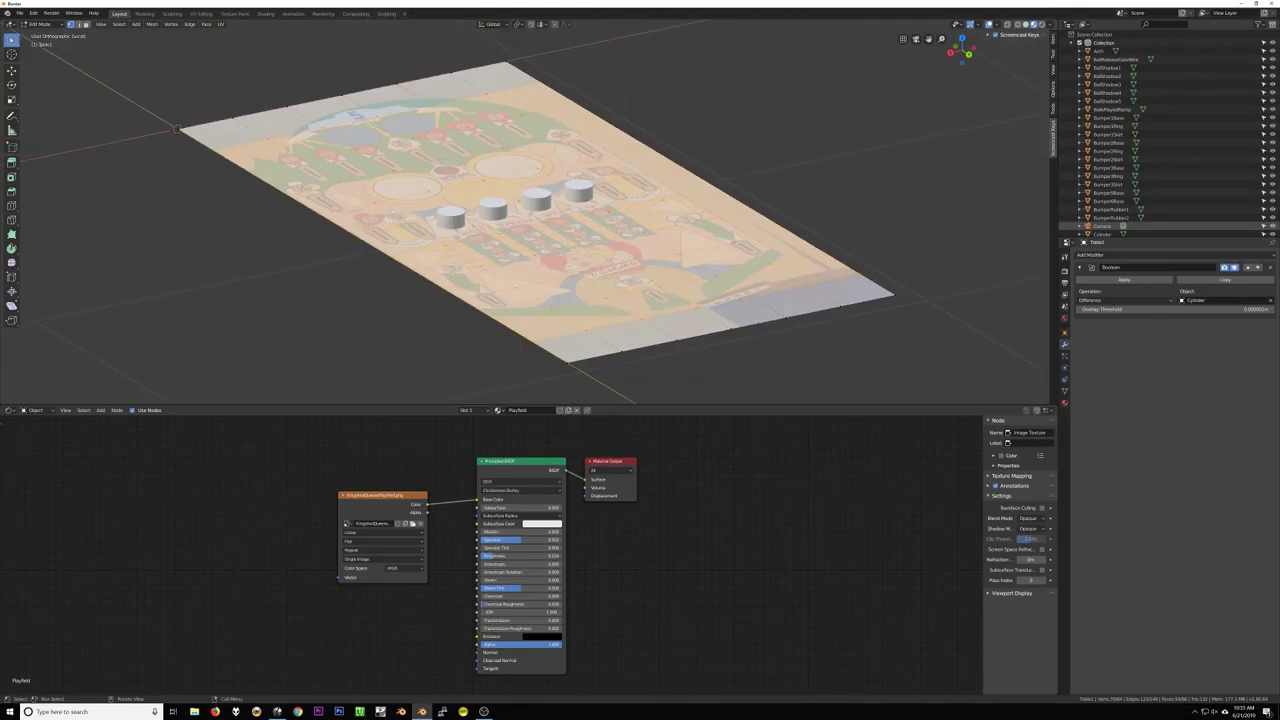
{"action": "scroll", "coordinate": [525, 205], "scroll_direction": "up", "scroll_amount": 1}
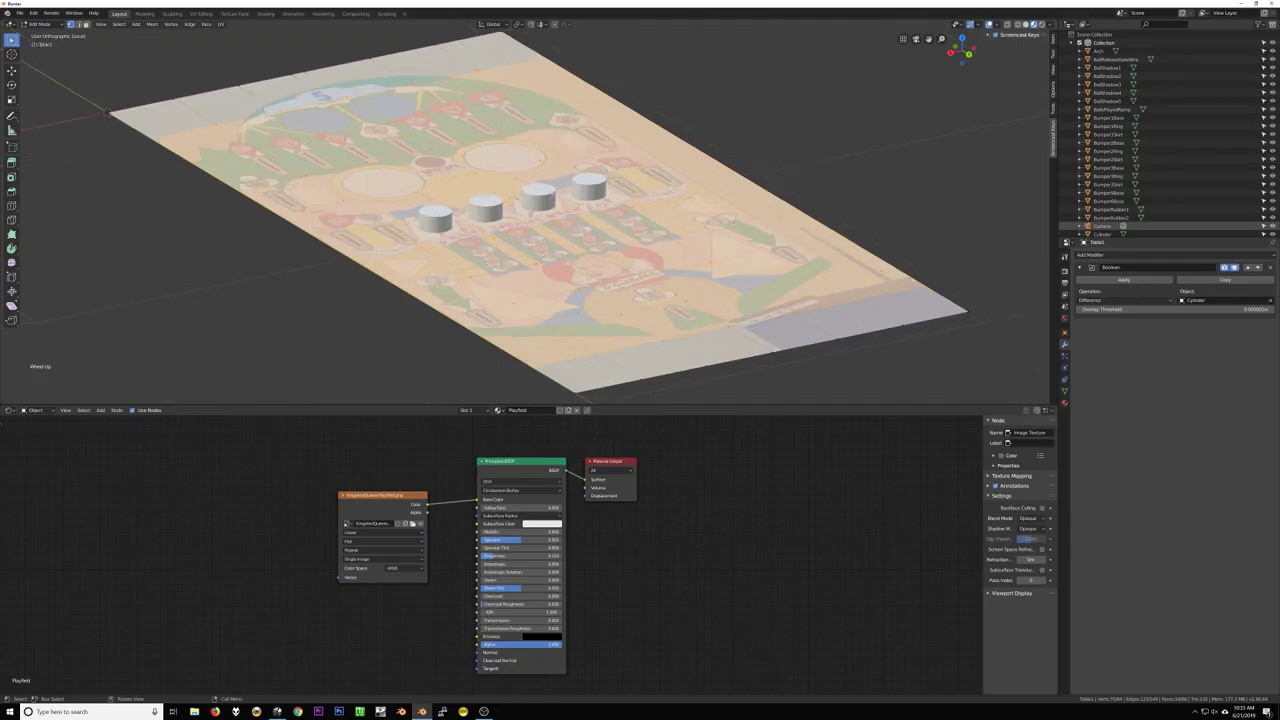
{"action": "key", "text": "Tab"}
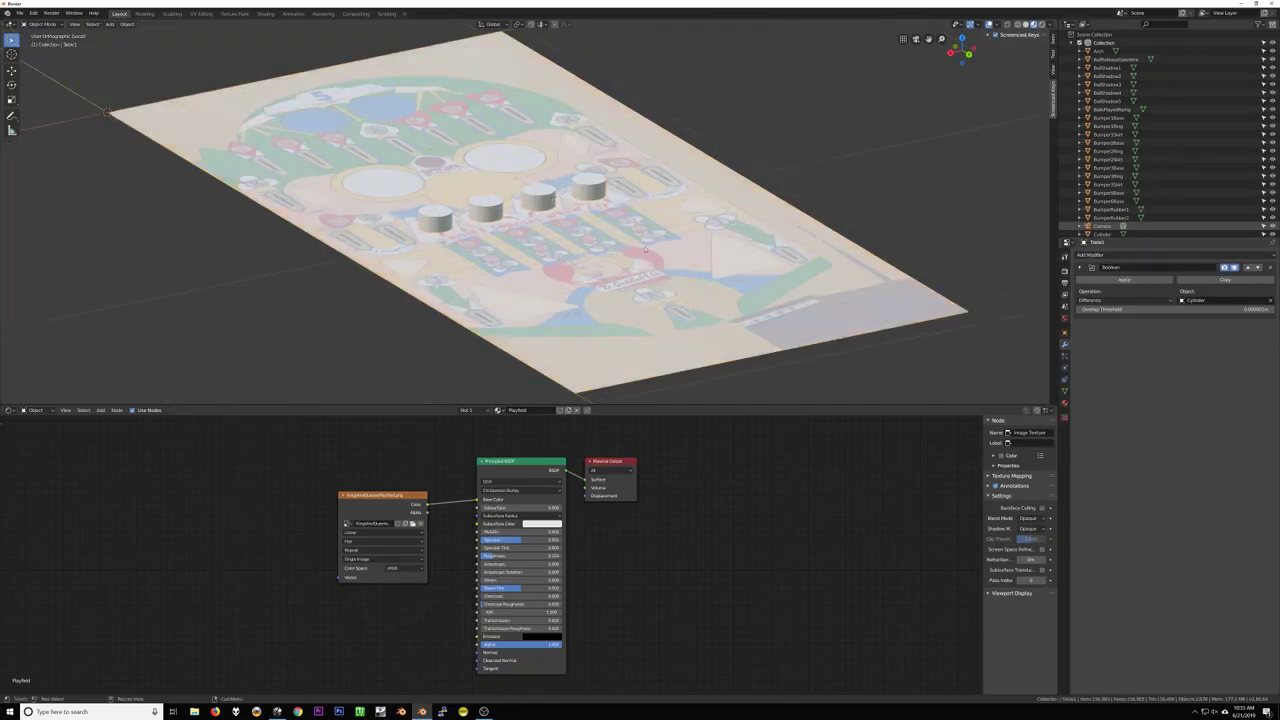
{"action": "left_click", "coordinate": [640, 240]}
{"action": "left_click", "coordinate": [1131, 280]}
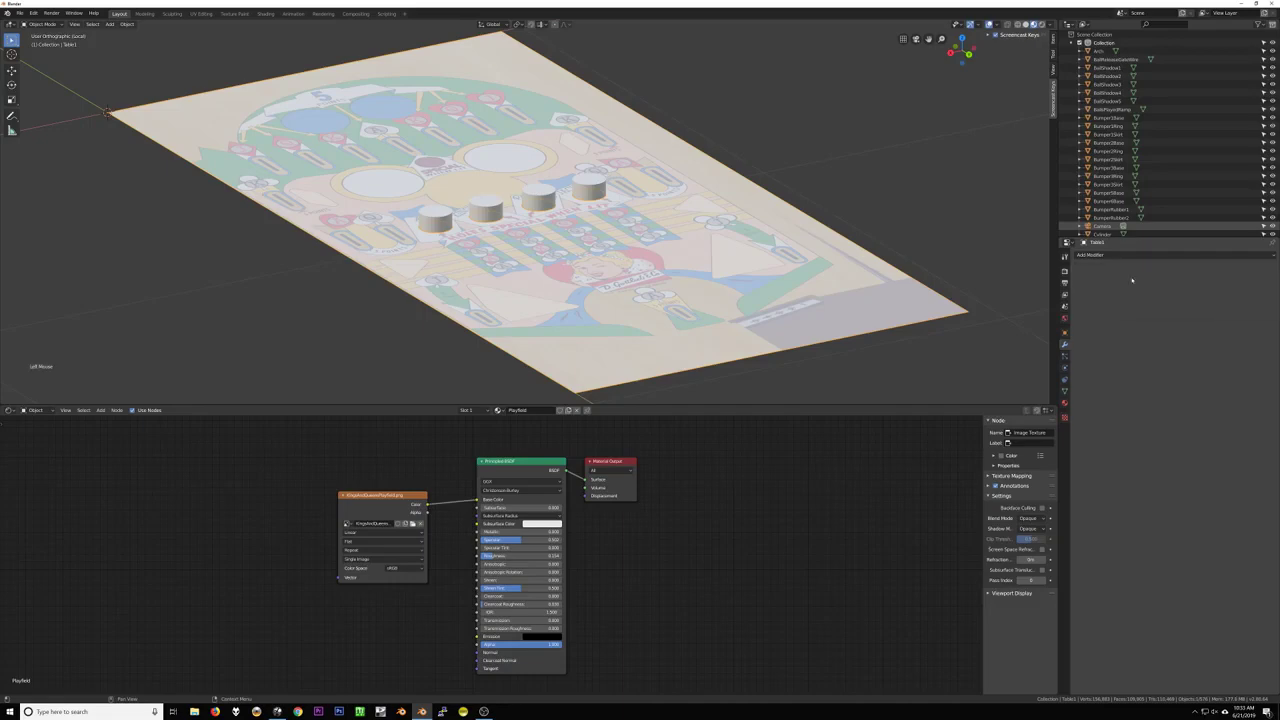
Select the cylinder object and move it off the playfield to uncover the cut kicker holes
{"action": "left_click", "coordinate": [590, 170]}
{"action": "left_click_drag", "start_coordinate": [590, 170], "coordinate": [270, 238]}
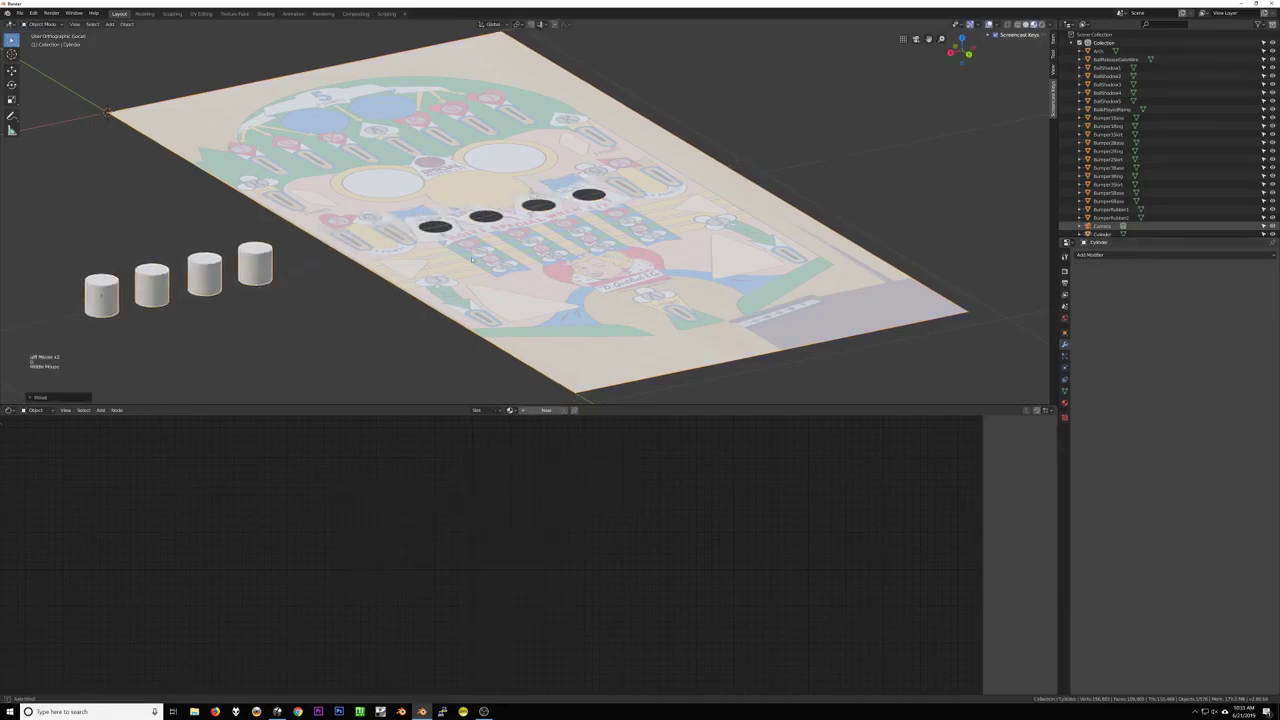
{"action": "middle_click_drag", "start_coordinate": [520, 220], "coordinate": [580, 170]}
{"action": "middle_click_drag", "start_coordinate": [478, 298], "coordinate": [445, 160]}
Select the playfield, enter Edit Mode, and switch the viewport to wireframe shading to inspect the mesh around the holes
{"action": "key", "text": "Tab"}
{"action": "key", "text": "Tab"}
{"action": "left_click", "coordinate": [500, 250]}
{"action": "key", "text": "Tab"}
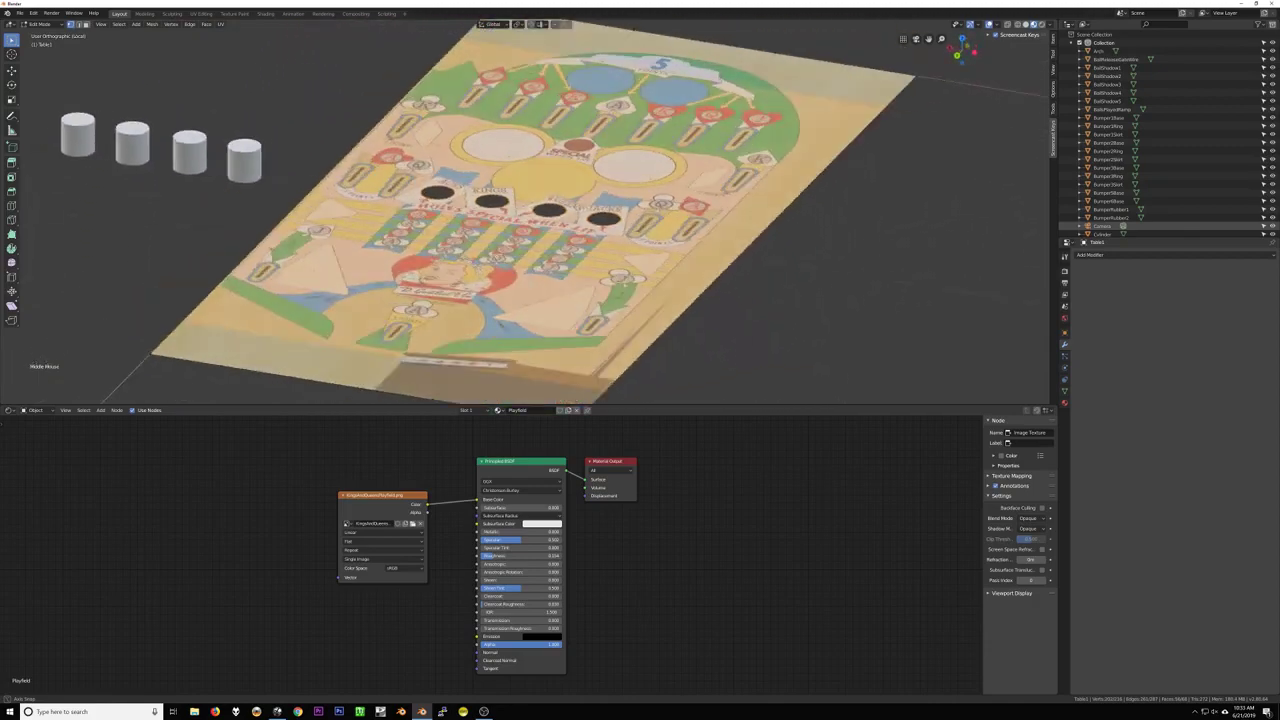
{"action": "mouse_move", "coordinate": [482, 255]}
{"action": "middle_mouse_down"}
{"action": "mouse_move", "coordinate": [508, 242]}
{"action": "mouse_move", "coordinate": [552, 252]}
{"action": "mouse_move", "coordinate": [549, 275]}
{"action": "middle_mouse_up"}
{"action": "key", "text": "z"}
{"action": "left_click", "coordinate": [467, 256]}
{"action": "scroll", "coordinate": [551, 259], "scroll_direction": "up", "scroll_amount": 2}
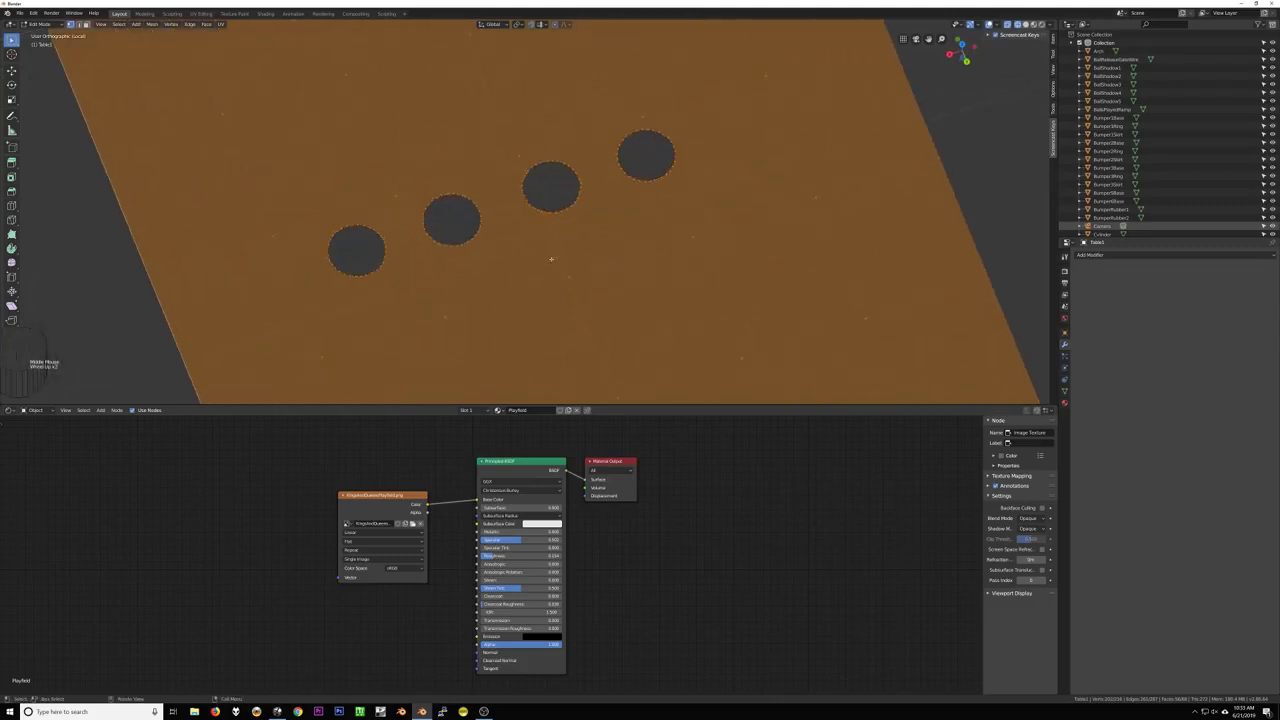
{"action": "scroll", "coordinate": [551, 259], "scroll_direction": "up", "scroll_amount": 2}
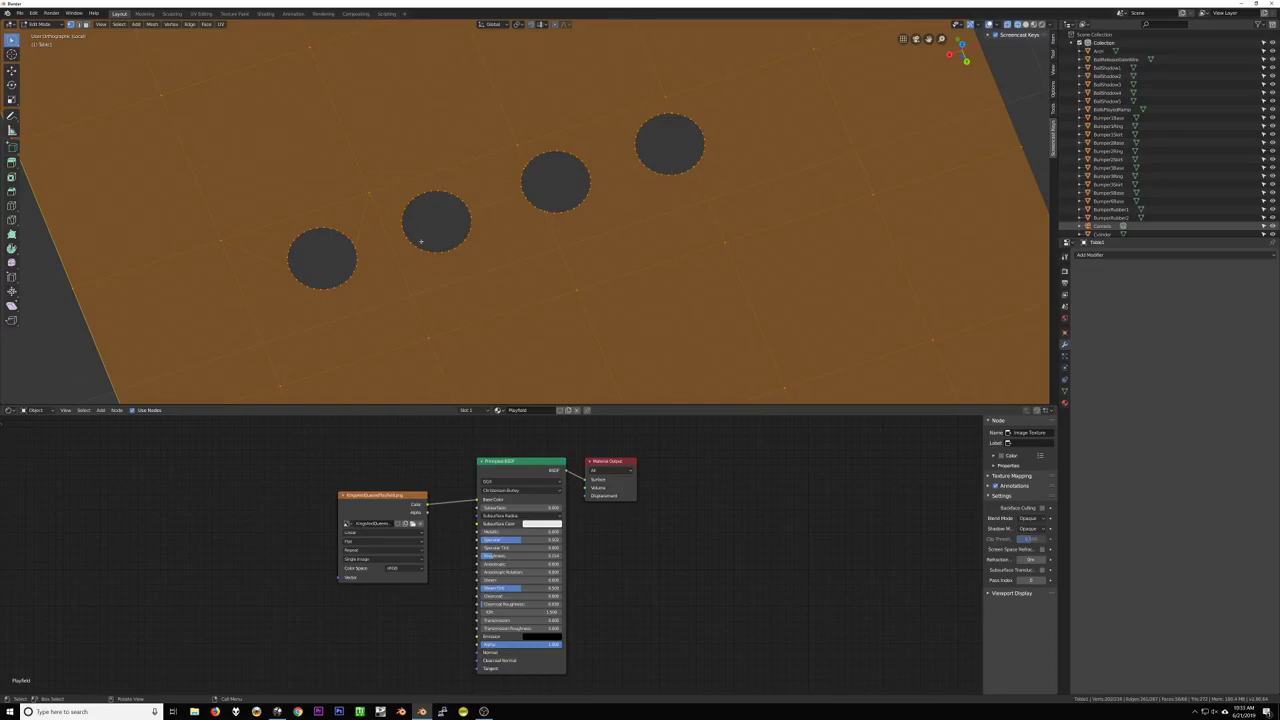
{"action": "scroll", "coordinate": [520, 277], "scroll_direction": "down", "scroll_amount": 3}
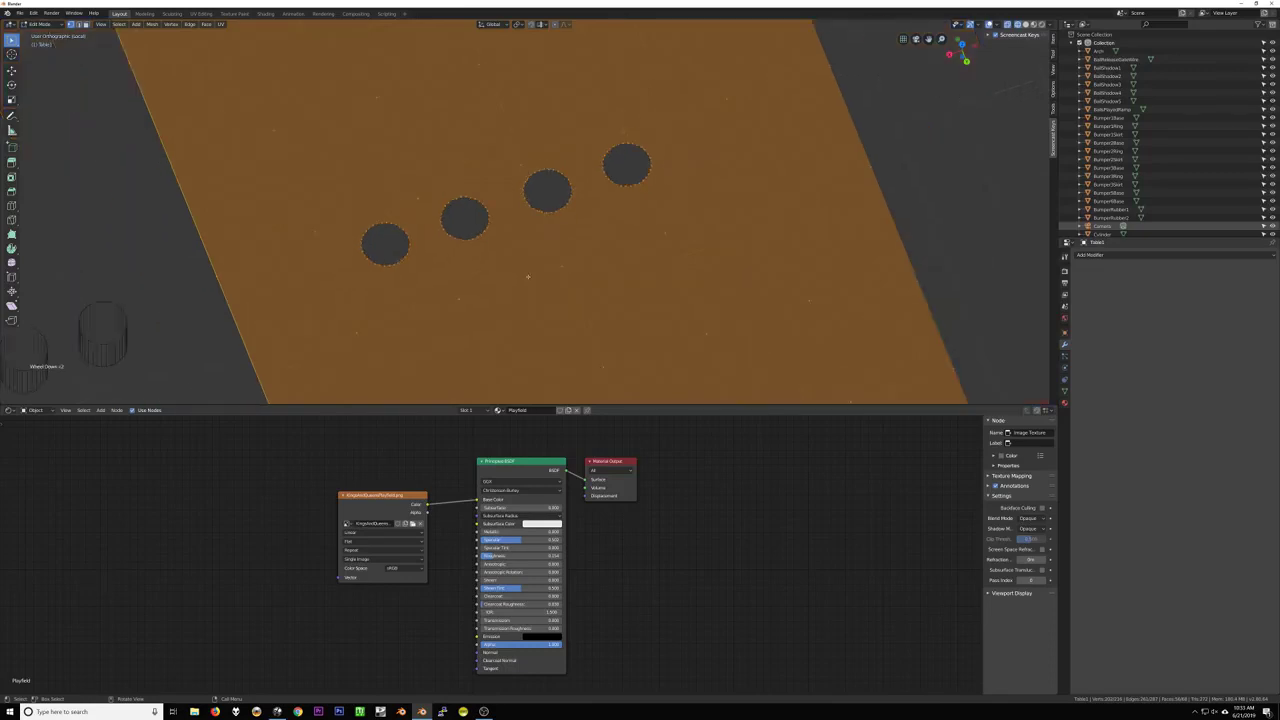
Select all of the playfield mesh and clean it up with Merge by Distance
{"action": "key", "text": "Tab"}
{"action": "key", "text": "Tab"}
{"action": "scroll", "coordinate": [541, 302], "scroll_direction": "down", "scroll_amount": 1}
{"action": "middle_click_drag", "start_coordinate": [541, 302], "coordinate": [551, 271]}
{"action": "key", "text": "a"}
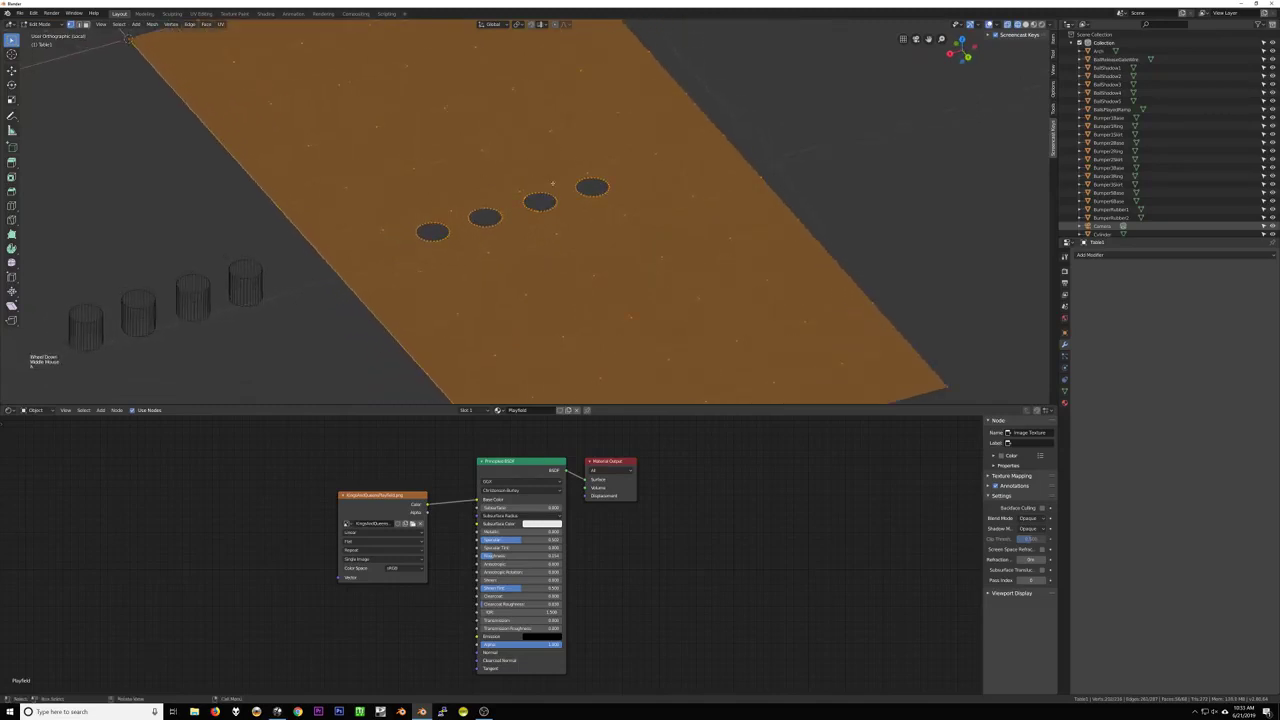
{"action": "scroll", "coordinate": [560, 200], "scroll_direction": "down", "scroll_amount": 1}
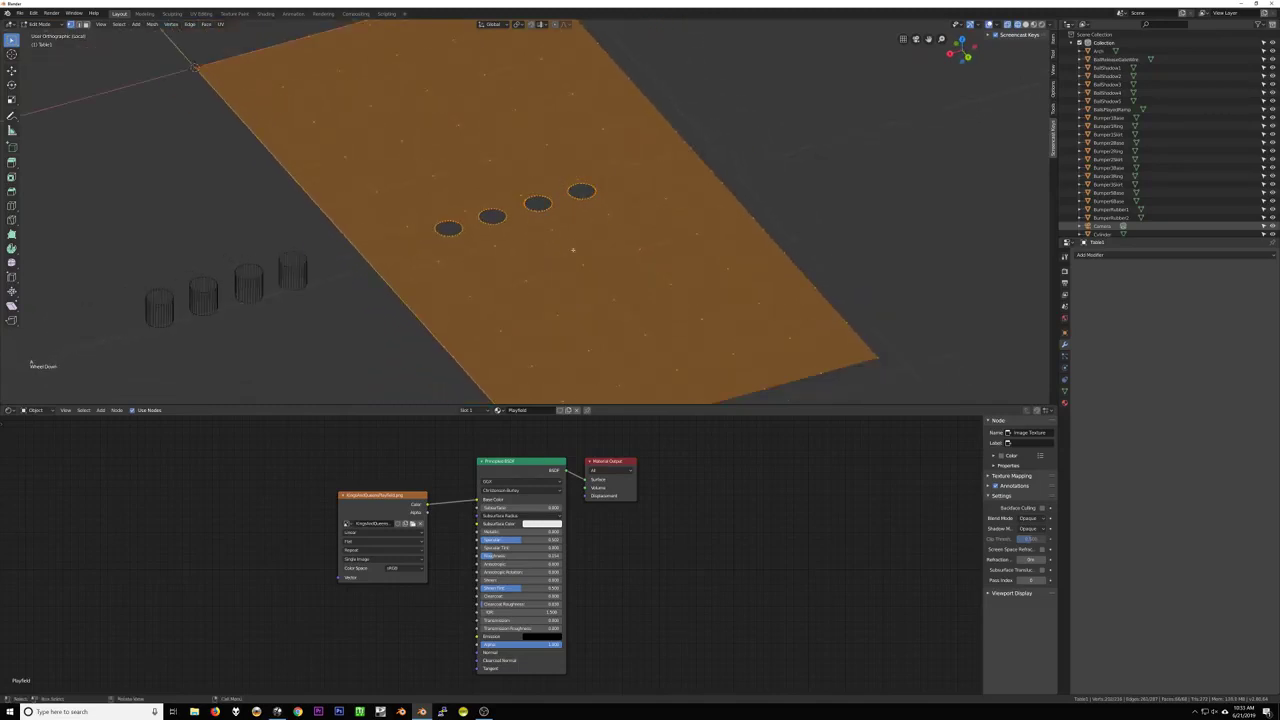
{"action": "middle_click_drag", "start_coordinate": [573, 249], "coordinate": [574, 240]}
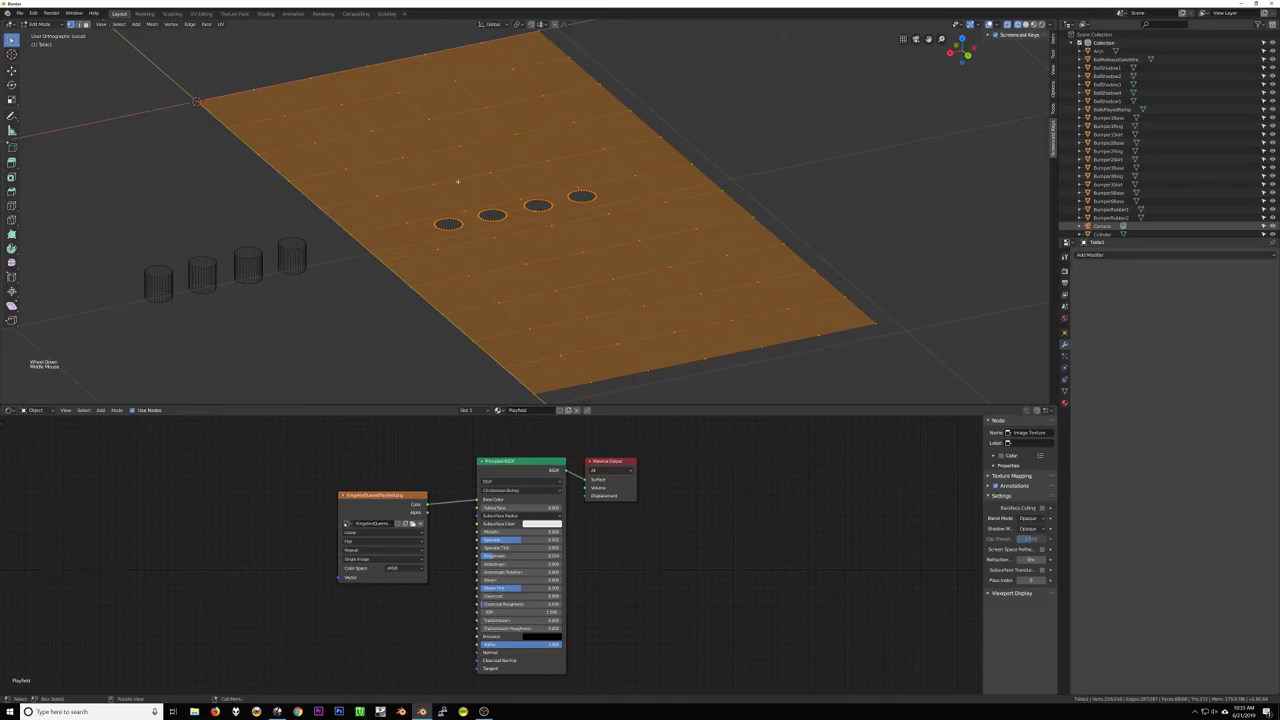
{"action": "left_click", "coordinate": [150, 24]}
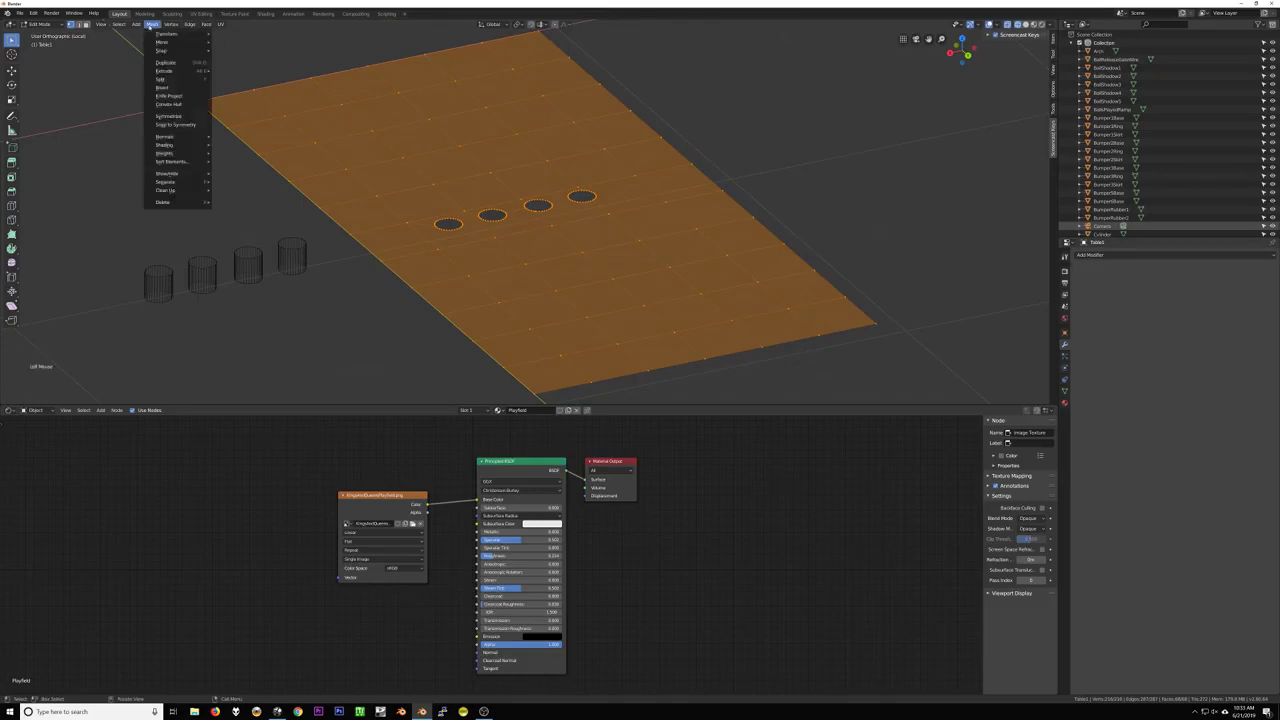
{"action": "mouse_move", "coordinate": [170, 190]}
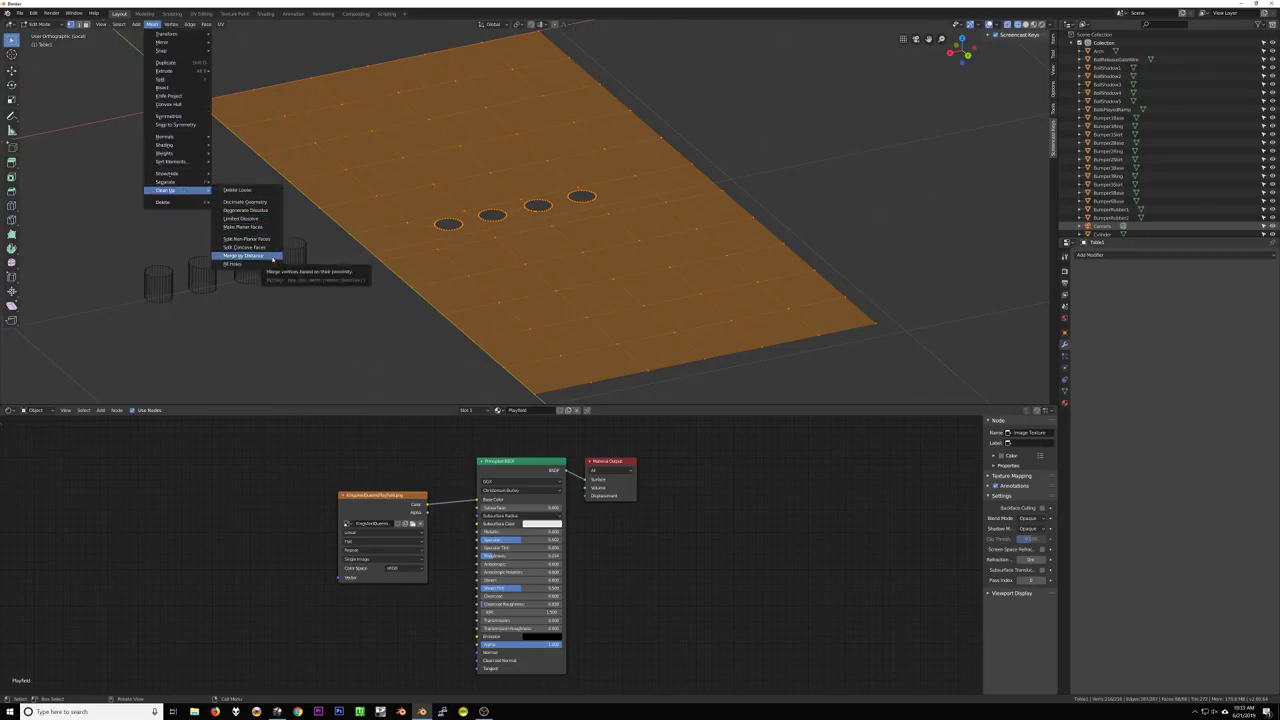
{"action": "left_click", "coordinate": [245, 256]}
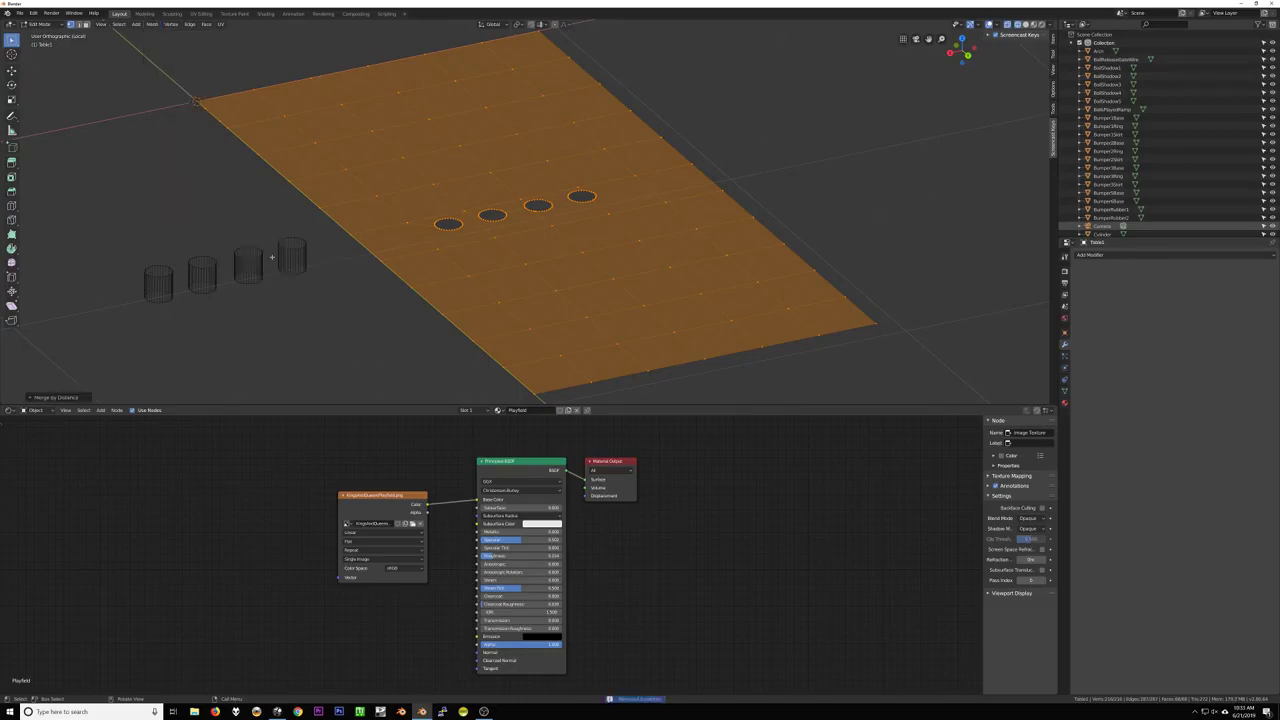
Triangulate all faces of the playfield mesh and check the area around the kicker holes
{"action": "left_click", "coordinate": [206, 24]}
{"action": "left_click", "coordinate": [235, 80]}
{"action": "scroll", "coordinate": [384, 213], "scroll_direction": "up", "scroll_amount": 3}
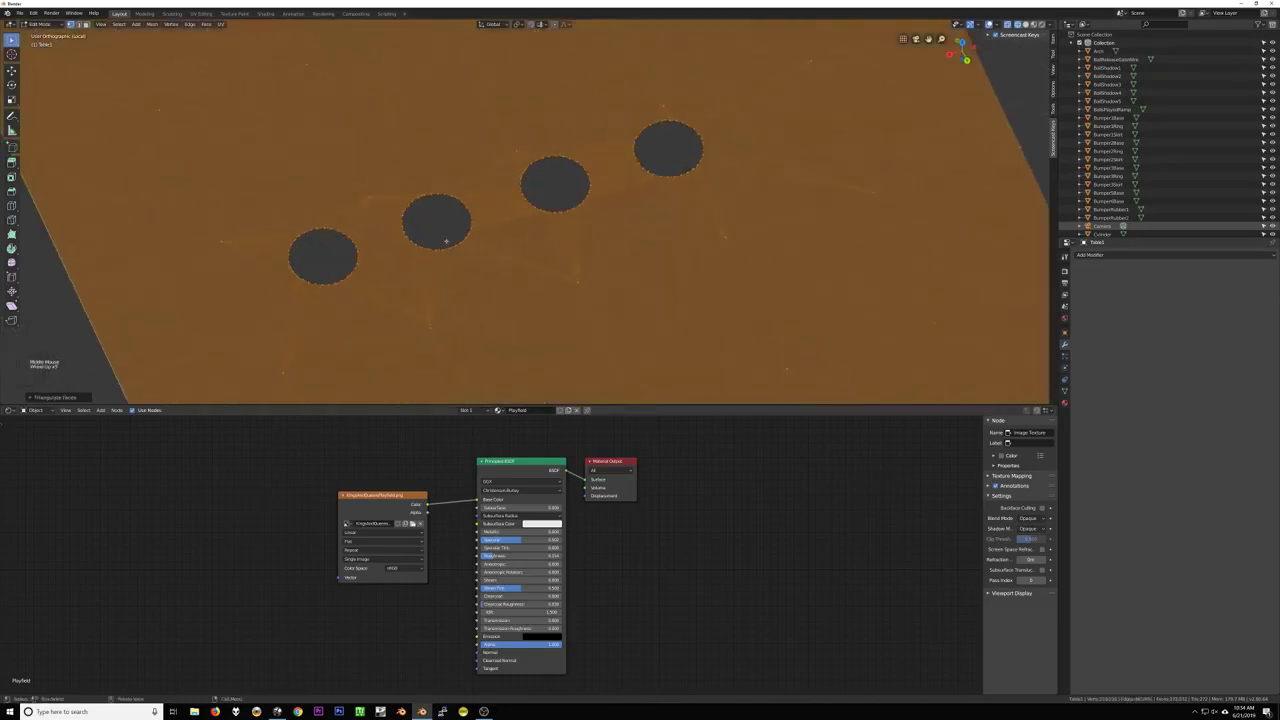
Convert the playfield's triangulated faces to quads with Tris to Quads
{"action": "scroll", "coordinate": [552, 220], "scroll_direction": "down", "scroll_amount": 3}
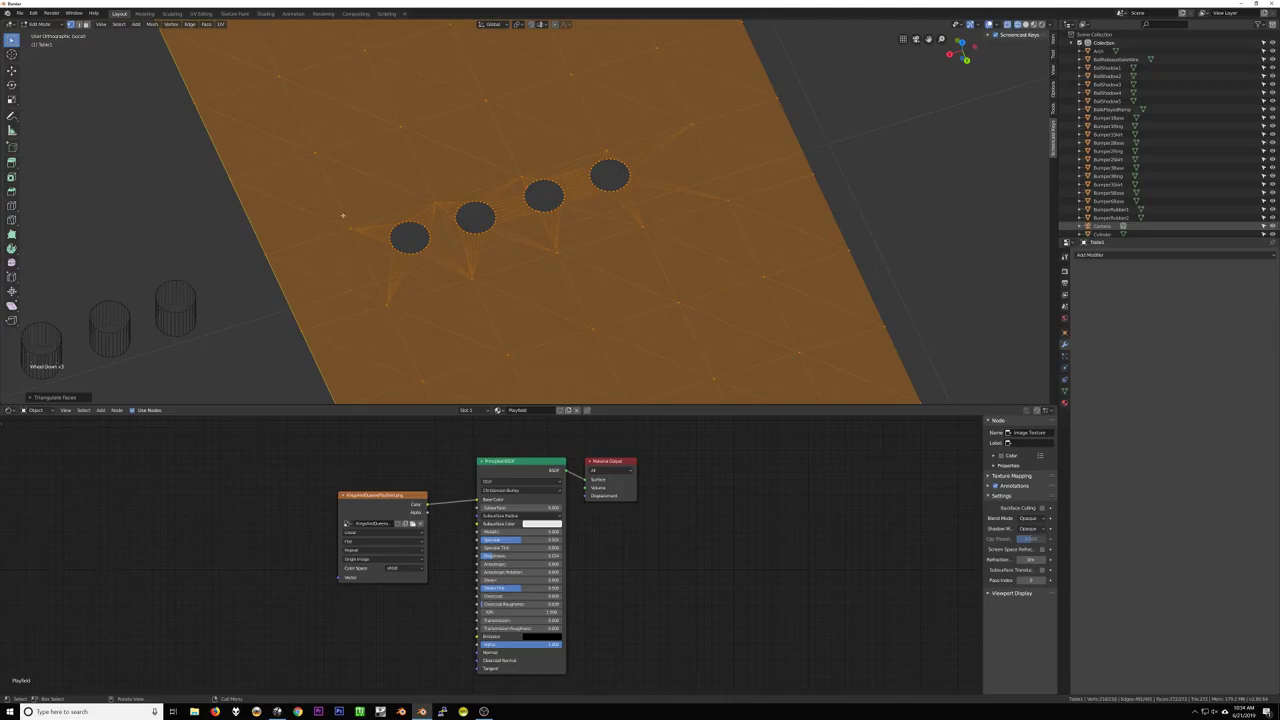
{"action": "scroll", "coordinate": [463, 314], "scroll_direction": "down", "scroll_amount": 2}
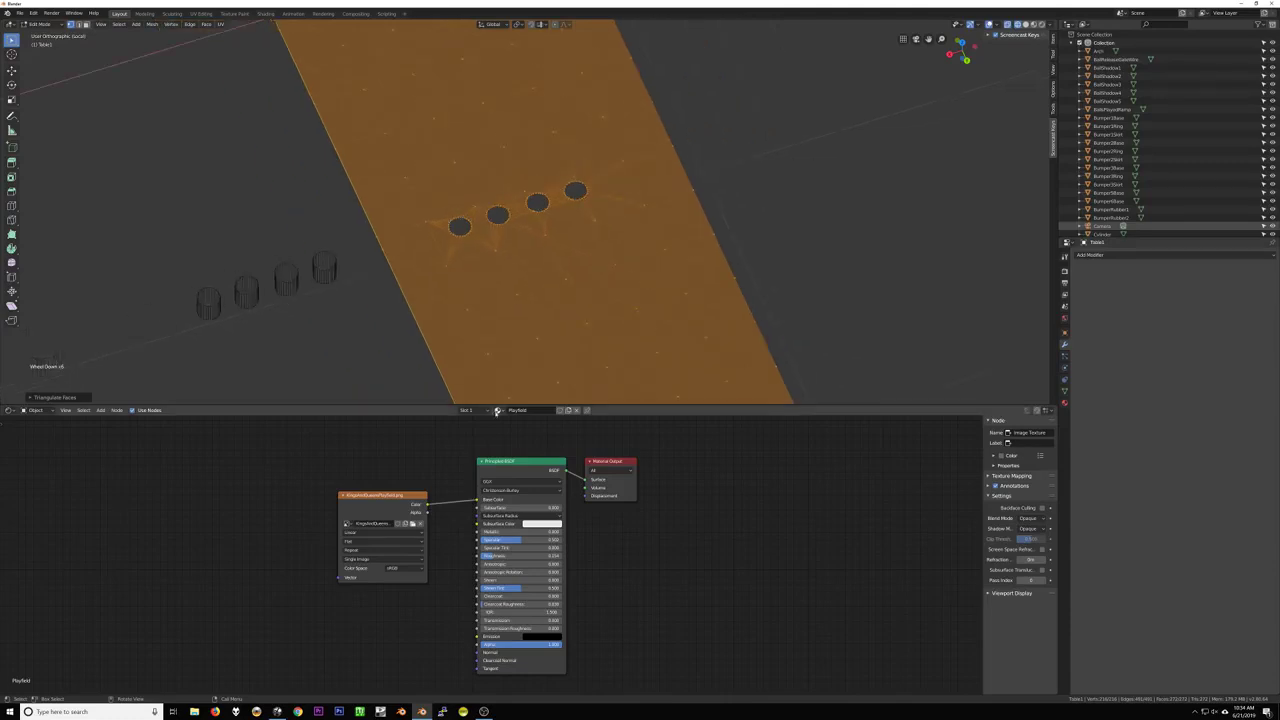
{"action": "scroll", "coordinate": [580, 270], "scroll_direction": "down", "scroll_amount": 2}
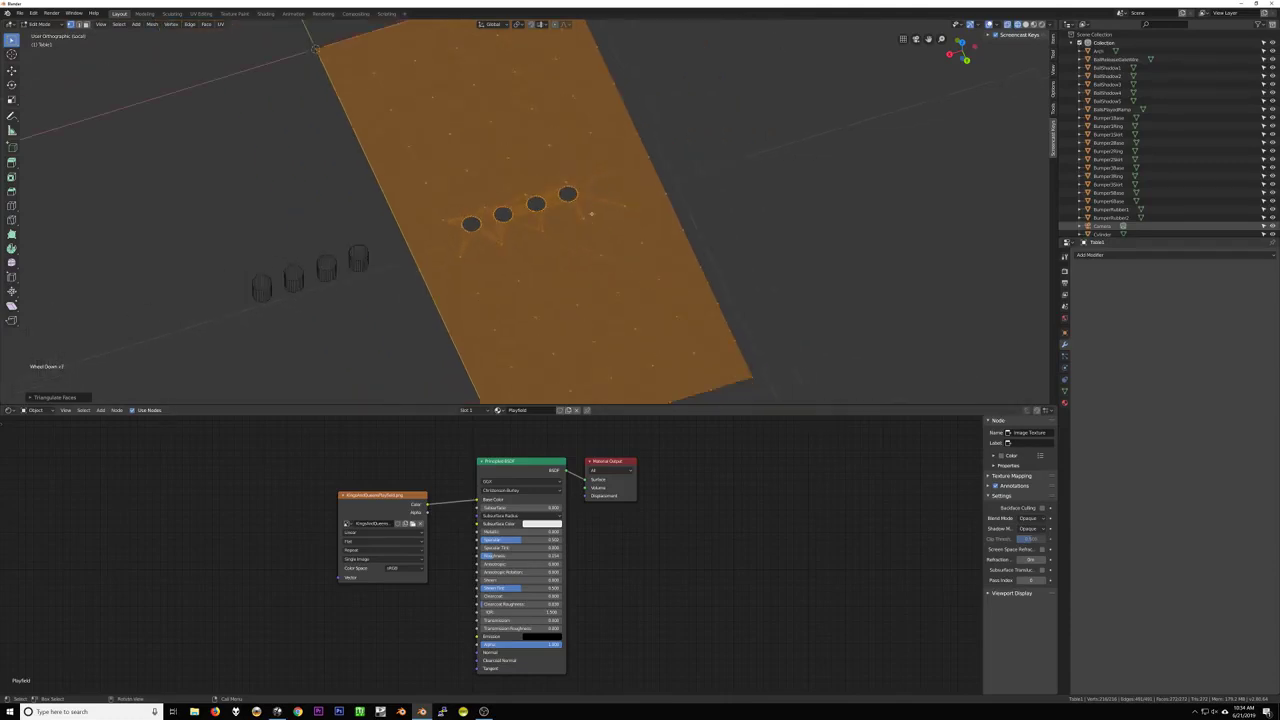
{"action": "scroll", "coordinate": [580, 270], "scroll_direction": "up", "scroll_amount": 1}
{"action": "scroll", "coordinate": [580, 270], "scroll_direction": "down", "scroll_amount": 2}
{"action": "middle_click_drag", "start_coordinate": [581, 270], "coordinate": [509, 241]}
{"action": "scroll", "coordinate": [571, 284], "scroll_direction": "up", "scroll_amount": 3}
{"action": "scroll", "coordinate": [571, 284], "scroll_direction": "down", "scroll_amount": 3}
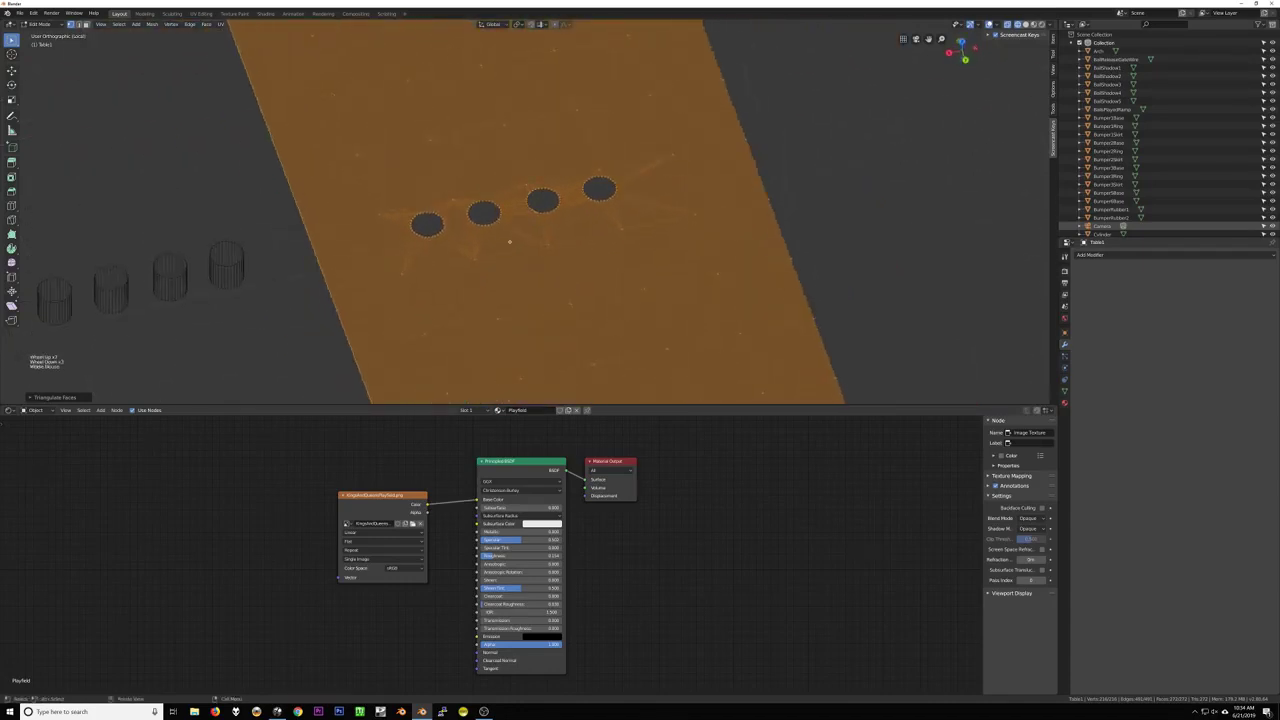
{"action": "left_click", "coordinate": [206, 23]}
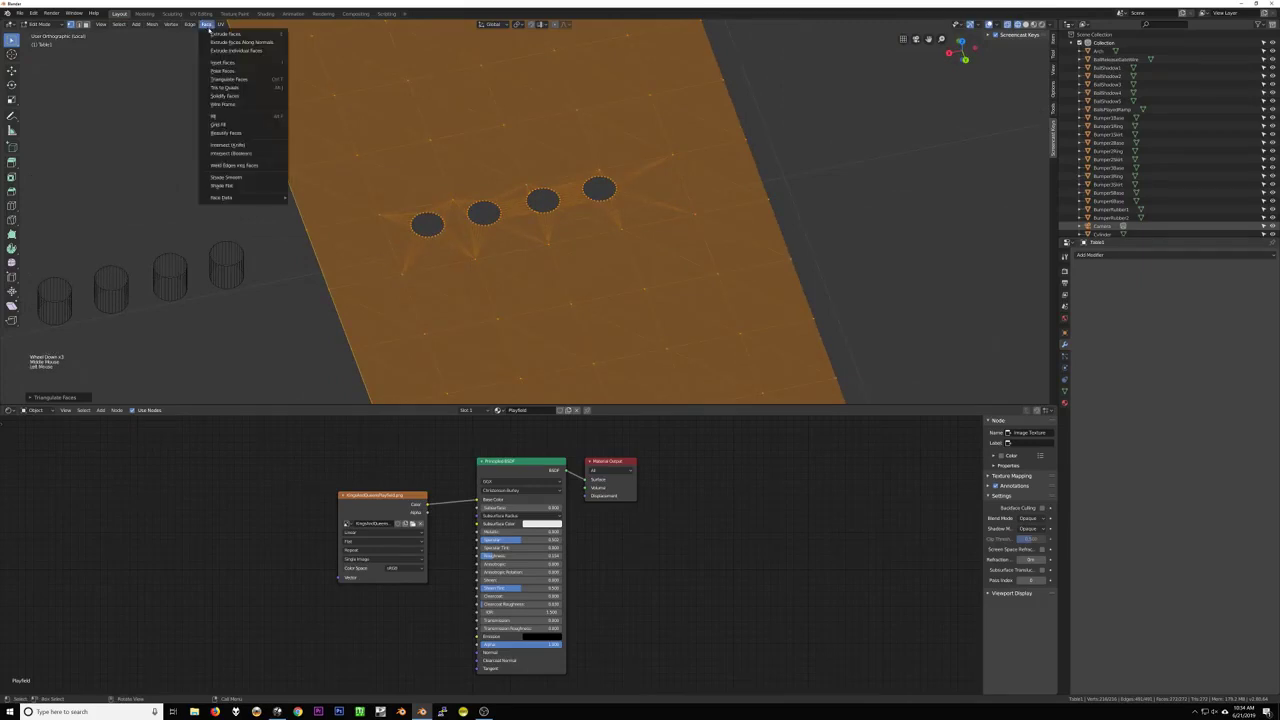
{"action": "left_click", "coordinate": [249, 90]}
Examine the playfield's converted face layout around the four kicker holes
{"action": "scroll", "coordinate": [581, 217], "scroll_direction": "up", "scroll_amount": 5}
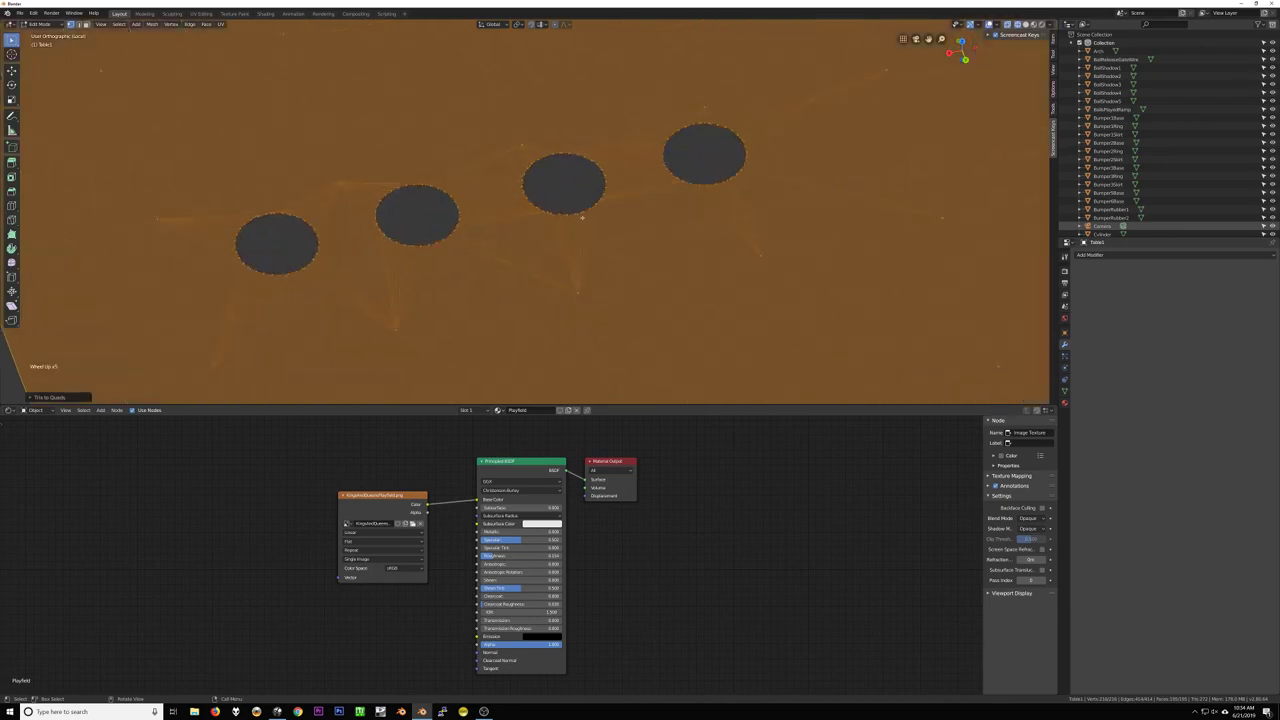
{"action": "scroll", "coordinate": [581, 217], "scroll_direction": "down", "scroll_amount": 1}
{"action": "scroll", "coordinate": [581, 217], "scroll_direction": "up", "scroll_amount": 2}
{"action": "scroll", "coordinate": [581, 217], "scroll_direction": "down", "scroll_amount": 2}
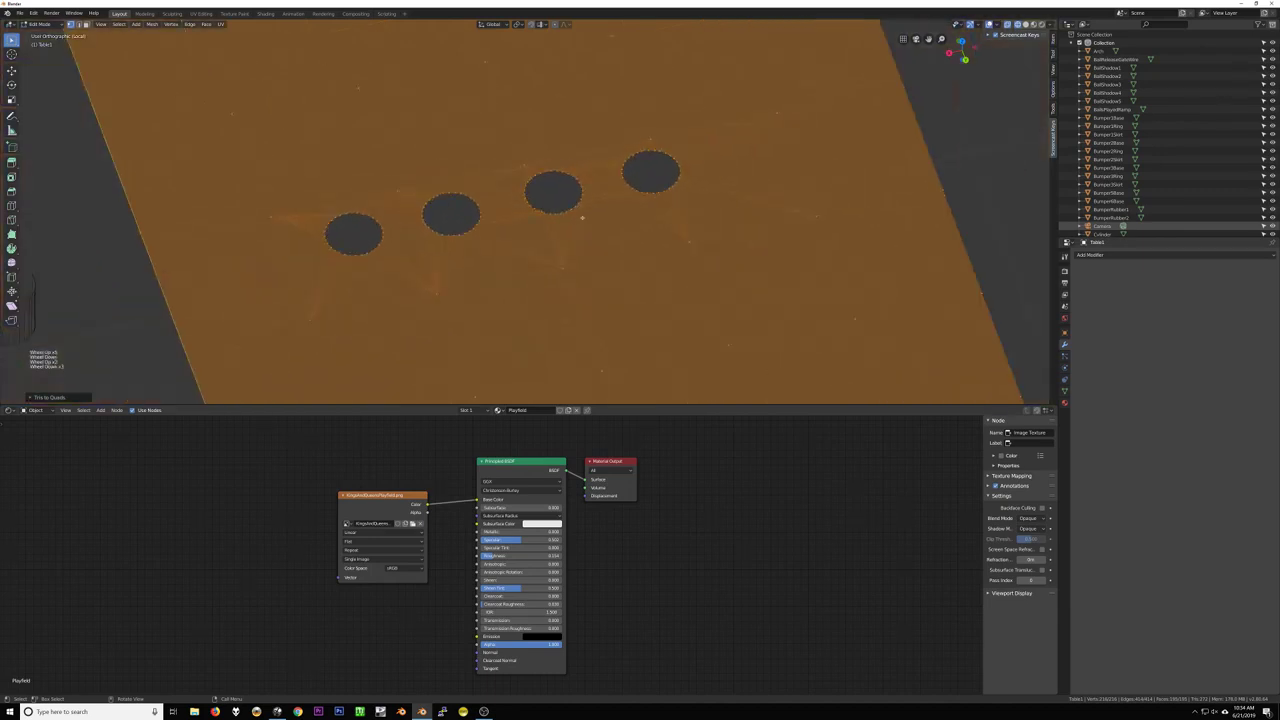
{"action": "scroll", "coordinate": [600, 210], "scroll_direction": "up", "scroll_amount": 2}
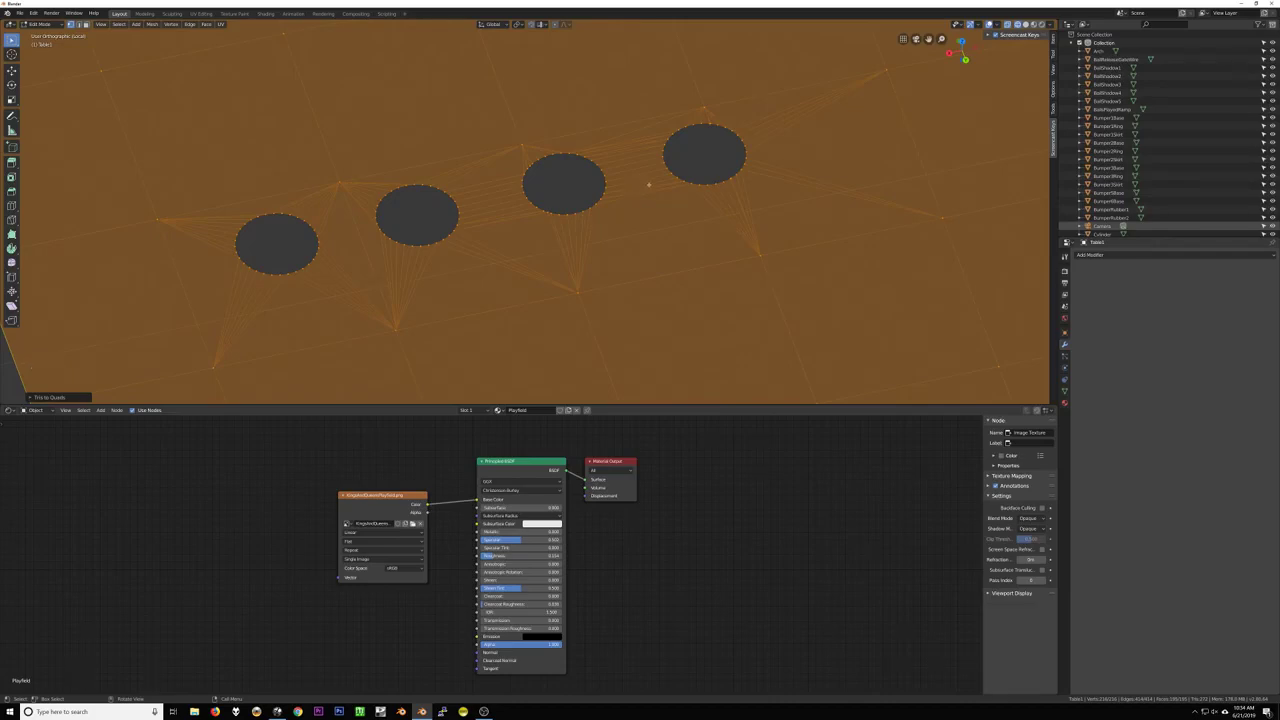
{"action": "scroll", "coordinate": [628, 221], "scroll_direction": "down", "scroll_amount": 2}
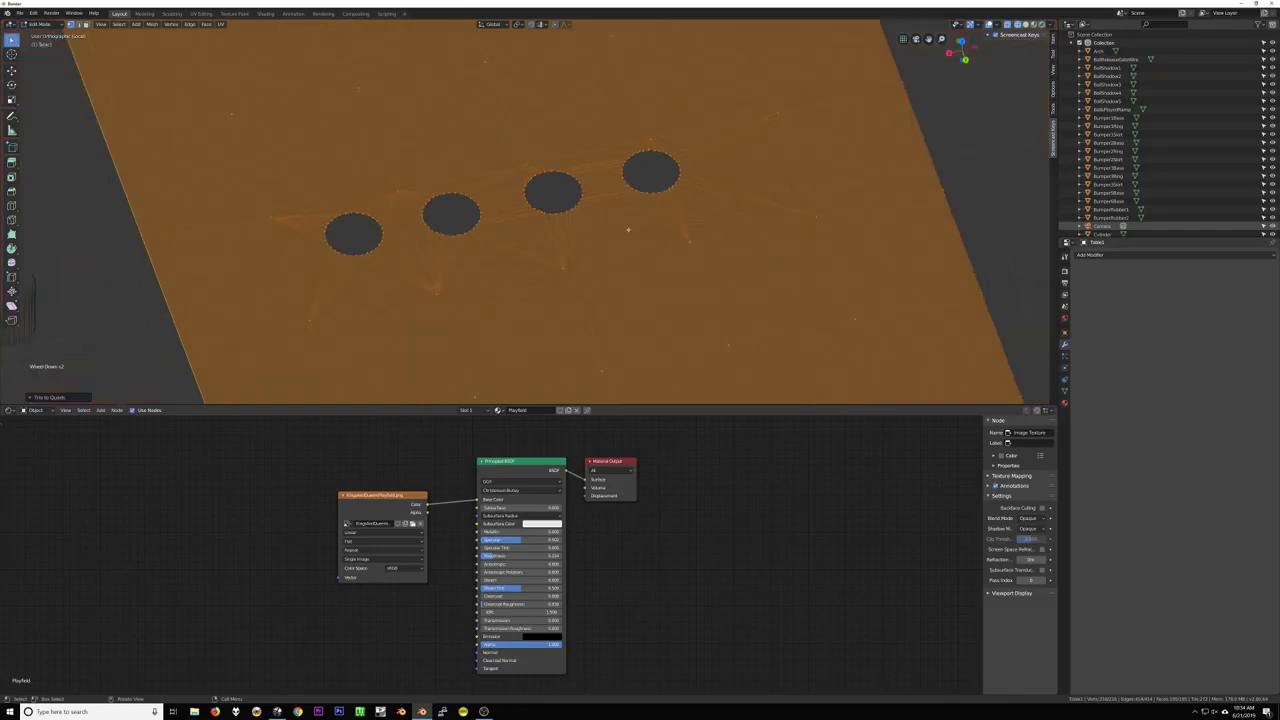
{"action": "mouse_move", "coordinate": [628, 221]}
{"action": "middle_mouse_down"}
{"action": "mouse_move", "coordinate": [603, 220]}
{"action": "mouse_move", "coordinate": [626, 217]}
{"action": "mouse_move", "coordinate": [625, 233]}
{"action": "mouse_move", "coordinate": [637, 218]}
{"action": "middle_mouse_up"}
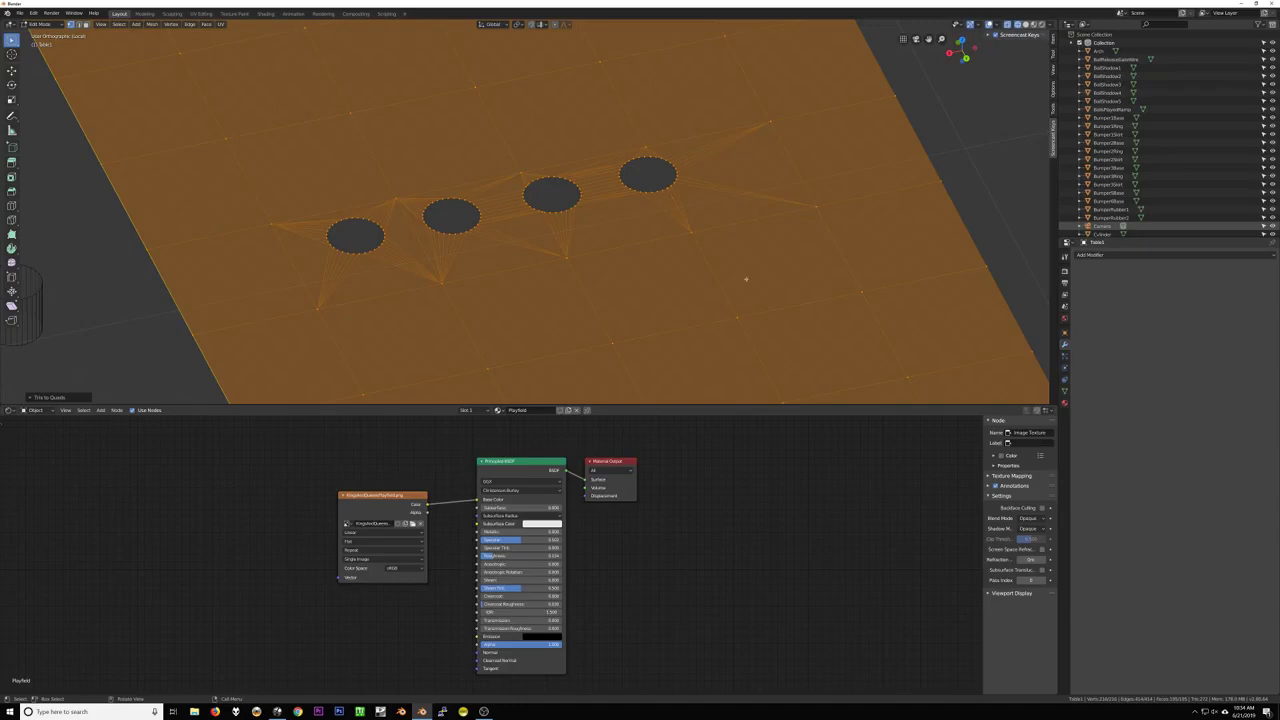
Switch the viewport to LookDev shading and replace the whole-mesh selection with a single vertex beside the Jacks hole
{"action": "key", "text": "z"}
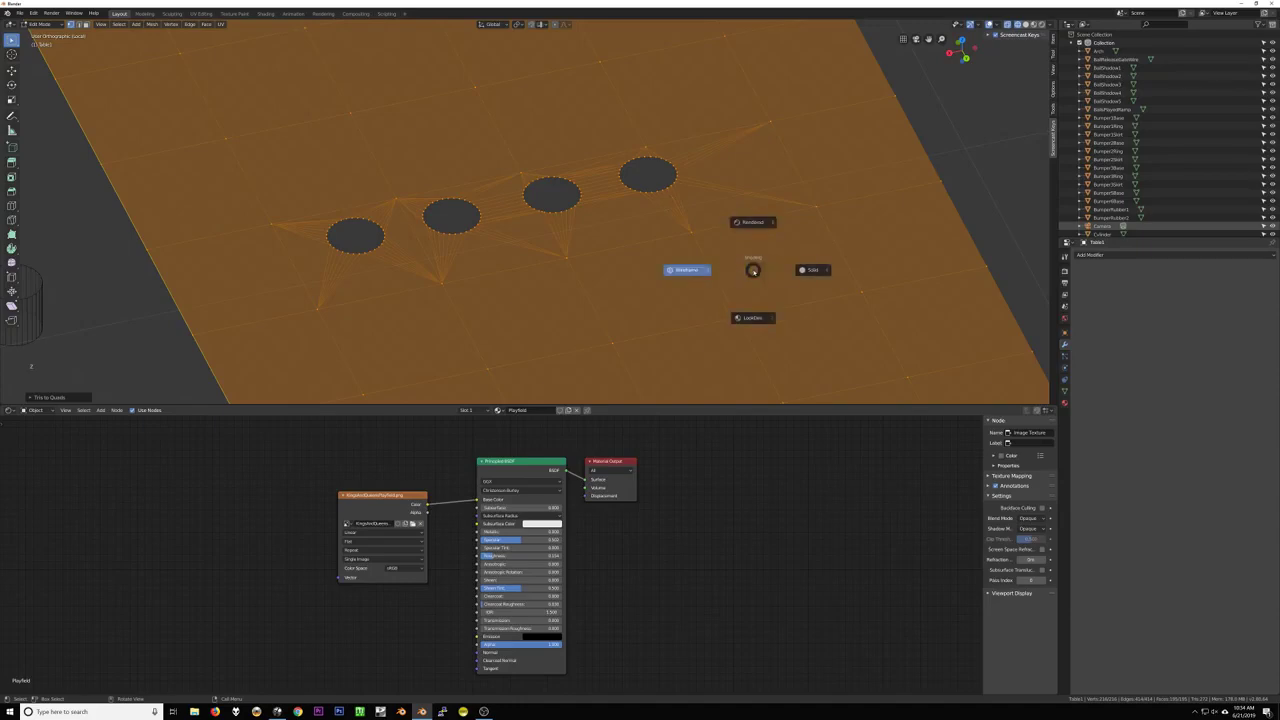
{"action": "left_click", "coordinate": [754, 317]}
{"action": "scroll", "coordinate": [754, 317], "scroll_direction": "down", "scroll_amount": 1}
{"action": "middle_click_drag", "start_coordinate": [754, 317], "coordinate": [731, 218]}
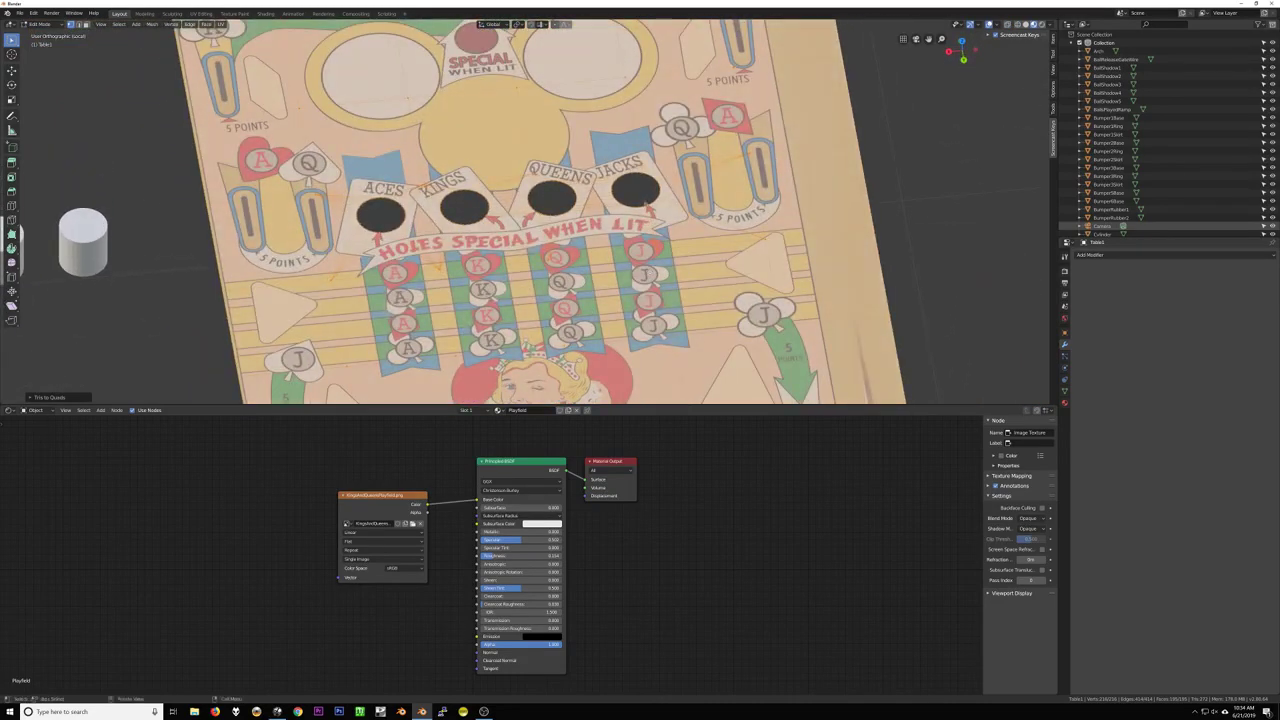
{"action": "left_click", "coordinate": [645, 199]}
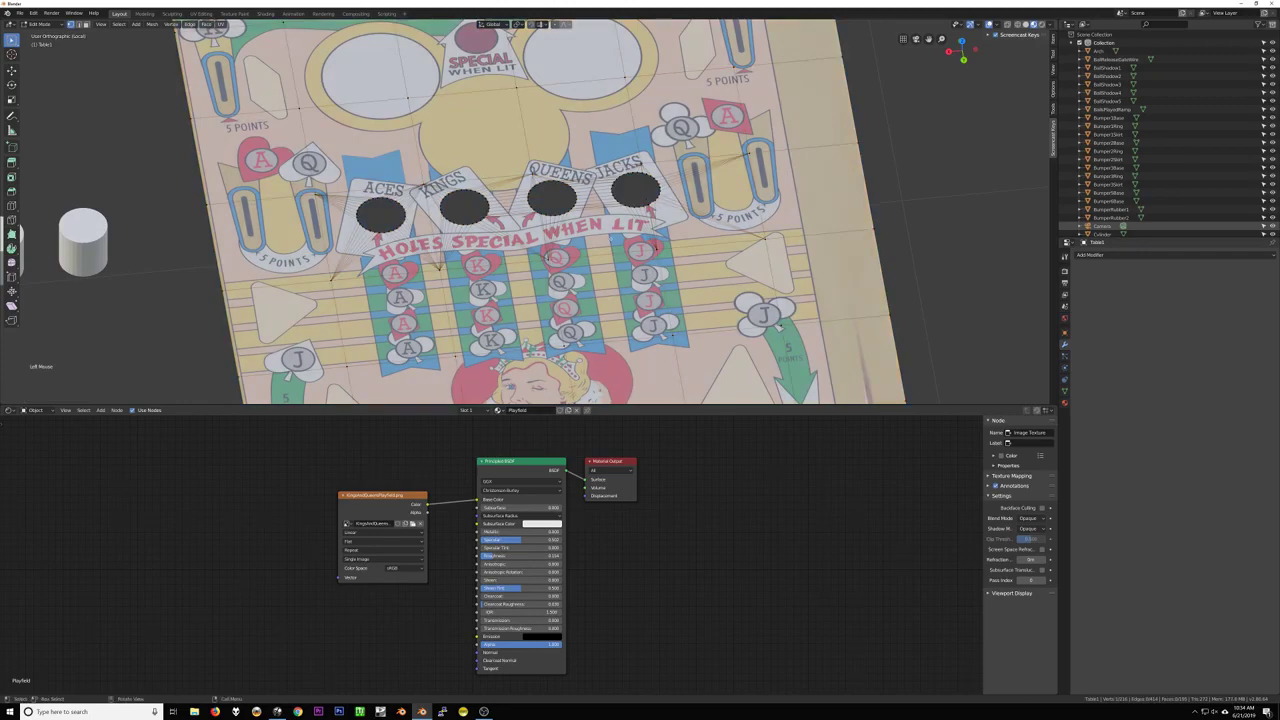
From the top view, select the edge loop around the Aces hole, extrude it in place and scale it slightly inward, excluding Z
{"action": "key", "text": "KP_7"}
{"action": "scroll", "coordinate": [627, 206], "scroll_direction": "up", "scroll_amount": 6}
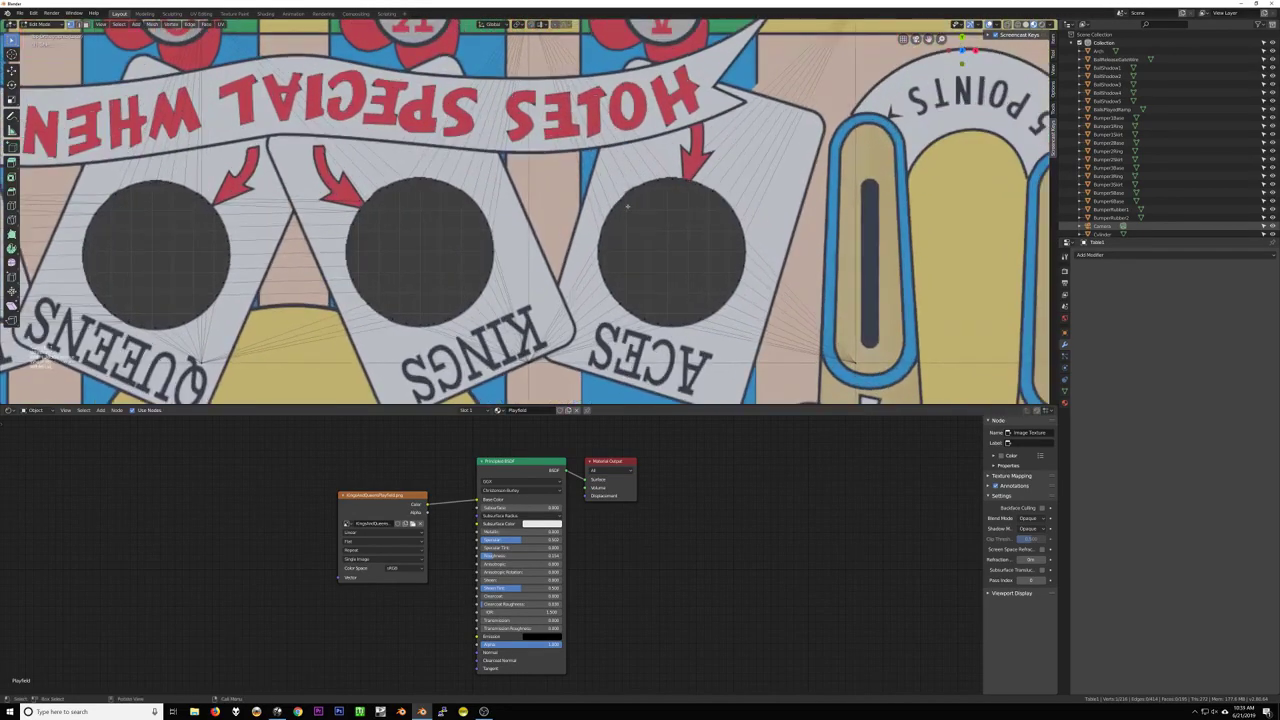
{"action": "left_click", "coordinate": [627, 206]}
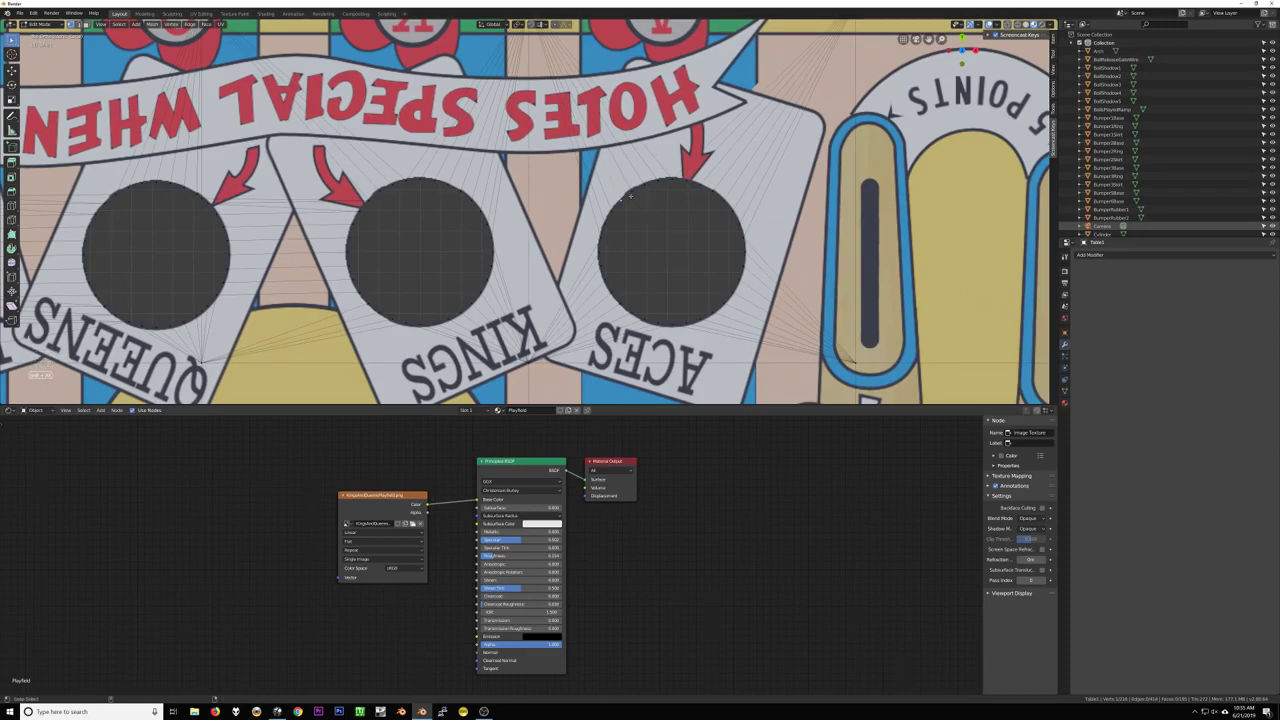
{"action": "left_click", "coordinate": [630, 196], "text": "alt+shift"}
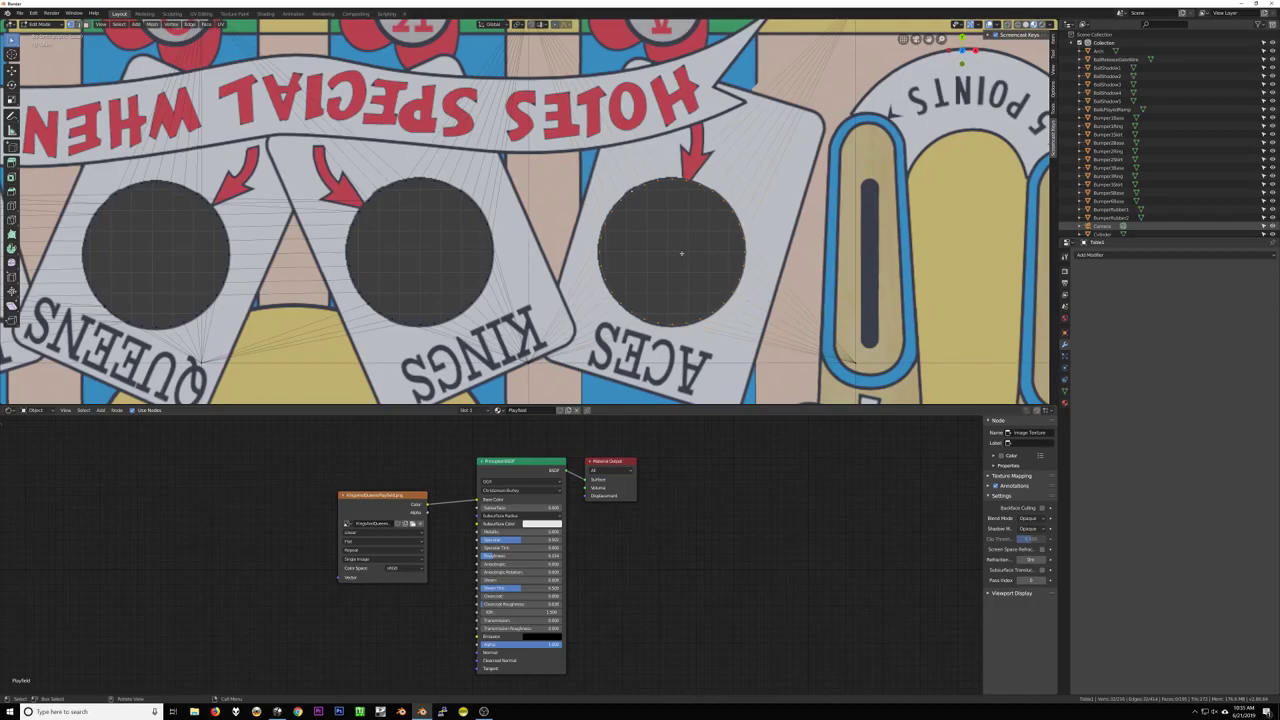
{"action": "key", "text": "e"}
{"action": "right_click", "coordinate": [681, 253]}
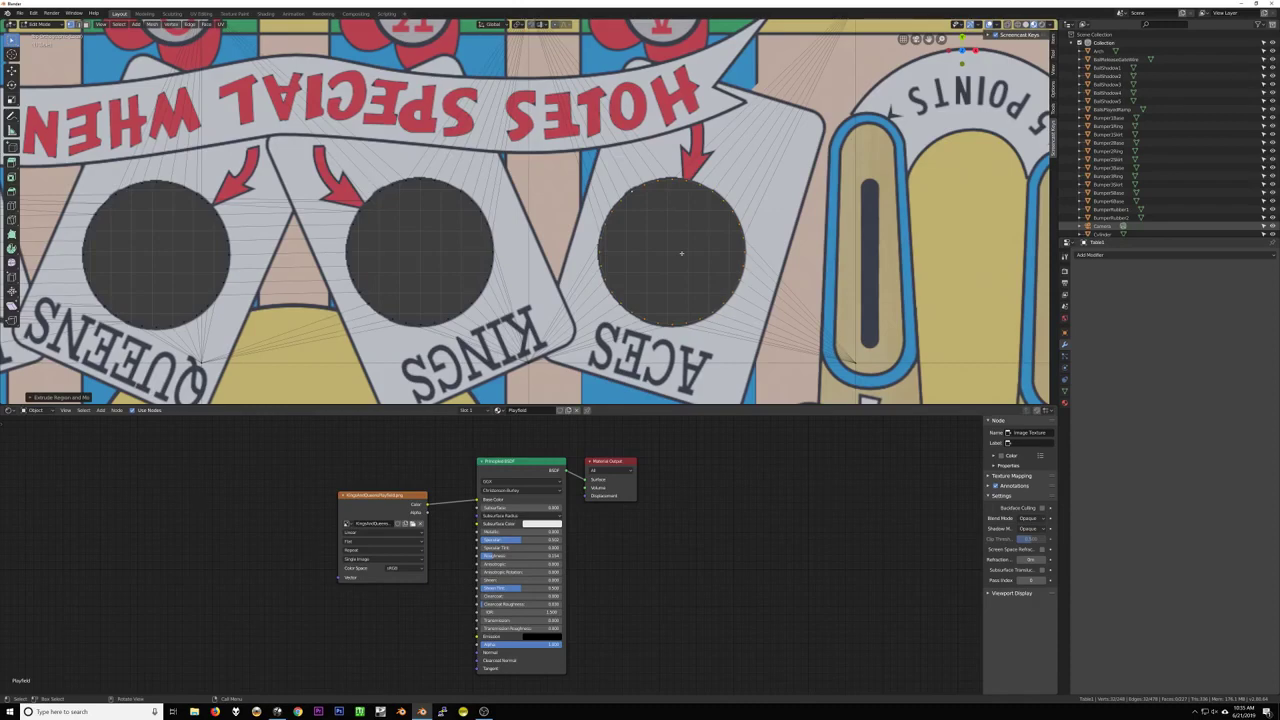
{"action": "key", "text": "s"}
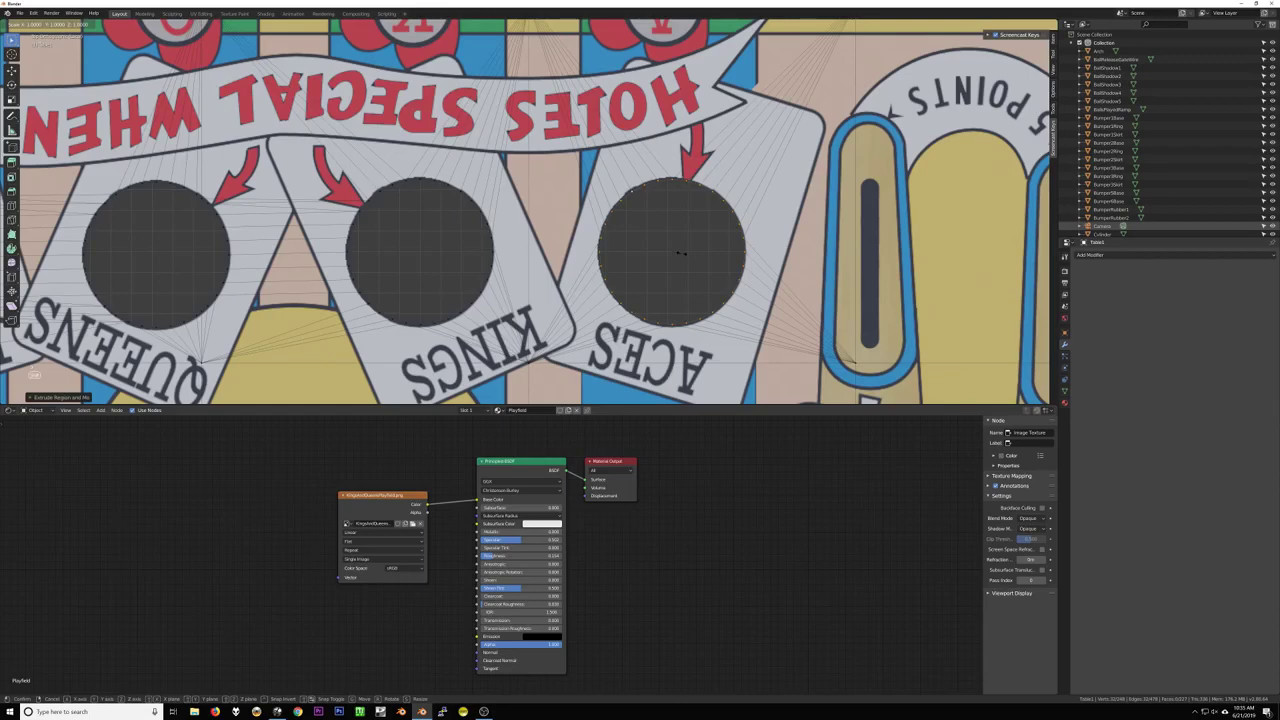
{"action": "key", "text": "shift+z"}
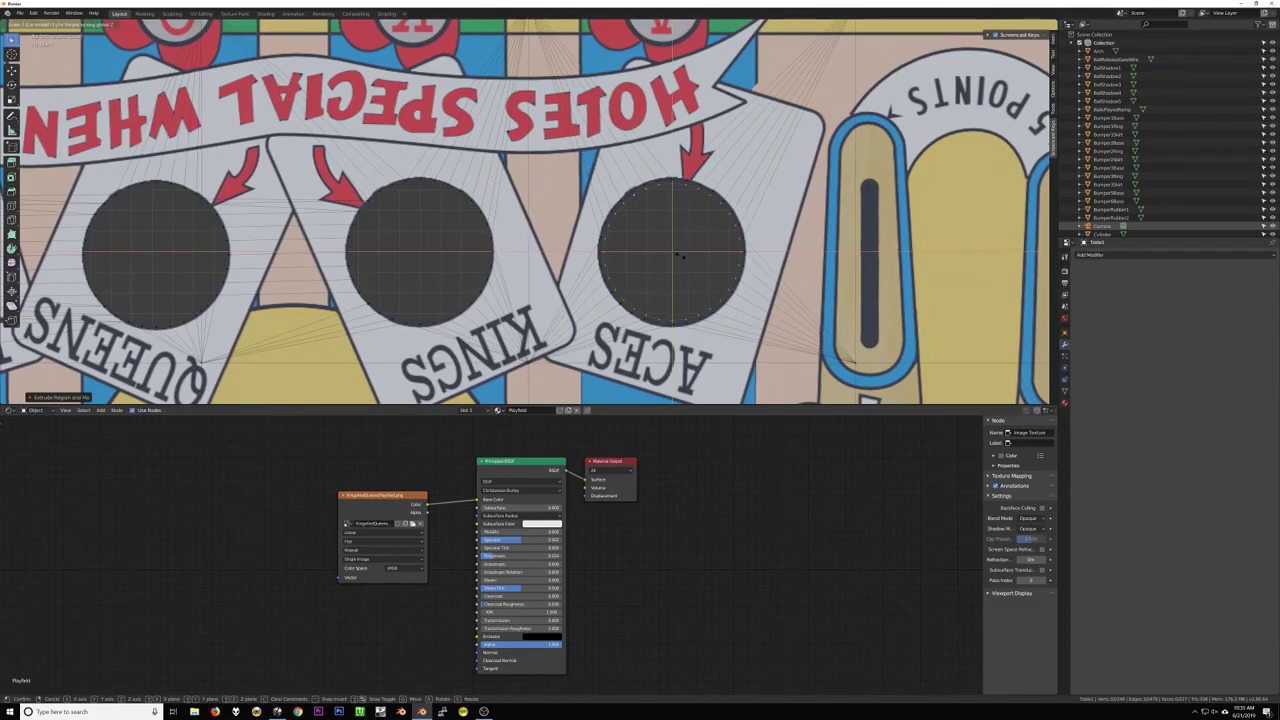
{"action": "left_click", "coordinate": [680, 256]}
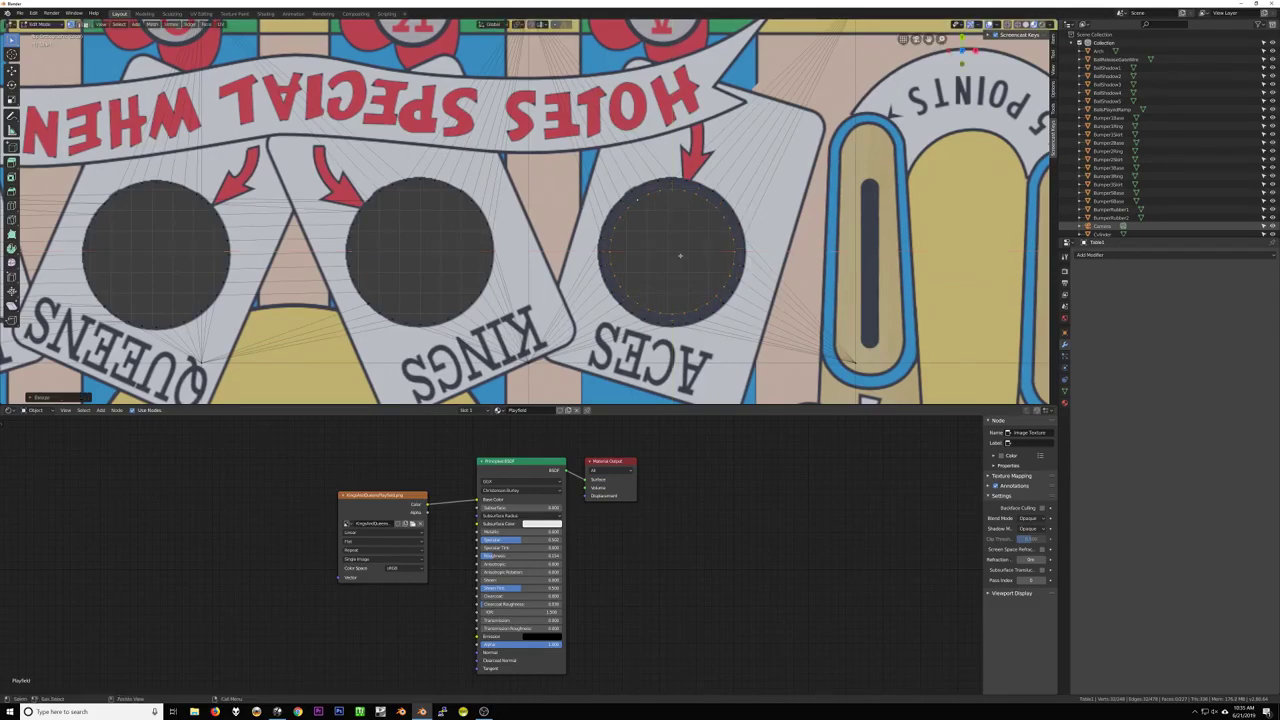
Select the edge loop around the Kings hole and extrude it in place
{"action": "left_click", "coordinate": [459, 217]}
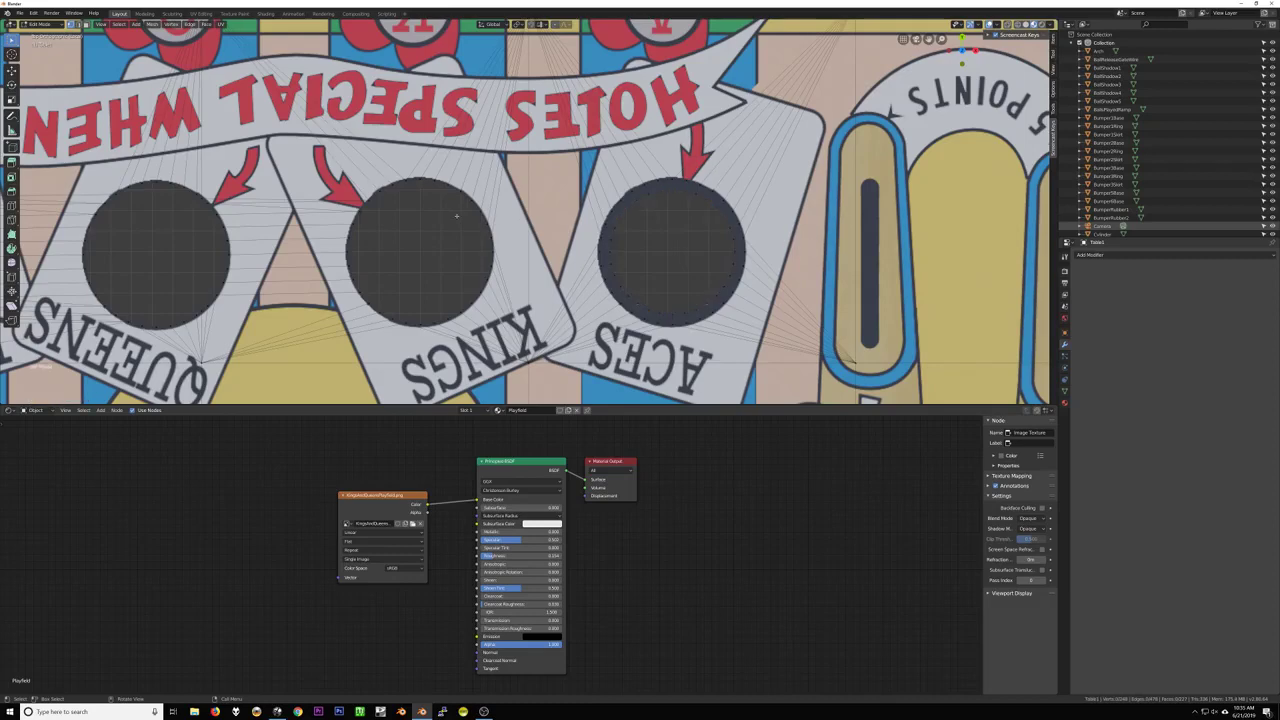
{"action": "left_click", "coordinate": [467, 209], "text": "alt+shift"}
{"action": "key", "text": "e"}
{"action": "right_click", "coordinate": [467, 209]}
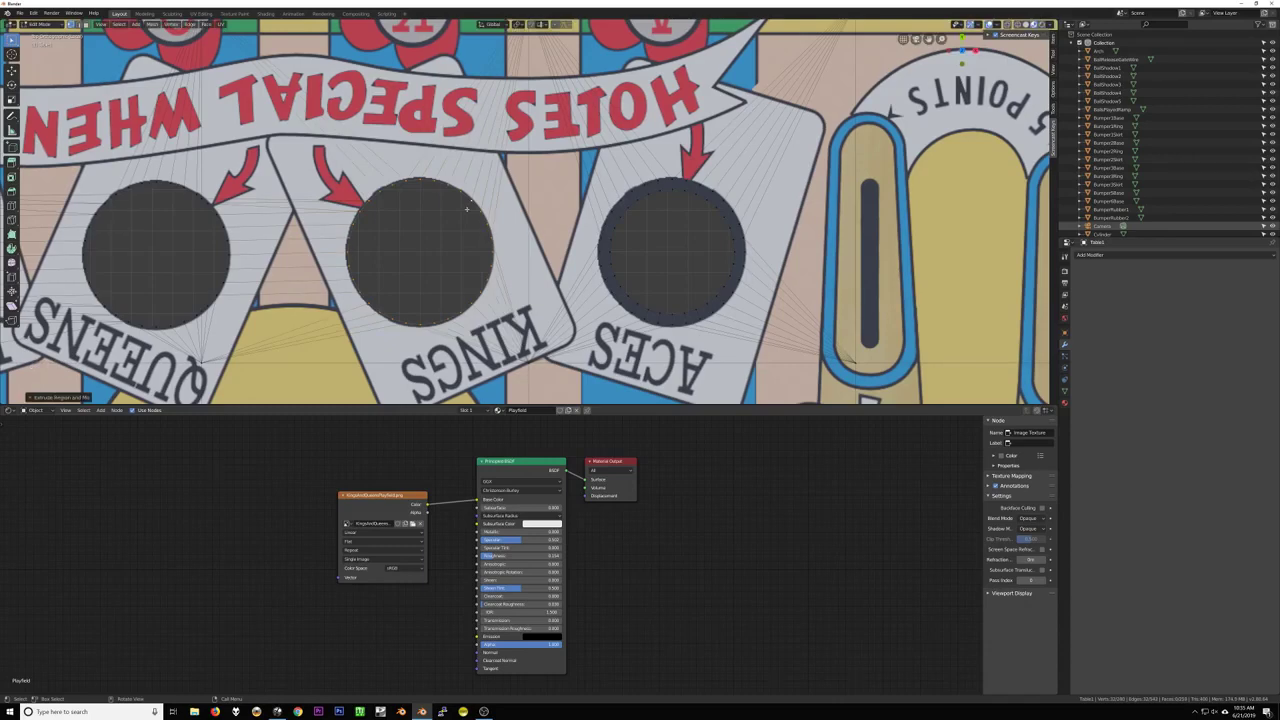
Try to scale the extruded Kings hole loop without affecting Z, and undo the scaling
{"action": "key", "text": "s"}
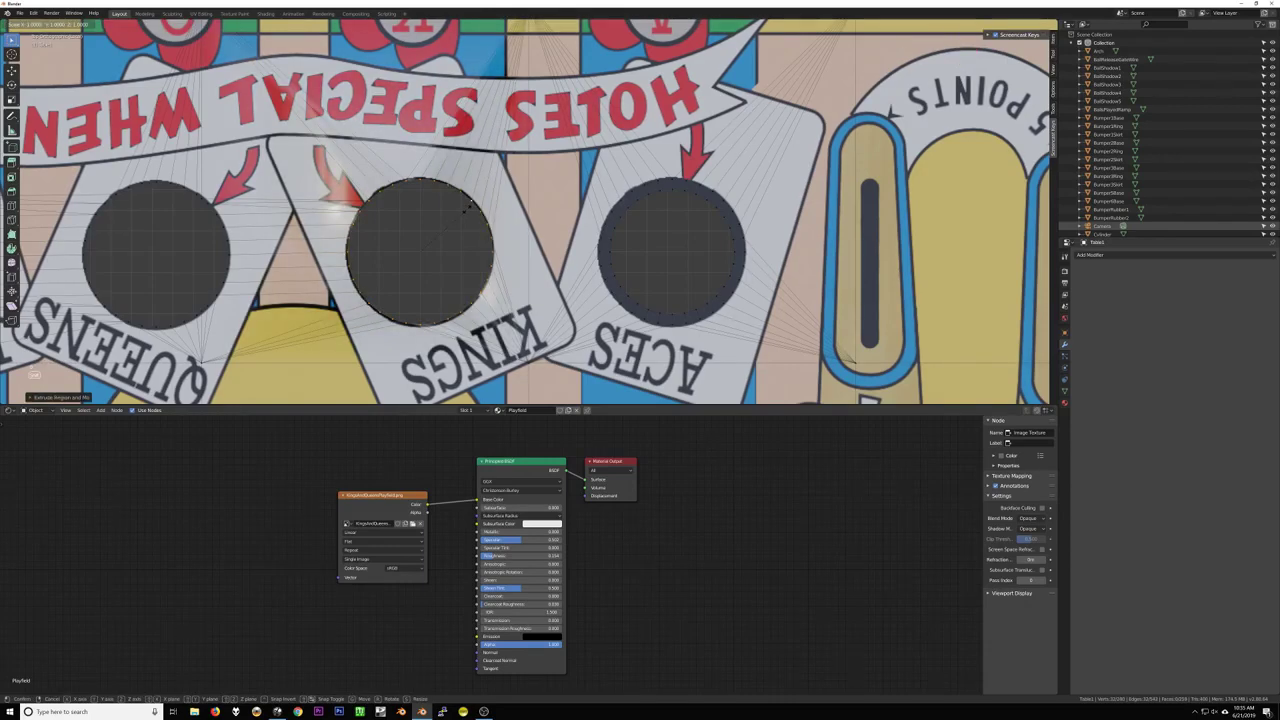
{"action": "key", "text": "shift+z"}
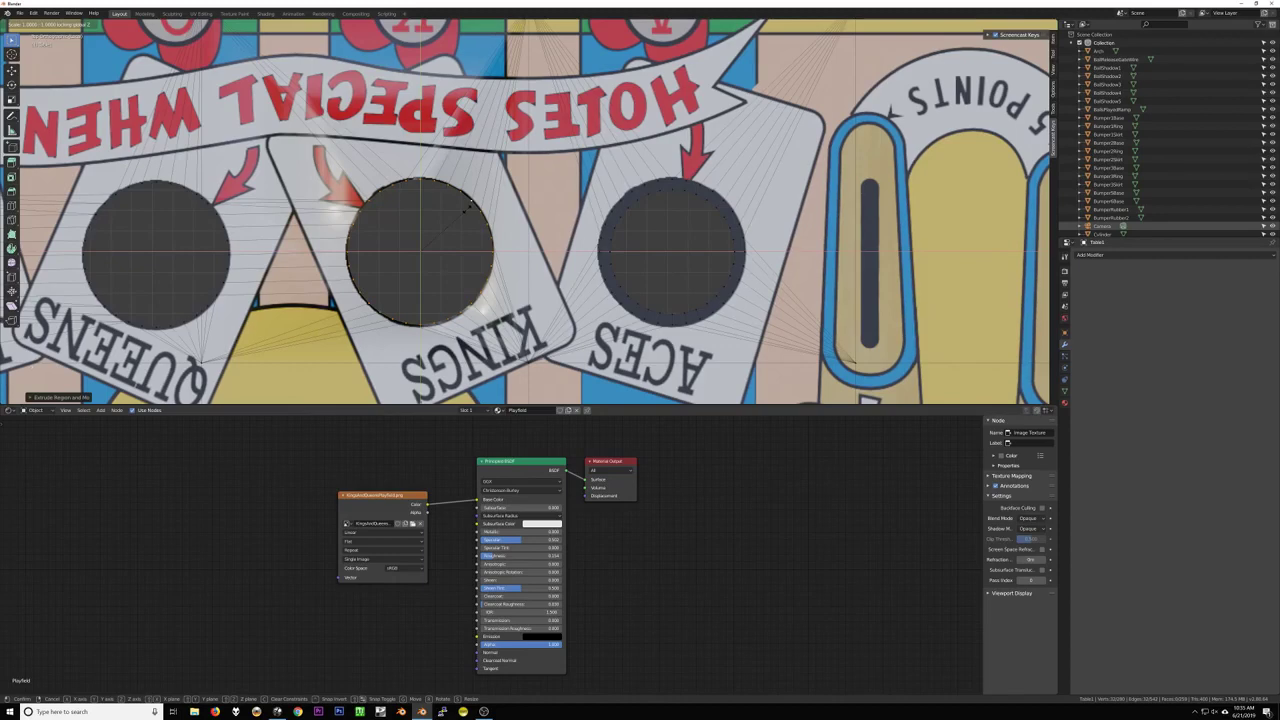
{"action": "left_click", "coordinate": [467, 209]}
{"action": "key", "text": "period"}
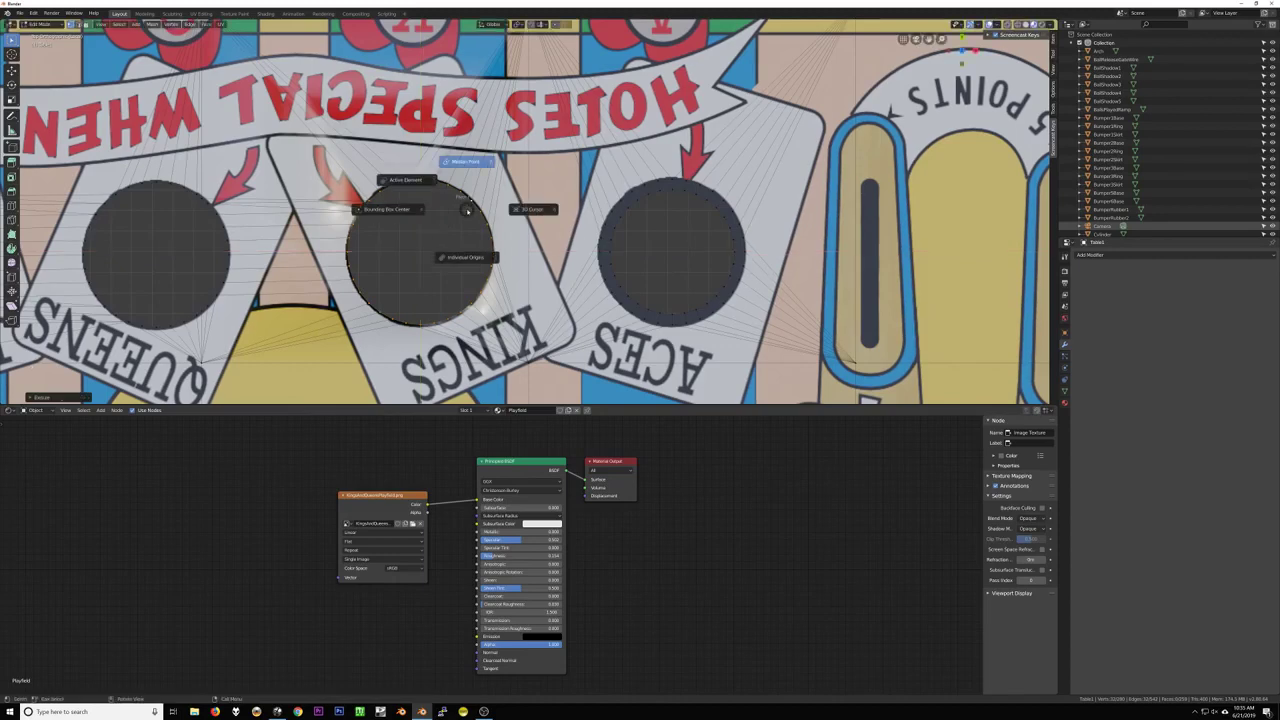
{"action": "key", "text": "Escape"}
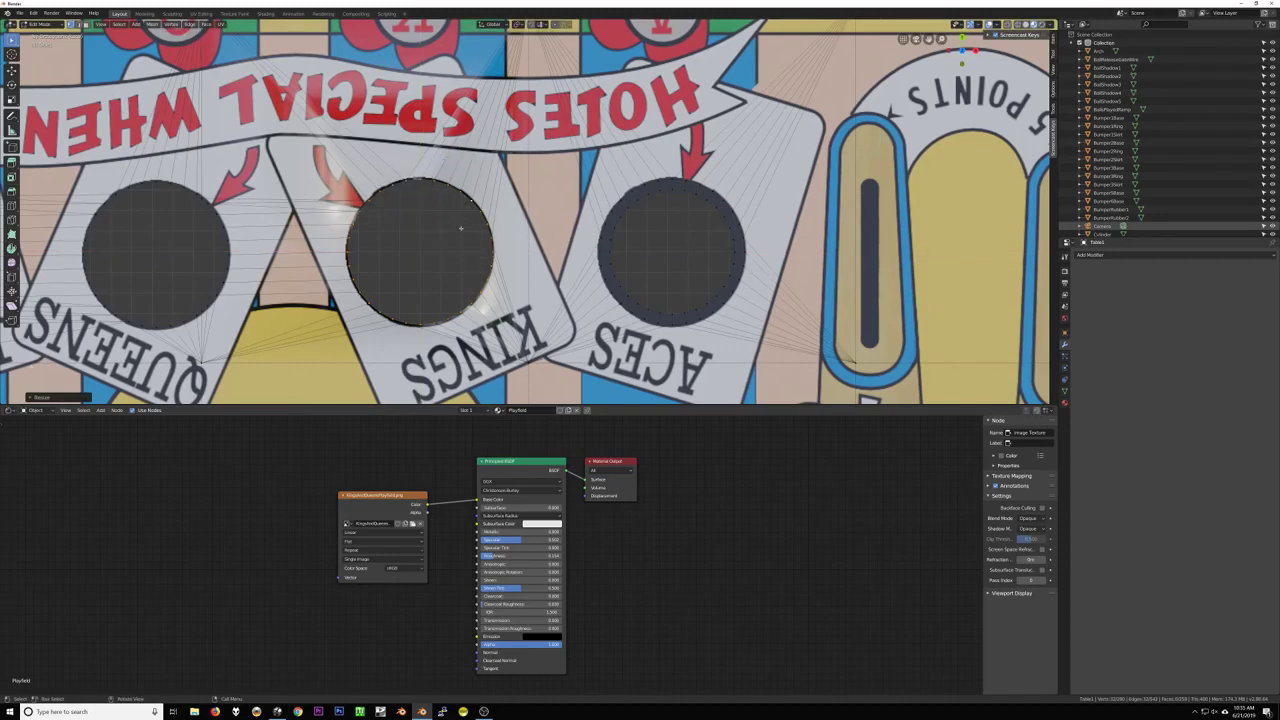
{"action": "key", "text": "ctrl+z"}
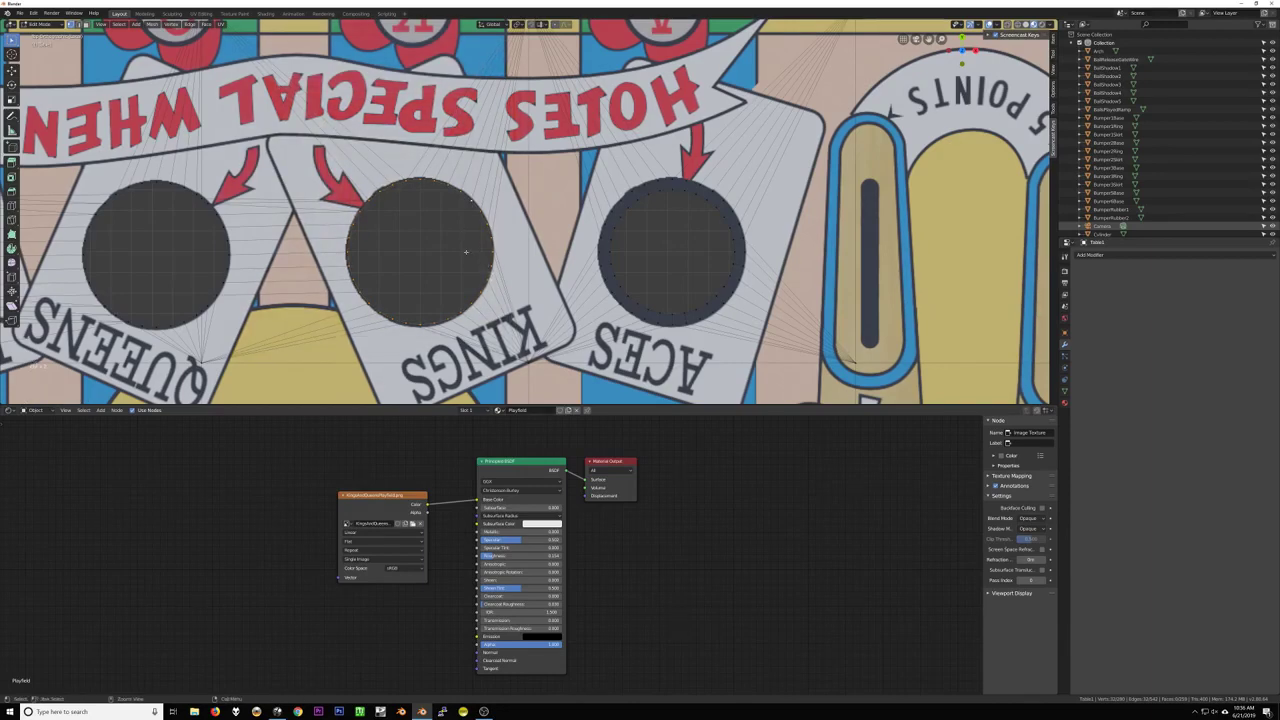
Scale the extruded Kings hole loop slightly inward, excluding the Z axis, to form an inner ring like the Aces hole's
{"action": "key", "text": "s"}
{"action": "key", "text": "shift+z"}
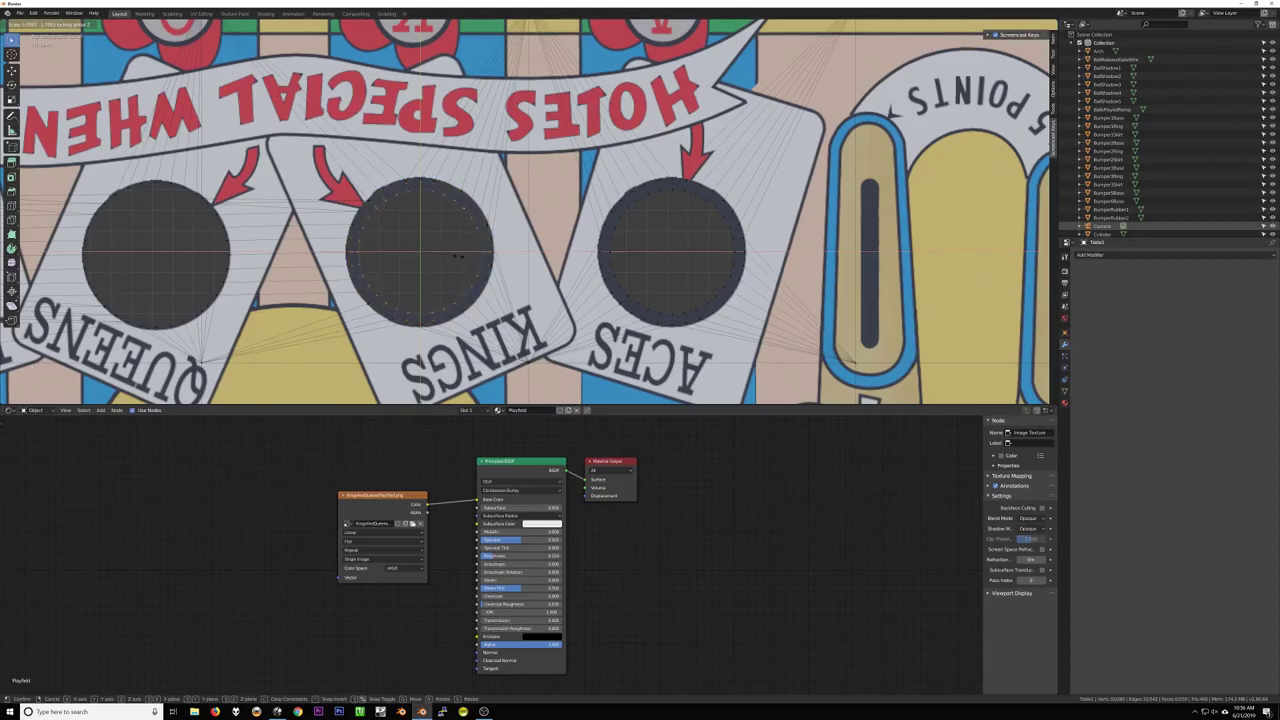
{"action": "key", "text": "1"}
{"action": "key", "text": "Return"}
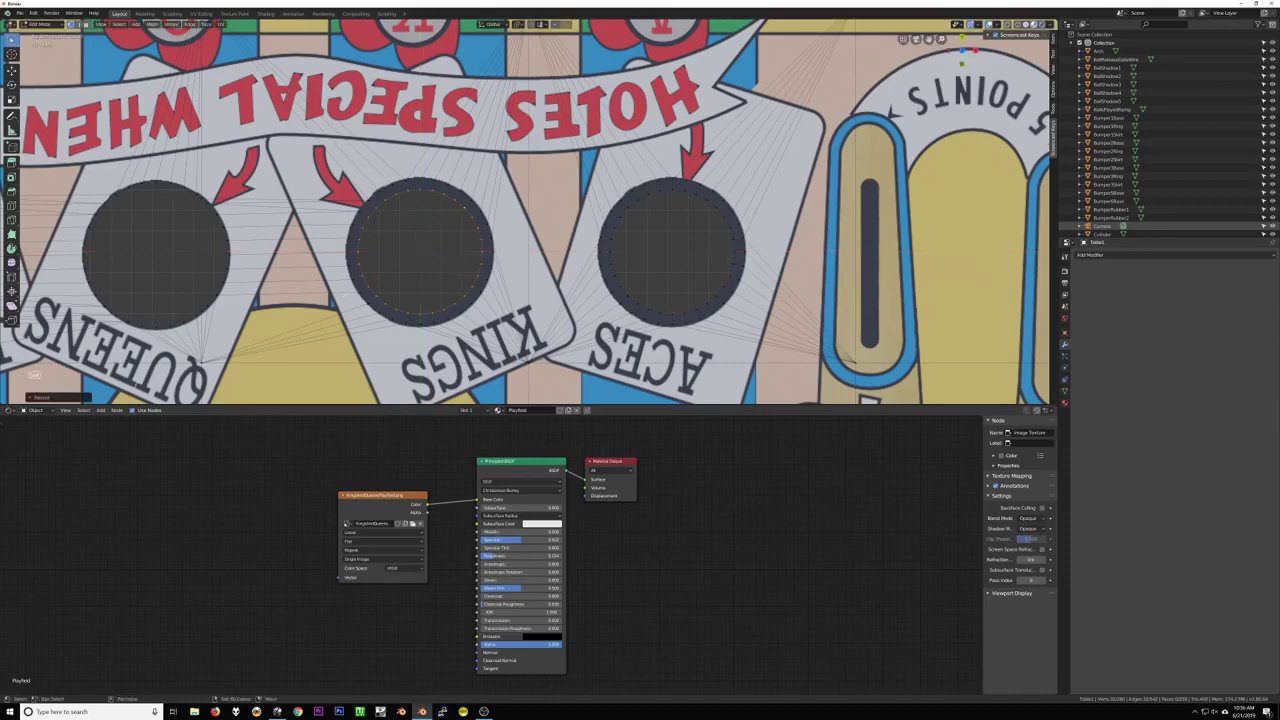
Select the edge loop around the Queens hole, extrude it in place and scale it slightly inward, excluding Z
{"action": "middle_click_drag", "start_coordinate": [200, 307], "coordinate": [505, 312], "text": "shift"}
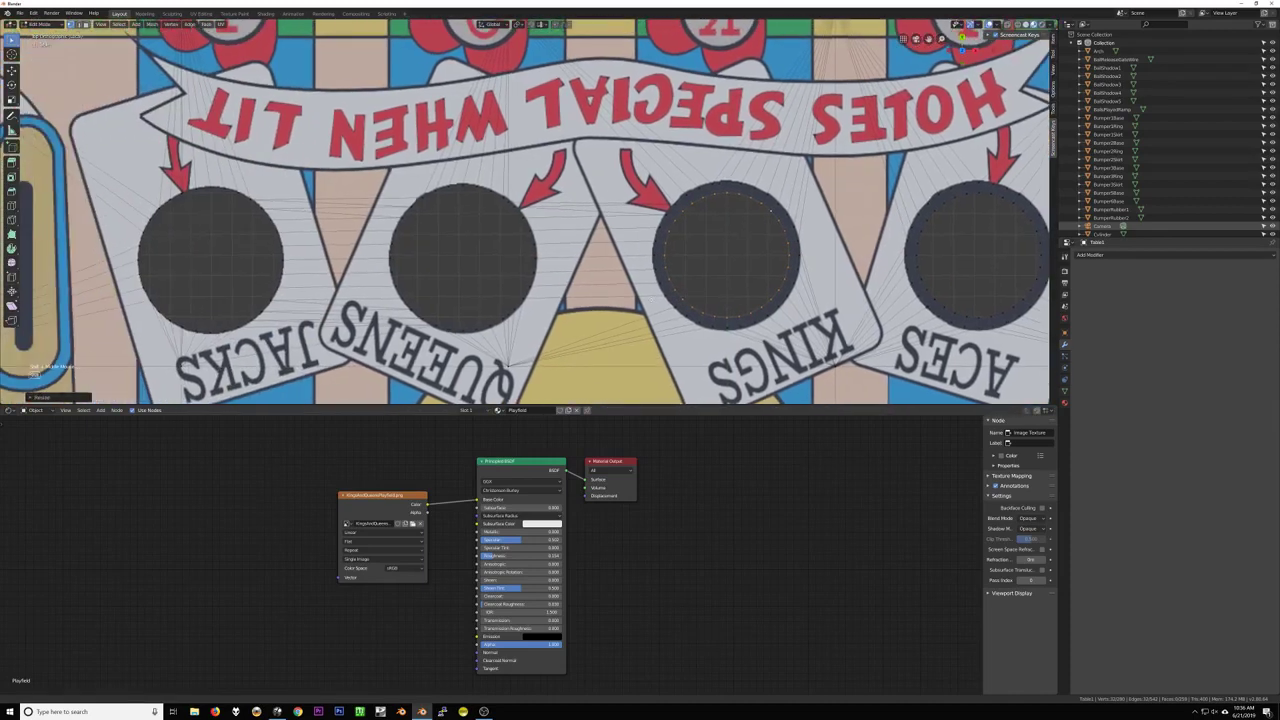
{"action": "left_click", "coordinate": [505, 312], "text": "shift+super"}
{"action": "left_click", "coordinate": [505, 312], "text": "alt+shift"}
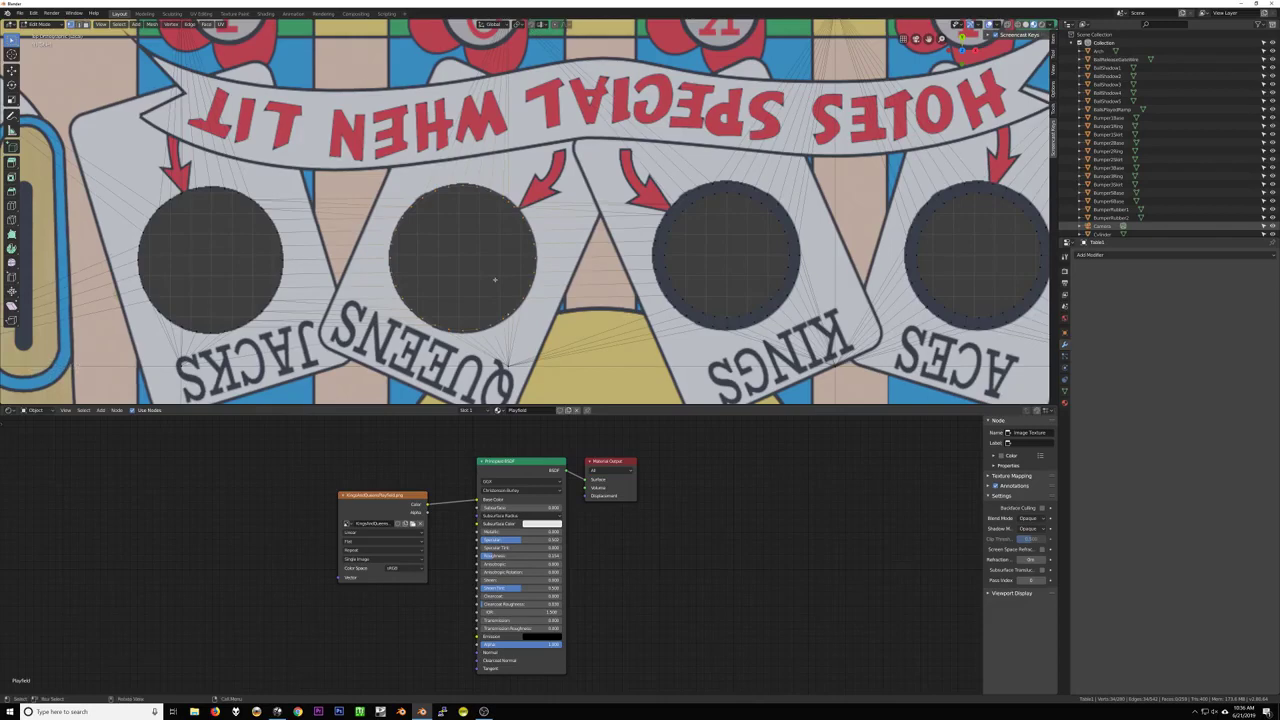
{"action": "key", "text": "s"}
{"action": "right_click", "coordinate": [494, 279]}
{"action": "key", "text": "s"}
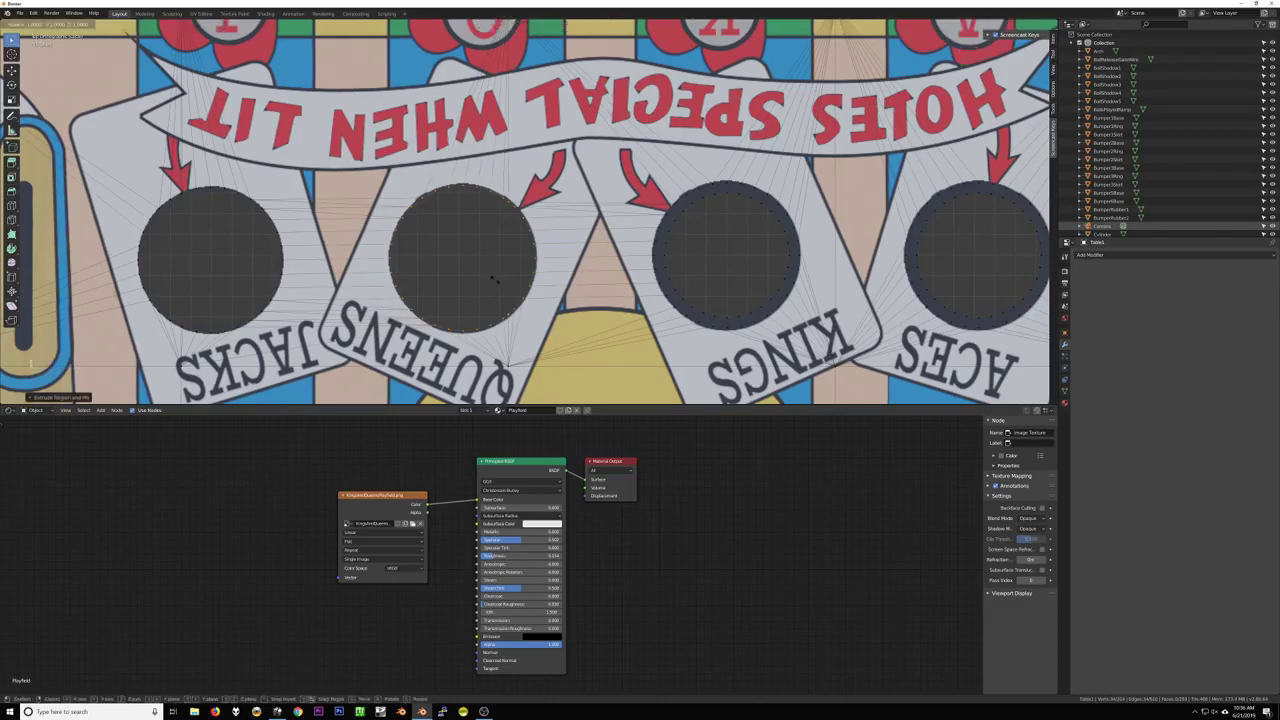
{"action": "key", "text": "shift+z"}
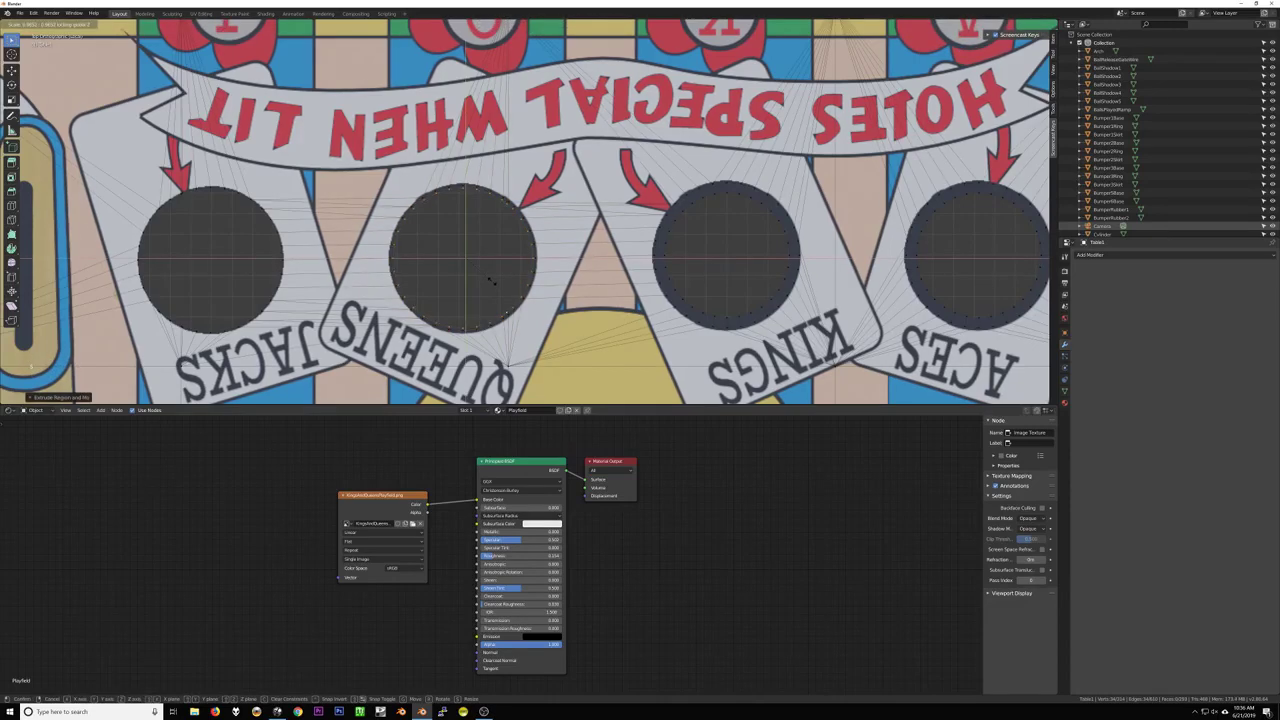
{"action": "key", "text": "1"}
{"action": "key", "text": "Return"}
Select the edge loop around the Jacks hole, extrude it in place and scale it slightly inward, excluding the Z axis
{"action": "left_click", "coordinate": [263, 256]}
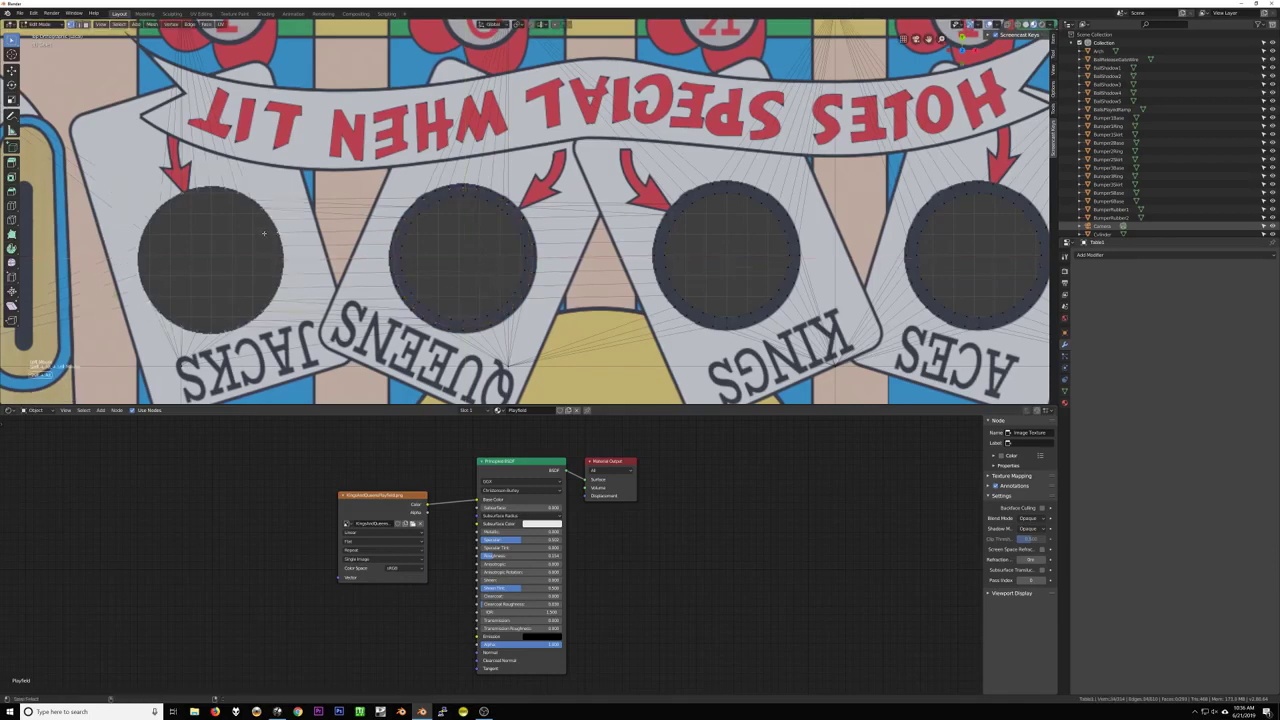
{"action": "key", "text": "e"}
{"action": "left_click", "coordinate": [240, 256]}
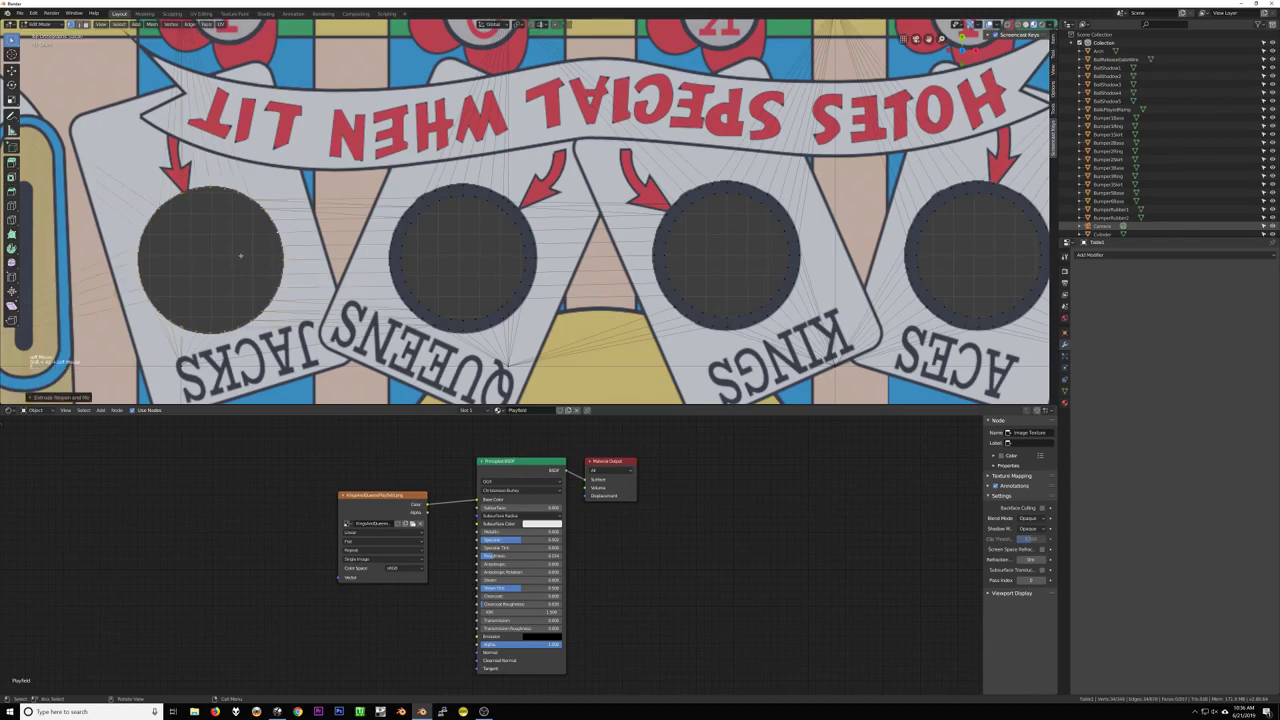
{"action": "key", "text": "s"}
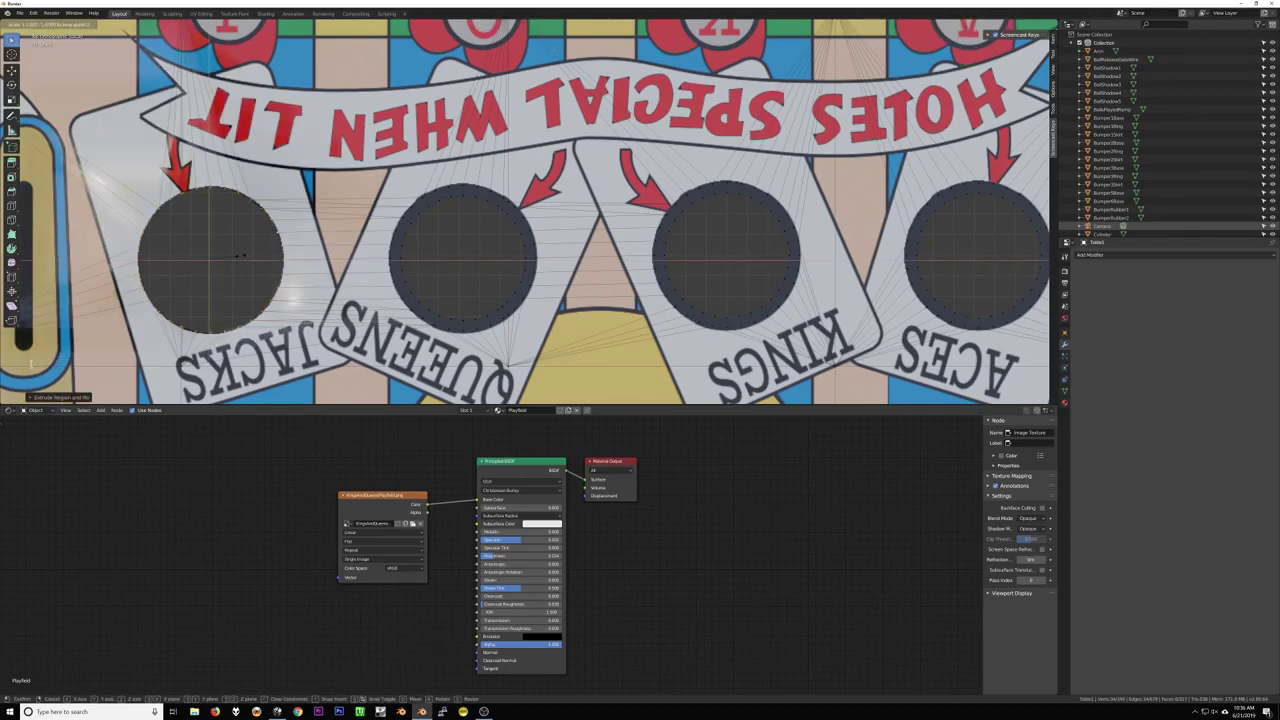
{"action": "key", "text": "shift+z"}
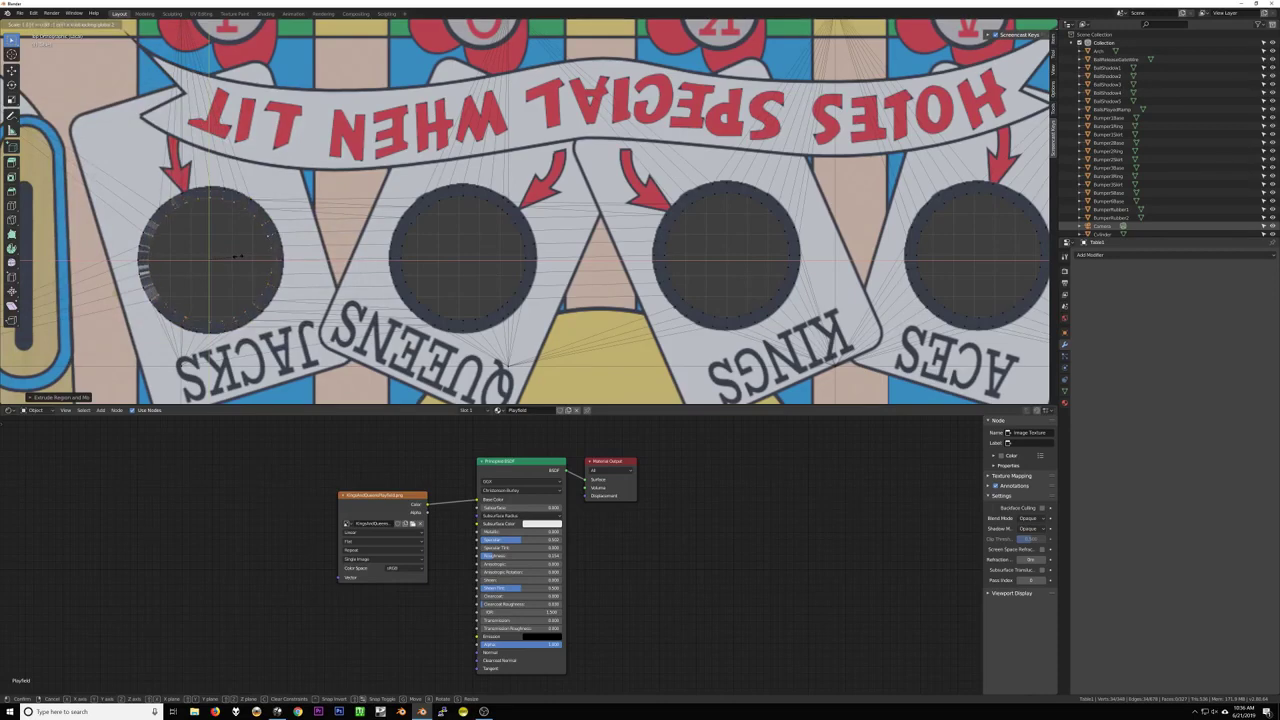
{"action": "left_click", "coordinate": [237, 256]}
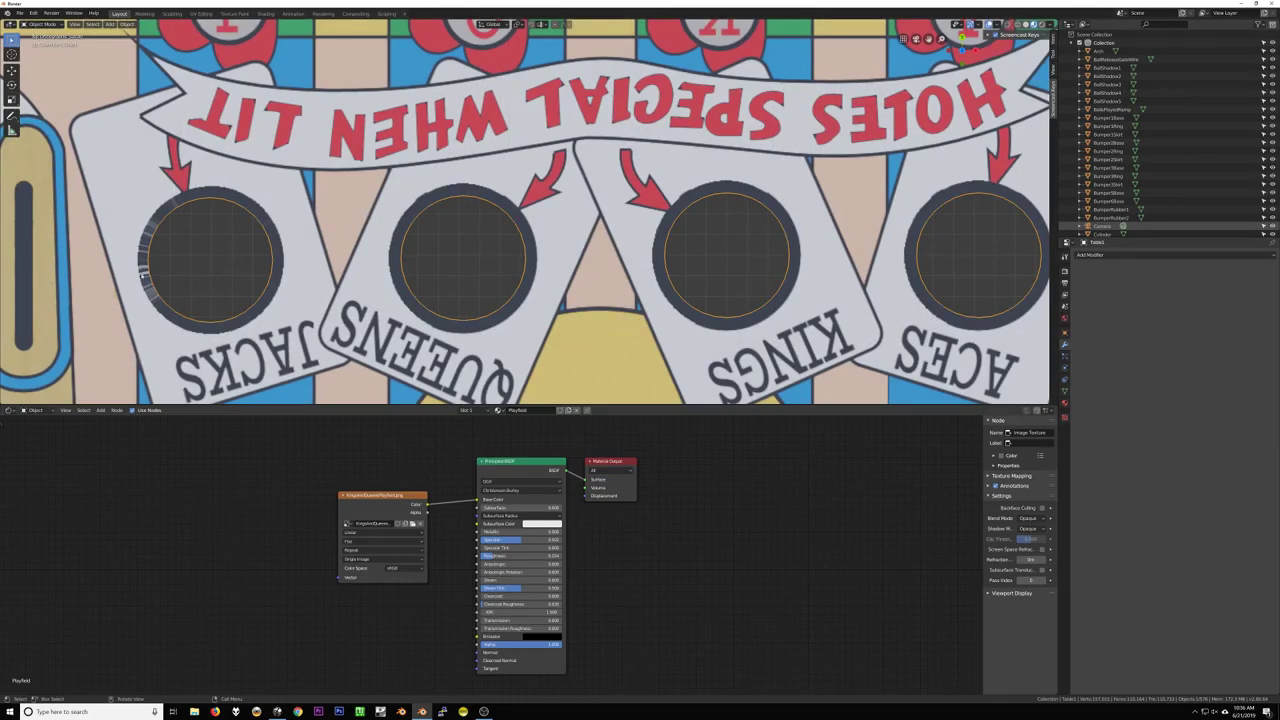
Select the entire playfield mesh and show its UV layout around the Queens hole in the UV Editing workspace
{"action": "key", "text": "Tab"}
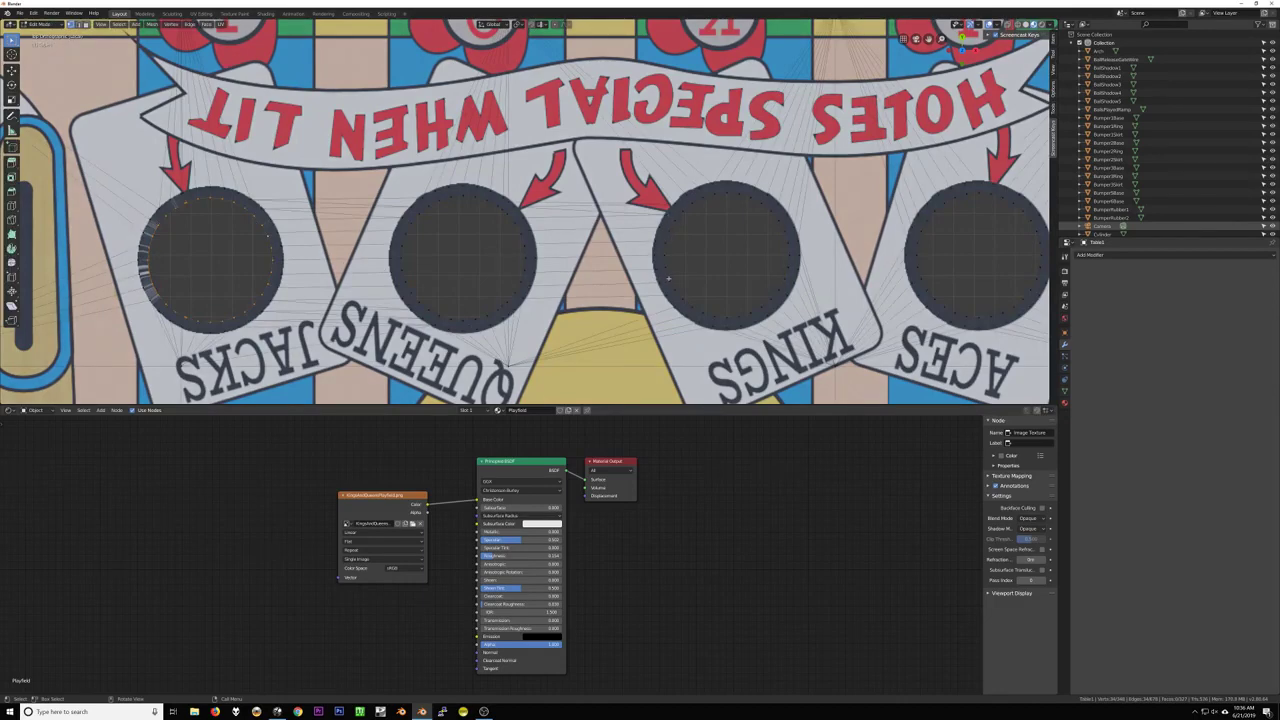
{"action": "key", "text": "Tab"}
{"action": "key", "text": "Tab"}
{"action": "scroll", "coordinate": [715, 311], "scroll_direction": "down", "scroll_amount": 3}
{"action": "scroll", "coordinate": [715, 311], "scroll_direction": "up", "scroll_amount": 1}
{"action": "middle_click_drag", "start_coordinate": [715, 311], "coordinate": [612, 315], "text": "shift"}
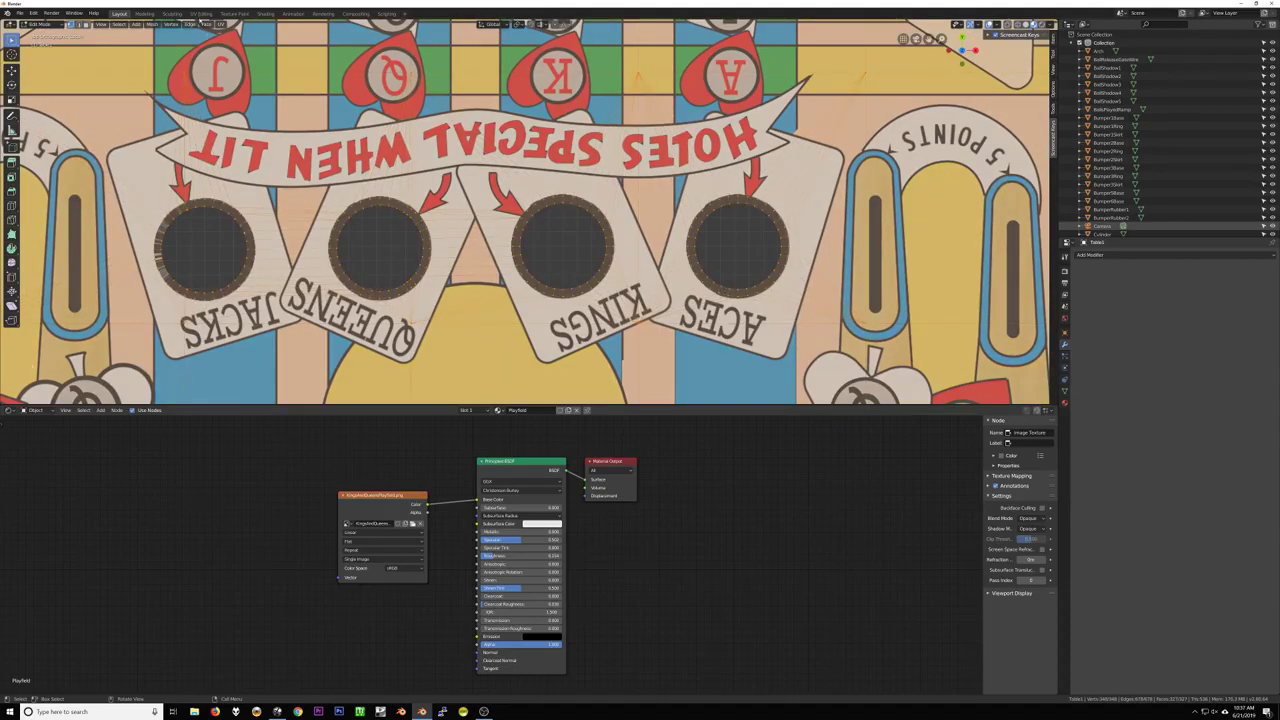
{"action": "left_click", "coordinate": [200, 14]}
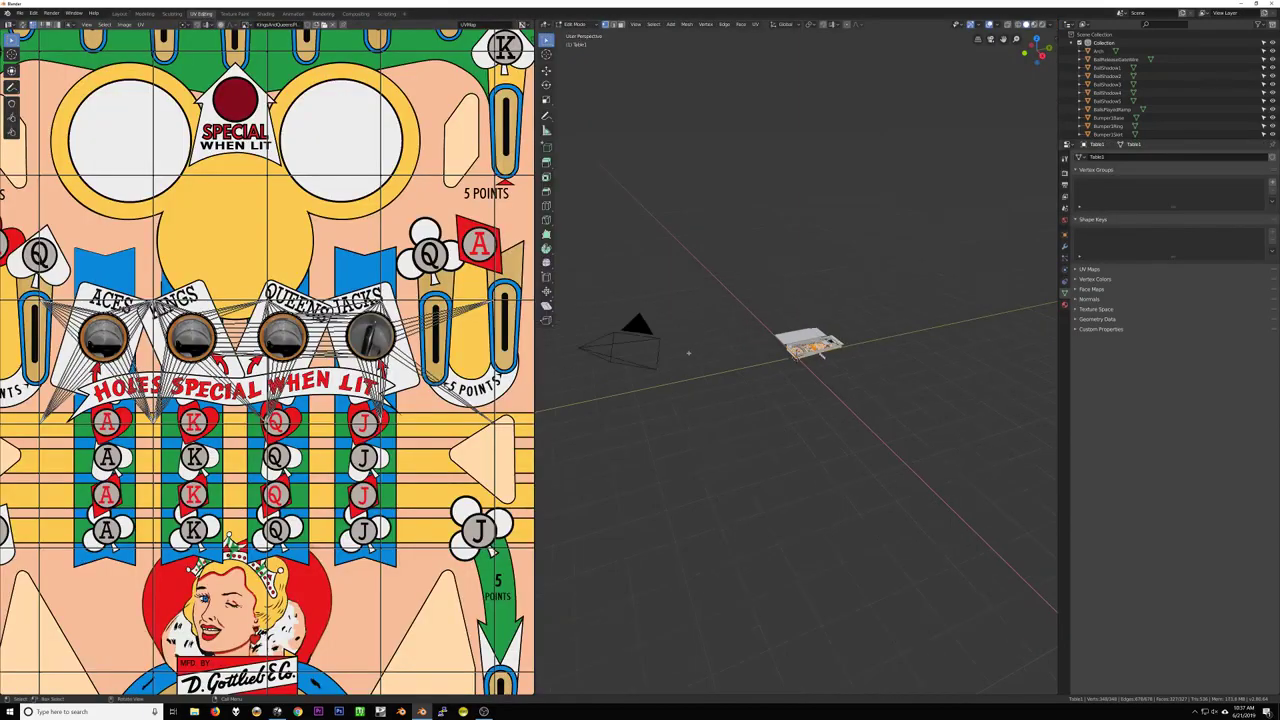
{"action": "scroll", "coordinate": [690, 353], "scroll_direction": "down", "scroll_amount": 2}
{"action": "middle_click_drag", "start_coordinate": [908, 374], "coordinate": [825, 426]}
{"action": "scroll", "coordinate": [457, 422], "scroll_direction": "down", "scroll_amount": 1}
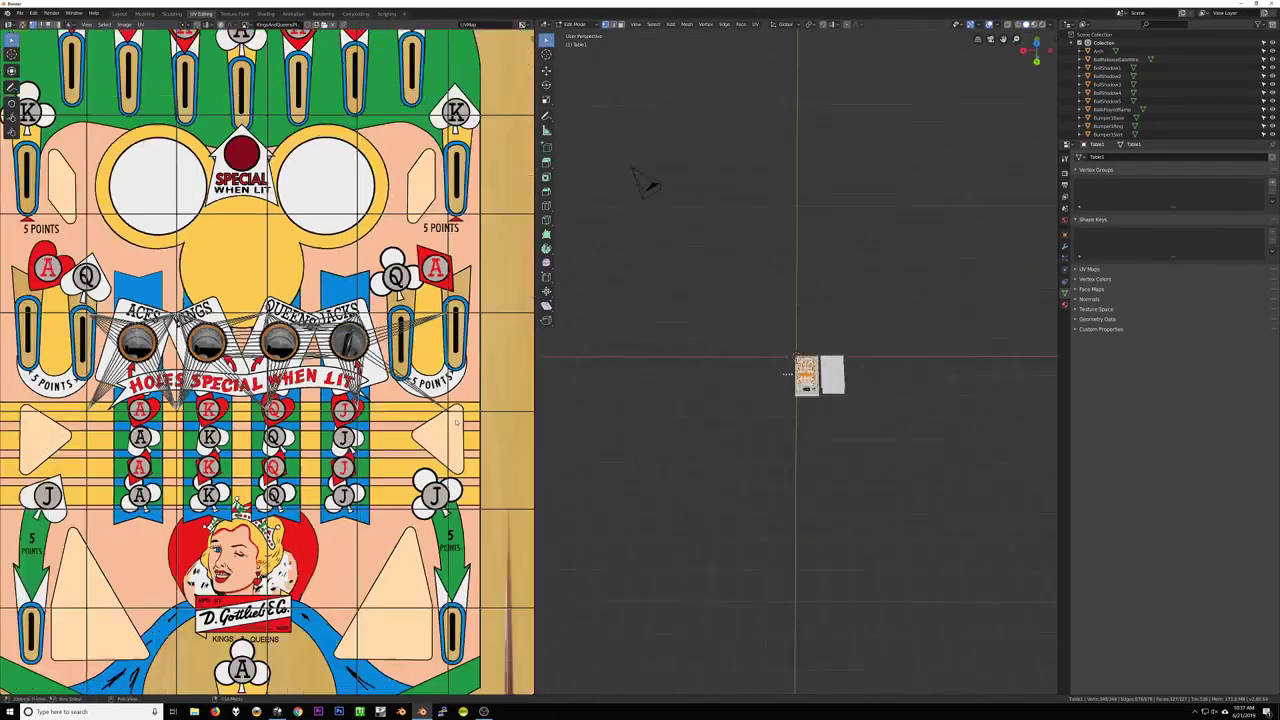
{"action": "scroll", "coordinate": [455, 422], "scroll_direction": "down", "scroll_amount": 4}
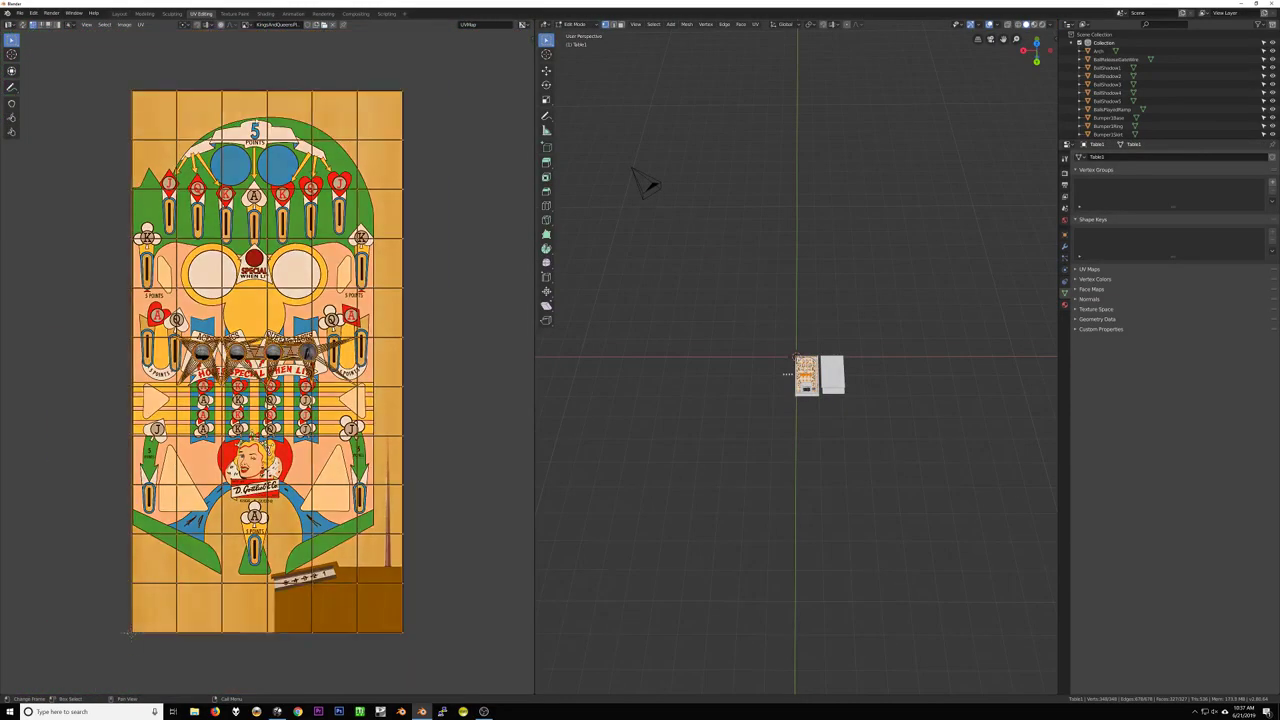
{"action": "scroll", "coordinate": [270, 301], "scroll_direction": "up", "scroll_amount": 9}
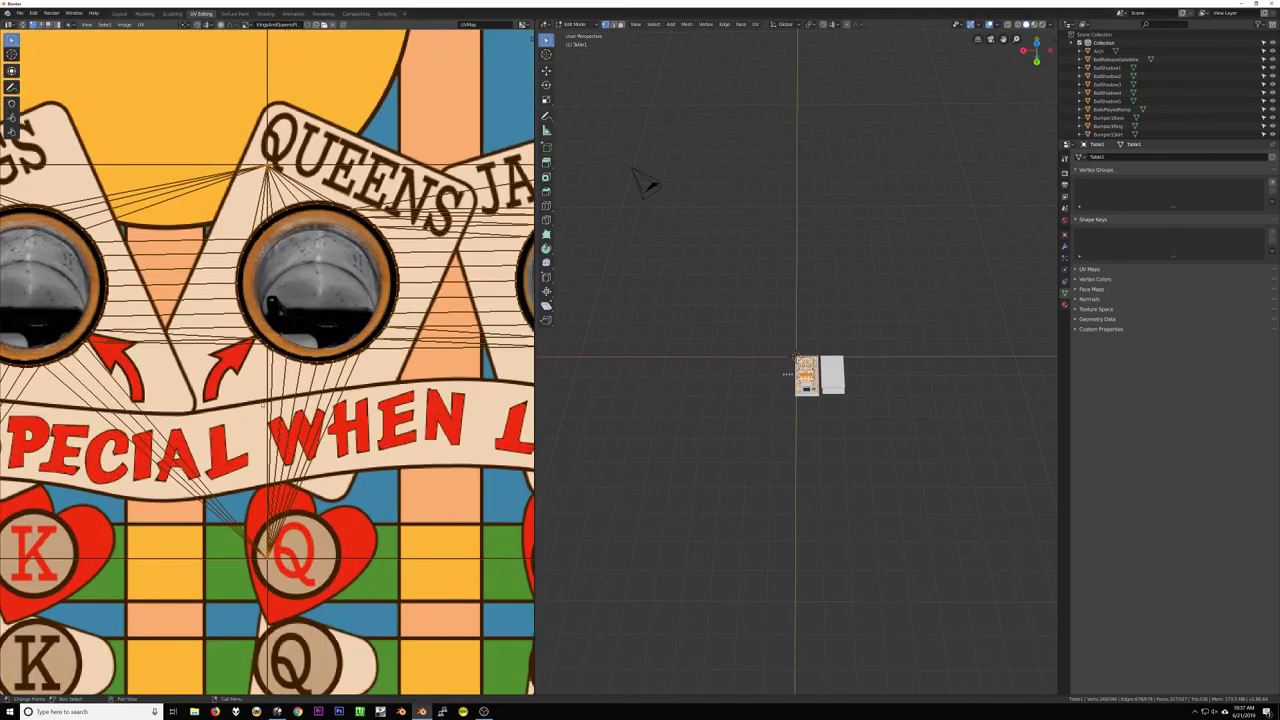
{"action": "scroll", "coordinate": [273, 345], "scroll_direction": "up", "scroll_amount": 3}
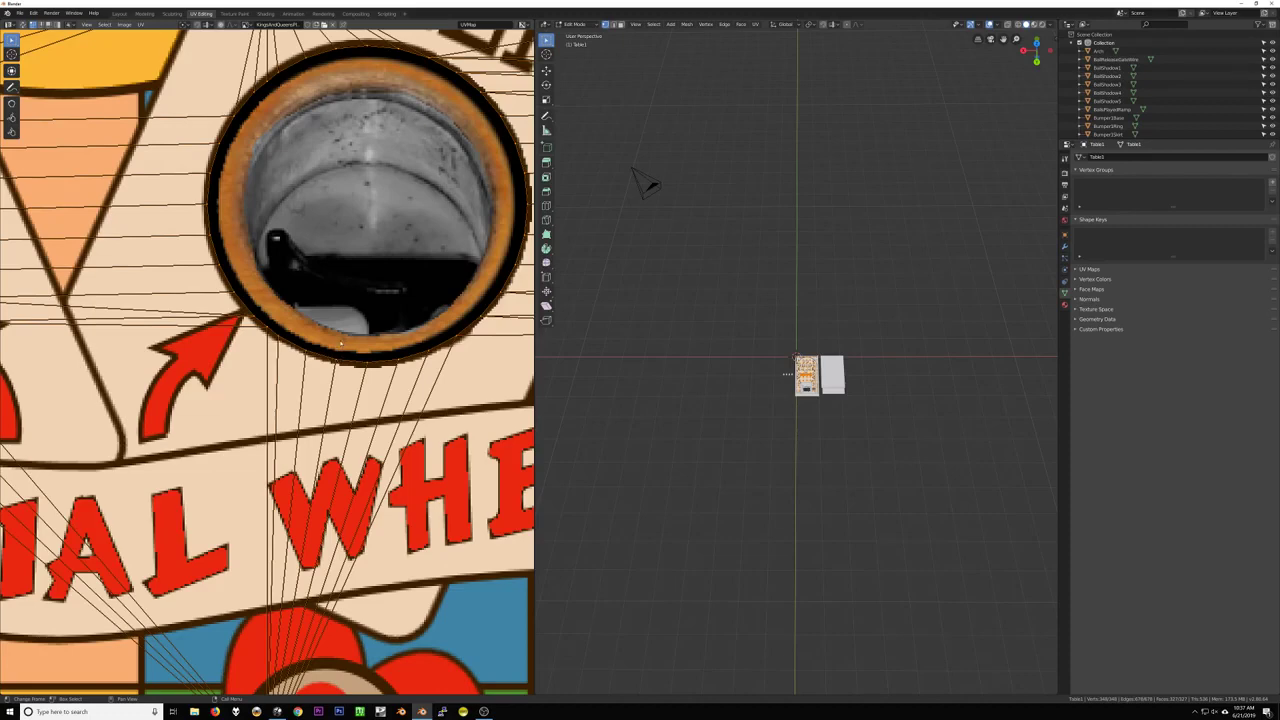
Set the 3D view to top orthographic and isolate the playfield in local view, in Object Mode
{"action": "left_click", "coordinate": [978, 41]}
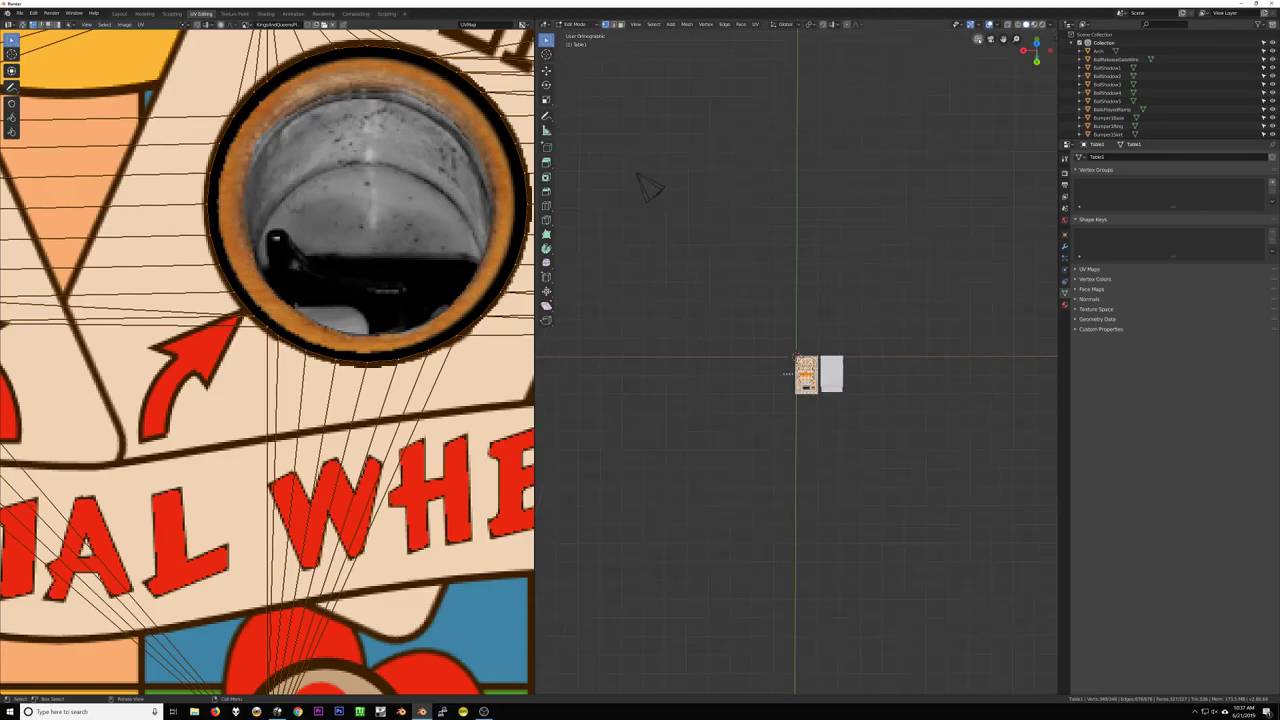
{"action": "scroll", "coordinate": [797, 358], "scroll_direction": "up", "scroll_amount": 9}
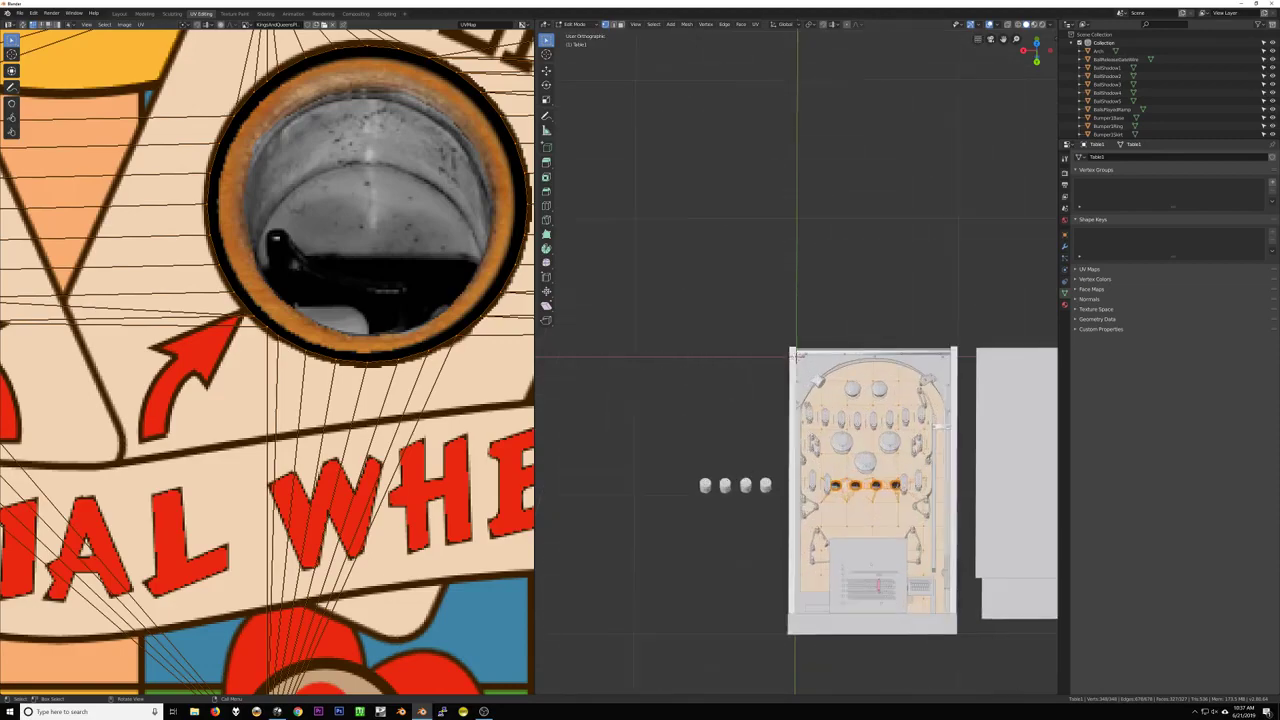
{"action": "key", "text": "Tab"}
{"action": "key", "text": "Tab"}
{"action": "key", "text": "Tab"}
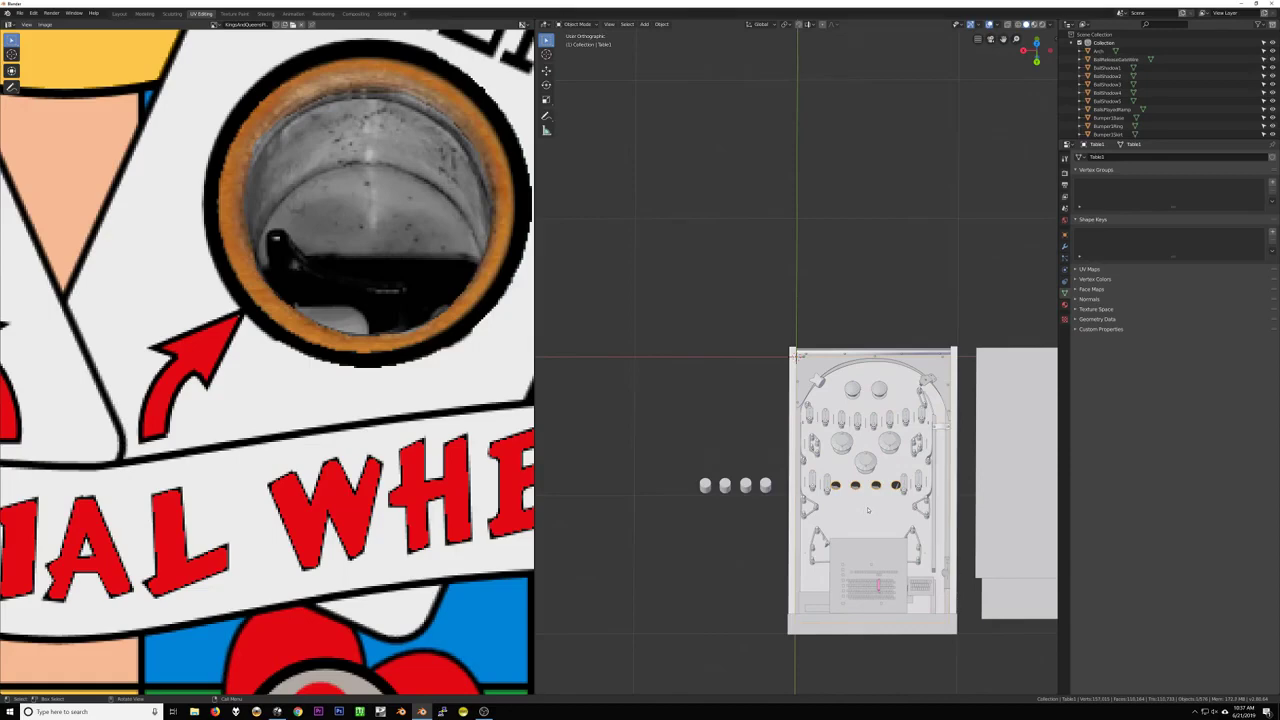
{"action": "key", "text": "KP_7"}
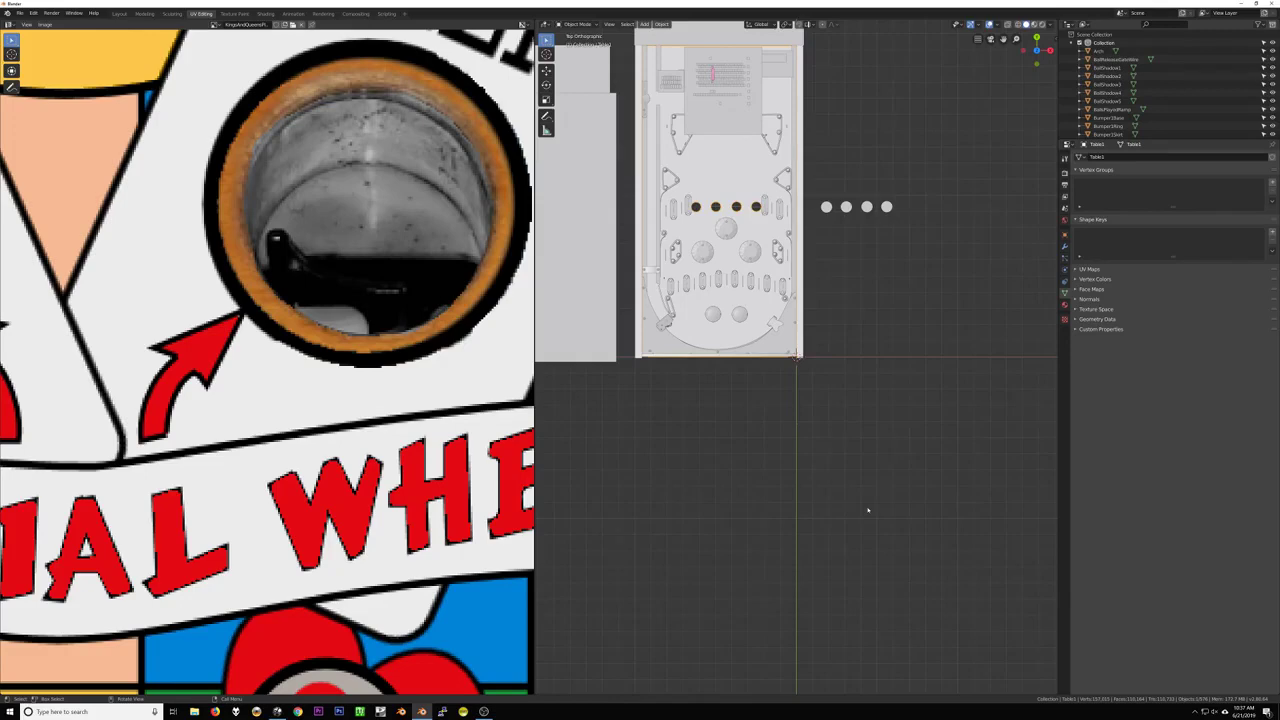
{"action": "key", "text": "KP_Divide"}
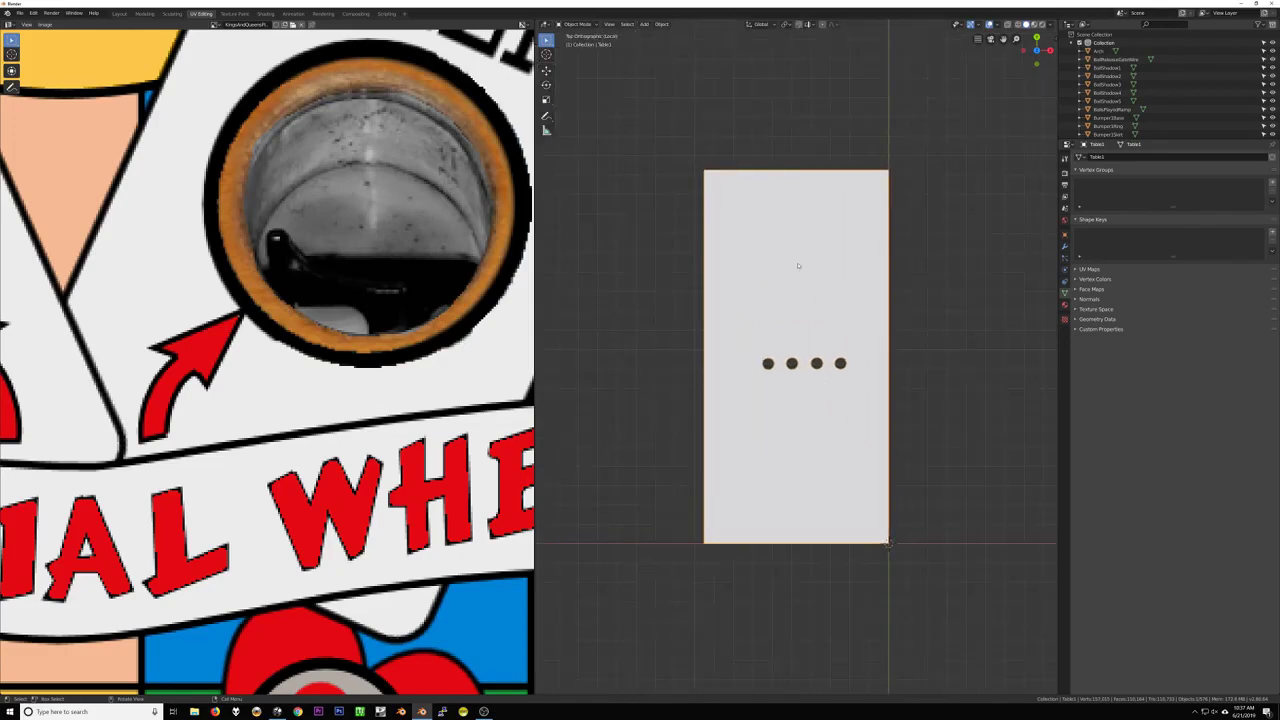
Display the playfield with its material texture and reproject the whole mesh's UVs using Project from View (Bounds)
{"action": "key", "text": "z"}
{"action": "left_click", "coordinate": [821, 466]}
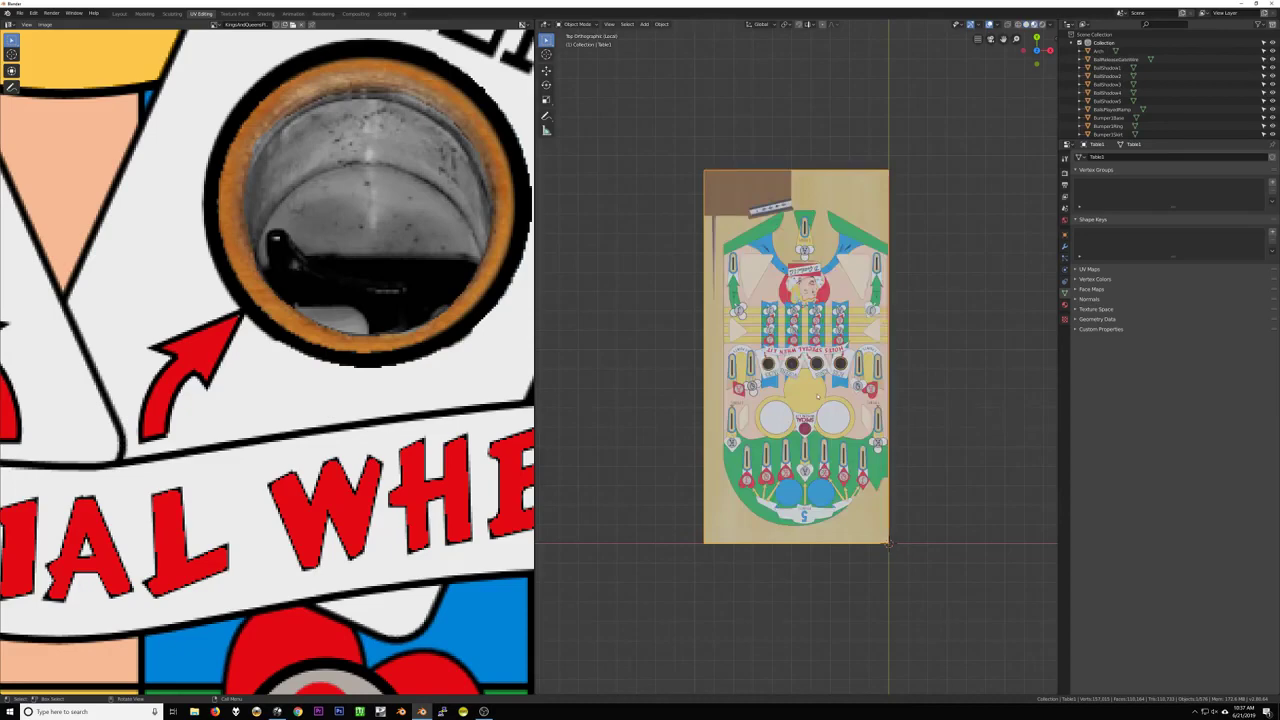
{"action": "key", "text": "Tab"}
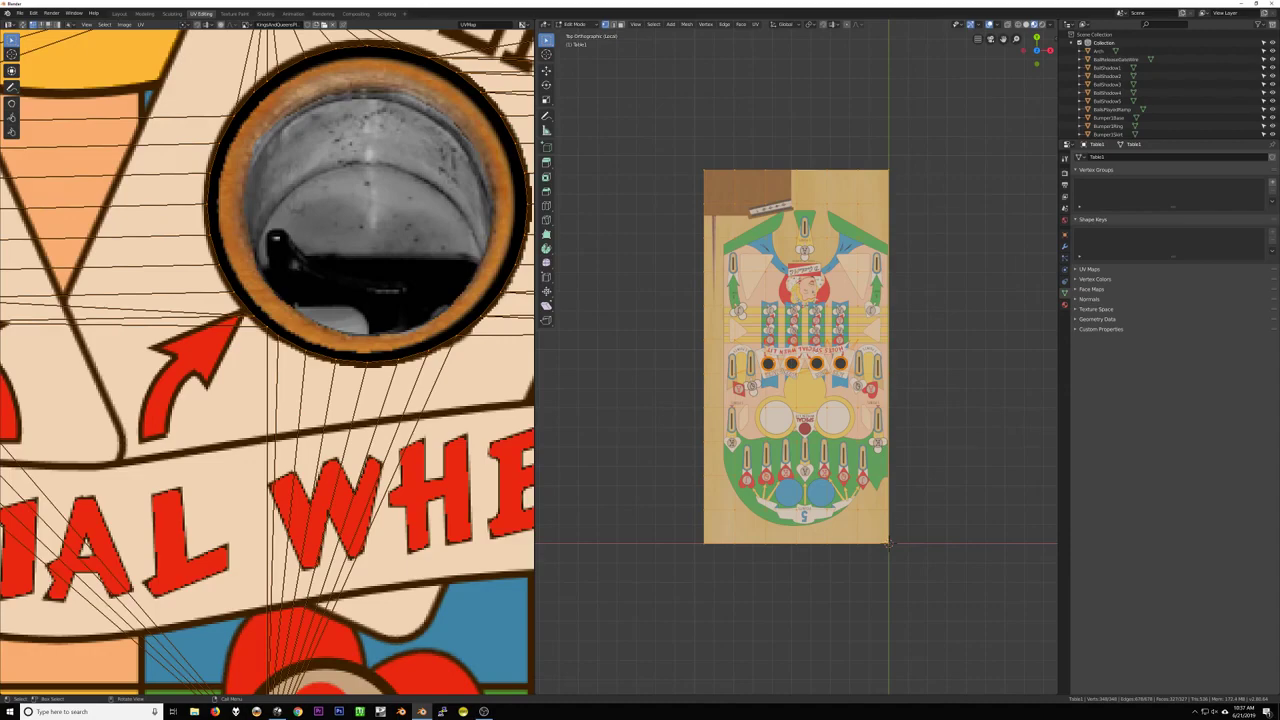
{"action": "left_click", "coordinate": [755, 24]}
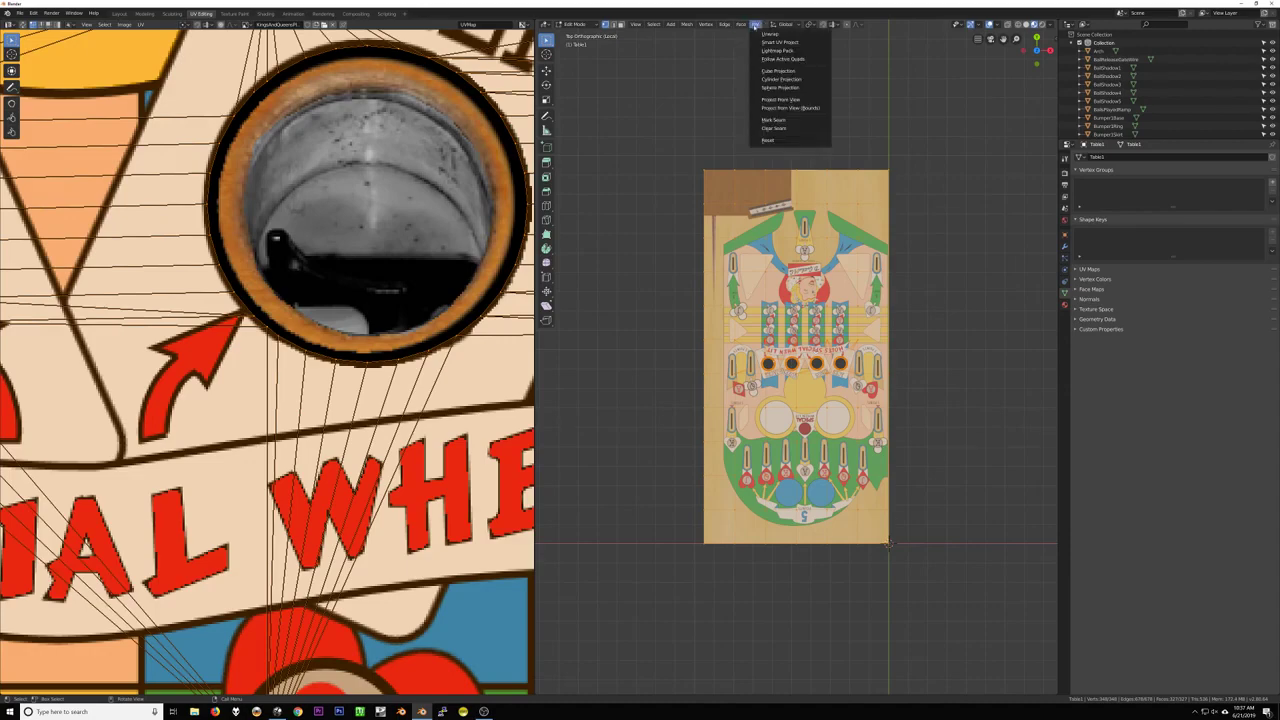
{"action": "left_click", "coordinate": [787, 108]}
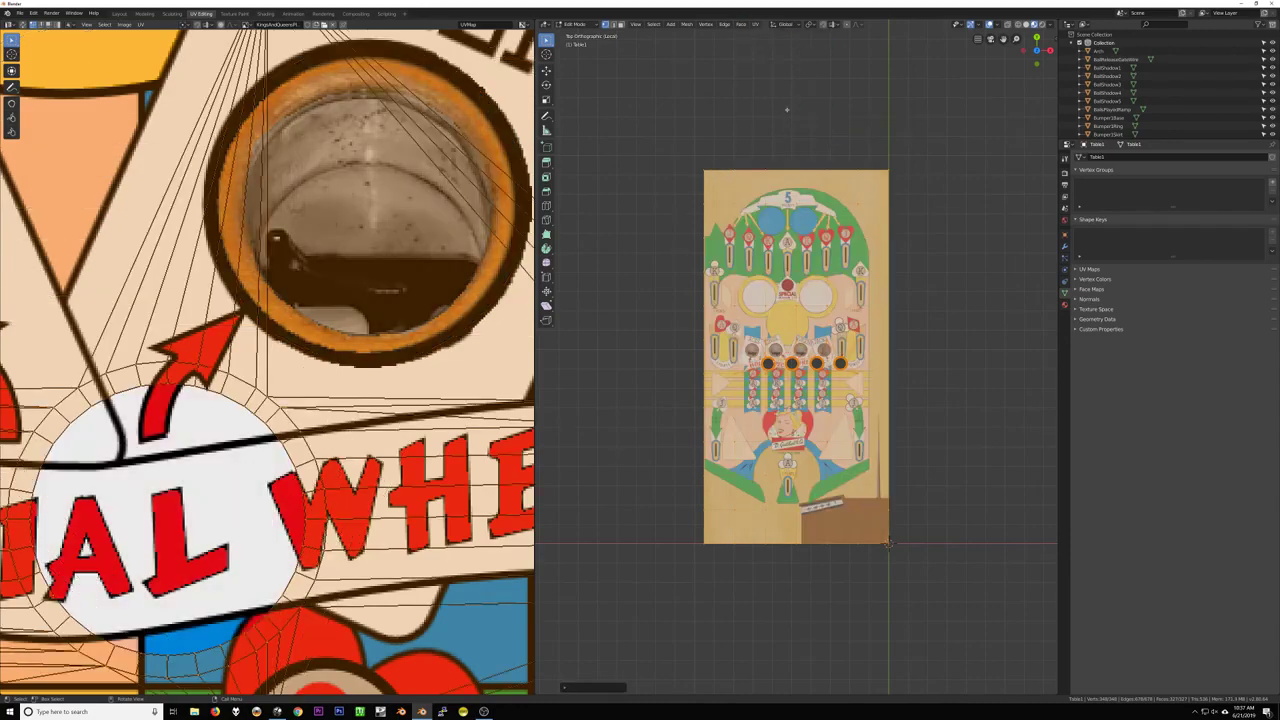
Rotate the projected playfield UVs by 180 degrees
{"action": "scroll", "coordinate": [380, 290], "scroll_direction": "down", "scroll_amount": 5}
{"action": "scroll", "coordinate": [530, 586], "scroll_direction": "down", "scroll_amount": 5}
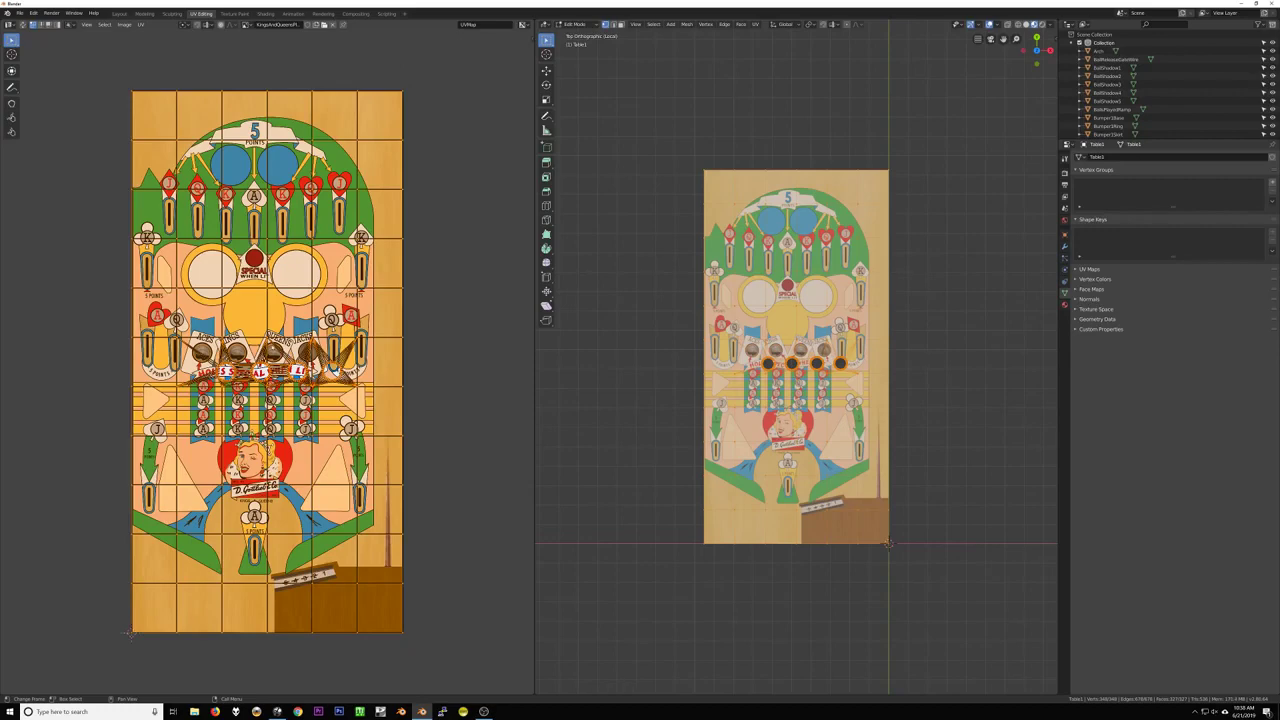
{"action": "key", "text": "r"}
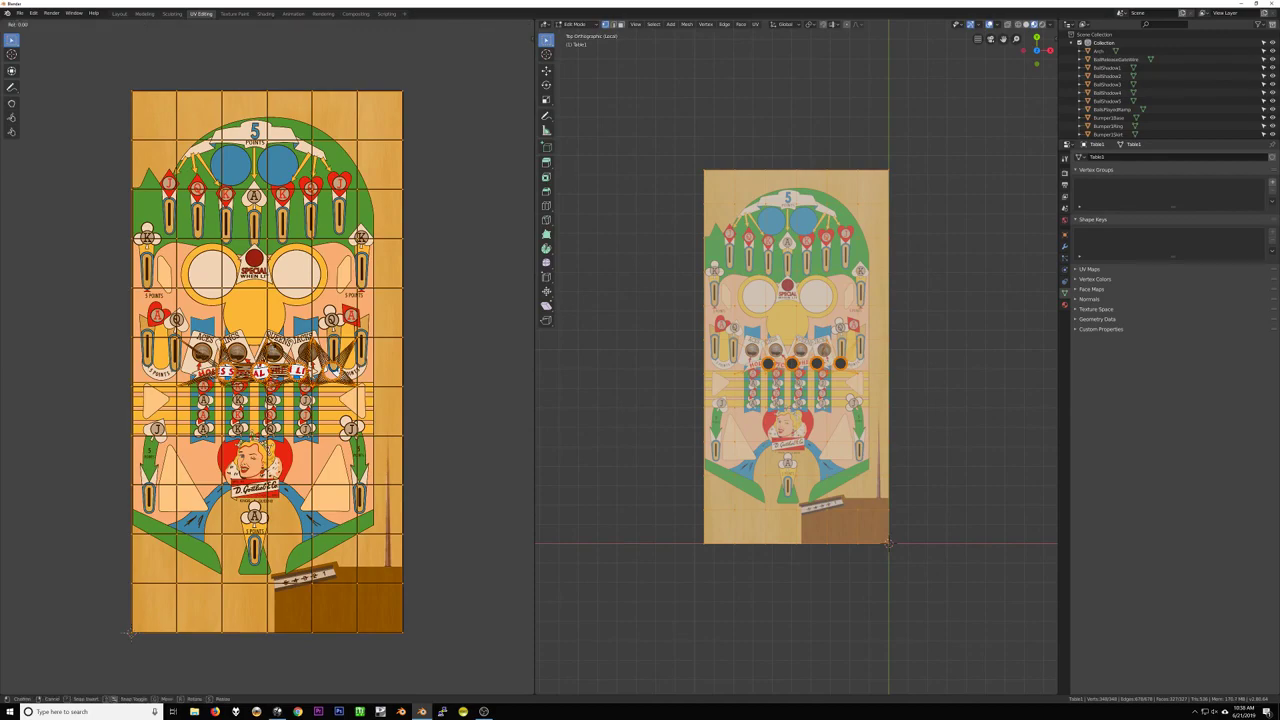
{"action": "type", "text": "180"}
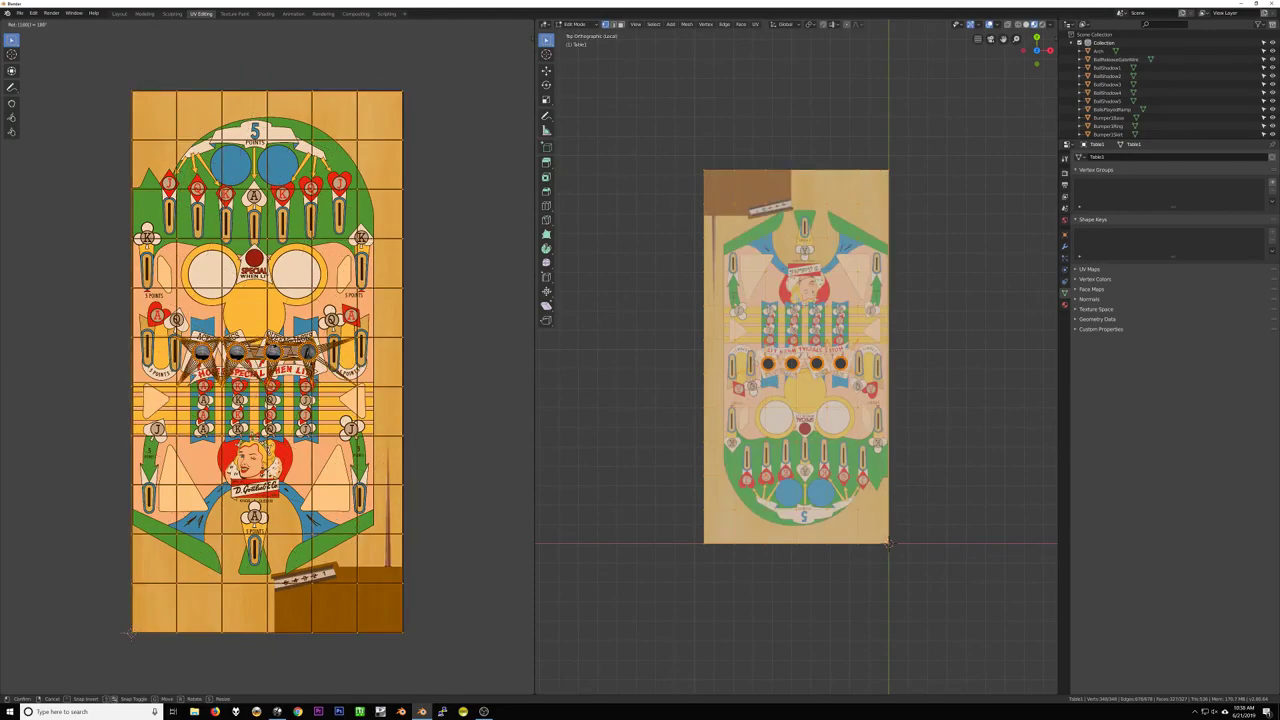
{"action": "key", "text": "Return"}
Examine how the UVs and texture line up with the inner rings of the four kicker holes
{"action": "scroll", "coordinate": [285, 323], "scroll_direction": "up", "scroll_amount": 10}
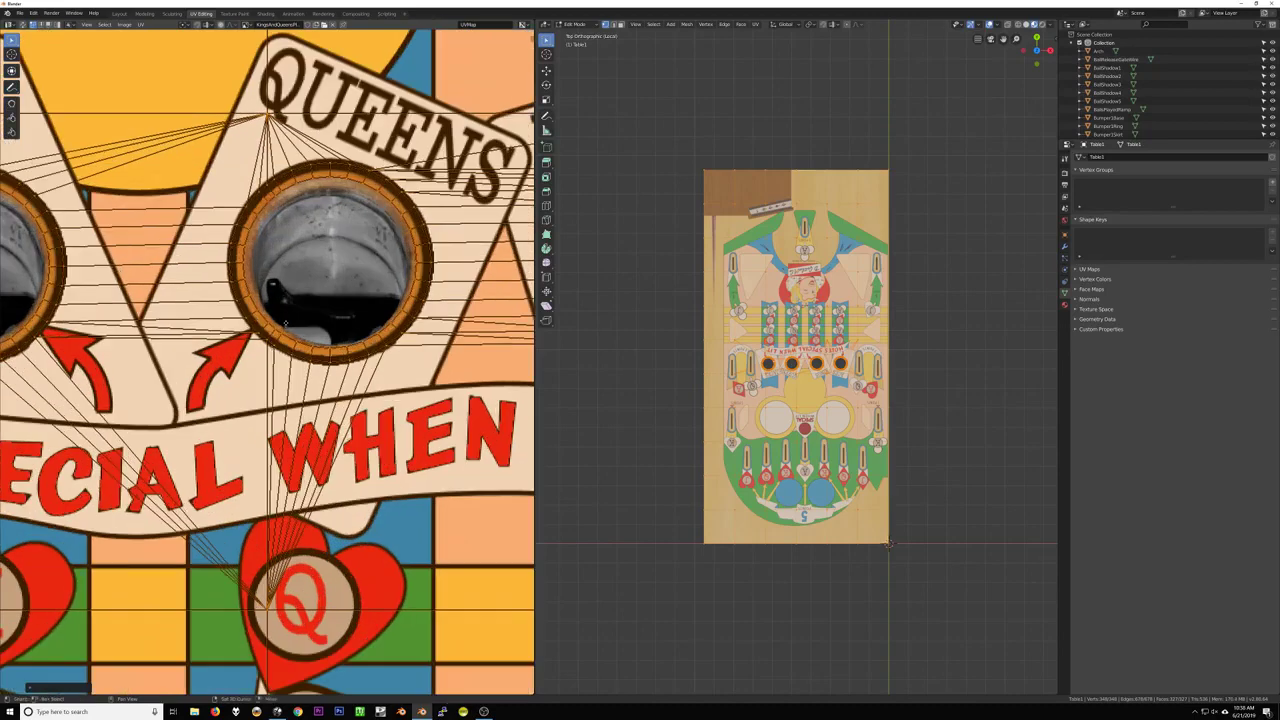
{"action": "scroll", "coordinate": [285, 323], "scroll_direction": "up", "scroll_amount": 3}
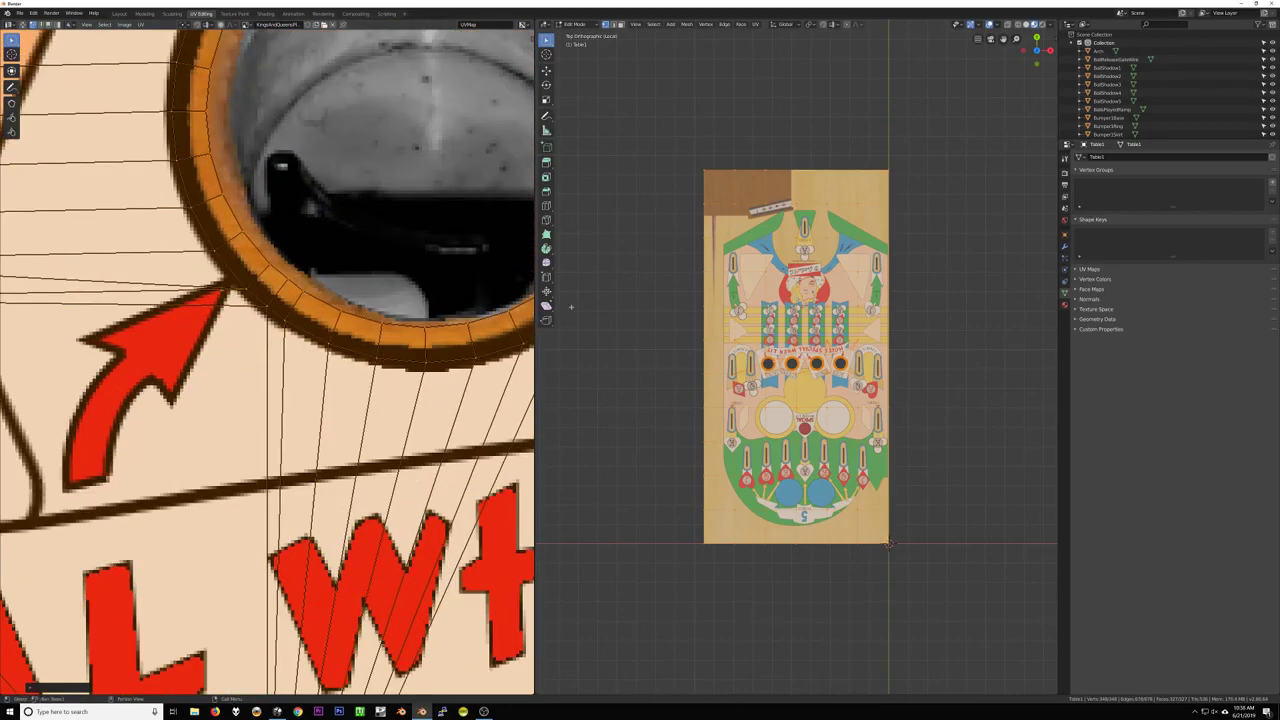
{"action": "scroll", "coordinate": [770, 356], "scroll_direction": "up", "scroll_amount": 15}
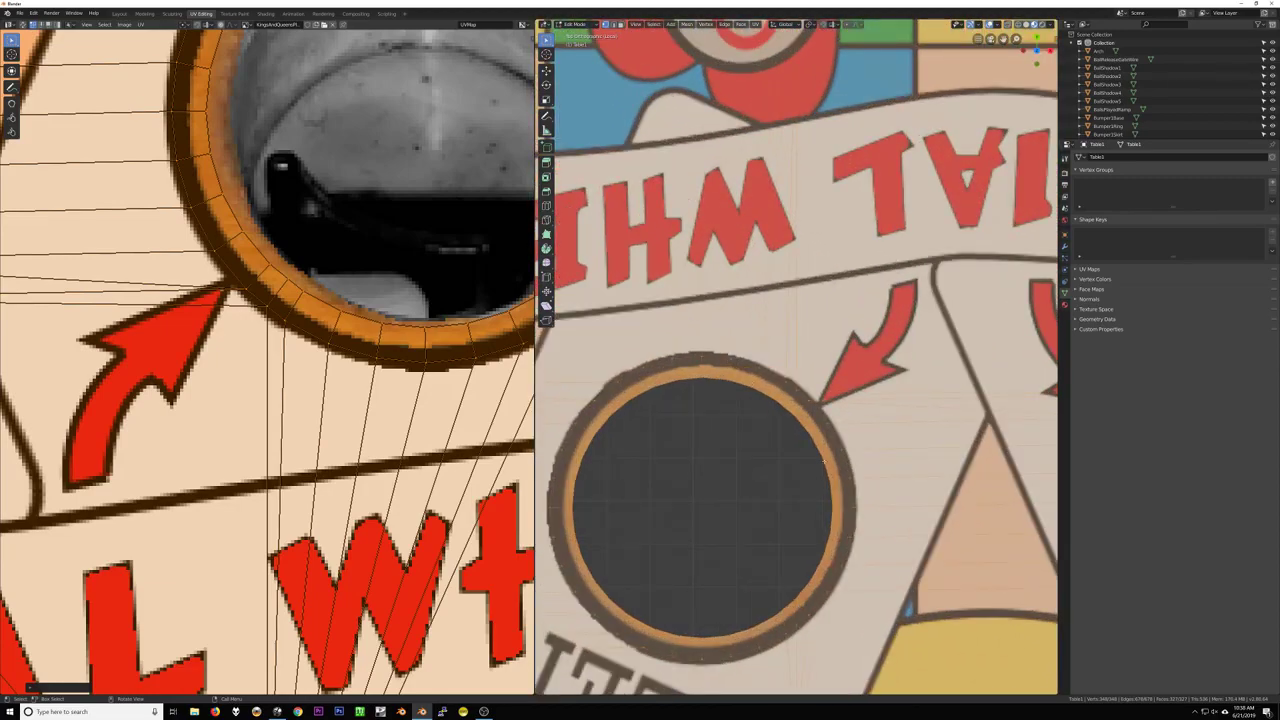
{"action": "scroll", "coordinate": [595, 537], "scroll_direction": "down", "scroll_amount": 8}
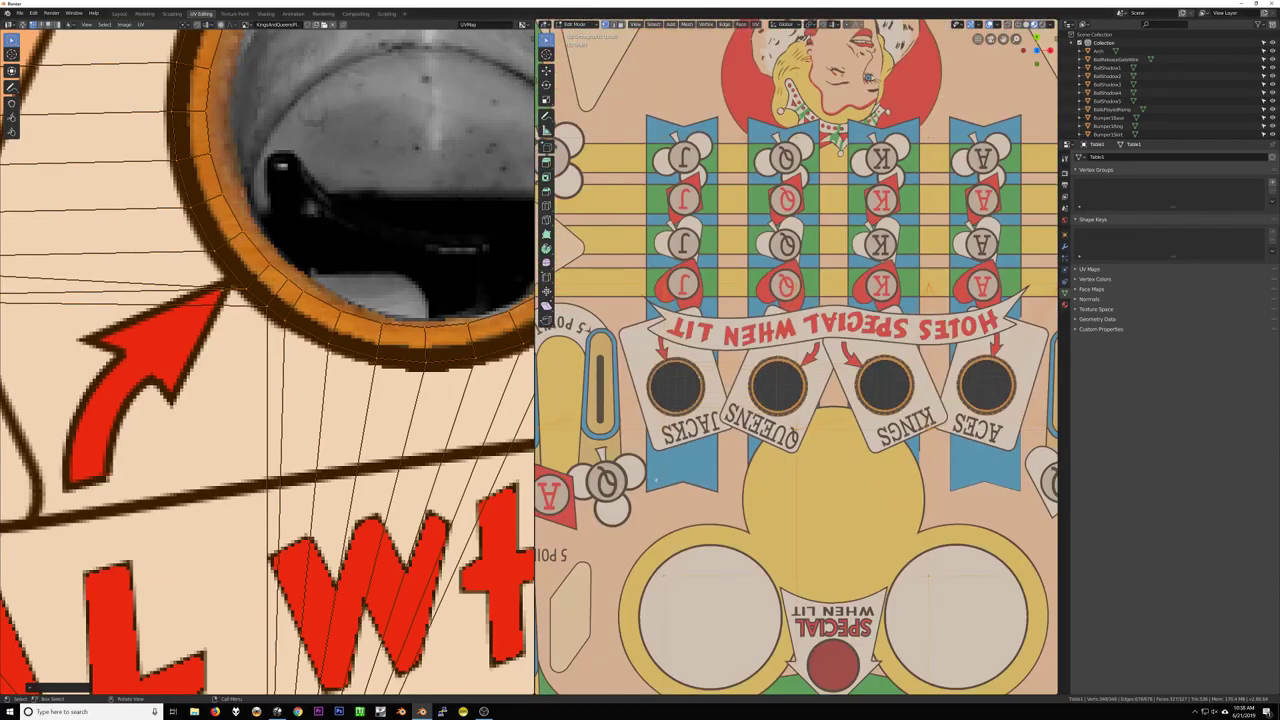
{"action": "scroll", "coordinate": [298, 137], "scroll_direction": "down", "scroll_amount": 1}
{"action": "scroll", "coordinate": [212, 292], "scroll_direction": "down", "scroll_amount": 3}
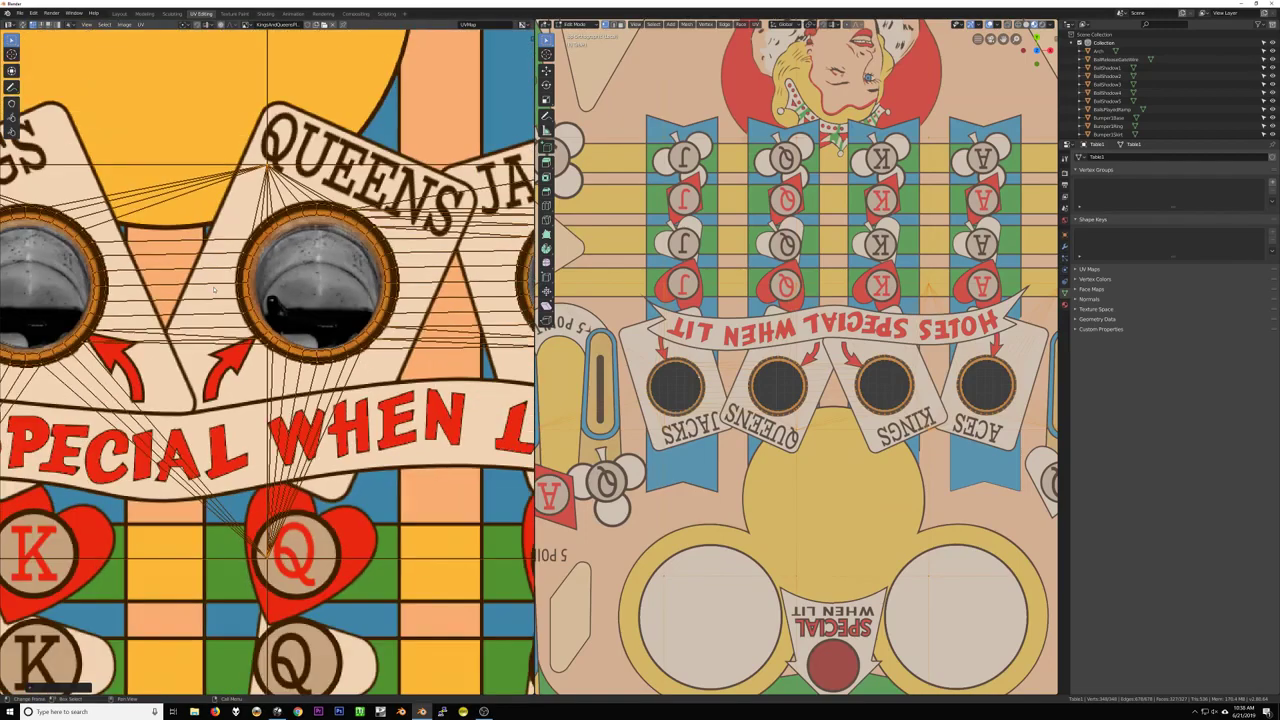
{"action": "middle_click_drag", "start_coordinate": [70, 306], "coordinate": [397, 324]}
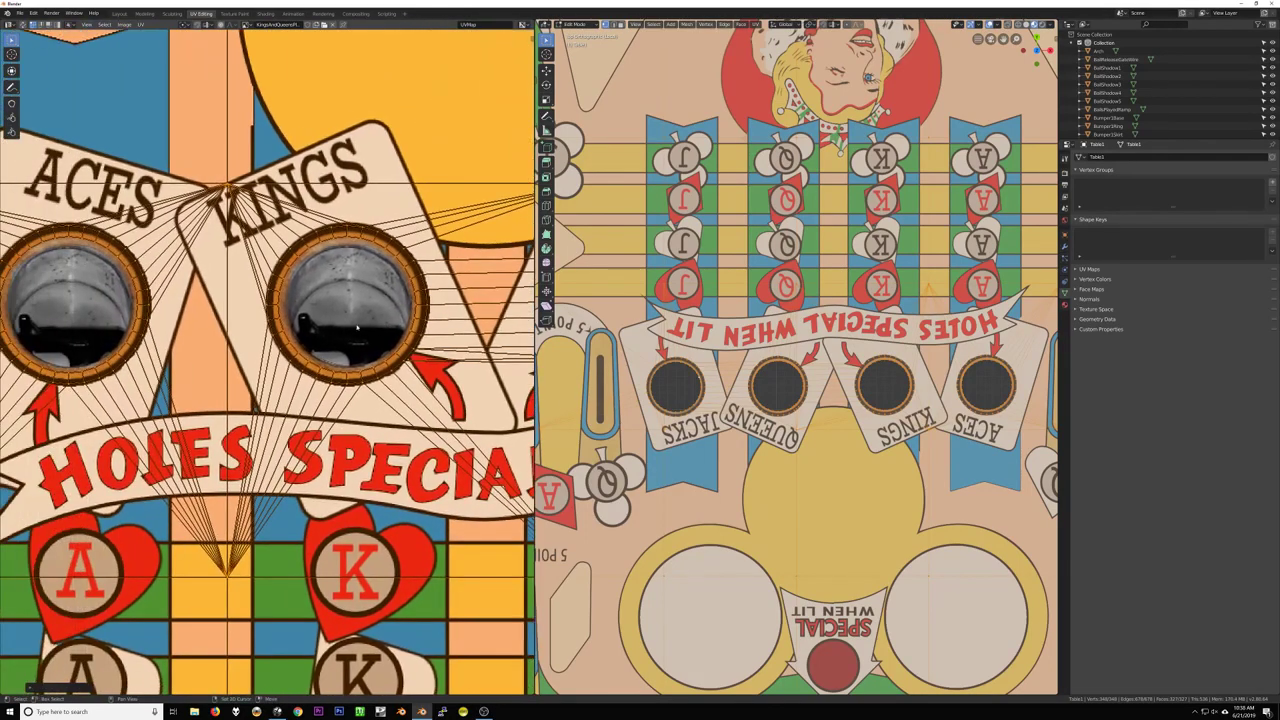
{"action": "middle_click_drag", "start_coordinate": [223, 319], "coordinate": [309, 329]}
{"action": "middle_click_drag", "start_coordinate": [440, 325], "coordinate": [81, 316]}
{"action": "scroll", "coordinate": [81, 316], "scroll_direction": "up", "scroll_amount": 1}
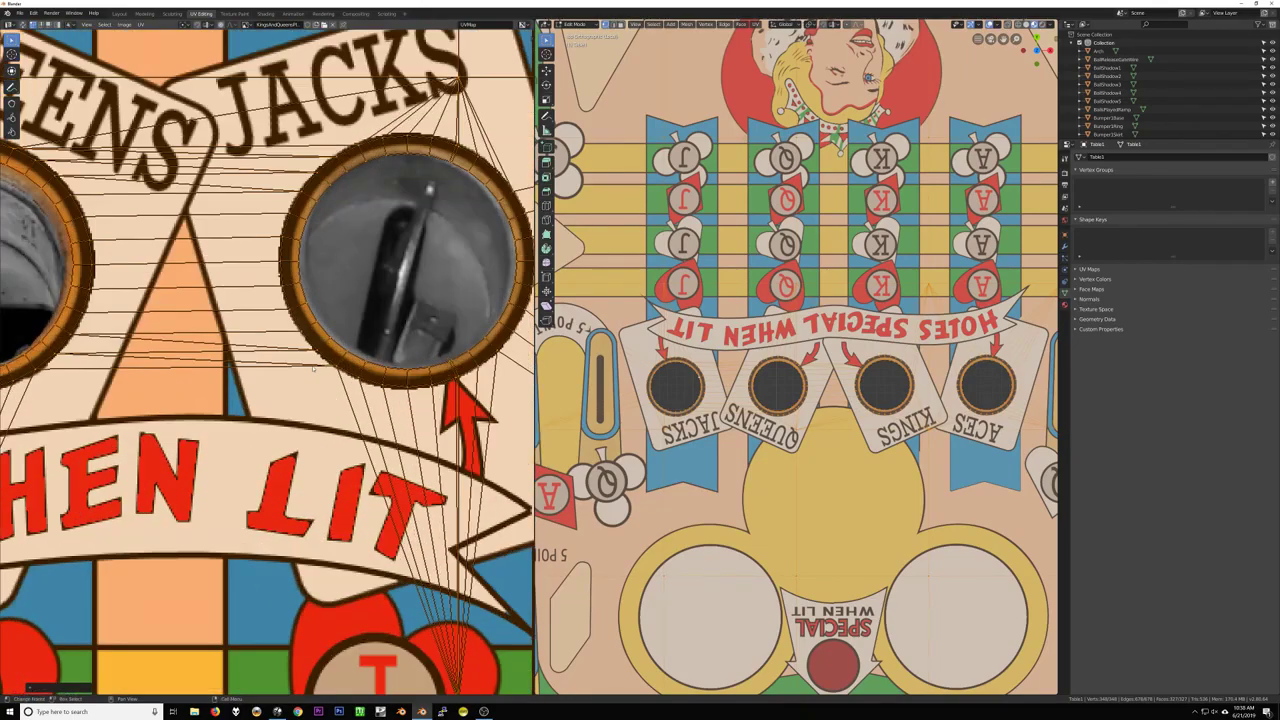
{"action": "scroll", "coordinate": [81, 316], "scroll_direction": "down", "scroll_amount": 5}
{"action": "scroll", "coordinate": [200, 325], "scroll_direction": "down", "scroll_amount": 1}
{"action": "middle_click_drag", "start_coordinate": [200, 325], "coordinate": [334, 323]}
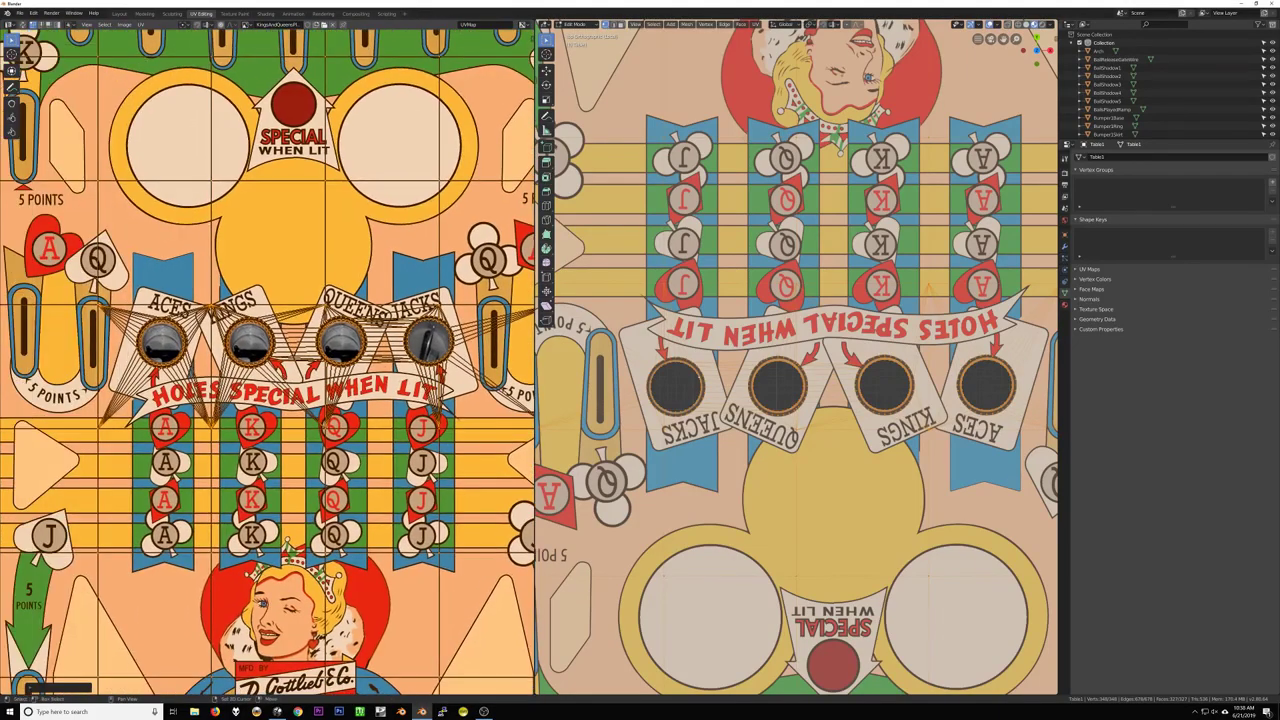
Return to the Layout workspace and open the playfield mesh in Edit Mode with the kicker holes in an angled close-up
{"action": "left_click", "coordinate": [119, 13]}
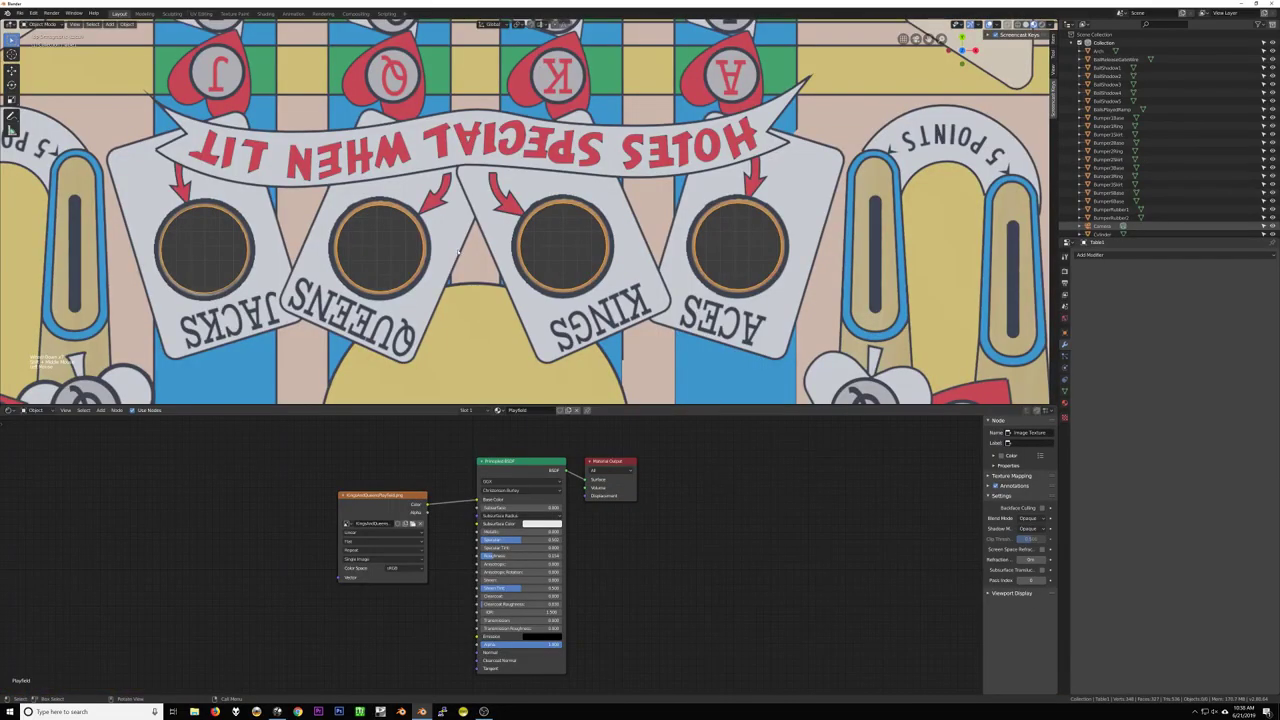
{"action": "scroll", "coordinate": [652, 310], "scroll_direction": "down", "scroll_amount": 2}
{"action": "middle_click_drag", "start_coordinate": [652, 310], "coordinate": [676, 329]}
{"action": "key", "text": "Tab"}
{"action": "scroll", "coordinate": [525, 210], "scroll_direction": "up", "scroll_amount": 3}
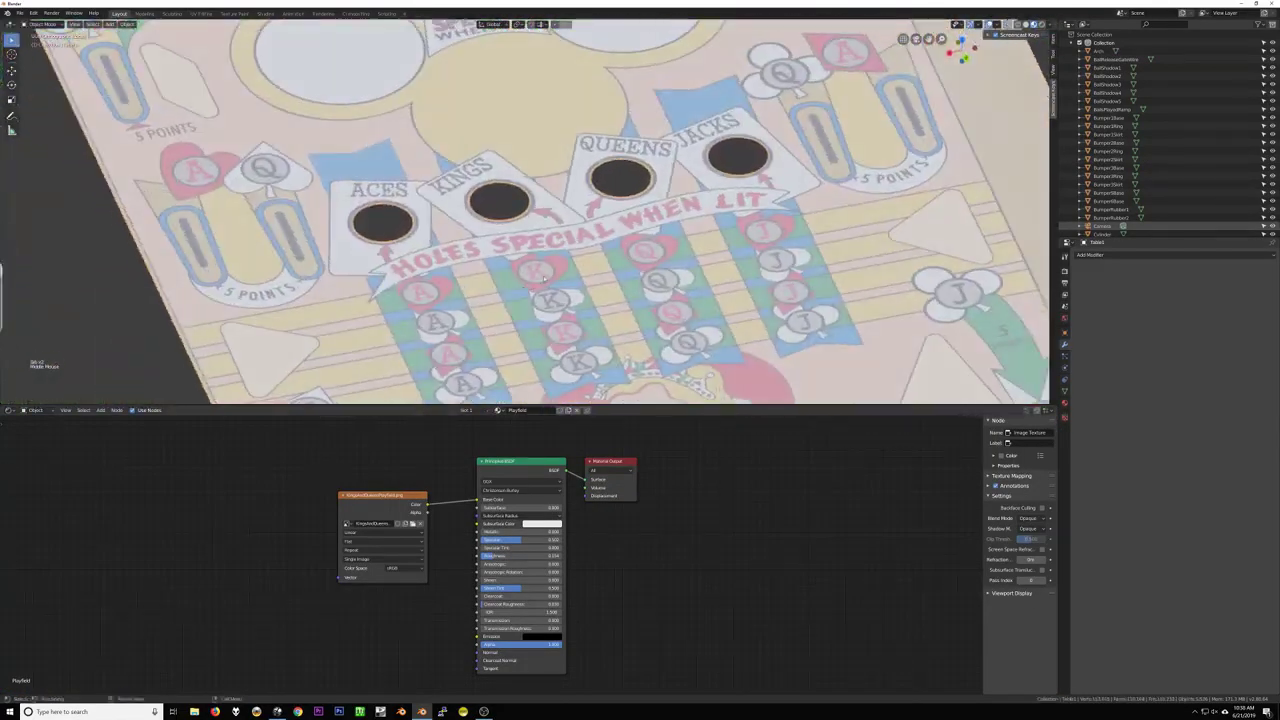
{"action": "scroll", "coordinate": [525, 210], "scroll_direction": "up", "scroll_amount": 2}
{"action": "scroll", "coordinate": [557, 300], "scroll_direction": "up", "scroll_amount": 3}
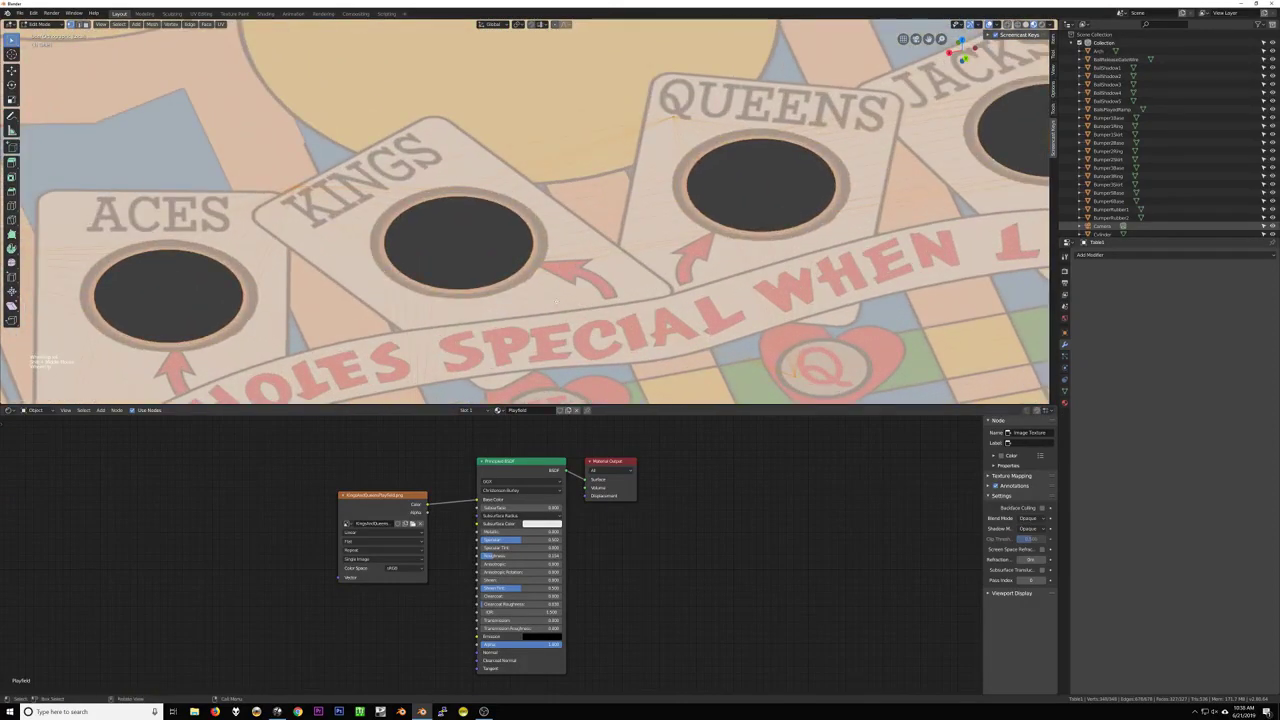
Select the inner edge loops of the four kicker holes and lower them 0.002 m along the global Z axis
{"action": "left_click", "coordinate": [218, 268]}
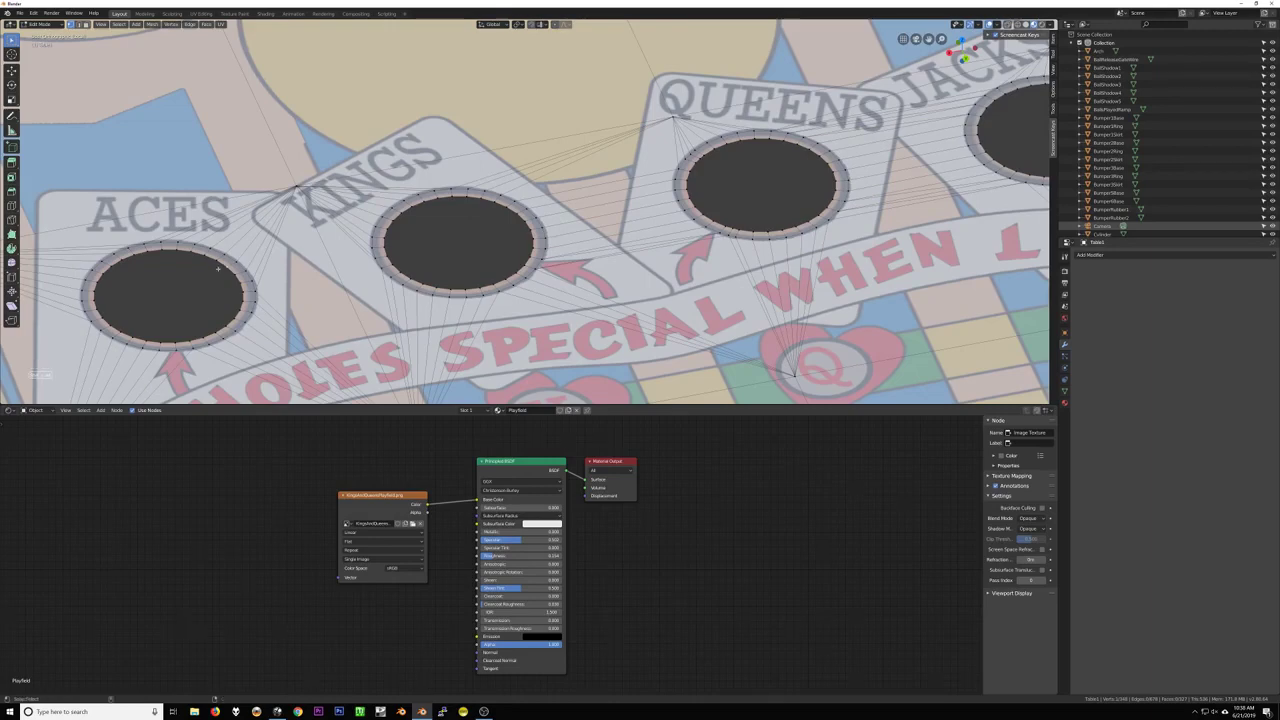
{"action": "left_click", "coordinate": [218, 265], "text": "alt"}
{"action": "left_click", "coordinate": [995, 154], "text": "alt"}
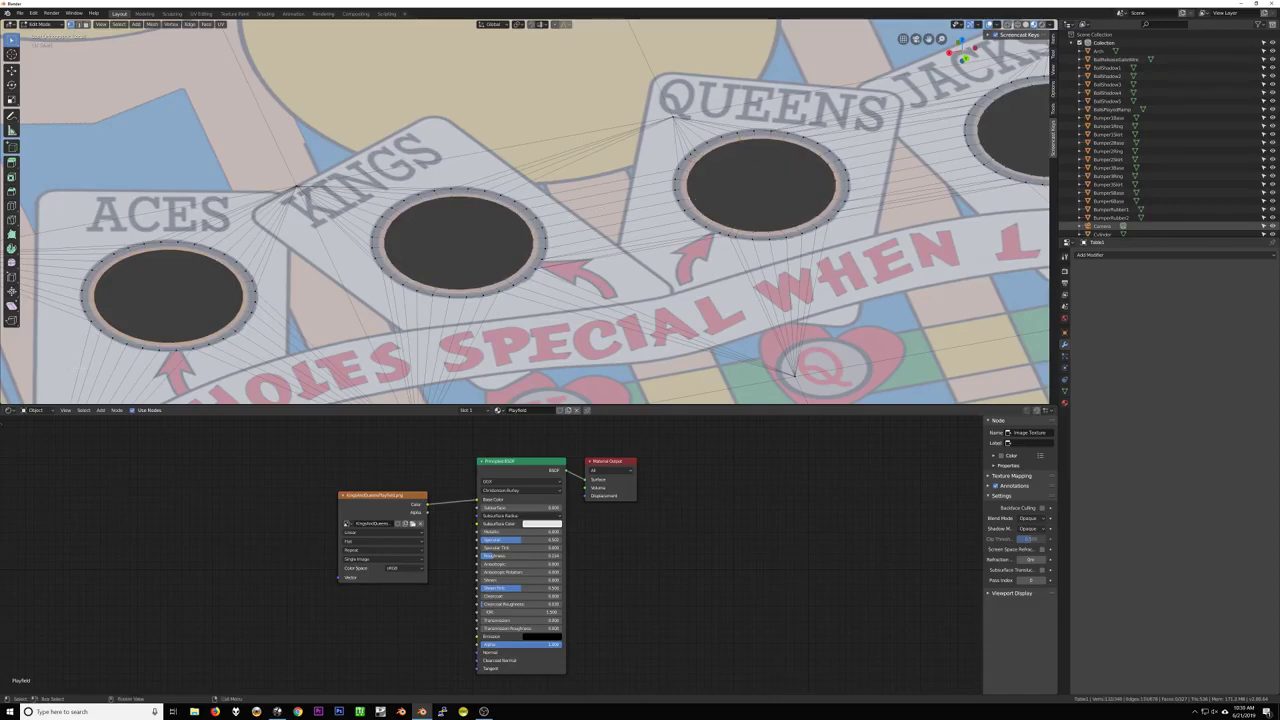
{"action": "middle_click_drag", "start_coordinate": [476, 275], "coordinate": [505, 316]}
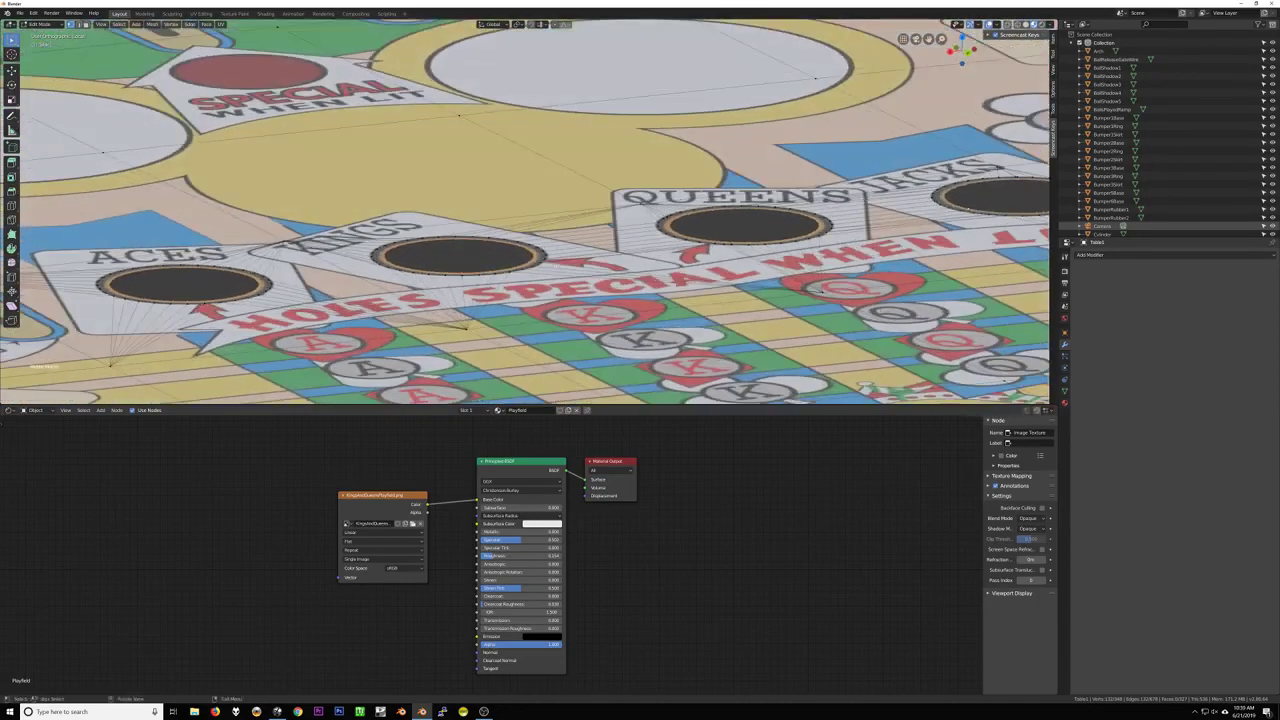
{"action": "middle_click_drag", "start_coordinate": [730, 265], "coordinate": [527, 236], "text": "shift"}
{"action": "scroll", "coordinate": [605, 265], "scroll_direction": "up", "scroll_amount": 5}
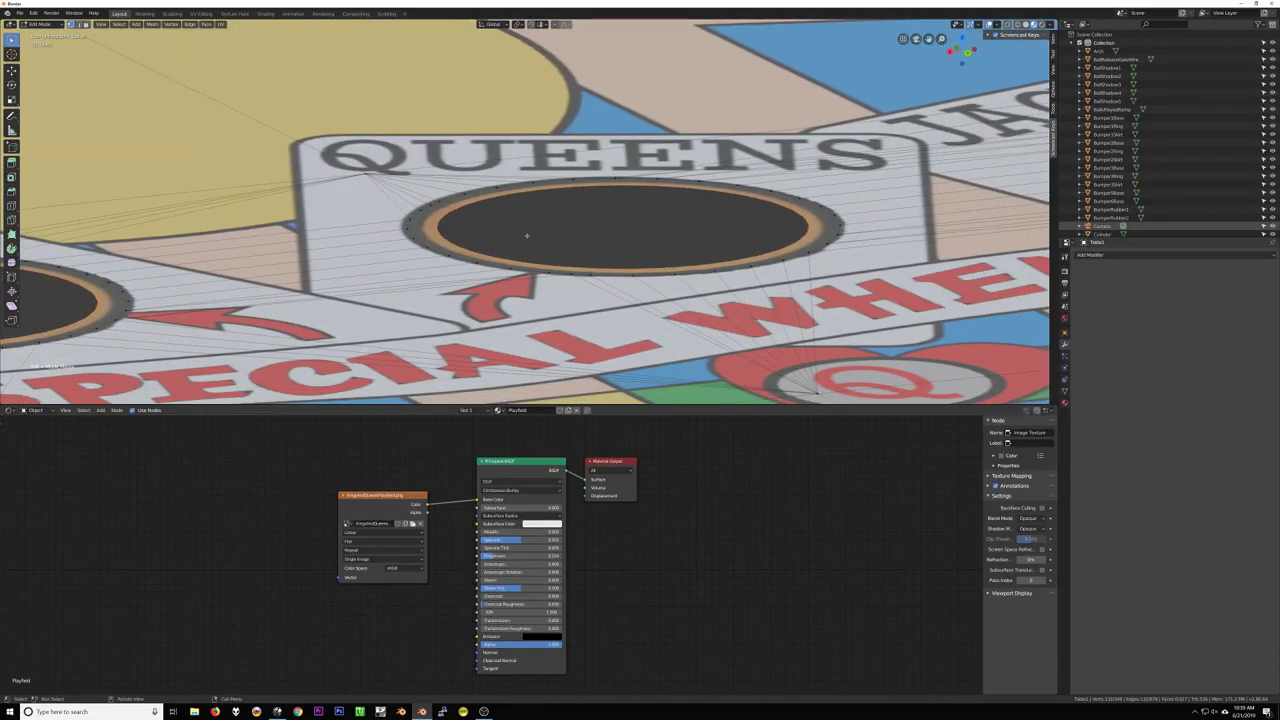
{"action": "key", "text": "s"}
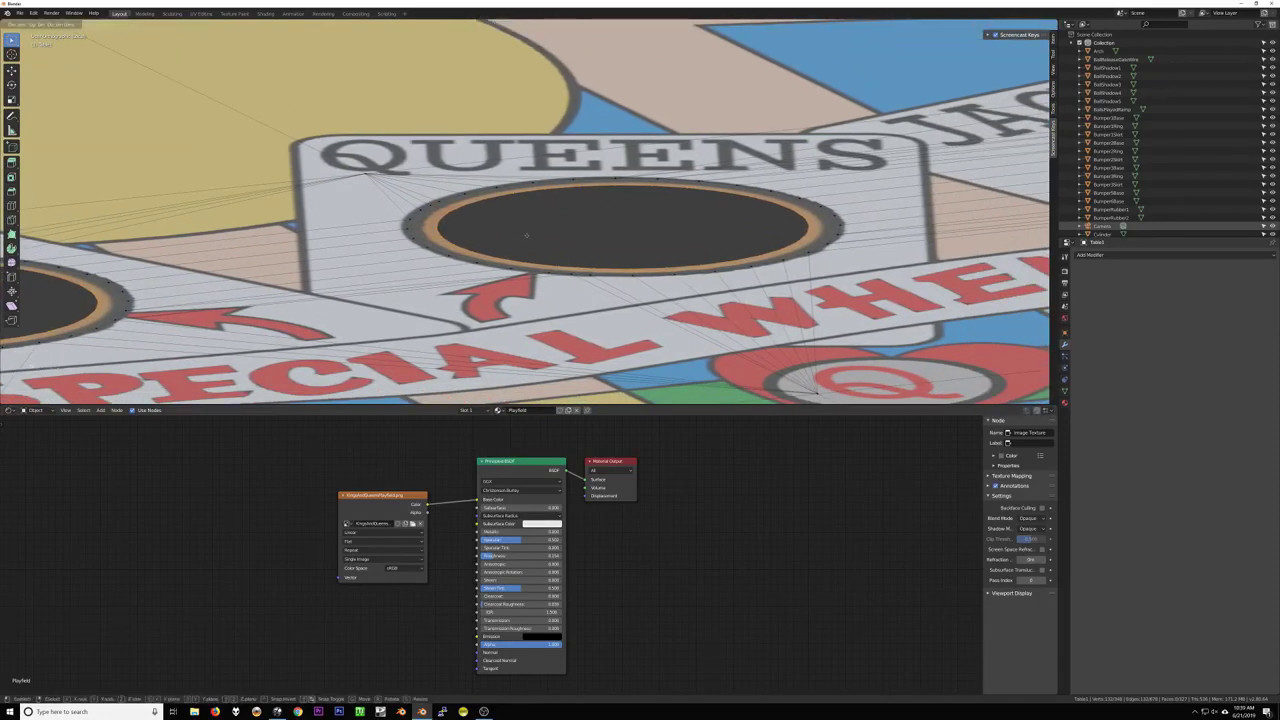
{"action": "key", "text": "z"}
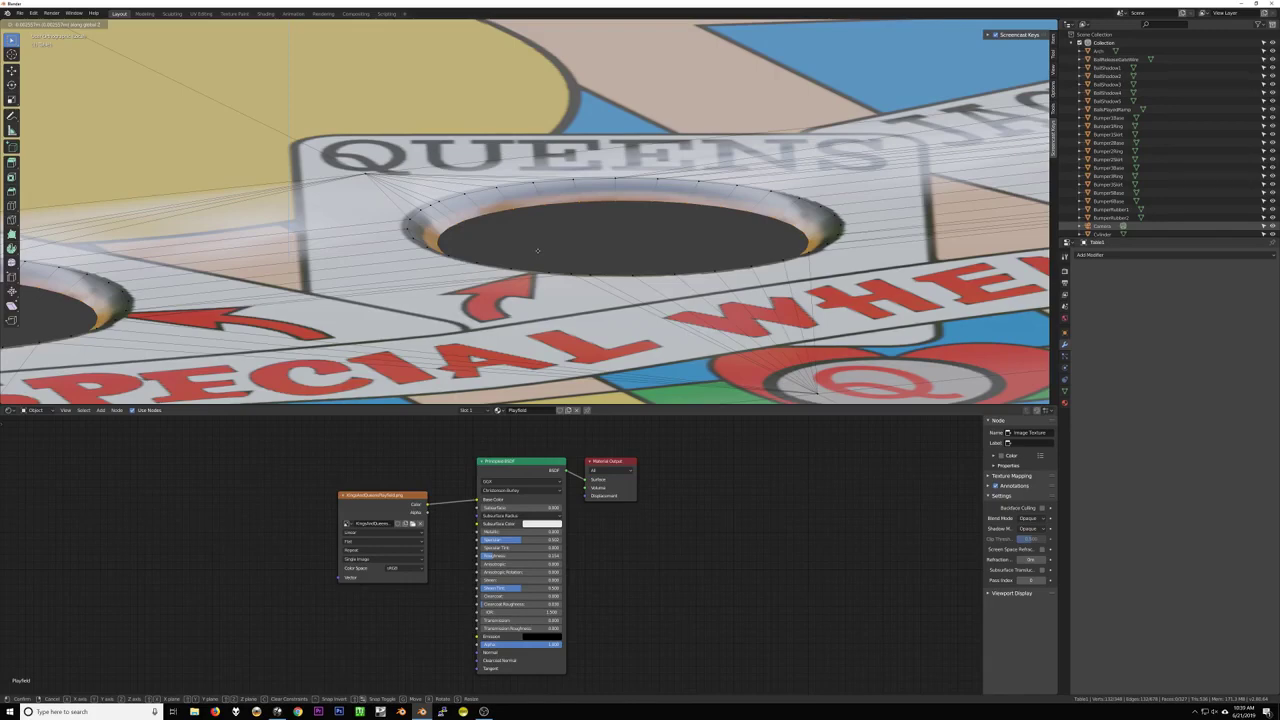
{"action": "type", "text": "002"}
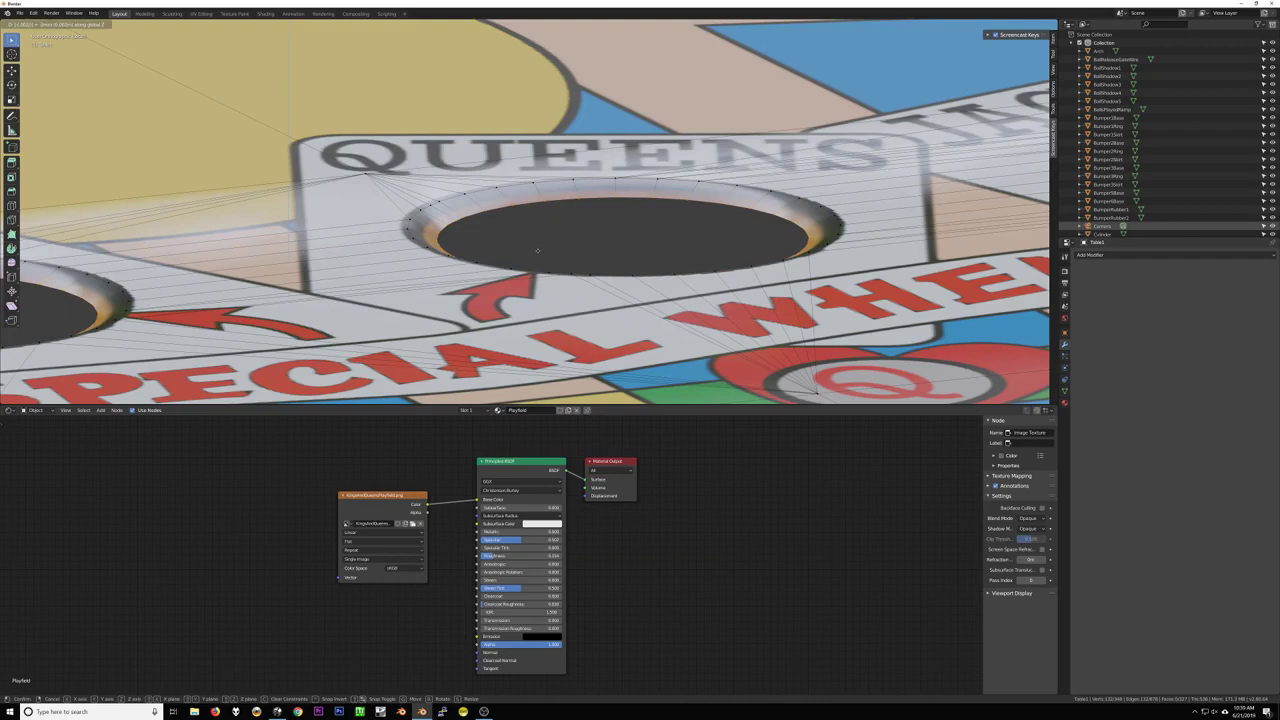
{"action": "key", "text": "Return"}
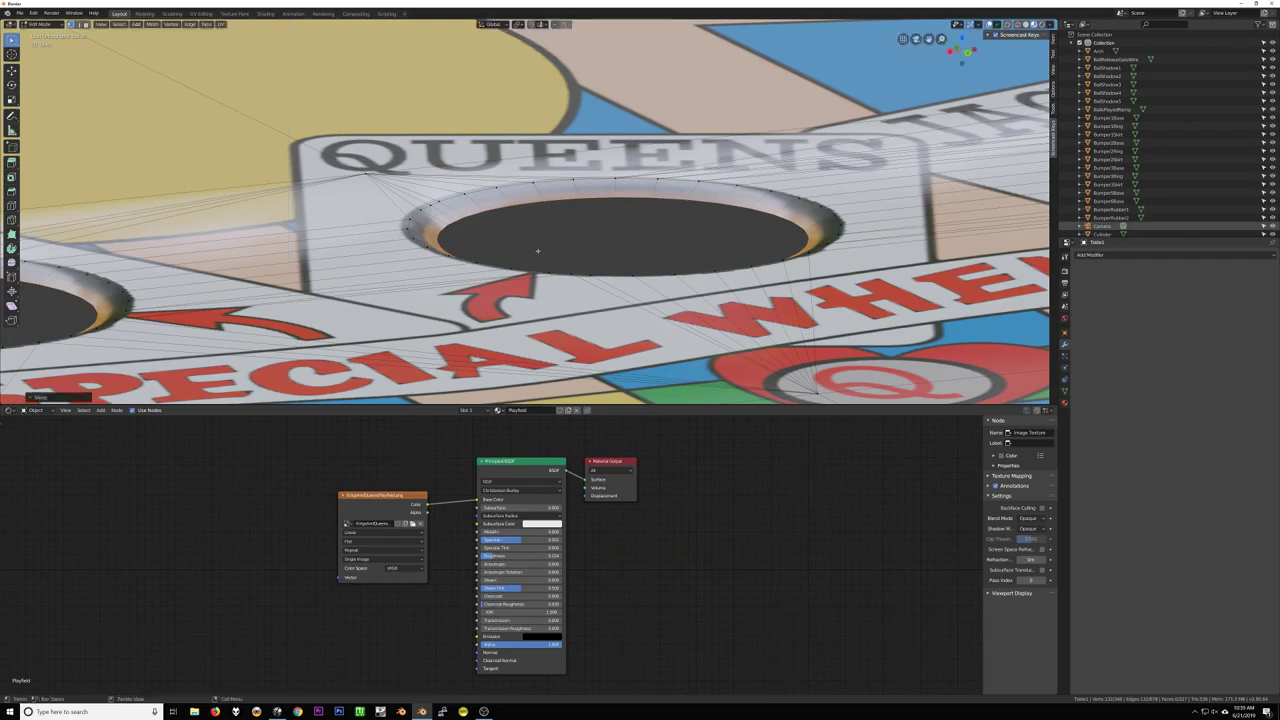
Examine the lowered kicker hole rims with the material shading in Object Mode from several angles
{"action": "scroll", "coordinate": [537, 251], "scroll_direction": "down", "scroll_amount": 6}
{"action": "mouse_move", "coordinate": [588, 251]}
{"action": "middle_mouse_down"}
{"action": "mouse_move", "coordinate": [563, 296]}
{"action": "mouse_move", "coordinate": [588, 247]}
{"action": "mouse_move", "coordinate": [589, 279]}
{"action": "mouse_move", "coordinate": [589, 260]}
{"action": "middle_mouse_up"}
{"action": "key", "text": "z"}
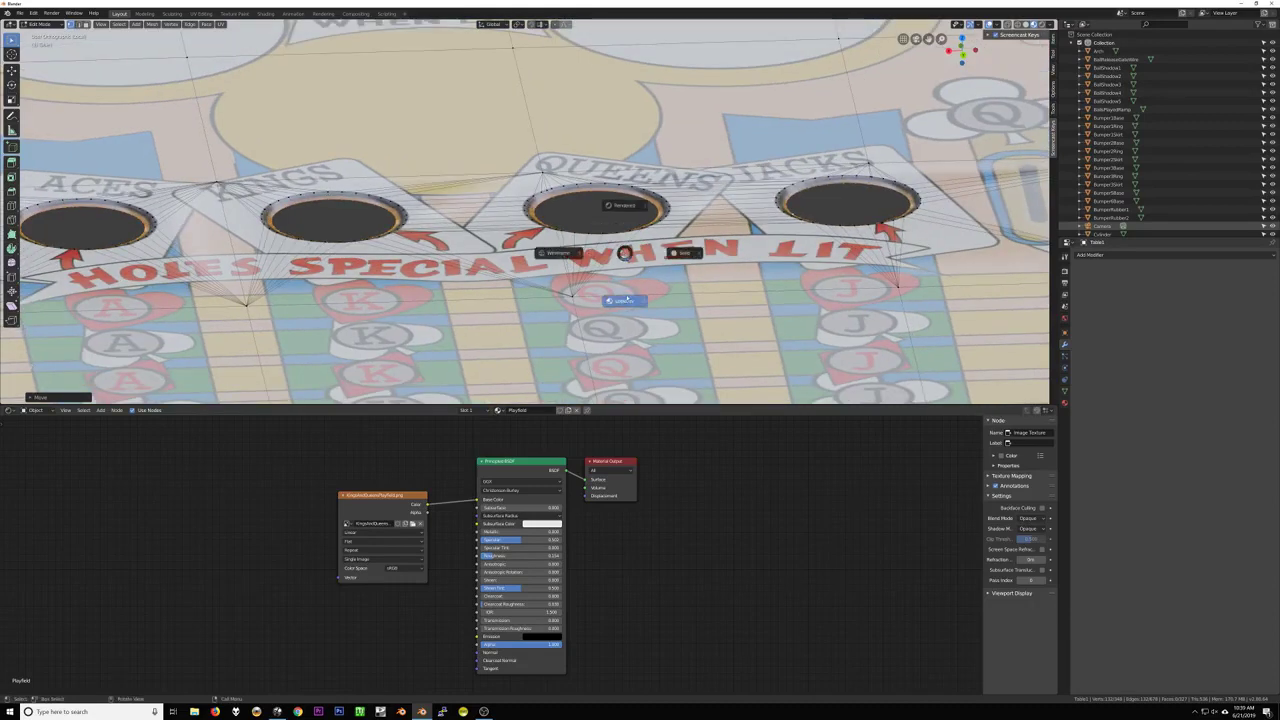
{"action": "left_click", "coordinate": [467, 178]}
{"action": "key", "text": "z"}
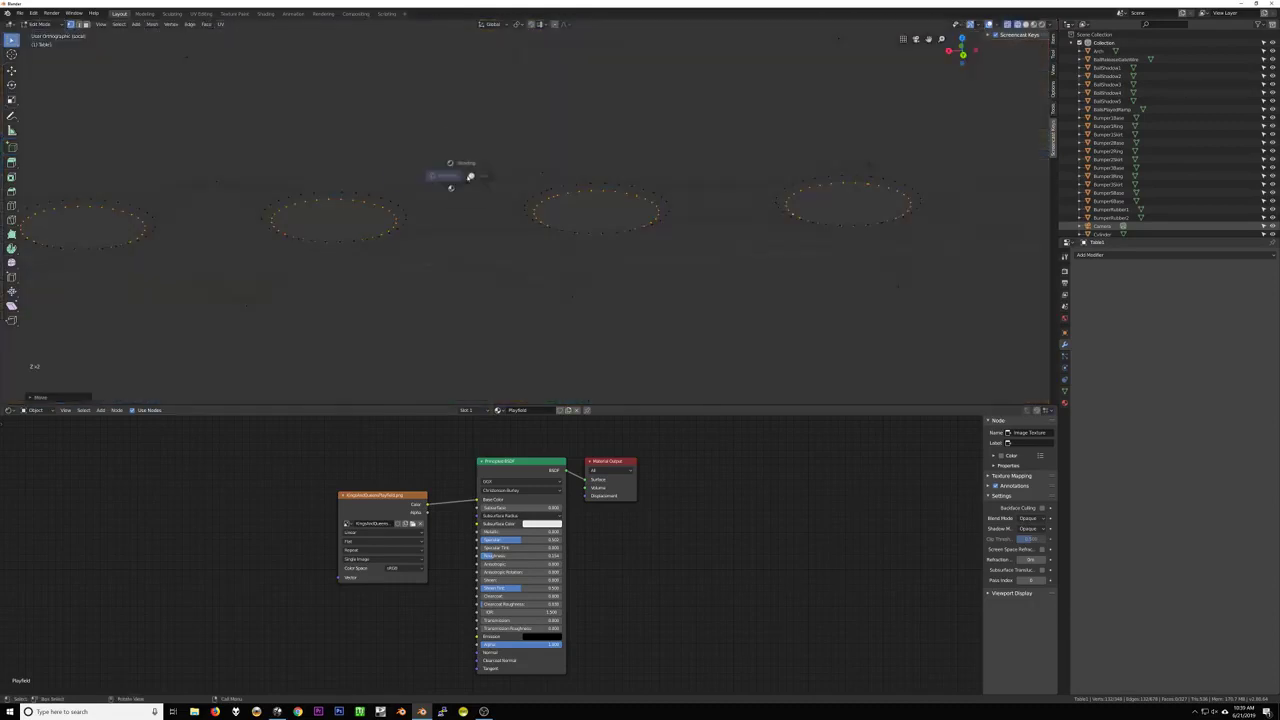
{"action": "left_click", "coordinate": [467, 223]}
{"action": "key", "text": "Tab"}
{"action": "middle_click_drag", "start_coordinate": [571, 295], "coordinate": [585, 281]}
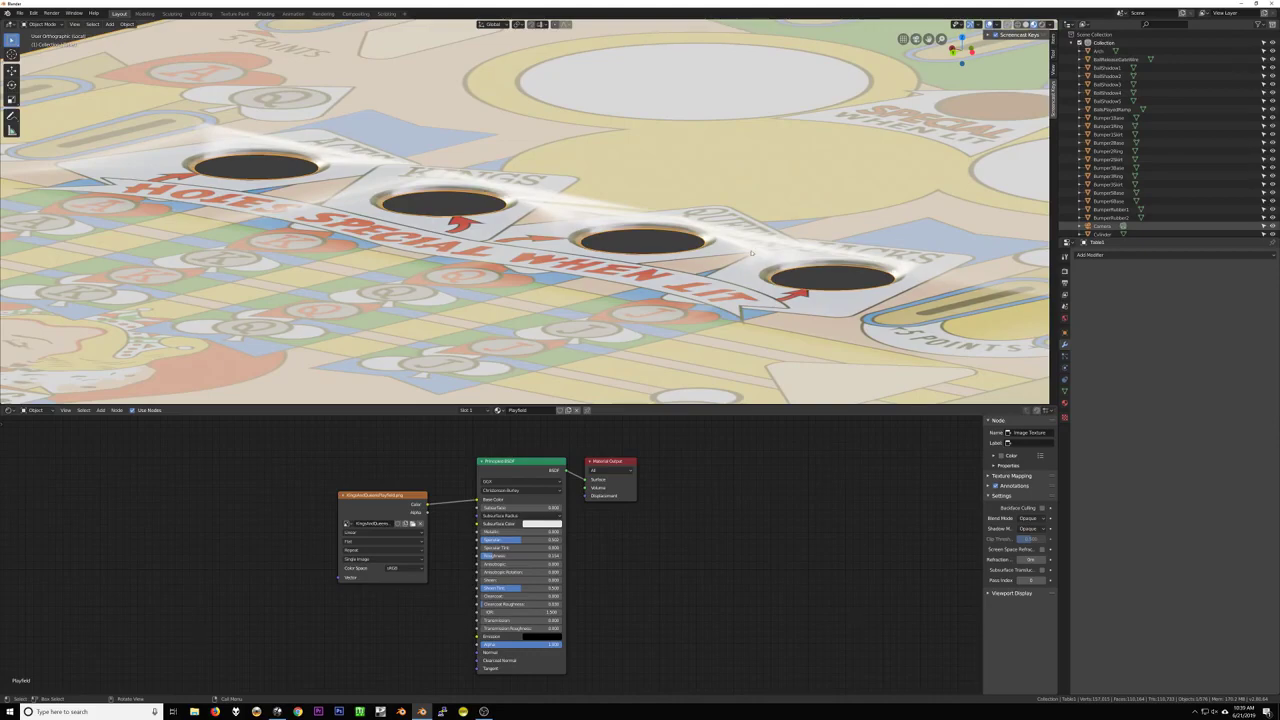
{"action": "middle_click_drag", "start_coordinate": [645, 275], "coordinate": [690, 300]}
Select the whole playfield mesh in Edit Mode, switch to face selection and apply Shade Flat
{"action": "key", "text": "Tab"}
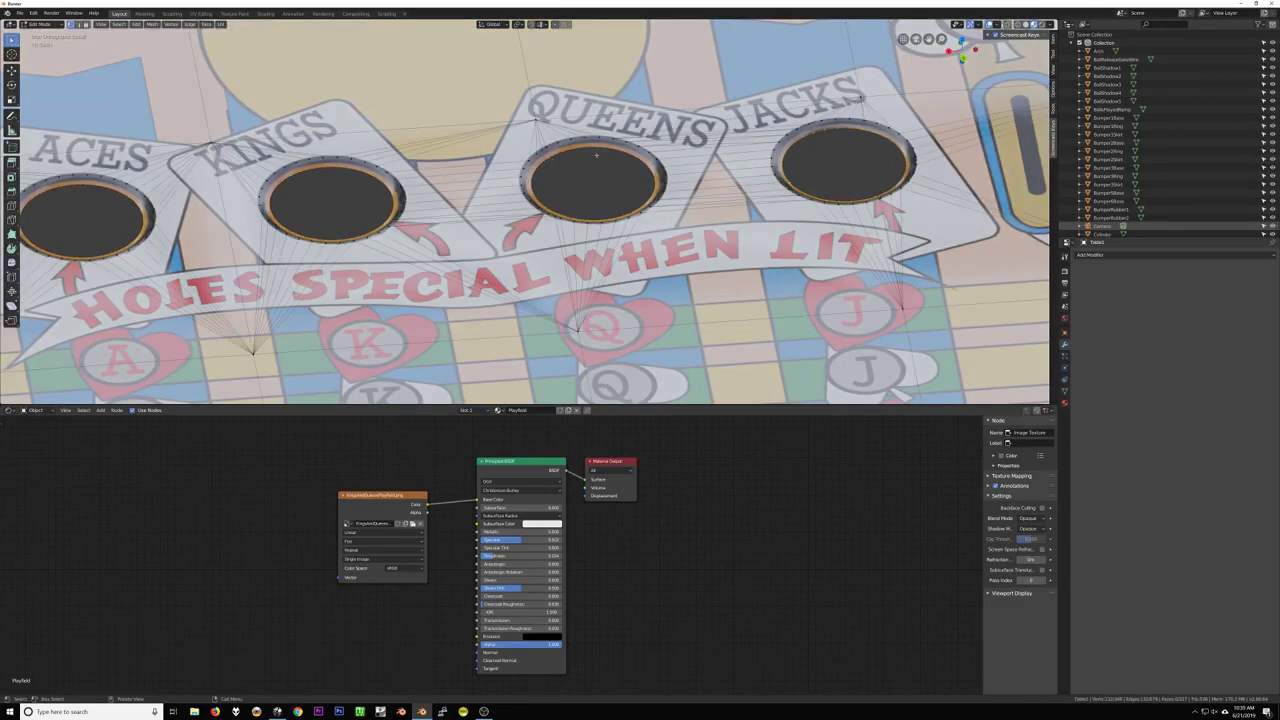
{"action": "key", "text": "alt+z"}
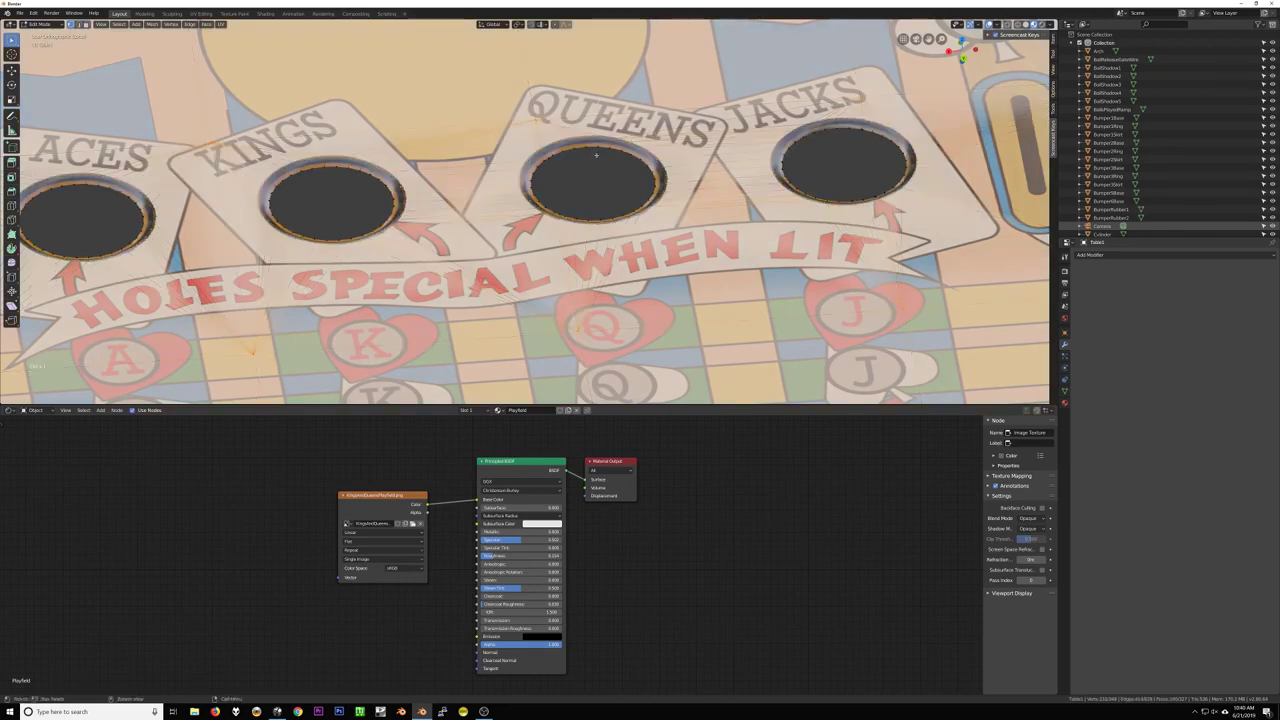
{"action": "right_click", "coordinate": [565, 68]}
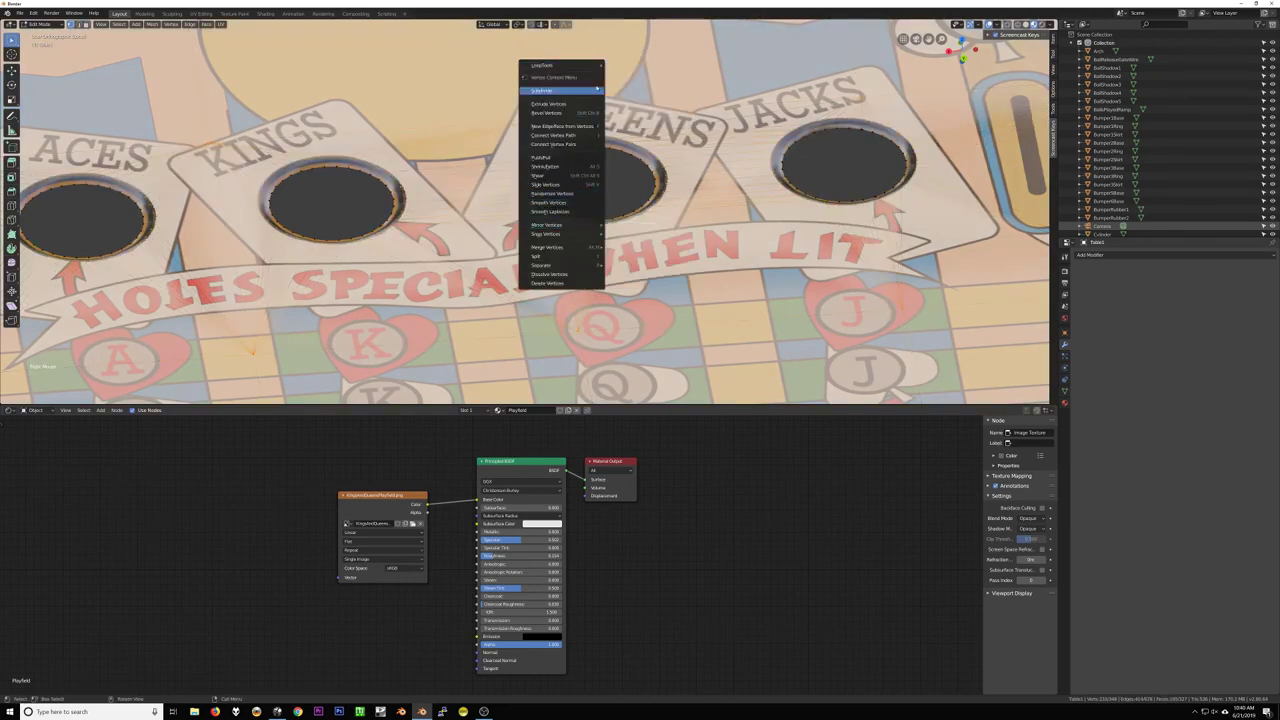
{"action": "key", "text": "Escape"}
{"action": "right_click", "coordinate": [540, 100]}
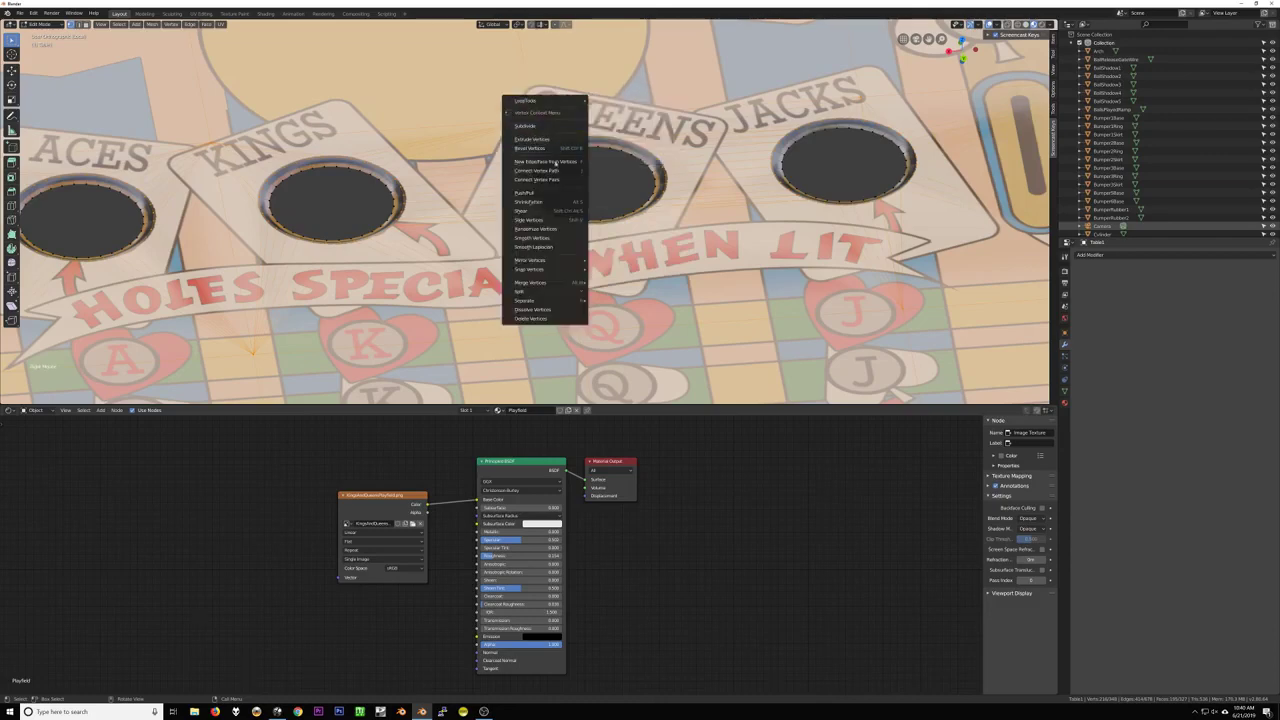
{"action": "mouse_move", "coordinate": [543, 261]}
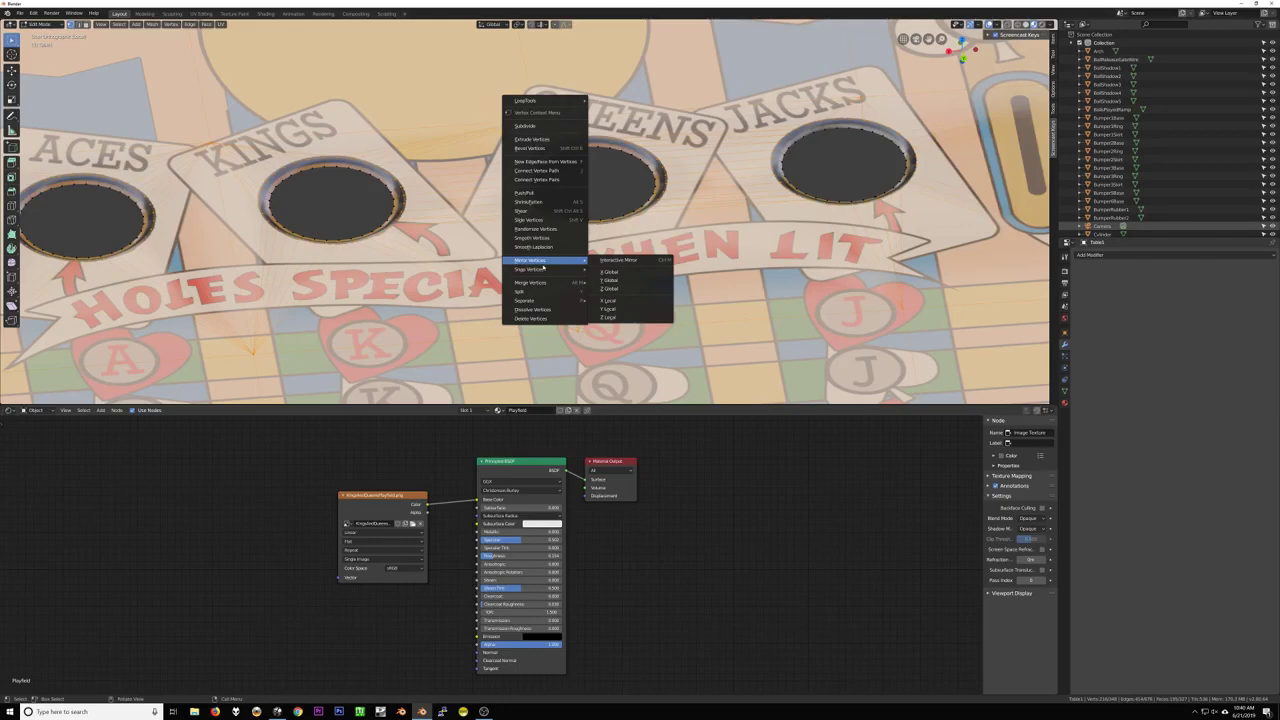
{"action": "key", "text": "Escape"}
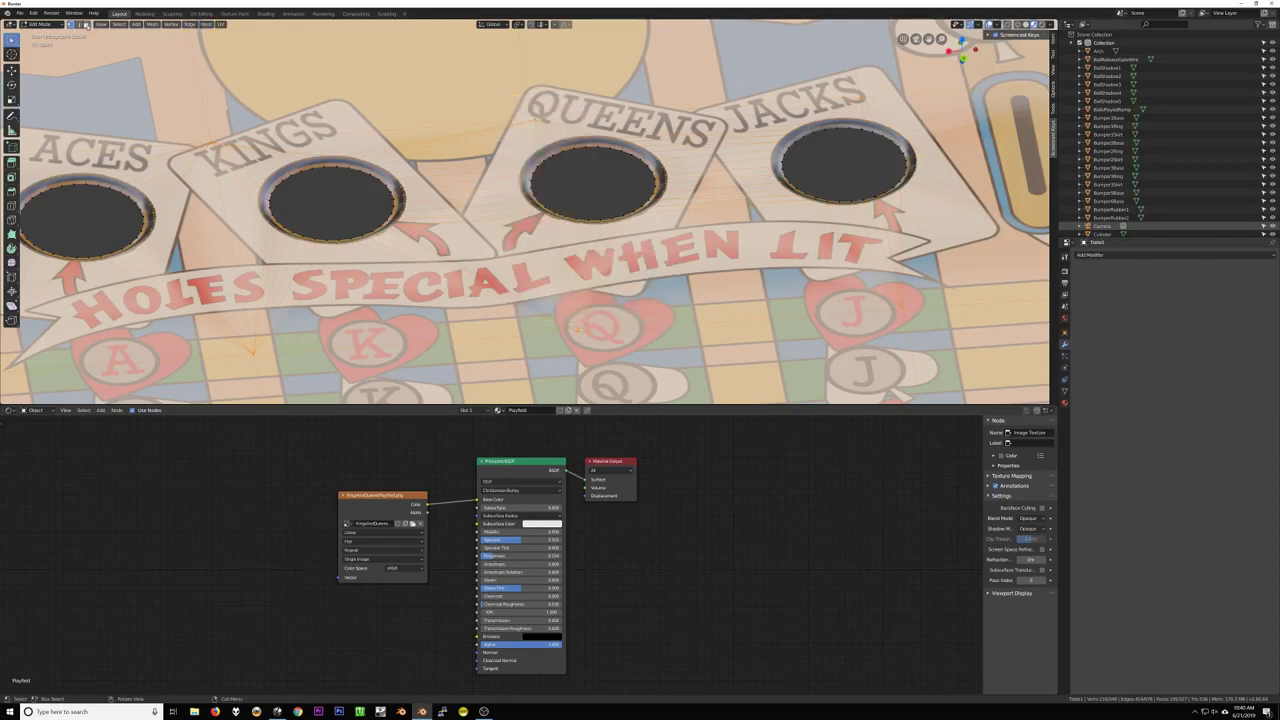
{"action": "left_click", "coordinate": [86, 24]}
{"action": "right_click", "coordinate": [365, 95]}
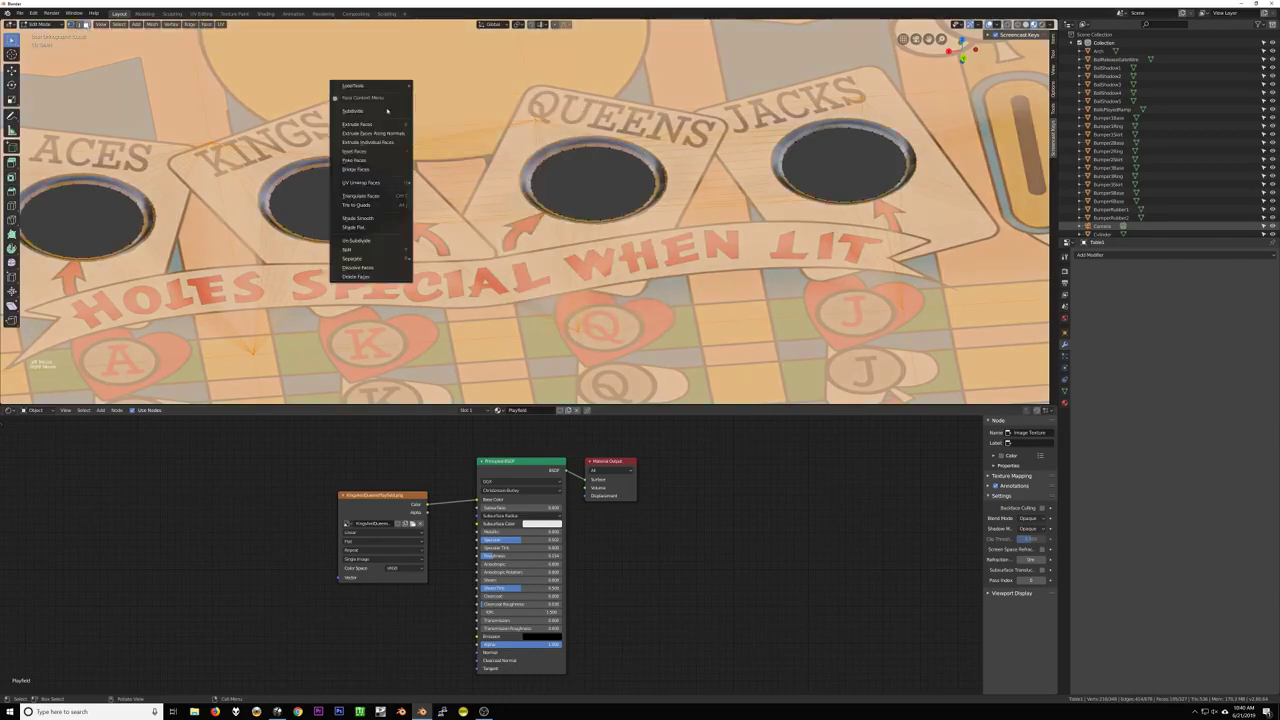
{"action": "left_click", "coordinate": [375, 220]}
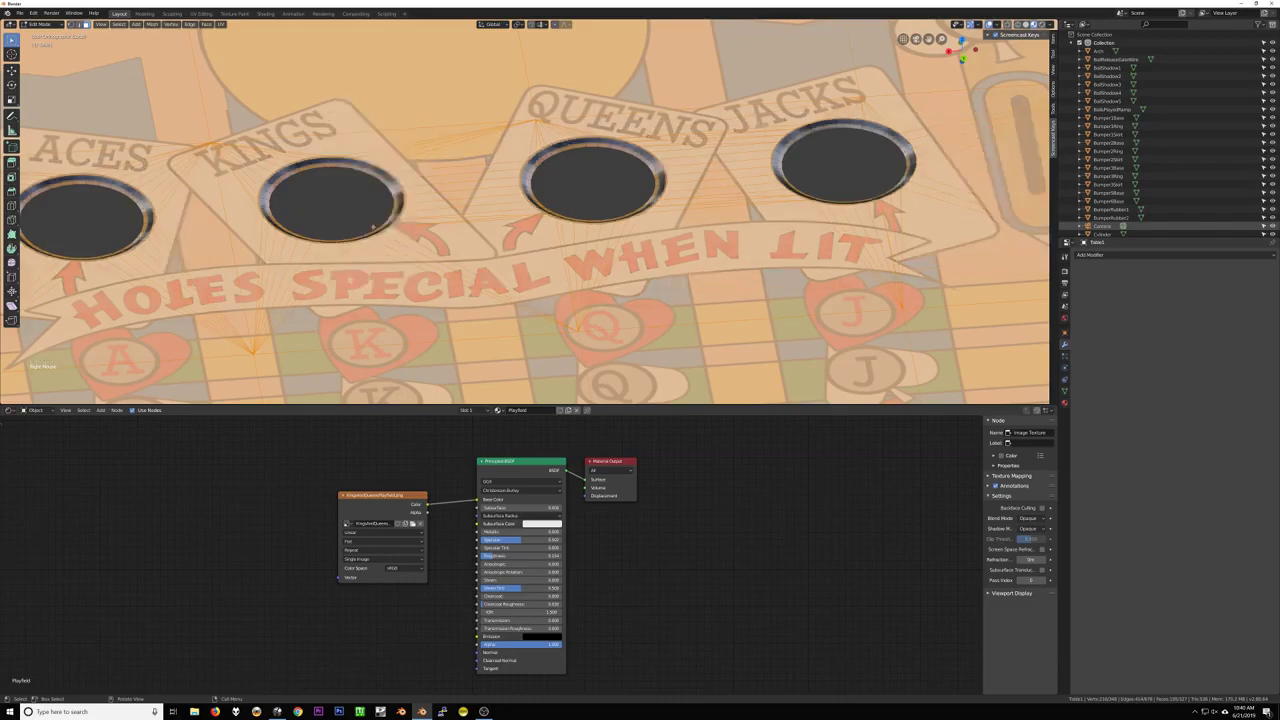
Inspect the shading around the four kicker holes and across the playfield in Object Mode
{"action": "middle_click_drag", "start_coordinate": [537, 199], "coordinate": [585, 174]}
{"action": "key", "text": "Tab"}
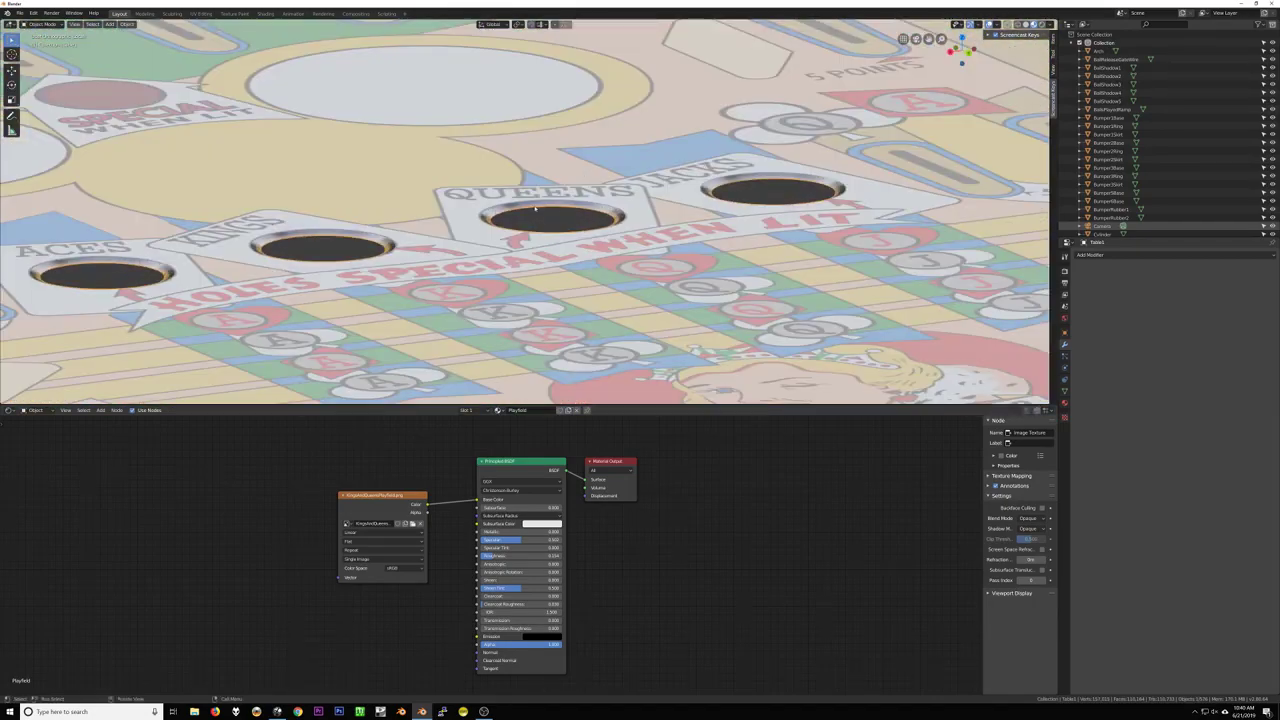
{"action": "middle_click_drag", "start_coordinate": [597, 214], "coordinate": [736, 158]}
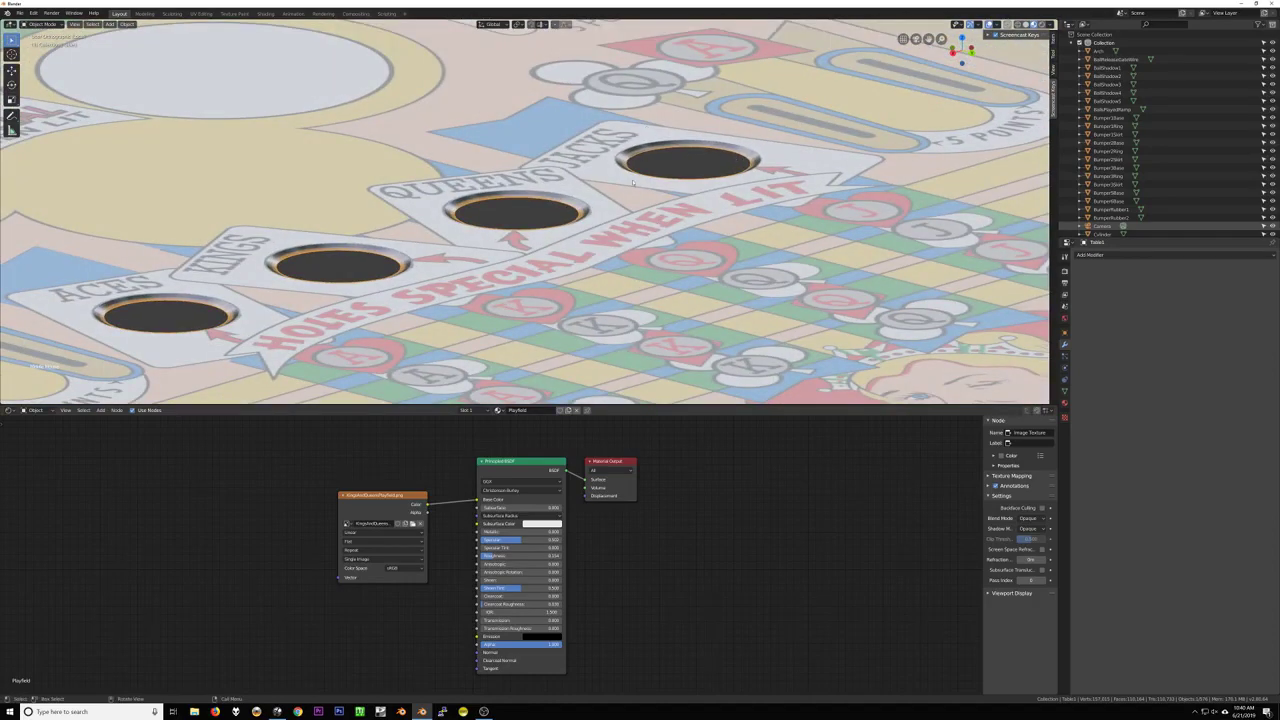
{"action": "scroll", "coordinate": [691, 171], "scroll_direction": "down", "scroll_amount": 3}
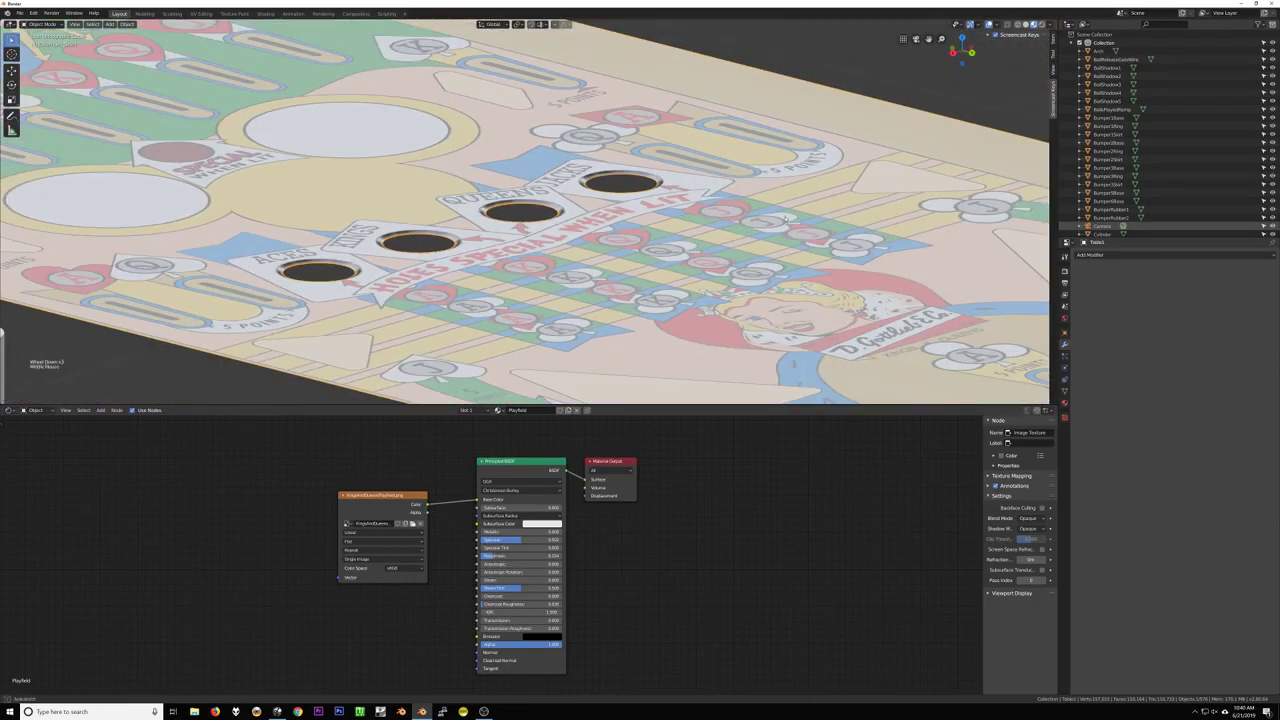
{"action": "middle_click_drag", "start_coordinate": [745, 188], "coordinate": [754, 213]}
{"action": "scroll", "coordinate": [740, 218], "scroll_direction": "up", "scroll_amount": 2}
{"action": "scroll", "coordinate": [696, 228], "scroll_direction": "down", "scroll_amount": 3}
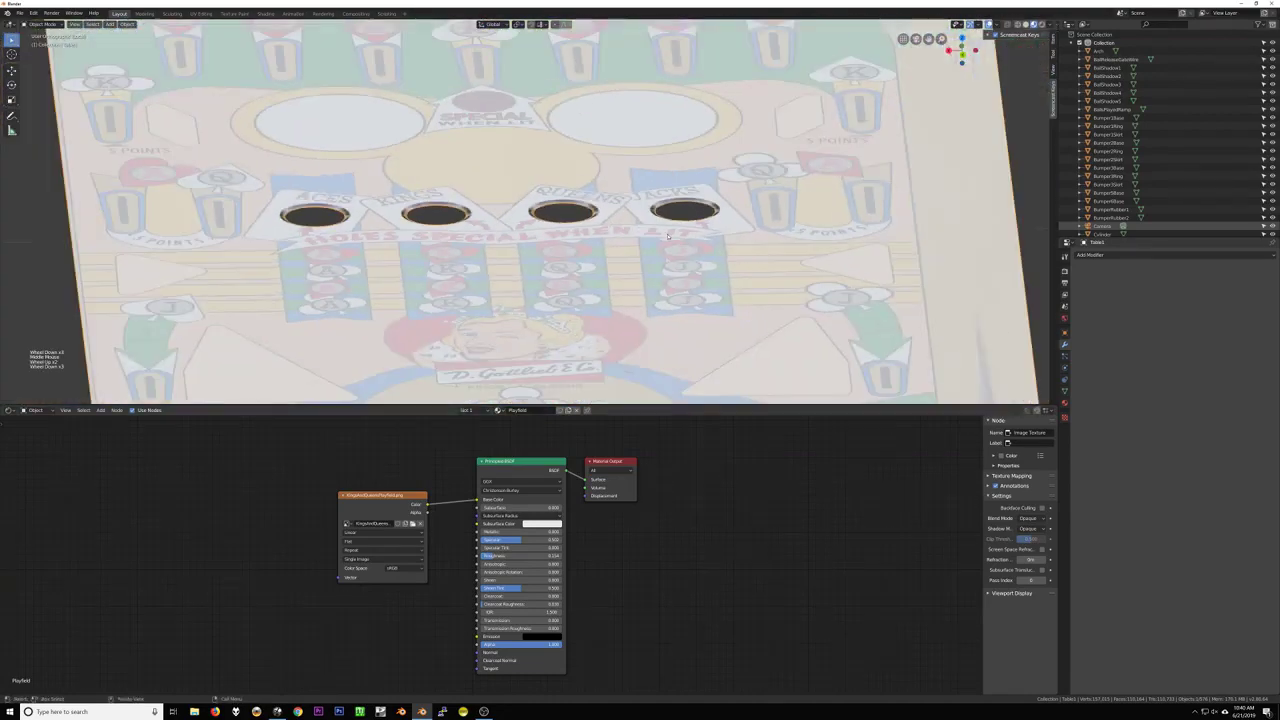
Select the entire playfield mesh and clean it up with Merge by Distance
{"action": "key", "text": "Tab"}
{"action": "key", "text": "a"}
{"action": "middle_click_drag", "start_coordinate": [668, 233], "coordinate": [665, 279]}
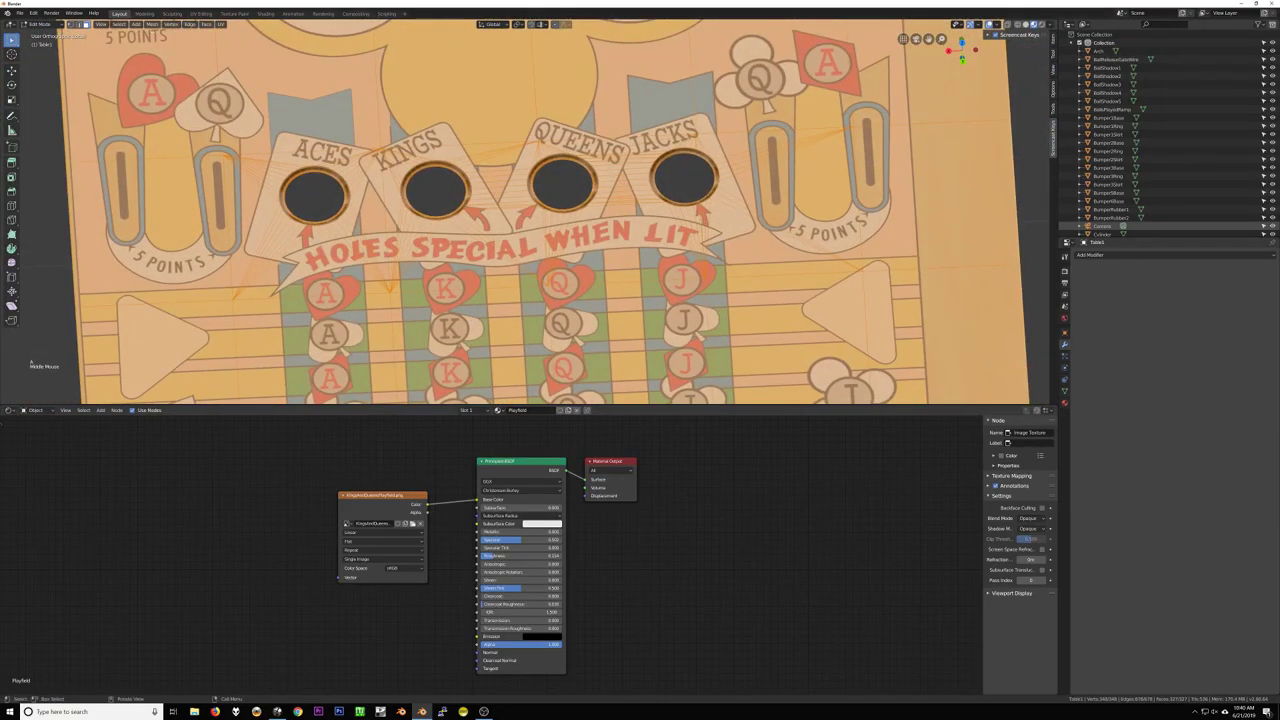
{"action": "left_click", "coordinate": [152, 24]}
{"action": "mouse_move", "coordinate": [185, 190]}
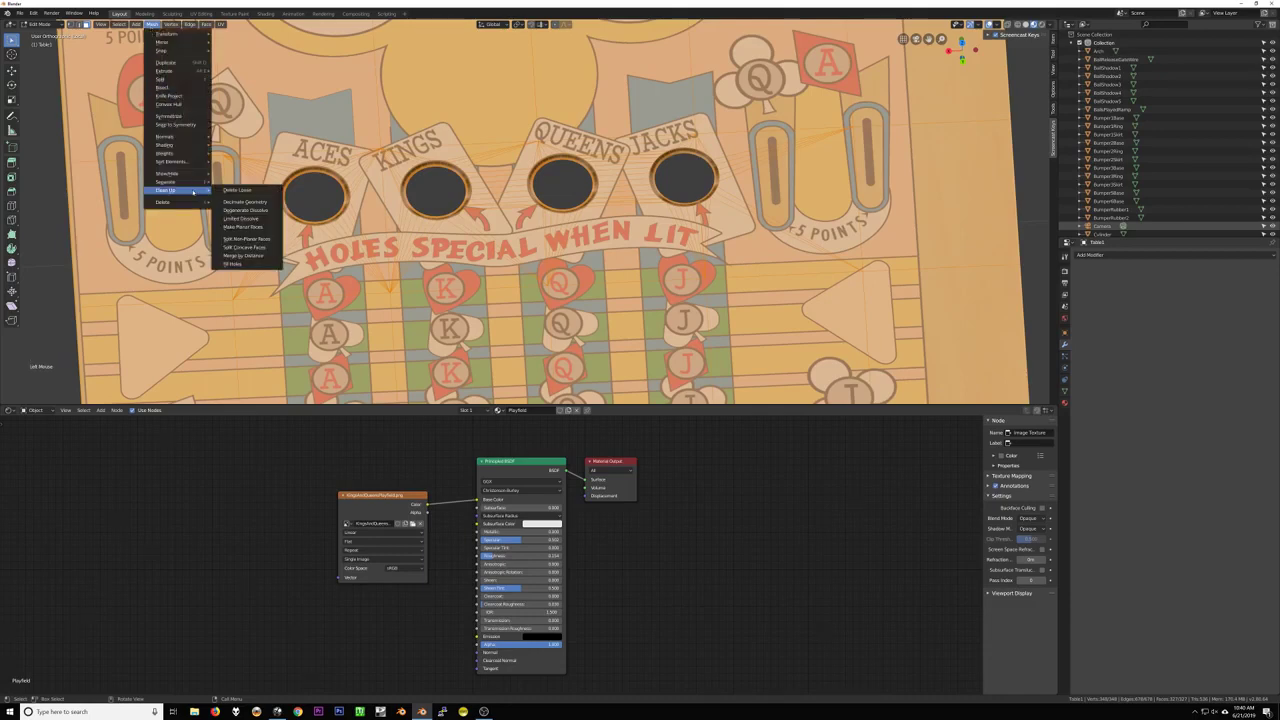
{"action": "left_click", "coordinate": [243, 256]}
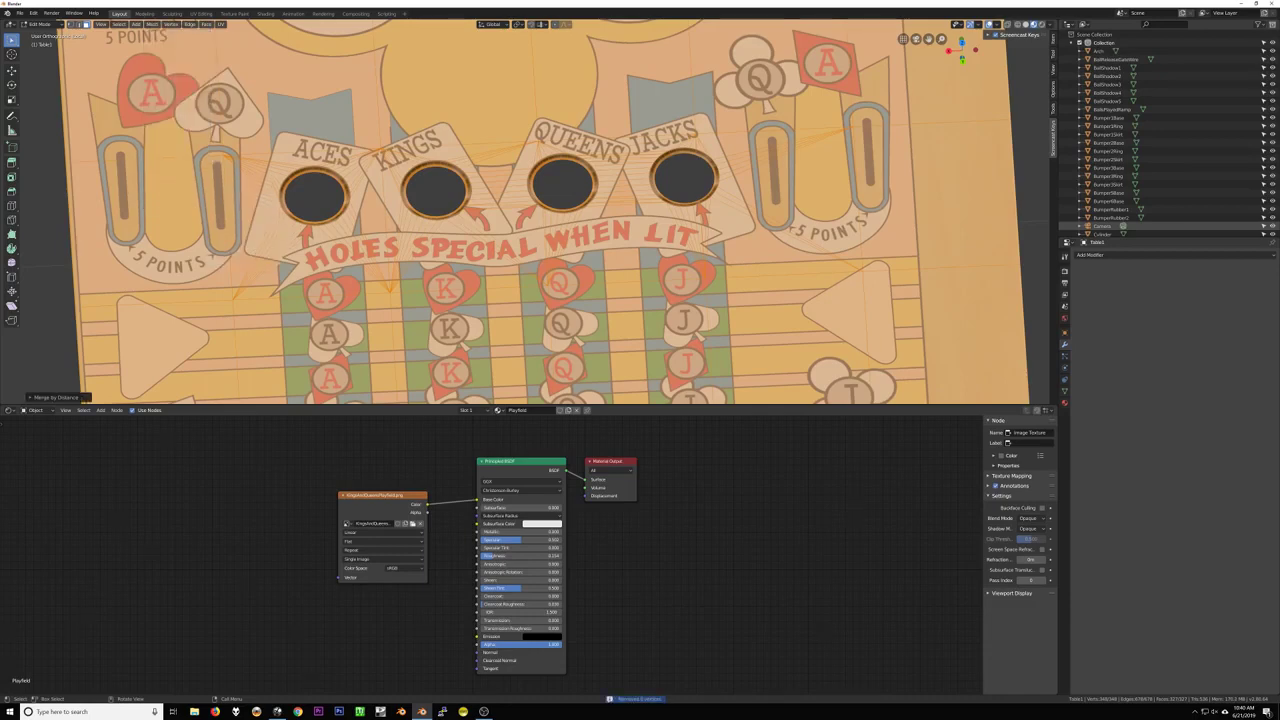
Triangulate all playfield faces, convert the triangles back to quads and return to Object Mode
{"action": "key", "text": "ctrl+t"}
{"action": "key", "text": "alt+j"}
{"action": "key", "text": "Tab"}
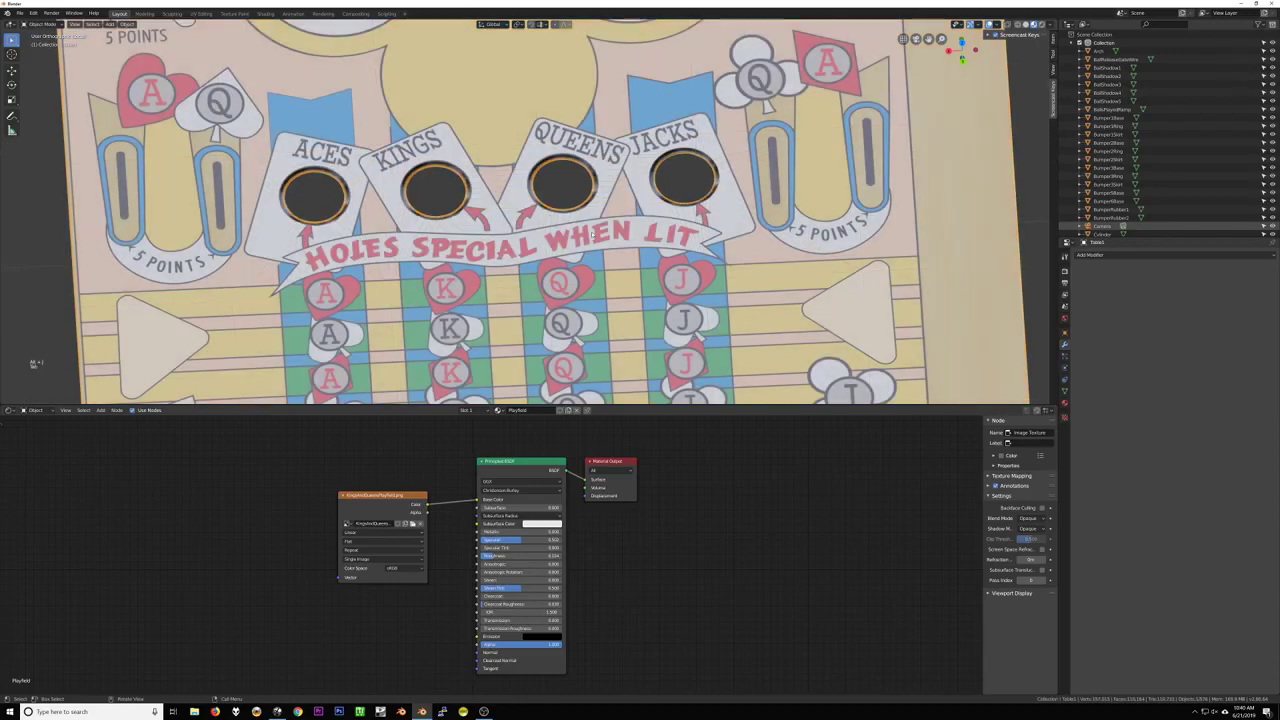
Select the whole playfield mesh in Edit Mode and open the Wavefront OBJ exporter
{"action": "scroll", "coordinate": [530, 210], "scroll_direction": "down", "scroll_amount": 2}
{"action": "key", "text": "Tab"}
{"action": "scroll", "coordinate": [530, 210], "scroll_direction": "down", "scroll_amount": 5}
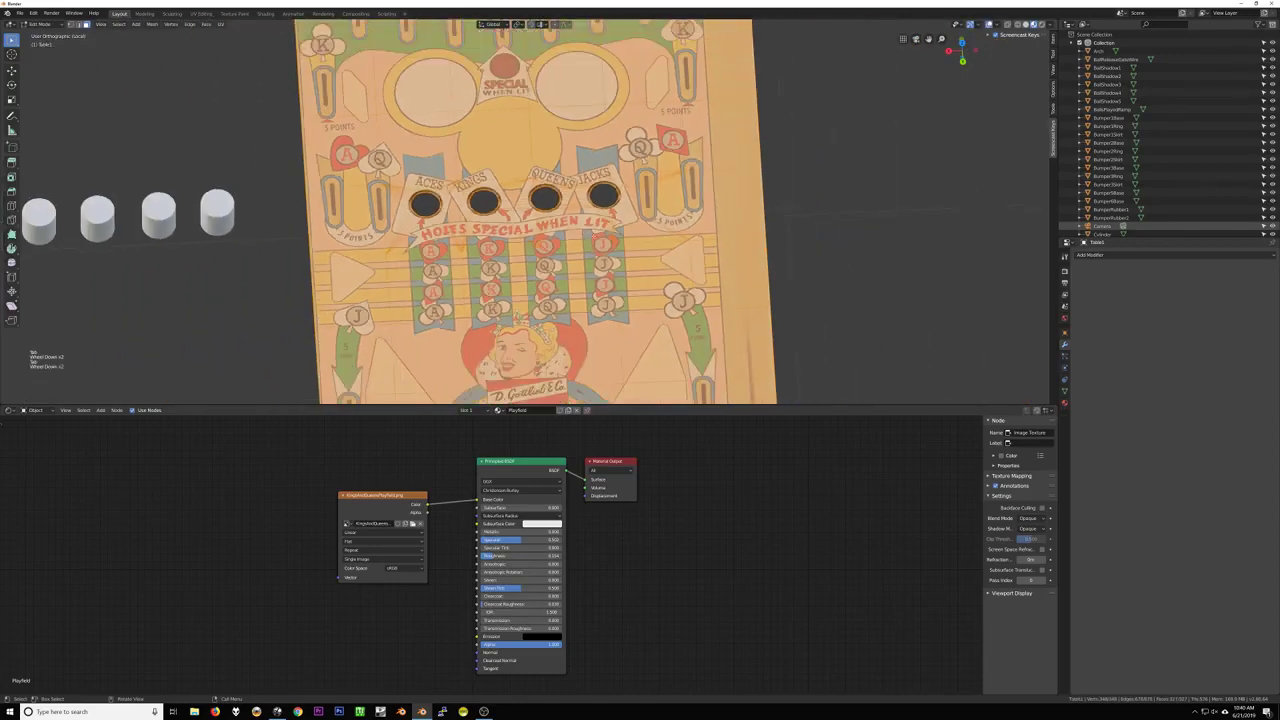
{"action": "middle_click_drag", "start_coordinate": [530, 210], "coordinate": [570, 185]}
{"action": "key", "text": "a"}
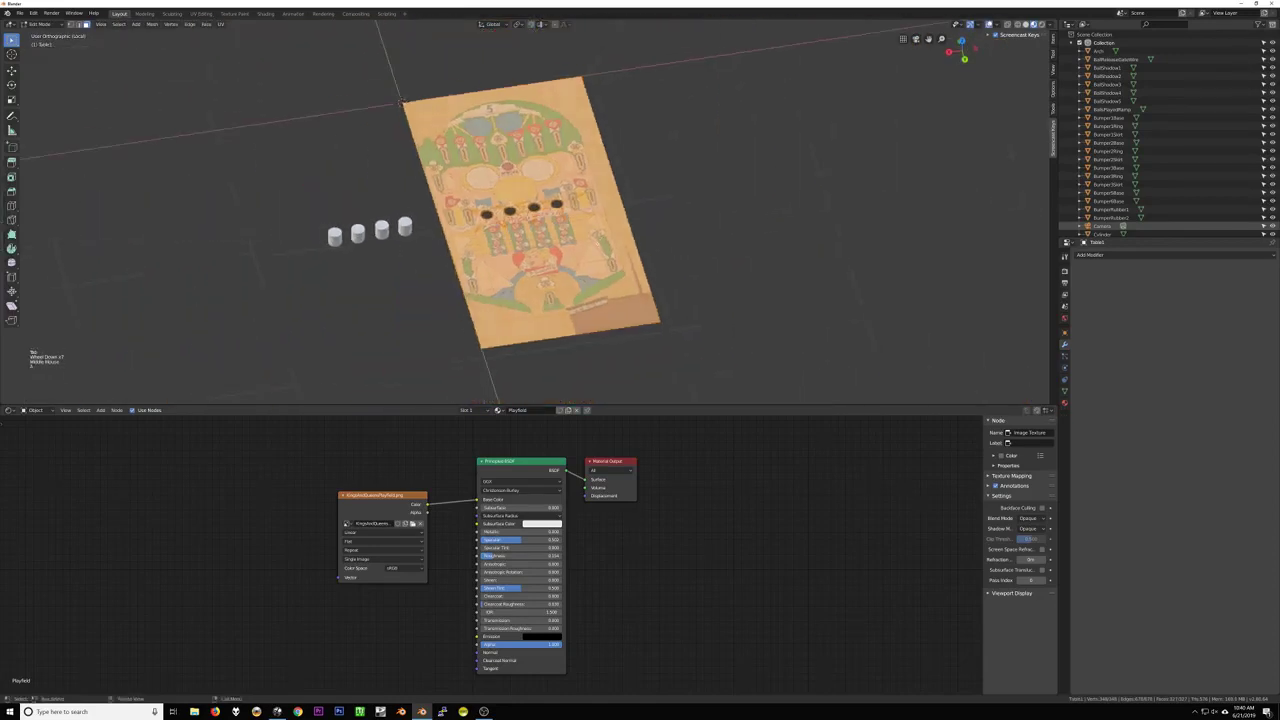
{"action": "left_click", "coordinate": [19, 13]}
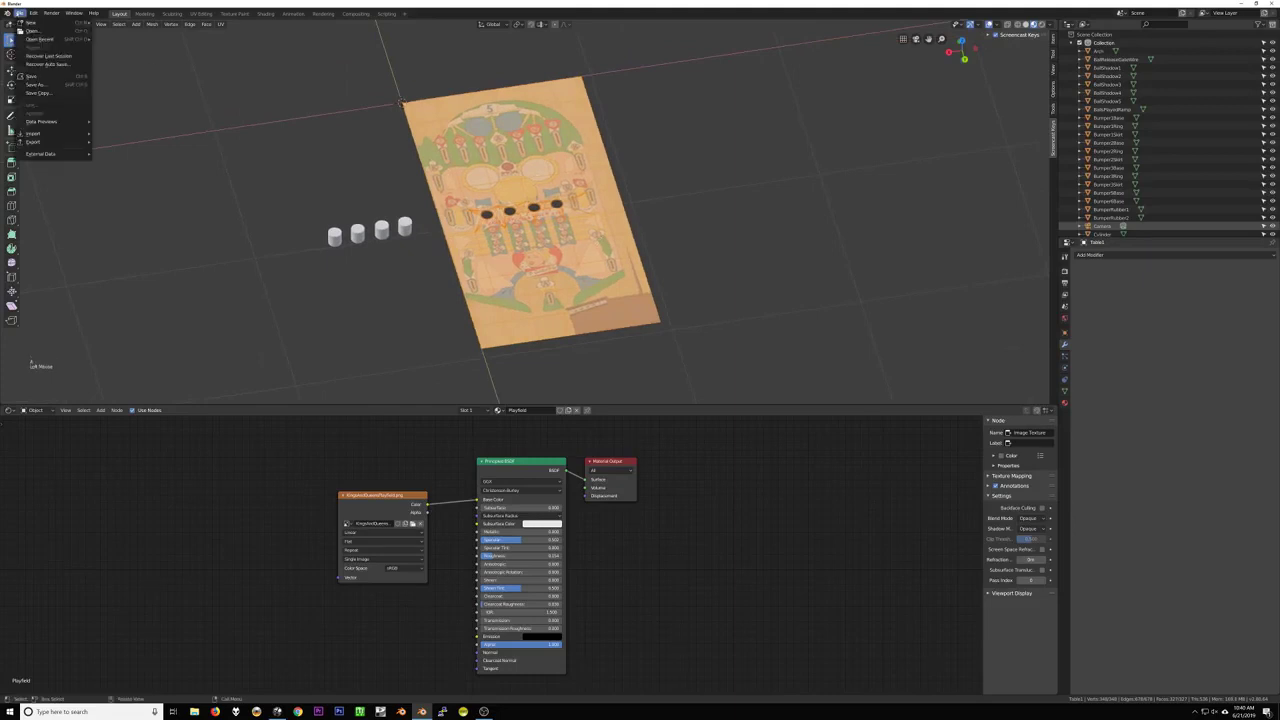
{"action": "mouse_move", "coordinate": [40, 141]}
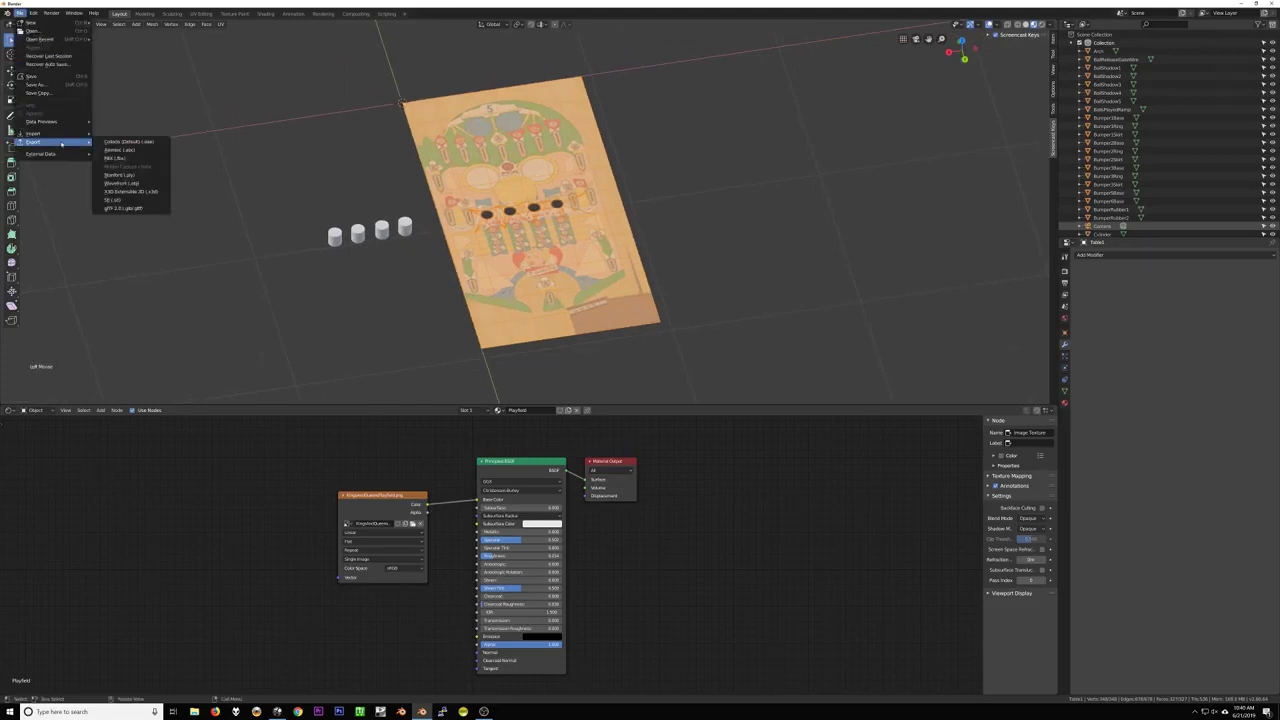
{"action": "left_click", "coordinate": [137, 183]}
Apply the saved Visual Pinball export preset and export the selected playfield as a new OBJ file in the KaQ folder
{"action": "left_click", "coordinate": [40, 561]}
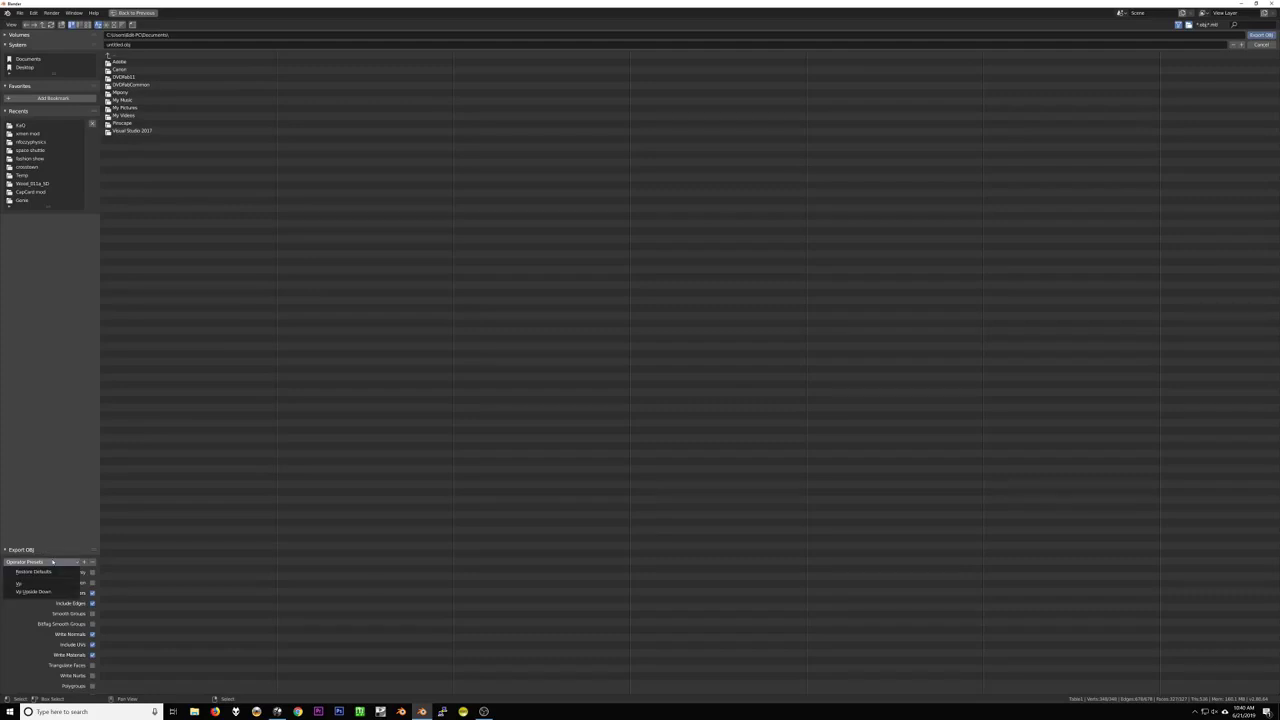
{"action": "left_click", "coordinate": [32, 586]}
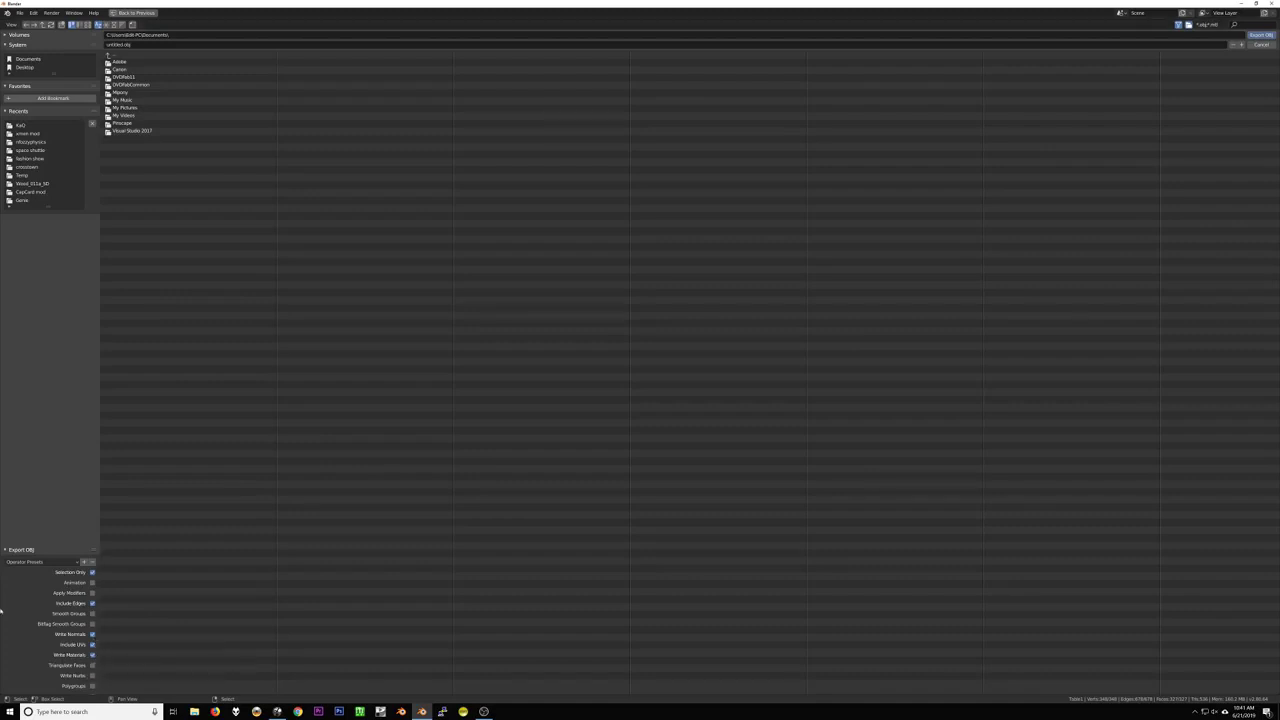
{"action": "scroll", "coordinate": [52, 620], "scroll_direction": "down", "scroll_amount": 4}
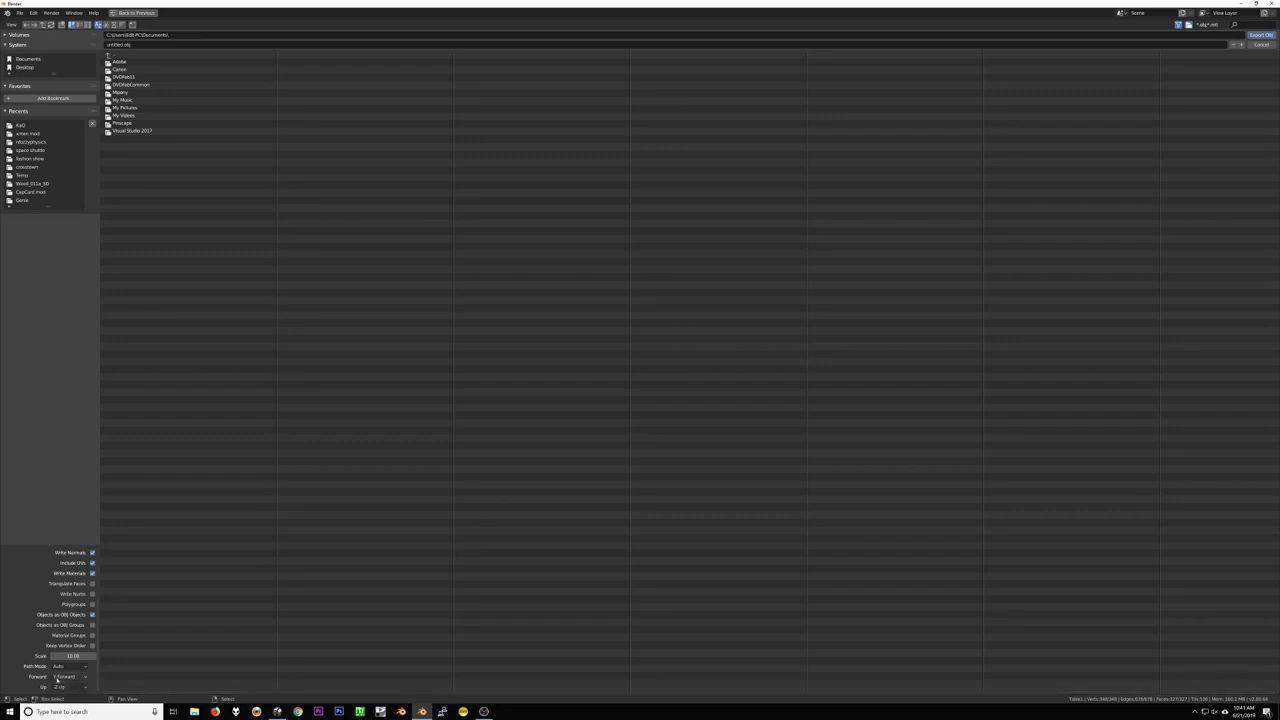
{"action": "left_click", "coordinate": [24, 125]}
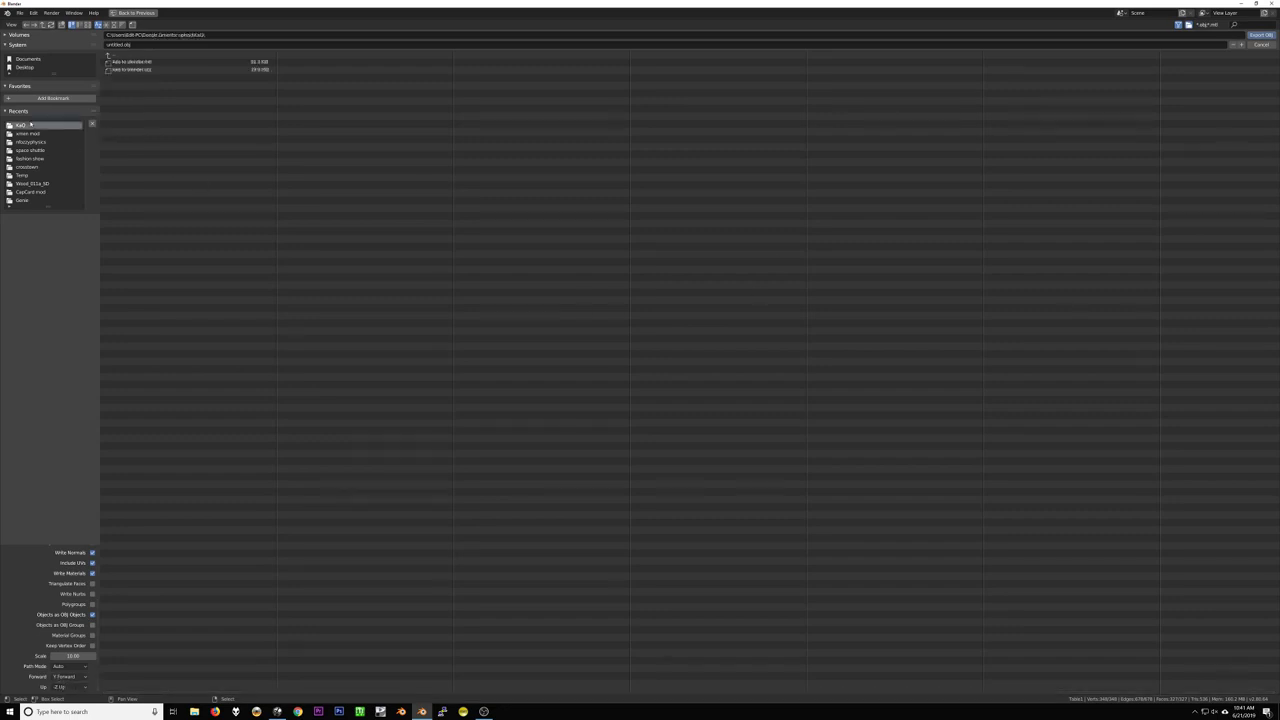
{"action": "left_click", "coordinate": [117, 45]}
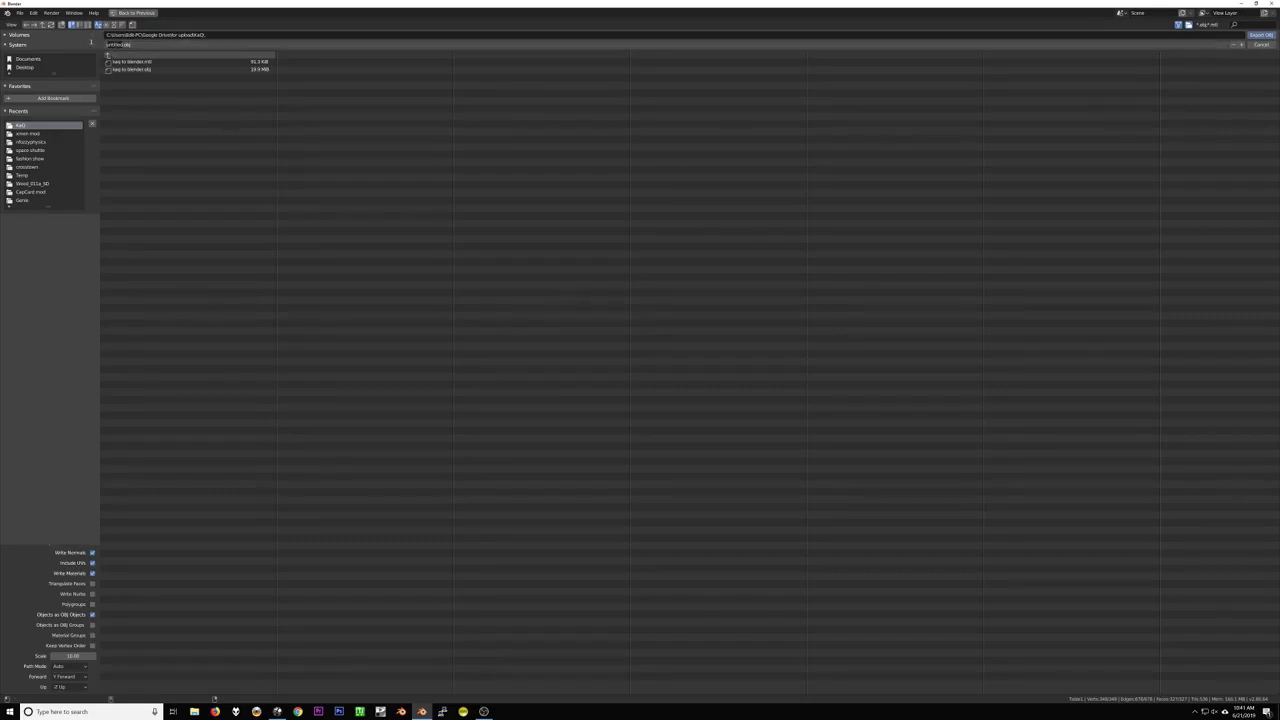
{"action": "type", "text": "kaq hma"}
{"action": "key", "text": "Return"}
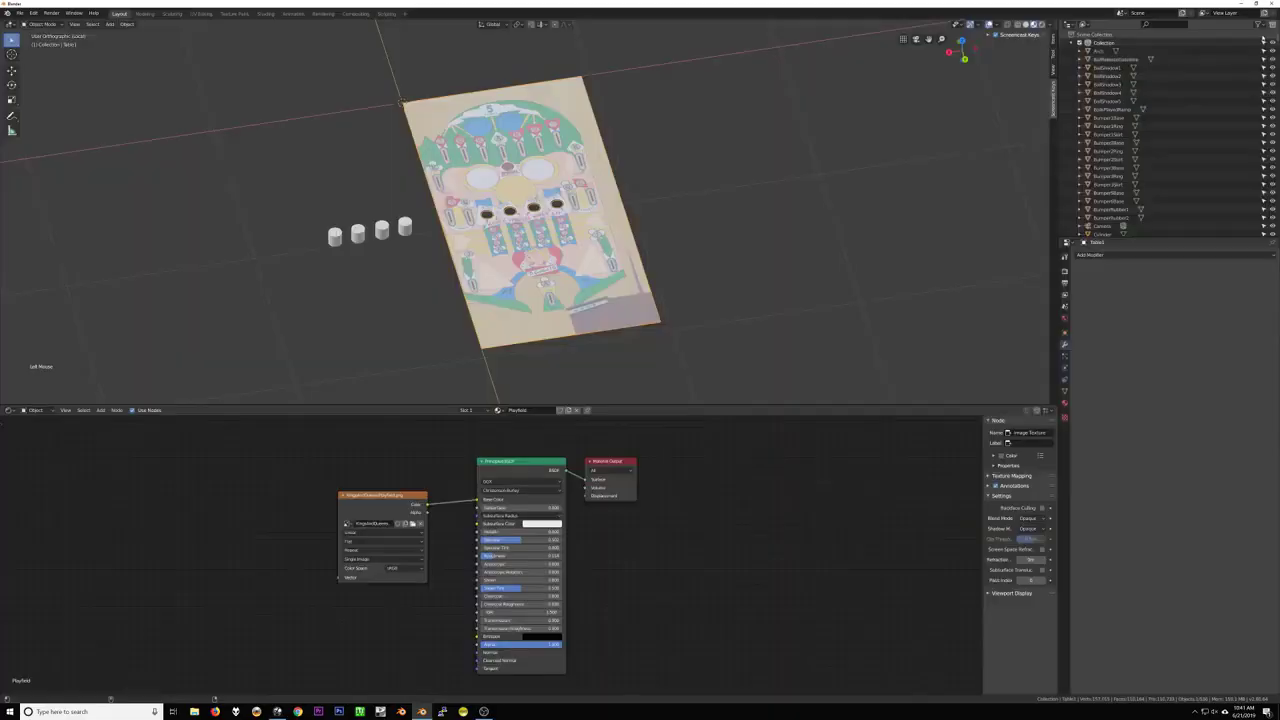
Examine the textured playfield and its four kicker holes from several angles in the 3D viewport
{"action": "scroll", "coordinate": [594, 248], "scroll_direction": "up", "scroll_amount": 7}
{"action": "middle_click_drag", "start_coordinate": [585, 242], "coordinate": [660, 290]}
{"action": "scroll", "coordinate": [613, 218], "scroll_direction": "down", "scroll_amount": 1}
{"action": "scroll", "coordinate": [612, 218], "scroll_direction": "down", "scroll_amount": 2}
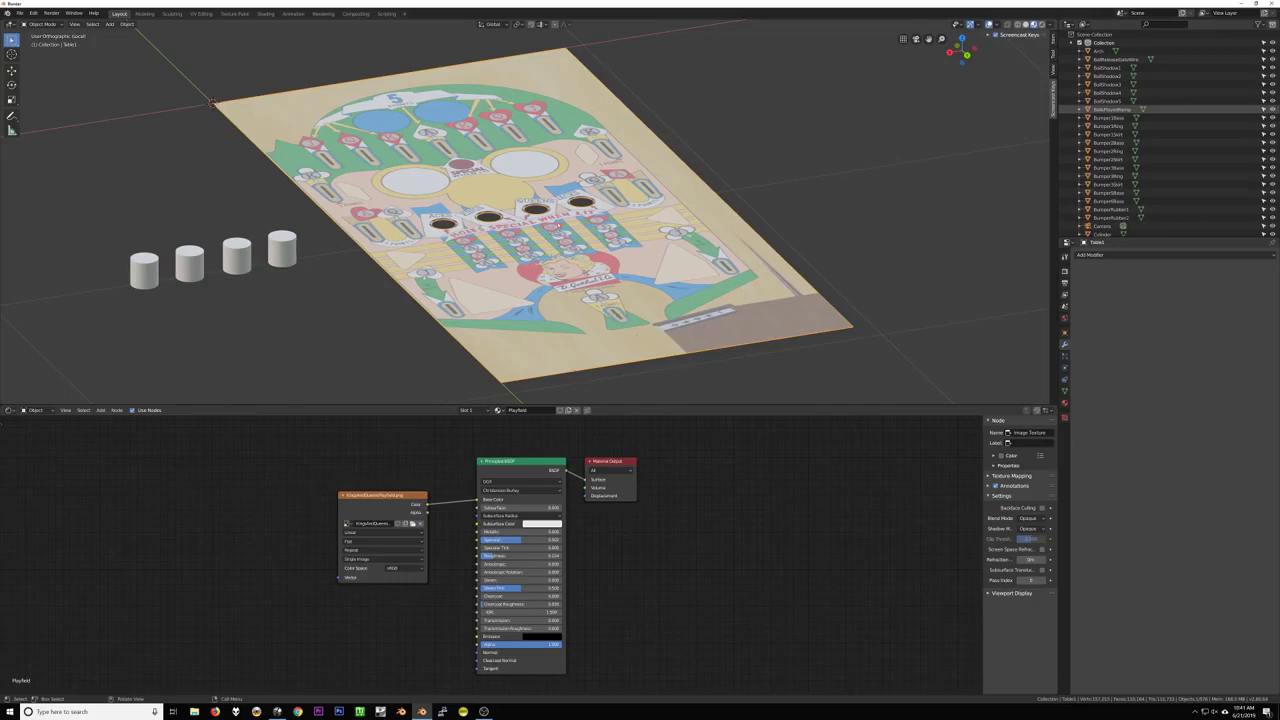
{"action": "scroll", "coordinate": [623, 265], "scroll_direction": "up", "scroll_amount": 3}
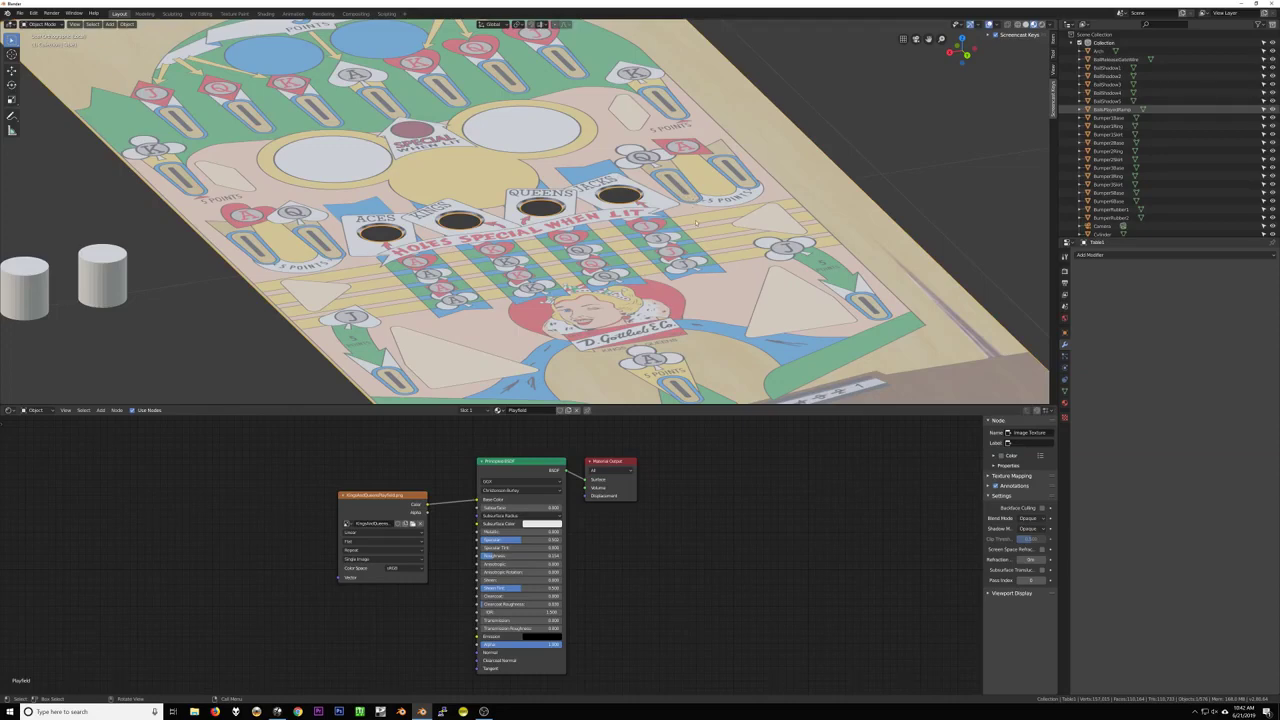
{"action": "scroll", "coordinate": [696, 222], "scroll_direction": "down", "scroll_amount": 3}
{"action": "middle_click_drag", "start_coordinate": [696, 222], "coordinate": [646, 235]}
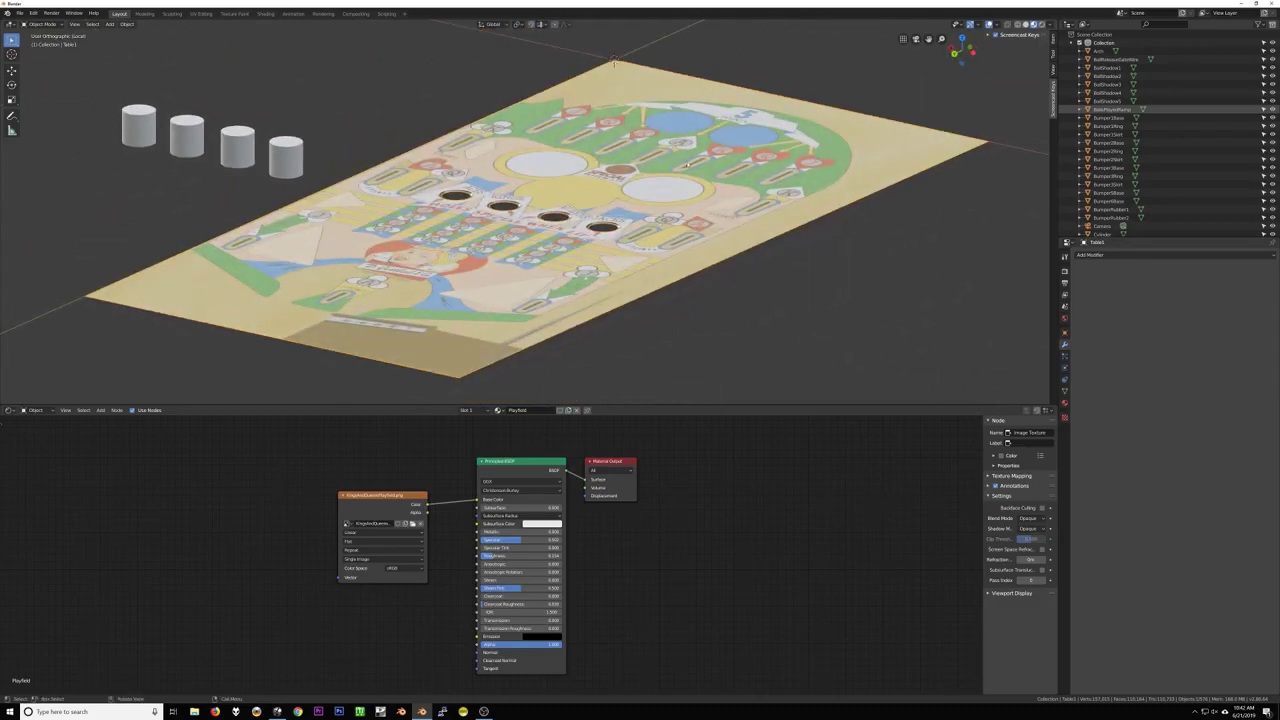
{"action": "middle_click_drag", "start_coordinate": [313, 300], "coordinate": [313, 345]}
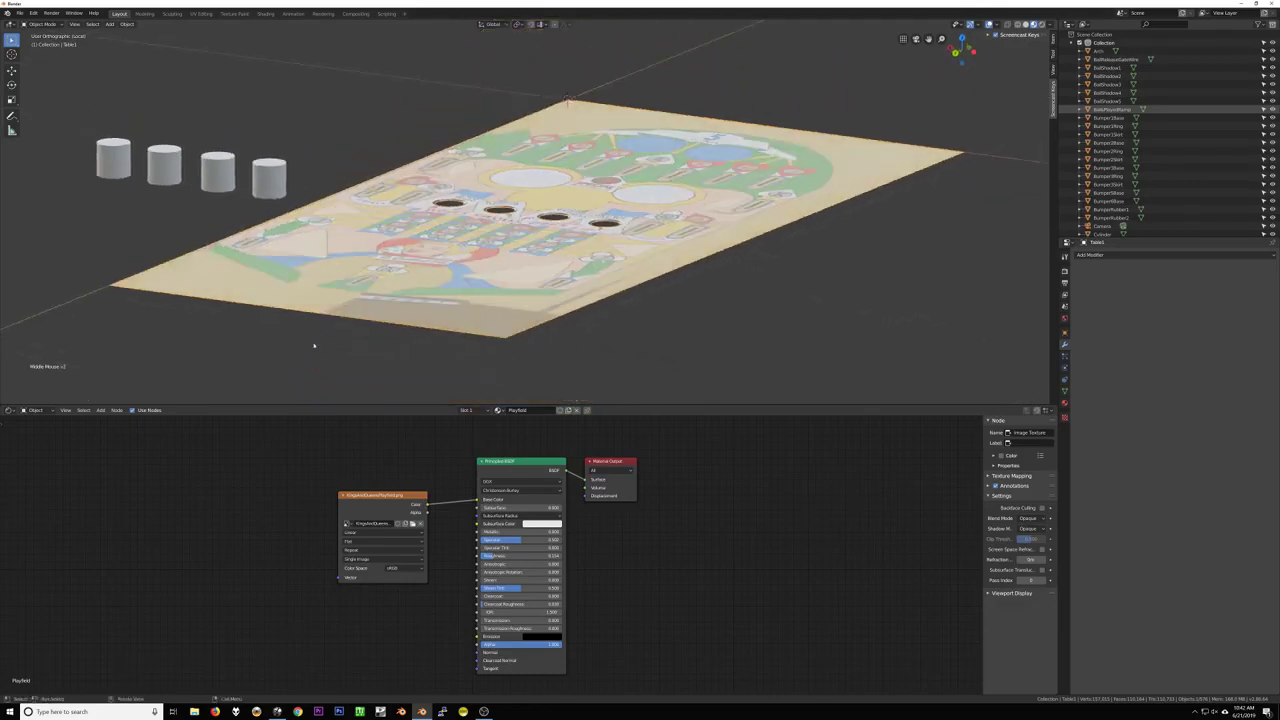
Switch to Visual Pinball, add a primitive beside the Kings and Queens table and name it playfield_mesh
{"action": "left_click", "coordinate": [277, 711]}
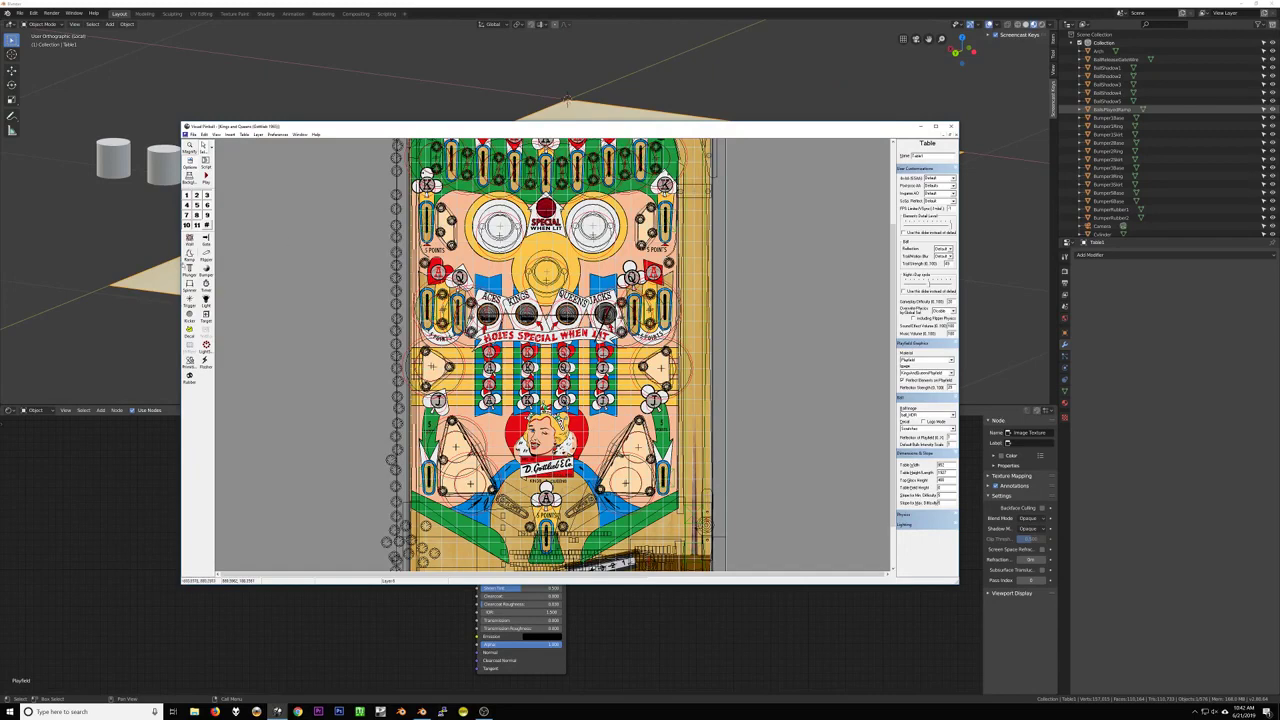
{"action": "left_click", "coordinate": [189, 362]}
{"action": "left_click", "coordinate": [356, 302]}
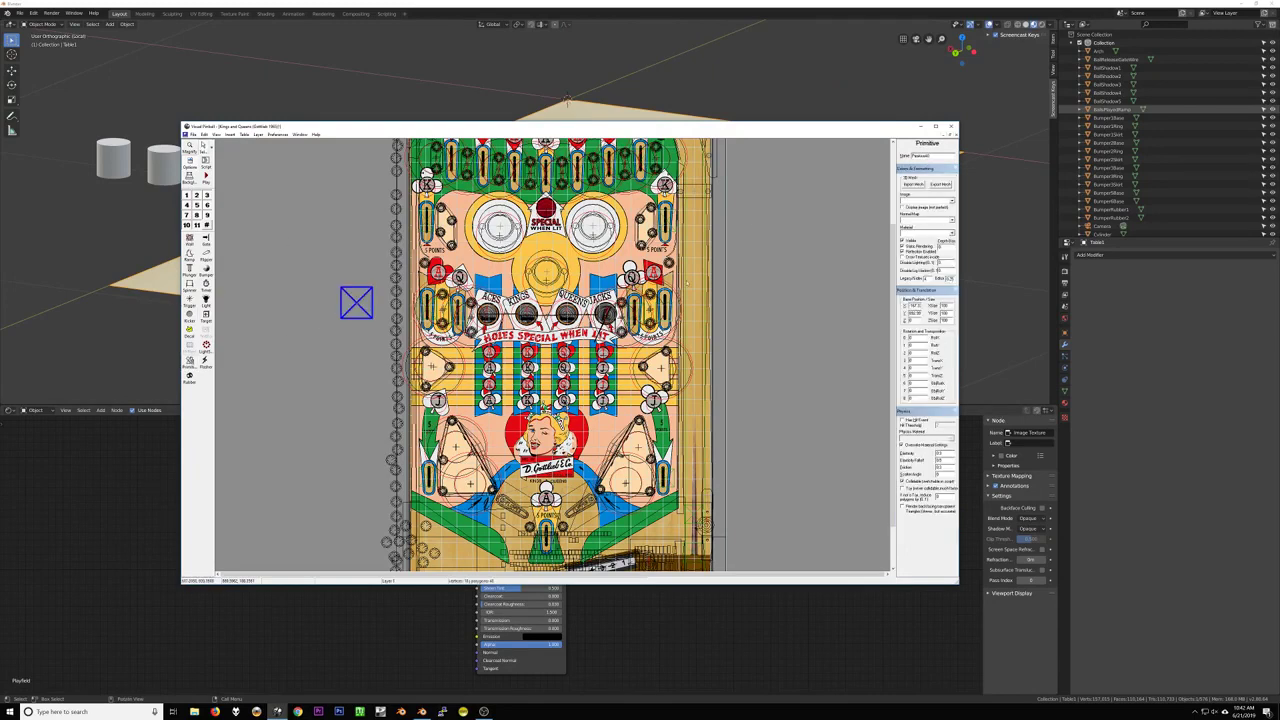
{"action": "double_click", "coordinate": [931, 157]}
{"action": "type", "text": "playfield_mesh"}
Import the newly exported playfield OBJ from the KaQ folder as the mesh of the playfield_mesh primitive
{"action": "left_click", "coordinate": [912, 185]}
{"action": "left_click", "coordinate": [318, 157]}
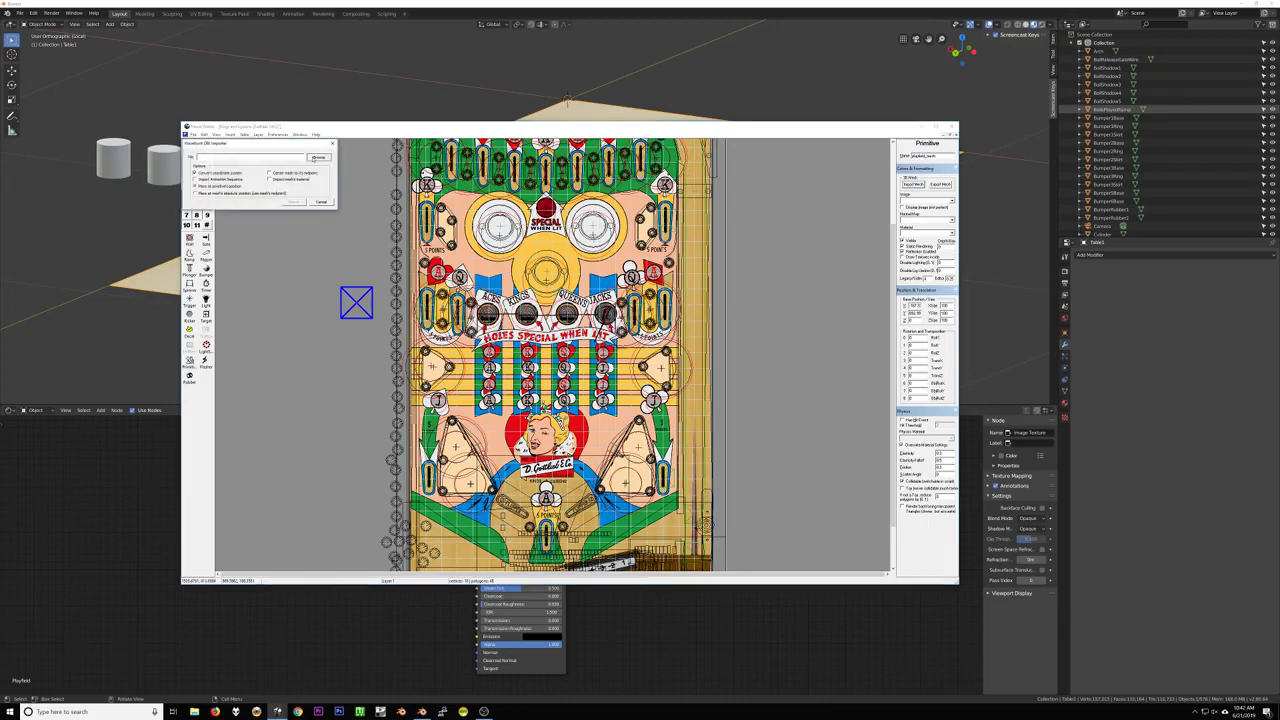
{"action": "left_click", "coordinate": [260, 194]}
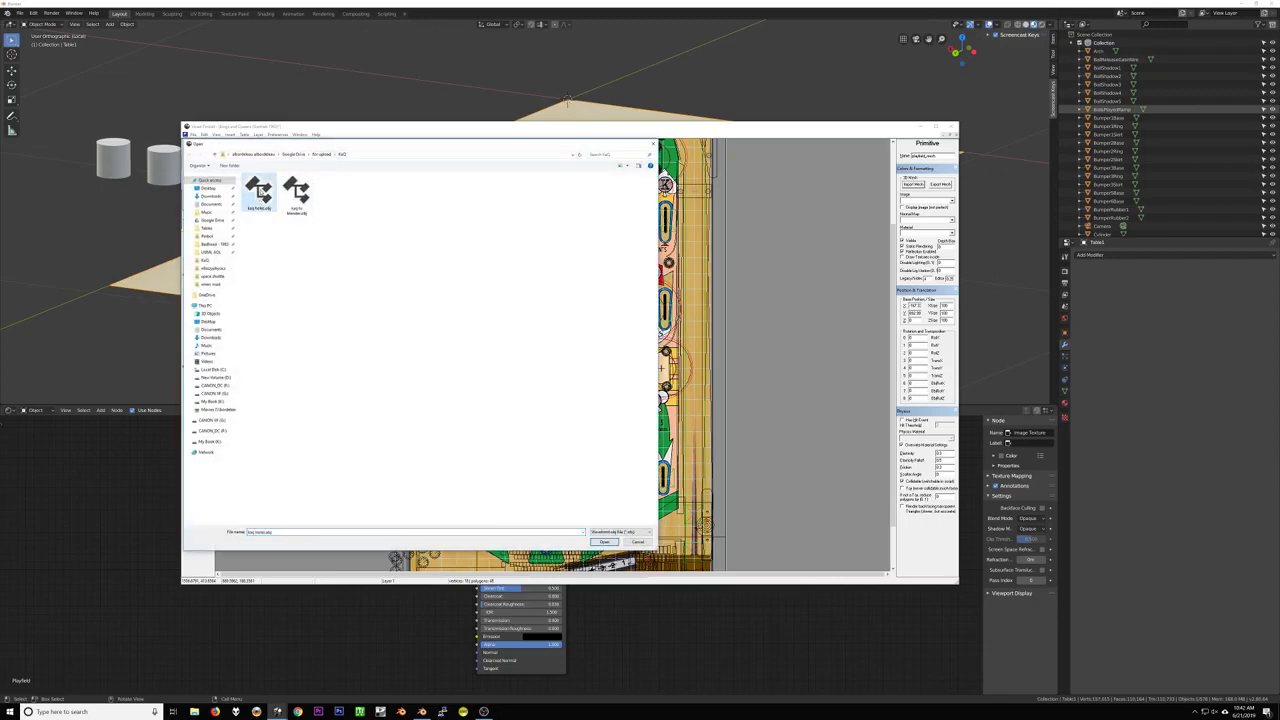
{"action": "double_click", "coordinate": [260, 194]}
{"action": "left_click", "coordinate": [299, 202]}
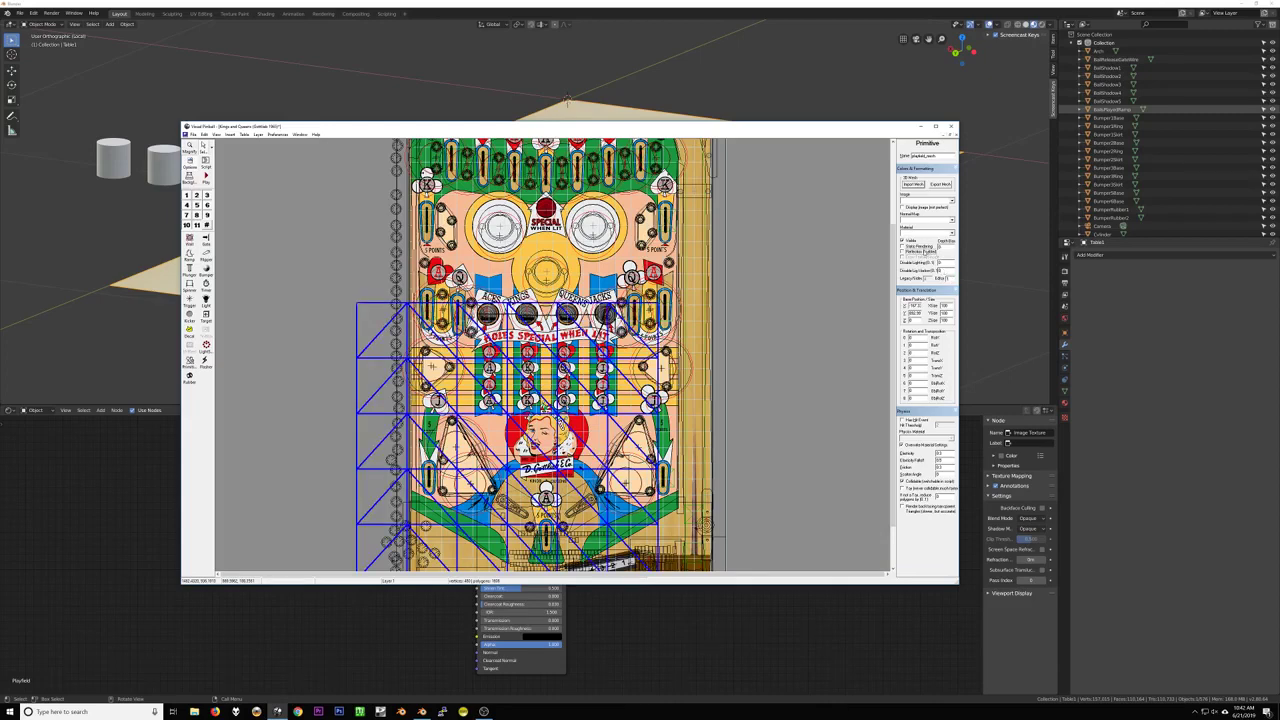
Set the playfield_mesh primitive's X and Y base position to 0 and check its alignment with the kicker holes
{"action": "double_click", "coordinate": [915, 306]}
{"action": "type", "text": "0"}
{"action": "key", "text": "Tab"}
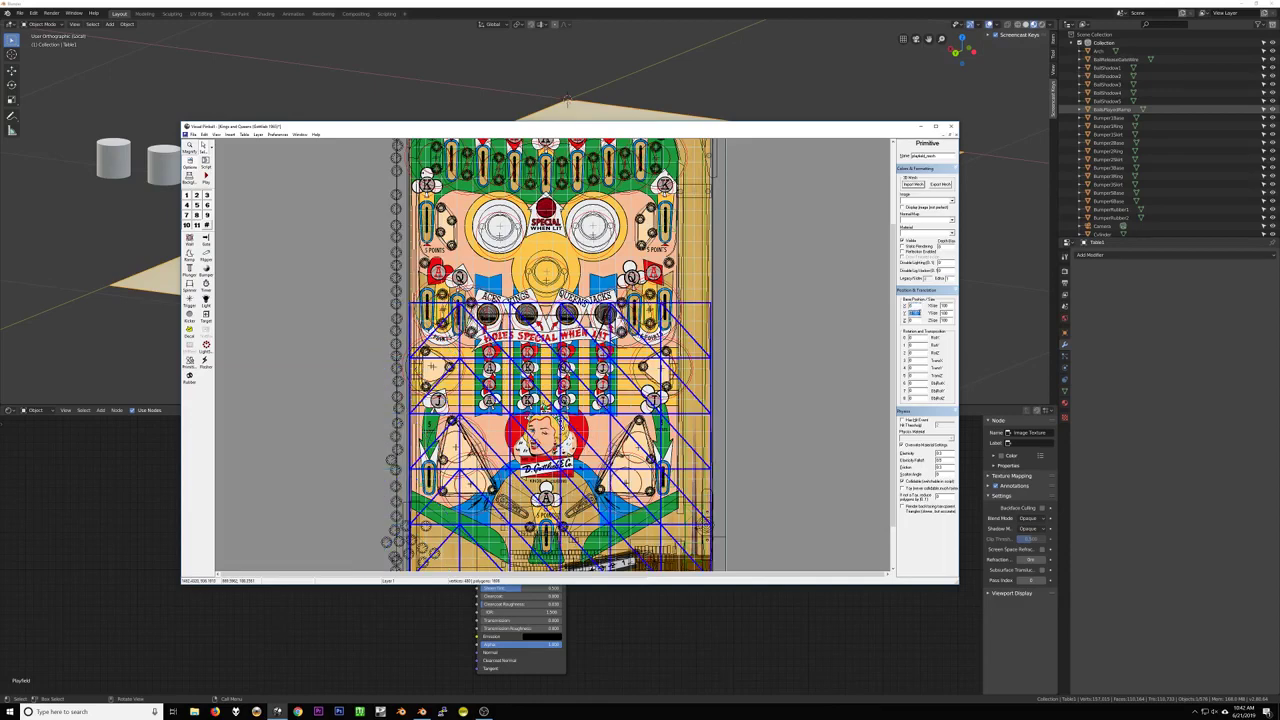
{"action": "type", "text": "0"}
{"action": "key", "text": "Return"}
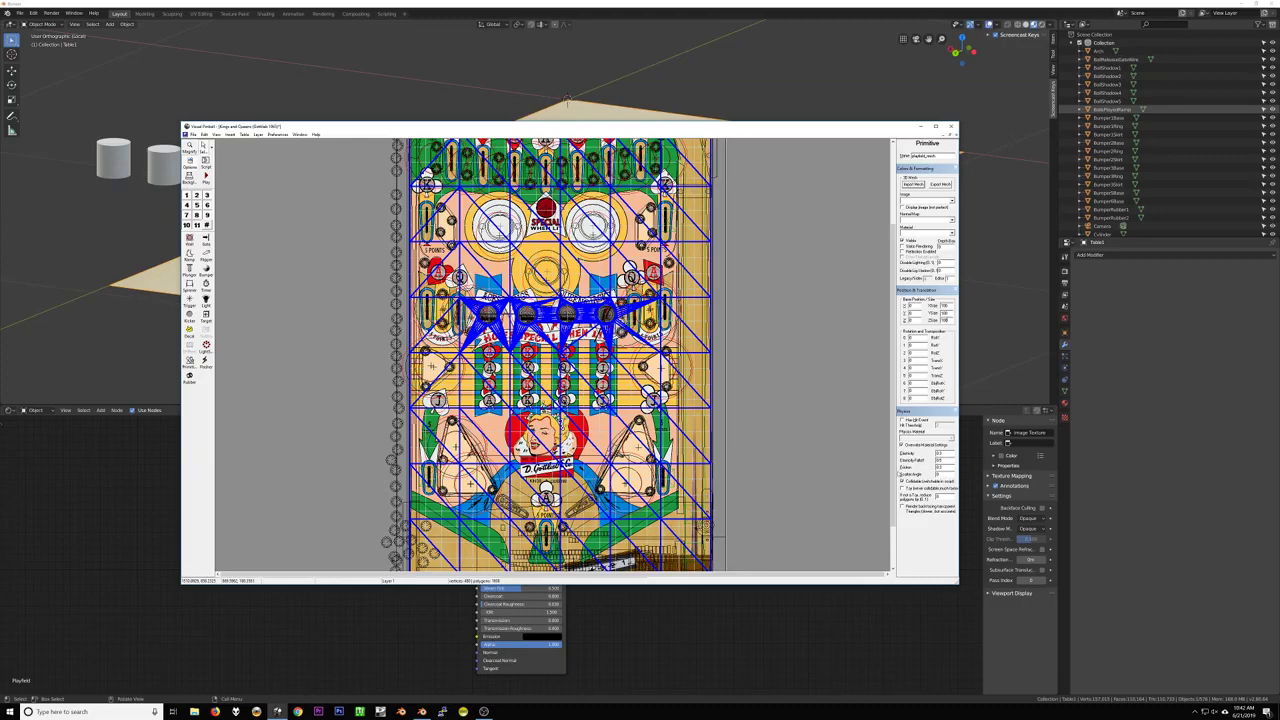
{"action": "scroll", "coordinate": [545, 315], "scroll_direction": "up", "scroll_amount": 5}
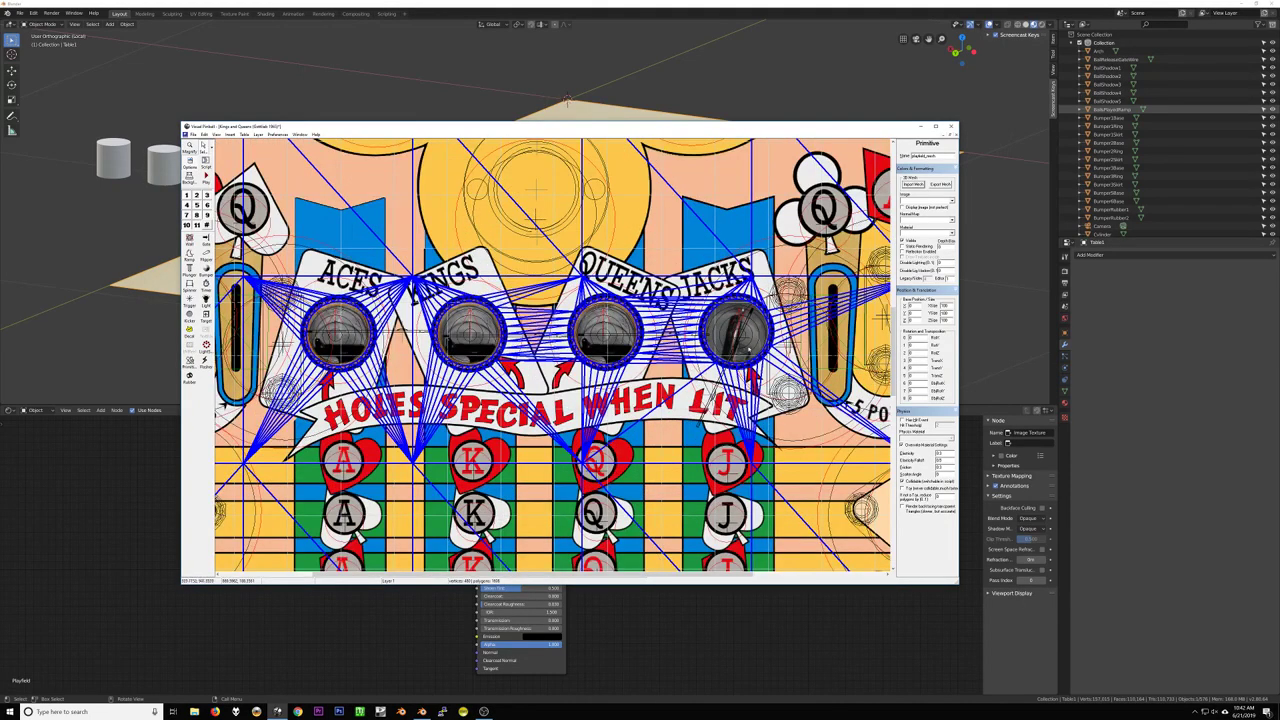
{"action": "scroll", "coordinate": [553, 357], "scroll_direction": "down", "scroll_amount": 6}
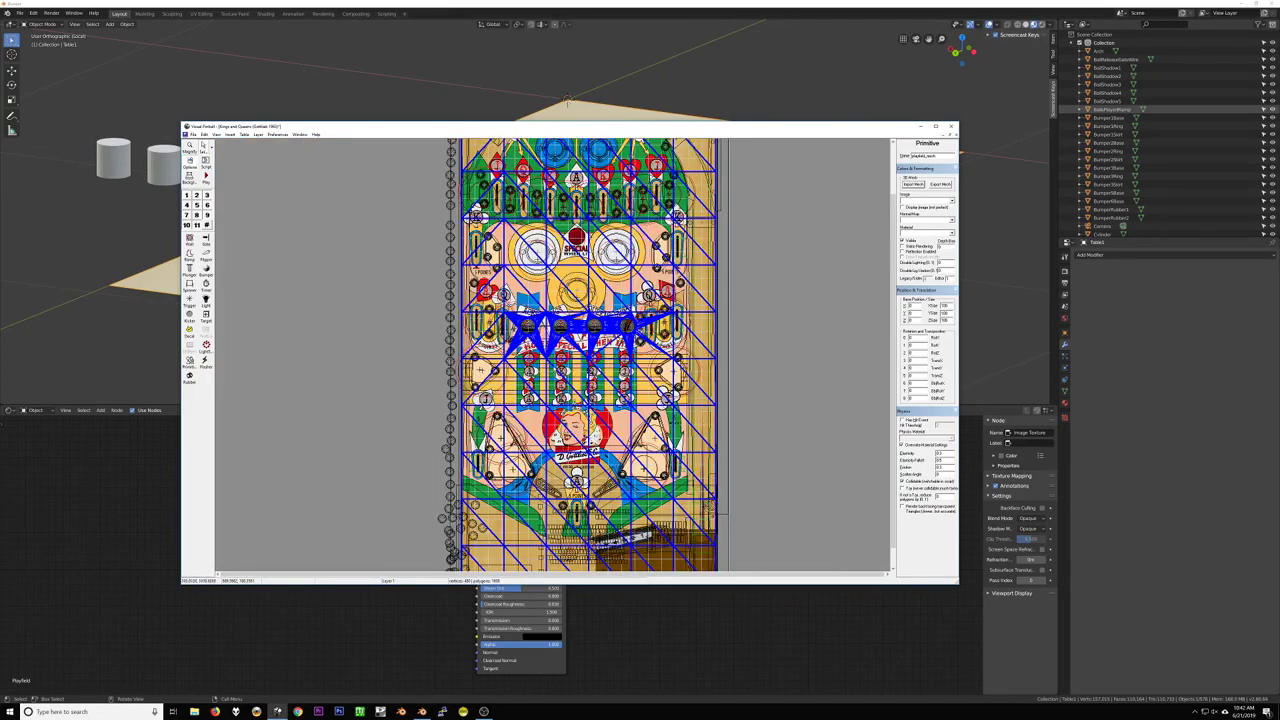
{"action": "scroll", "coordinate": [585, 335], "scroll_direction": "up", "scroll_amount": 4}
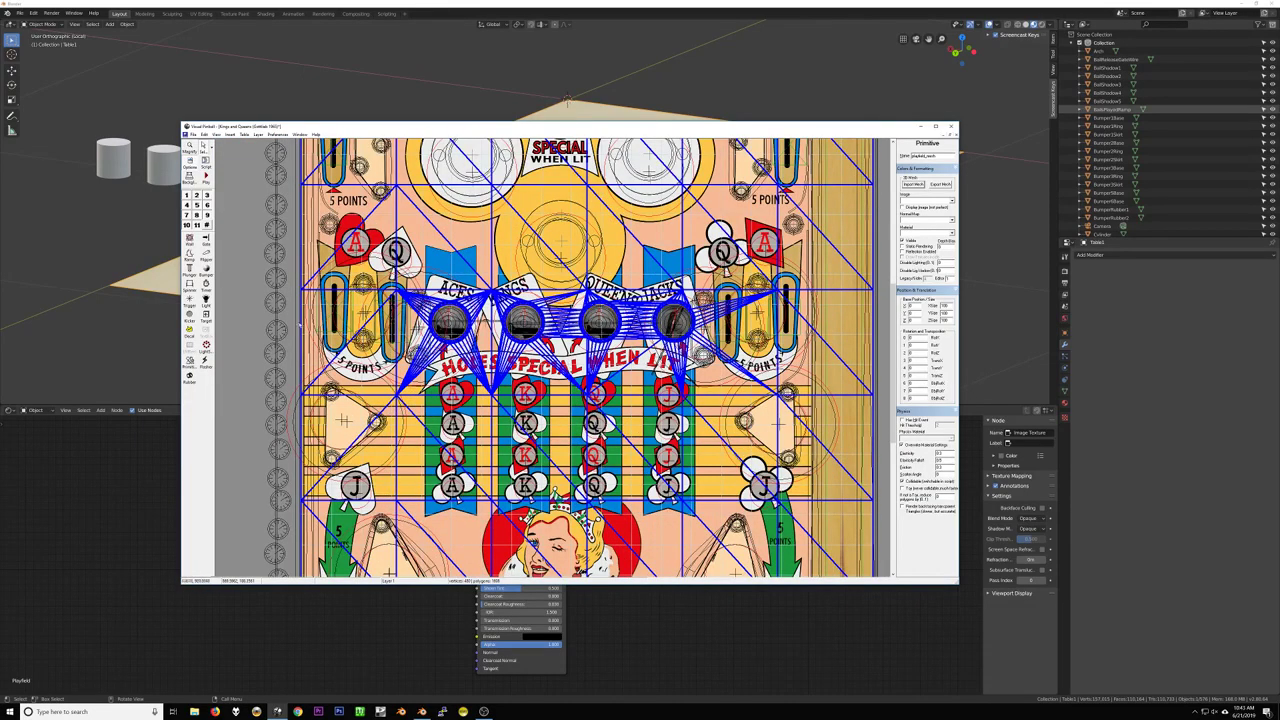
Select the four kickers in the Aces, Kings, Queens and Jacks holes and set their radius to 8
{"action": "left_click", "coordinate": [453, 322]}
{"action": "left_click", "coordinate": [453, 322]}
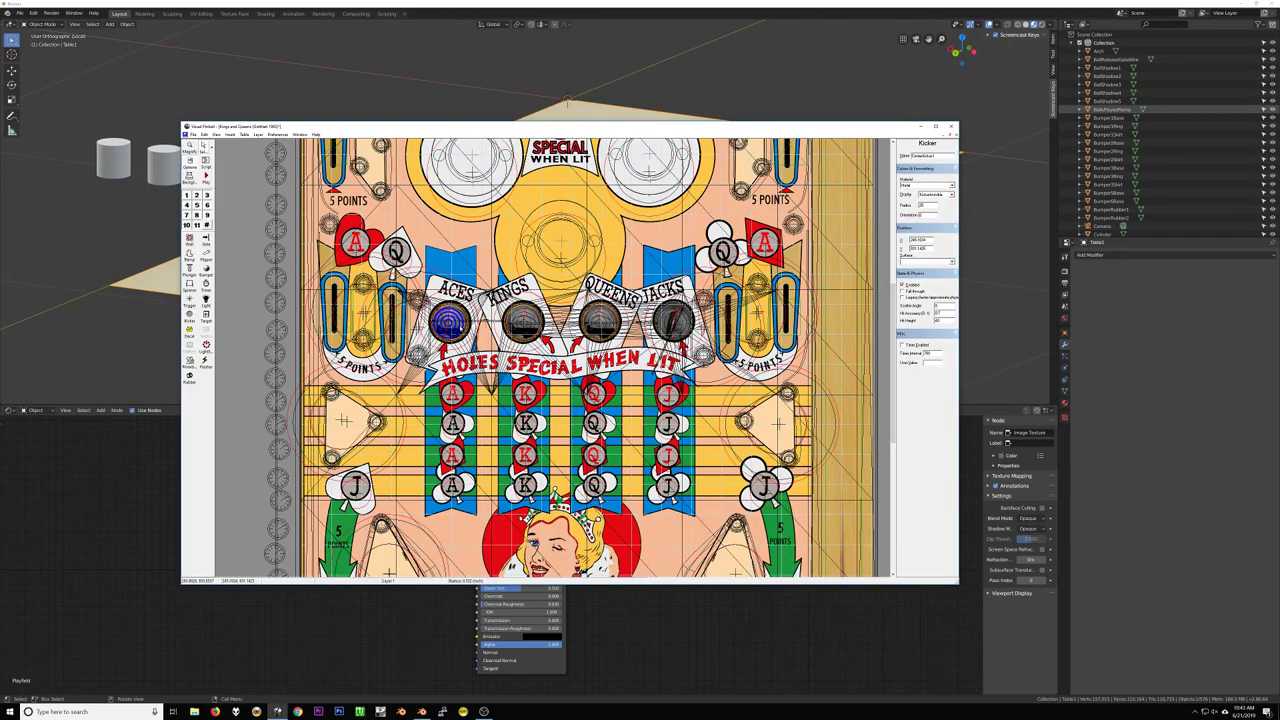
{"action": "scroll", "coordinate": [477, 326], "scroll_direction": "up", "scroll_amount": 2}
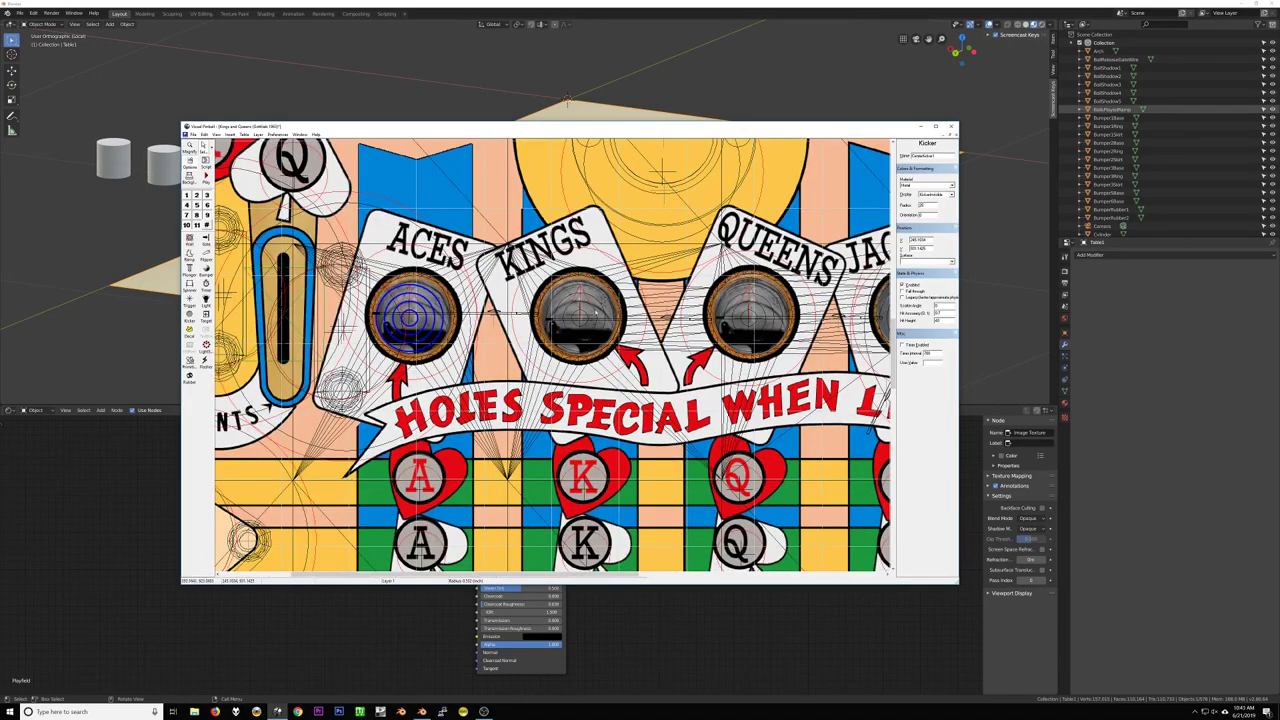
{"action": "left_click", "coordinate": [580, 315], "text": "ctrl"}
{"action": "left_click", "coordinate": [745, 315], "text": "ctrl"}
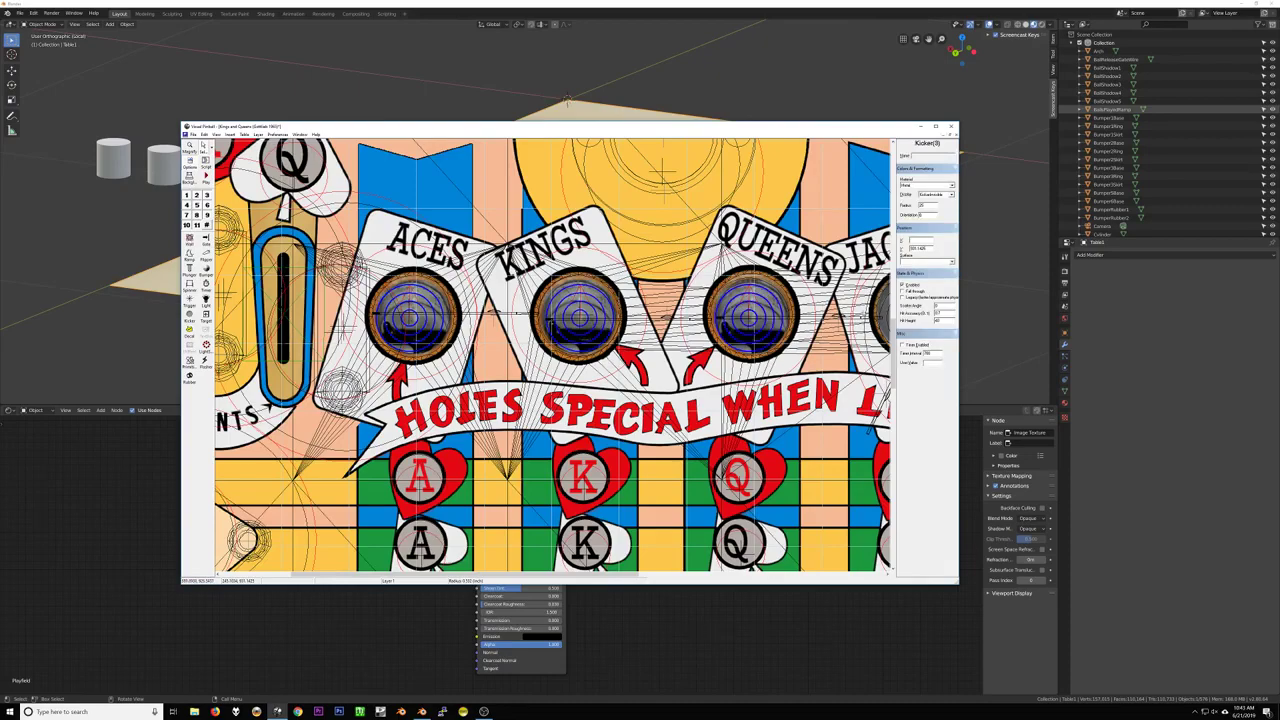
{"action": "scroll", "coordinate": [600, 348], "scroll_direction": "down", "scroll_amount": 2}
{"action": "scroll", "coordinate": [751, 330], "scroll_direction": "up", "scroll_amount": 2}
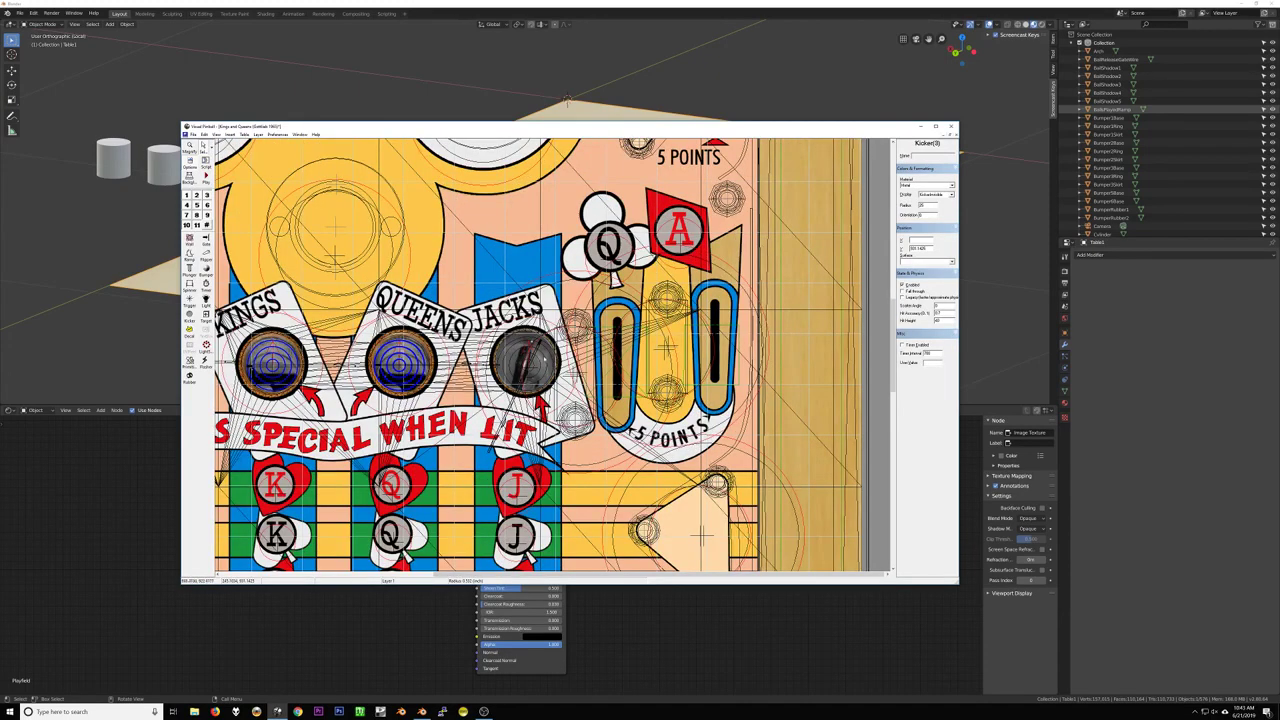
{"action": "left_click", "coordinate": [521, 355], "text": "ctrl"}
{"action": "double_click", "coordinate": [920, 205]}
{"action": "type", "text": "10"}
{"action": "key", "text": "Tab"}
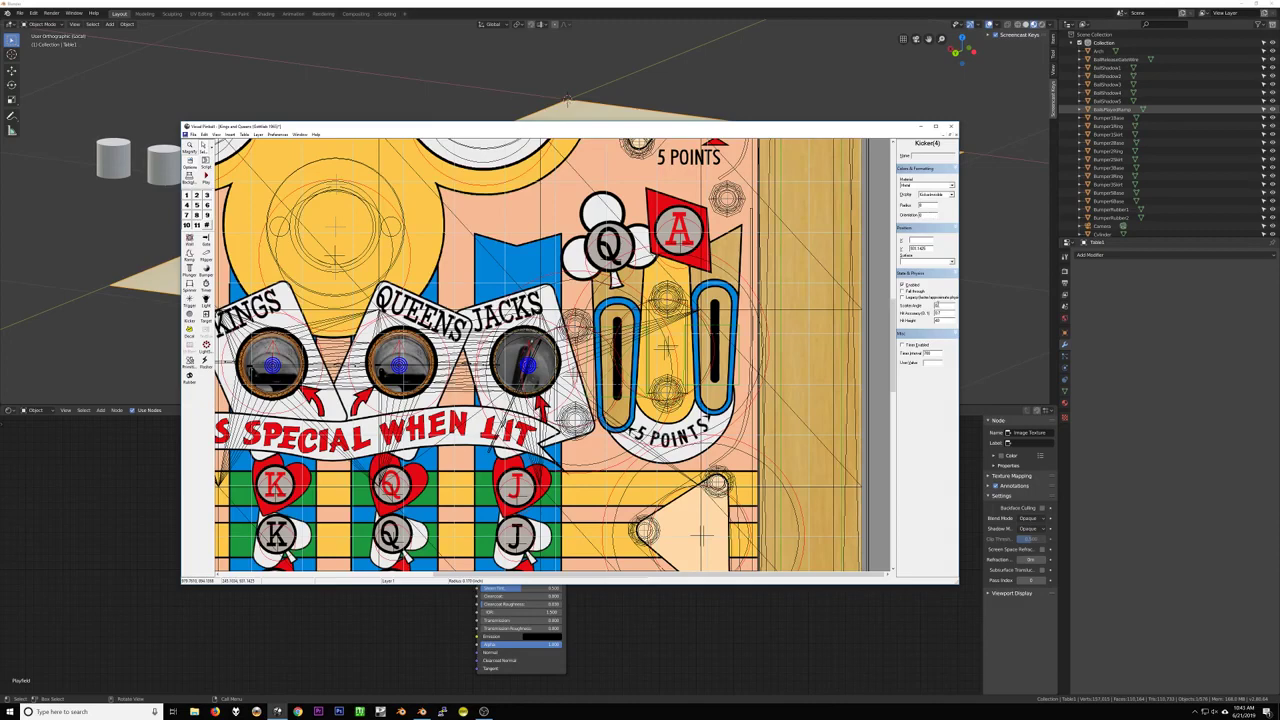
Change the hit height of the four selected kickers and clear the selection
{"action": "type", "text": "0.5"}
{"action": "scroll", "coordinate": [552, 355], "scroll_direction": "down", "scroll_amount": 1, "text": "ctrl"}
{"action": "scroll", "coordinate": [552, 355], "scroll_direction": "up", "scroll_amount": 1, "text": "ctrl"}
{"action": "scroll", "coordinate": [552, 355], "scroll_direction": "down", "scroll_amount": 1, "text": "ctrl"}
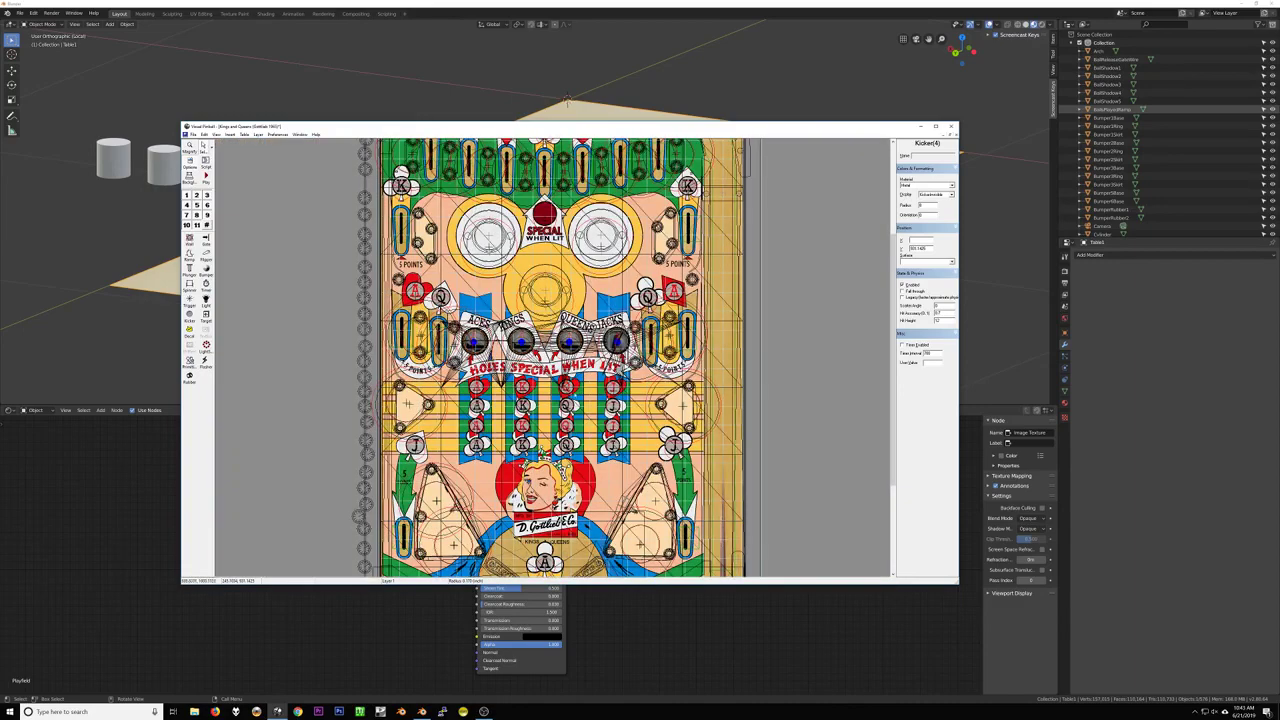
{"action": "scroll", "coordinate": [552, 355], "scroll_direction": "up", "scroll_amount": 1, "text": "ctrl"}
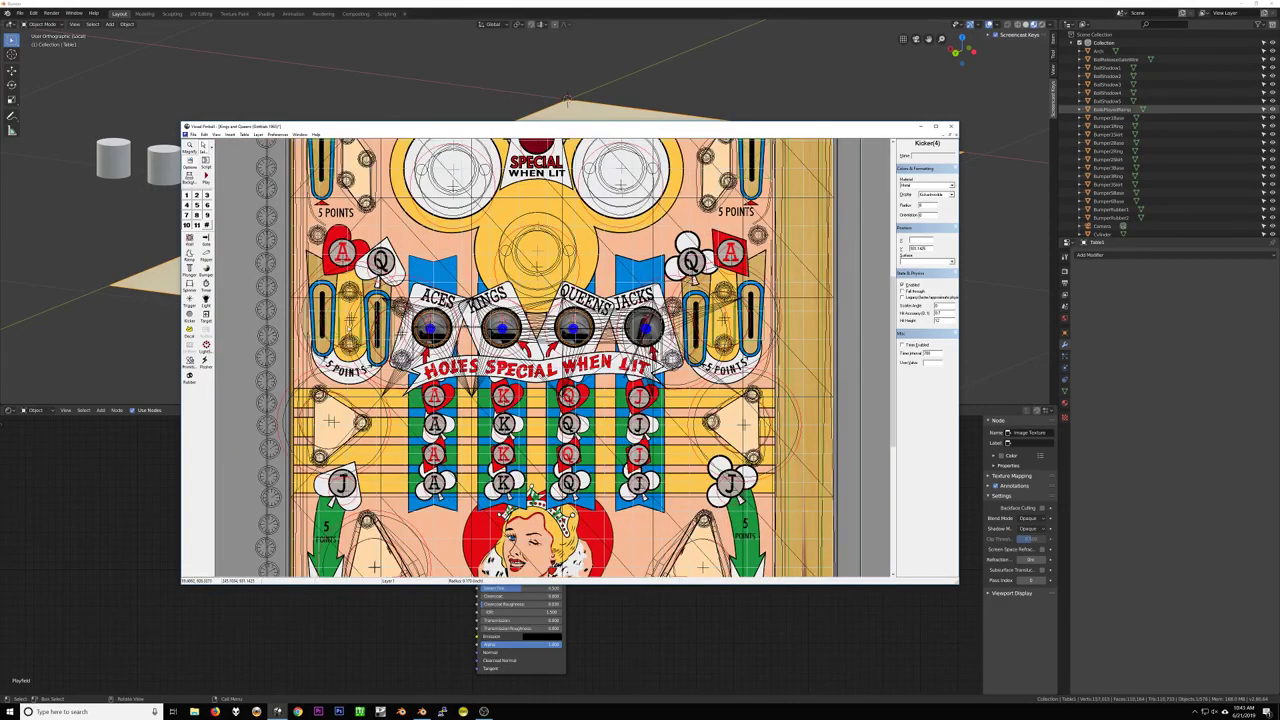
{"action": "left_click", "coordinate": [242, 341]}
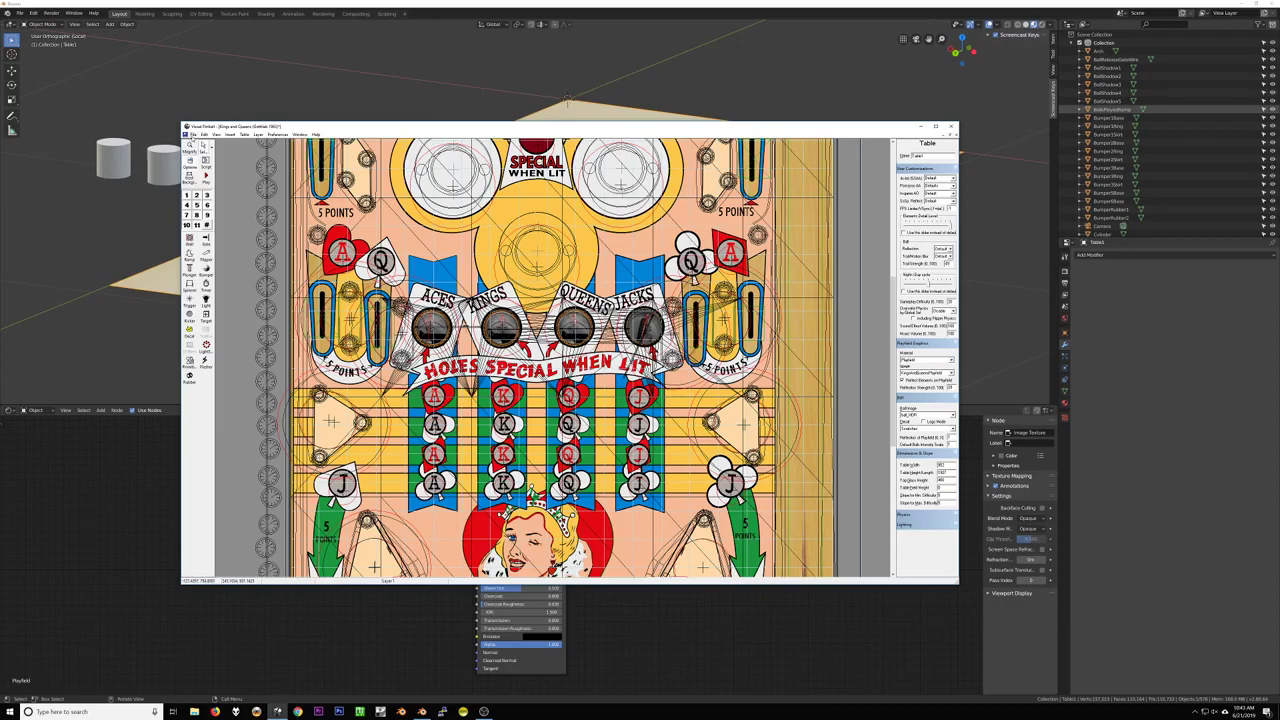
Save the Kings and Queens table and open the Deadly Weapon (Gottlieb 1990) table
{"action": "left_click", "coordinate": [192, 136]}
{"action": "left_click", "coordinate": [206, 167]}
{"action": "left_click", "coordinate": [193, 136]}
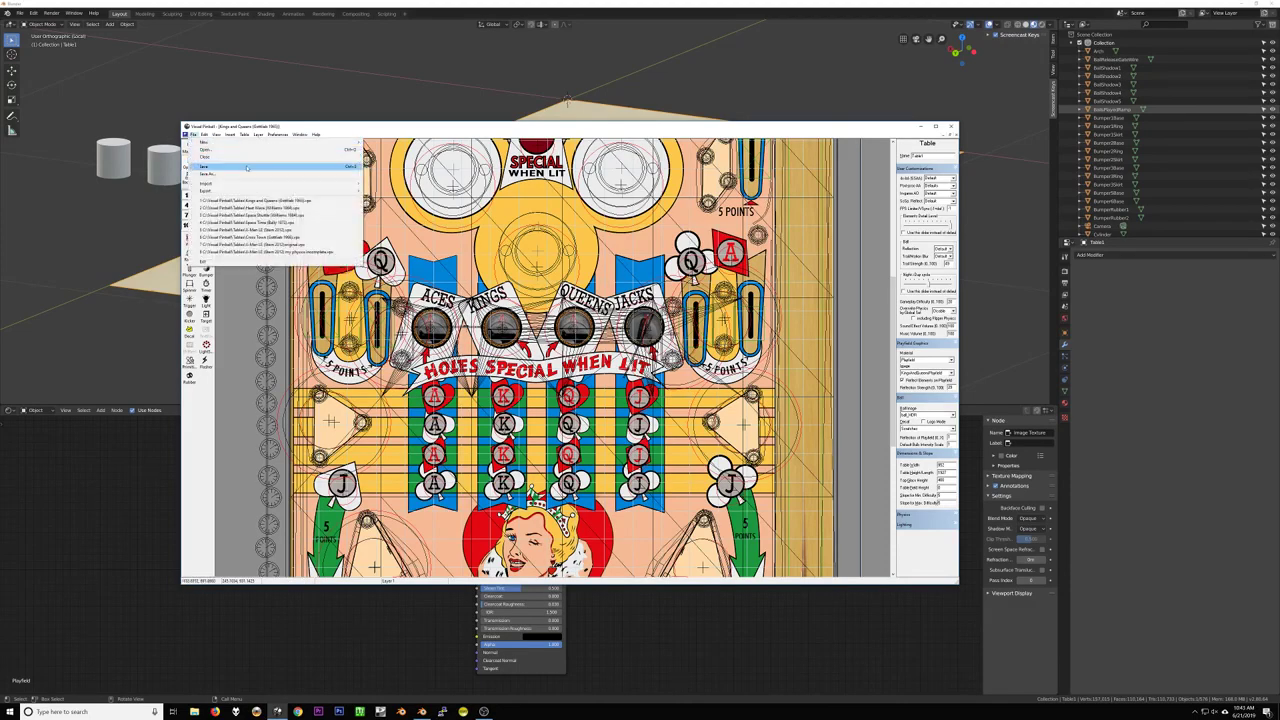
{"action": "left_click", "coordinate": [210, 149]}
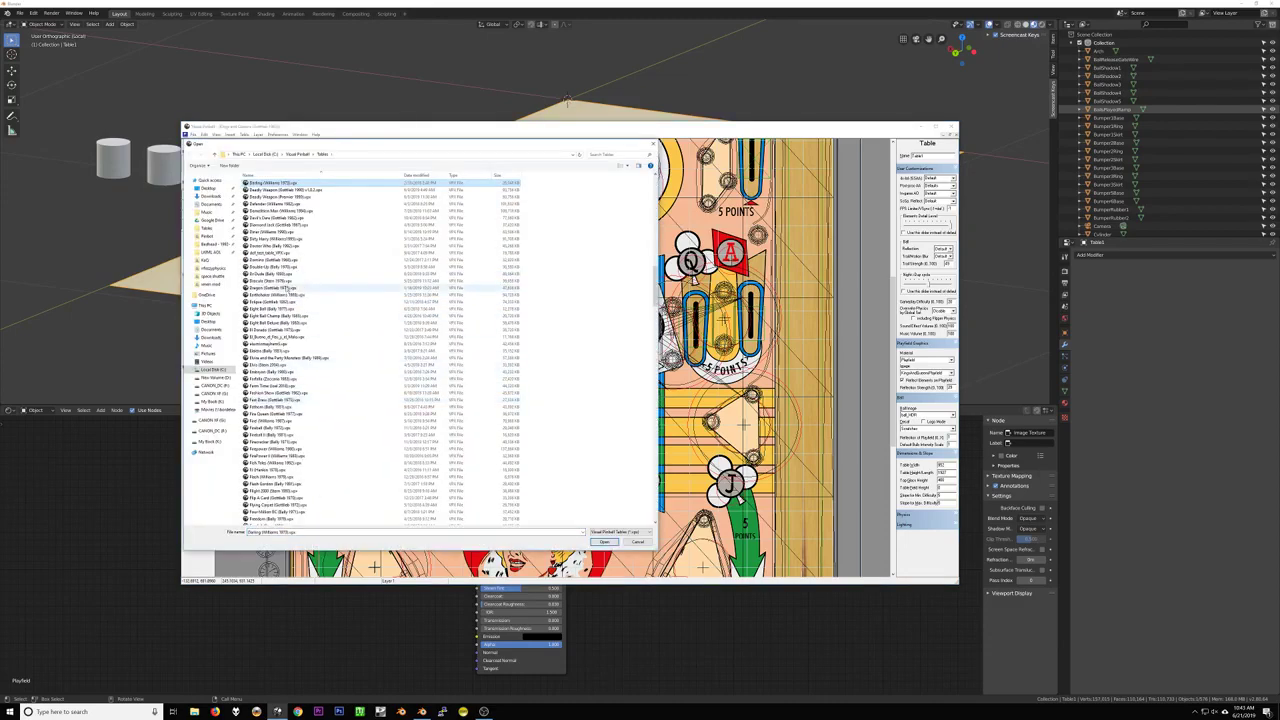
{"action": "double_click", "coordinate": [283, 190]}
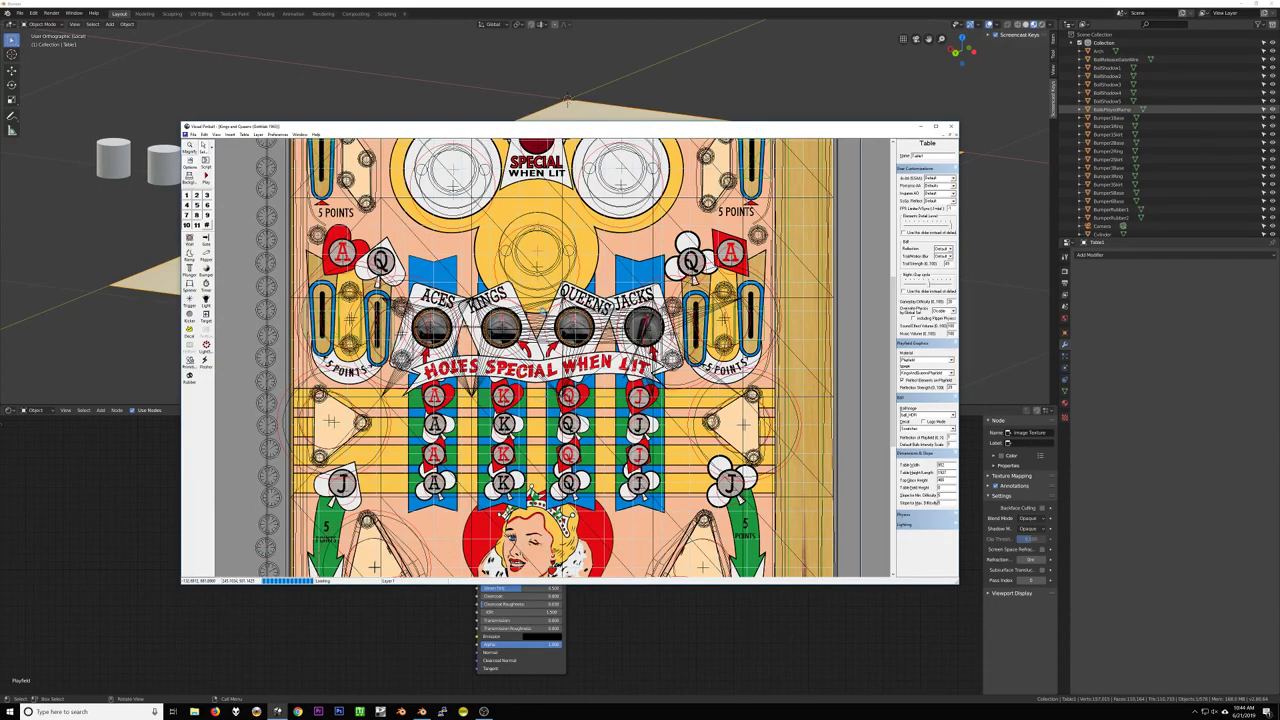
Copy the round ribbed saucer primitive near the upper end of the Deadly Weapon playfield
{"action": "scroll", "coordinate": [595, 326], "scroll_direction": "up", "scroll_amount": 3, "text": "ctrl"}
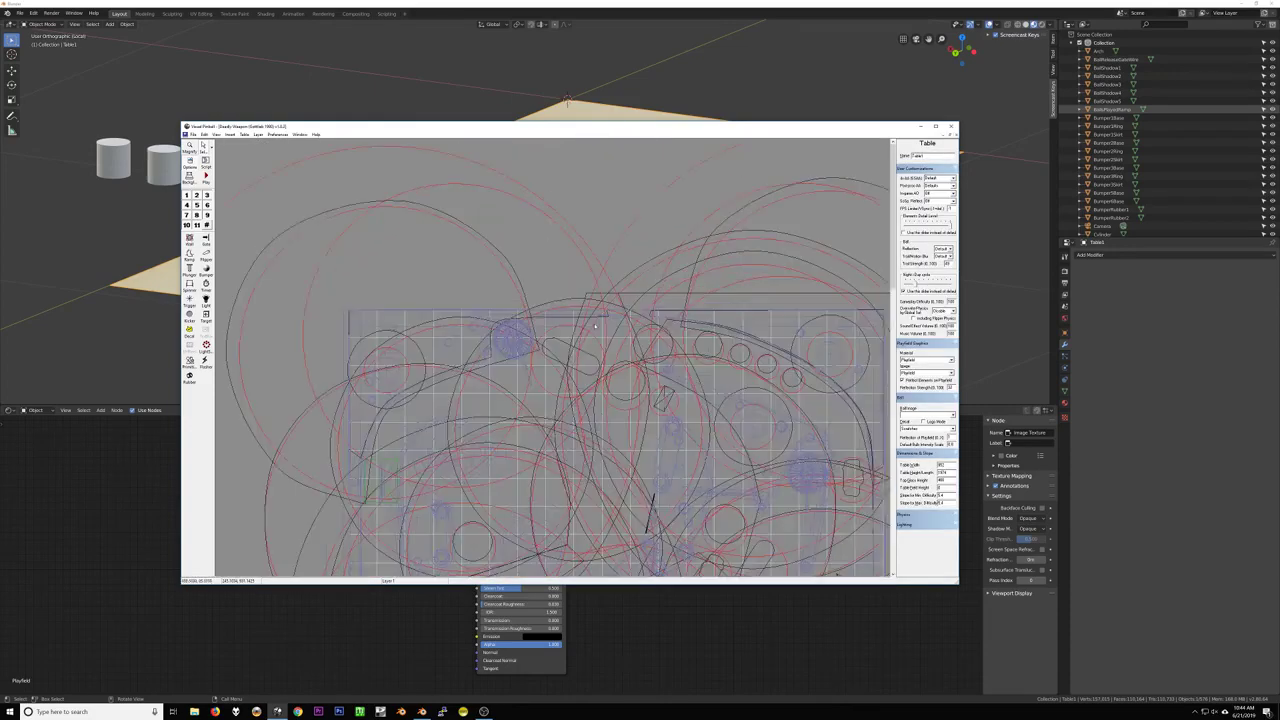
{"action": "scroll", "coordinate": [595, 326], "scroll_direction": "up", "scroll_amount": 3, "text": "ctrl"}
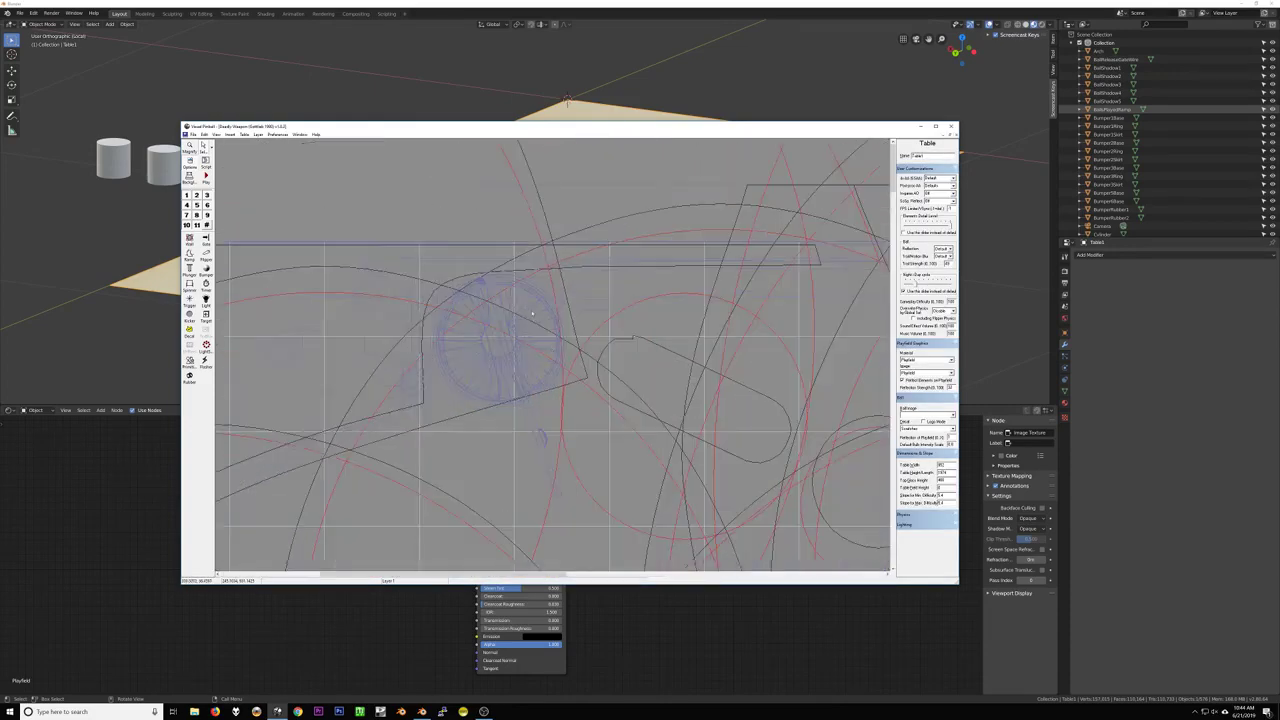
{"action": "left_click", "coordinate": [532, 314]}
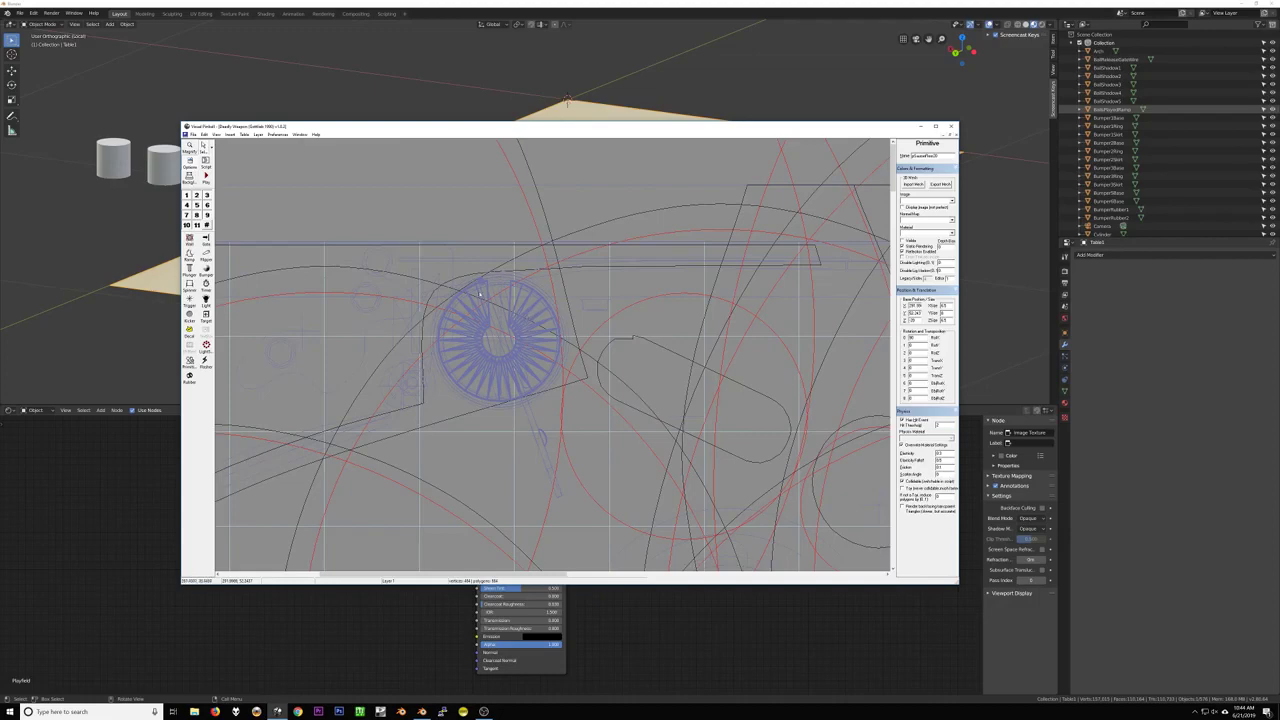
{"action": "left_click", "coordinate": [205, 134]}
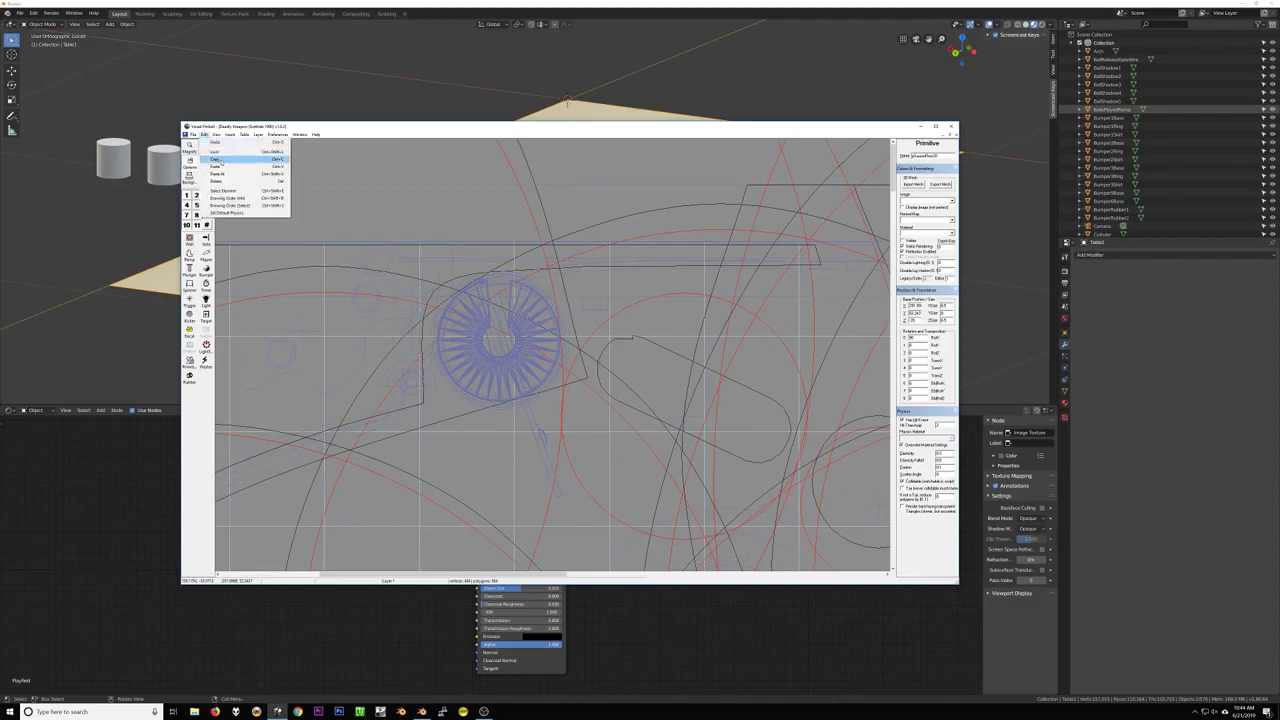
{"action": "left_click", "coordinate": [220, 162]}
Switch back to the Kings and Queens table and paste the copied saucer primitive into it
{"action": "left_click", "coordinate": [300, 134]}
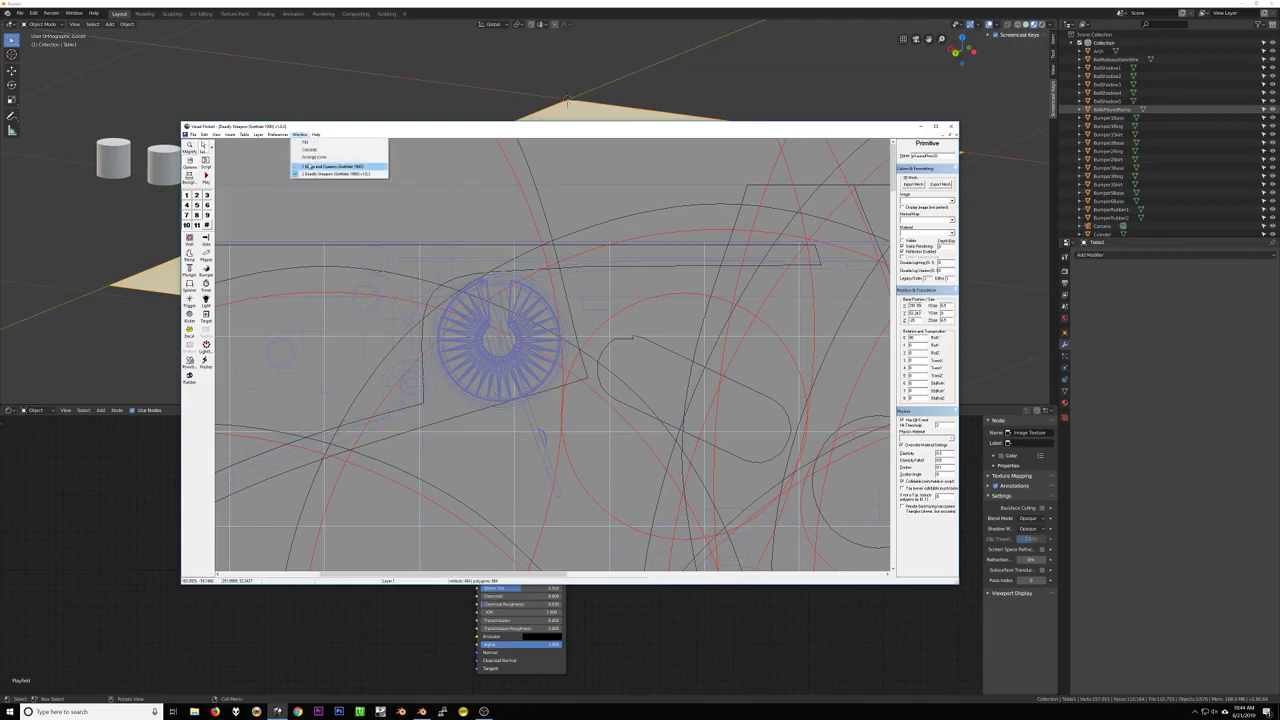
{"action": "left_click", "coordinate": [320, 168]}
{"action": "left_click", "coordinate": [205, 134]}
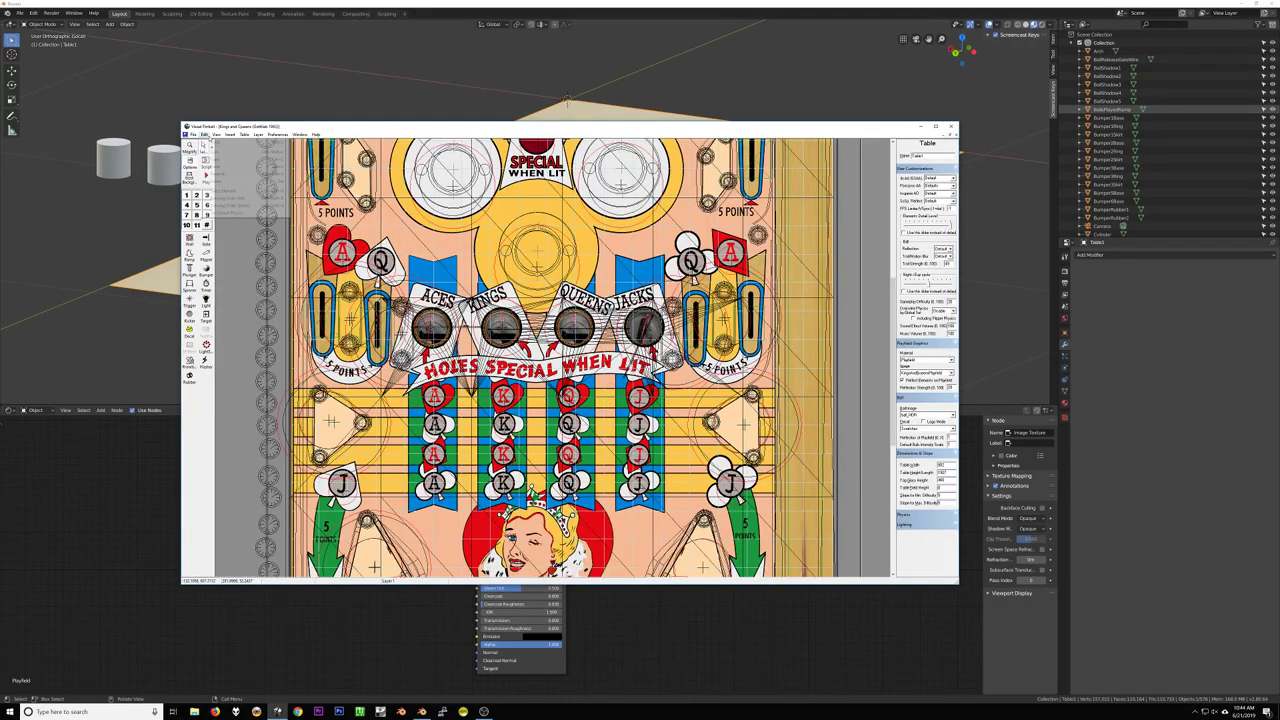
{"action": "left_click", "coordinate": [219, 166]}
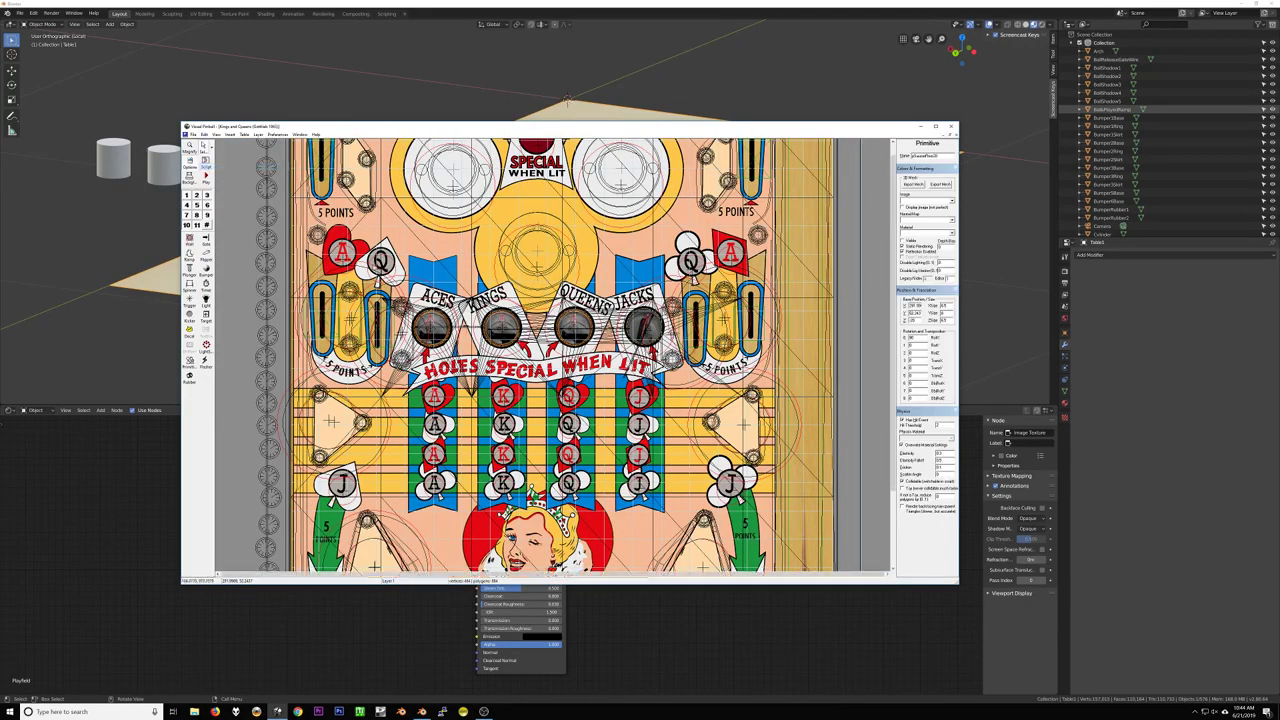
Unlock the pasted saucer primitive and move it down the playfield so it is centred in the Aces hole
{"action": "scroll", "coordinate": [380, 275], "scroll_direction": "down", "scroll_amount": 1, "text": "ctrl"}
{"action": "right_click", "coordinate": [592, 141]}
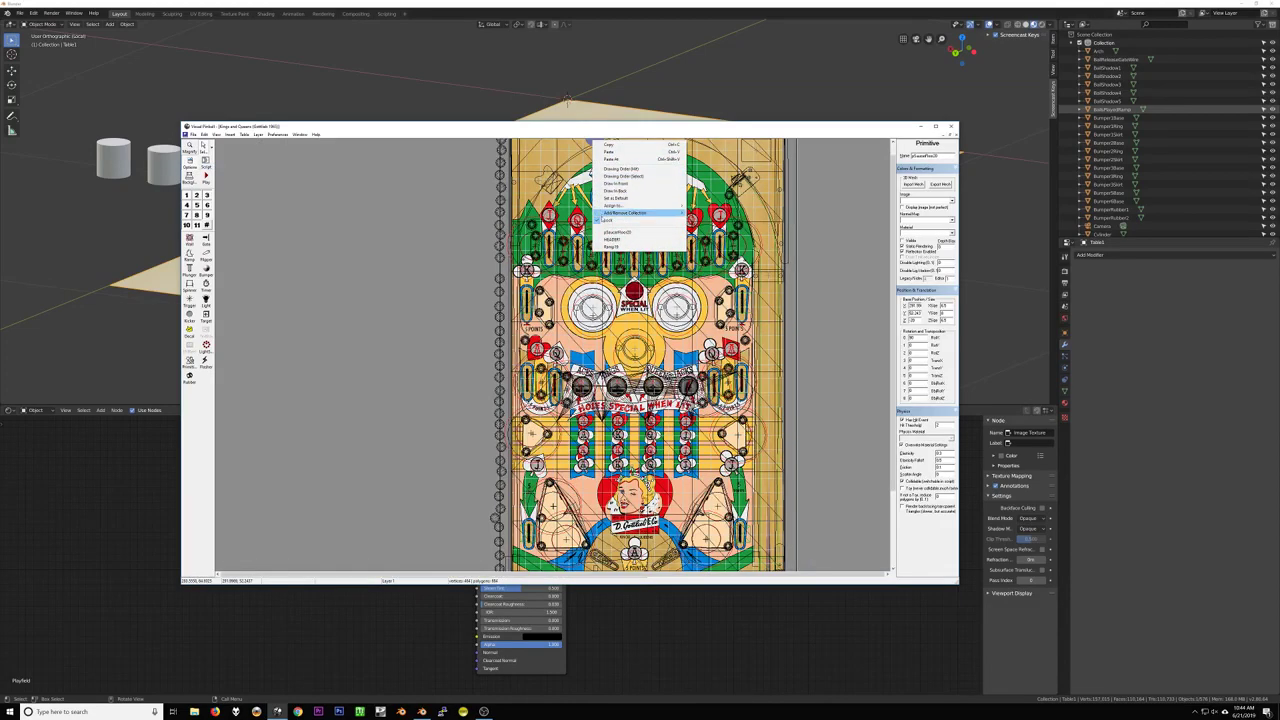
{"action": "left_click", "coordinate": [612, 220]}
{"action": "left_click_drag", "start_coordinate": [595, 141], "coordinate": [585, 404]}
{"action": "scroll", "coordinate": [585, 404], "scroll_direction": "up", "scroll_amount": 1, "text": "ctrl"}
{"action": "scroll", "coordinate": [496, 339], "scroll_direction": "up", "scroll_amount": 6}
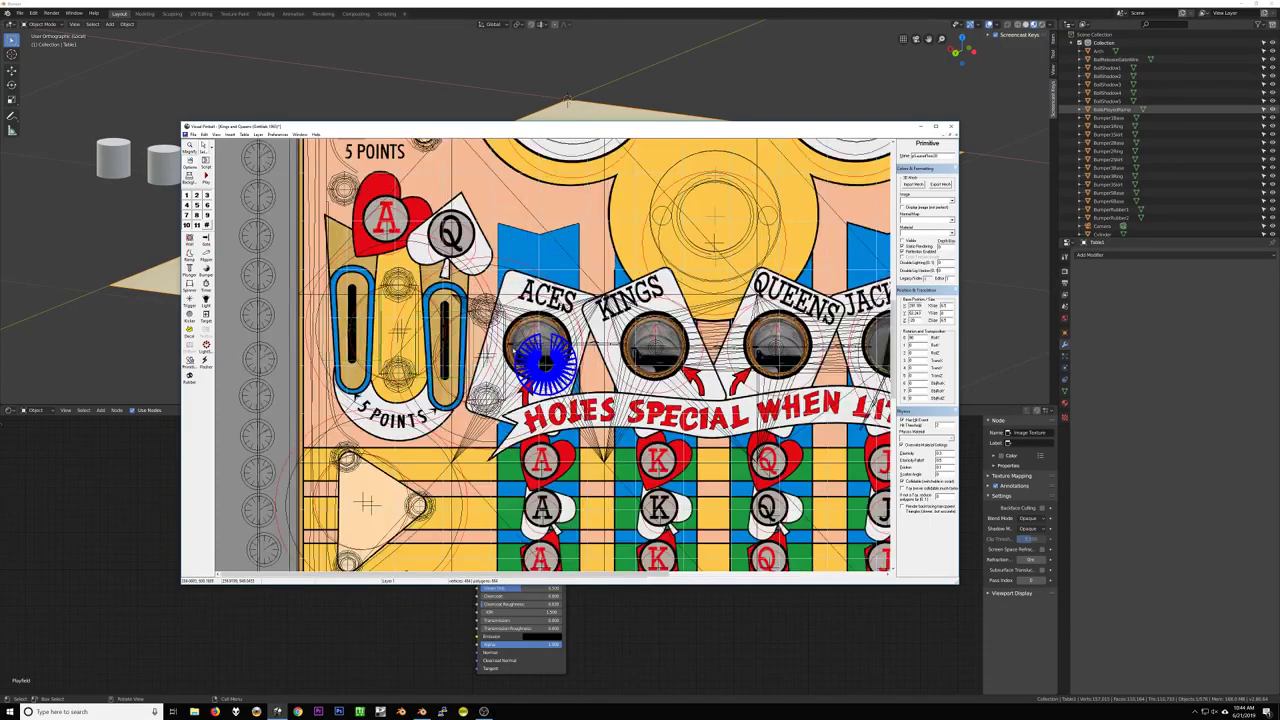
{"action": "left_click_drag", "start_coordinate": [561, 342], "coordinate": [536, 301]}
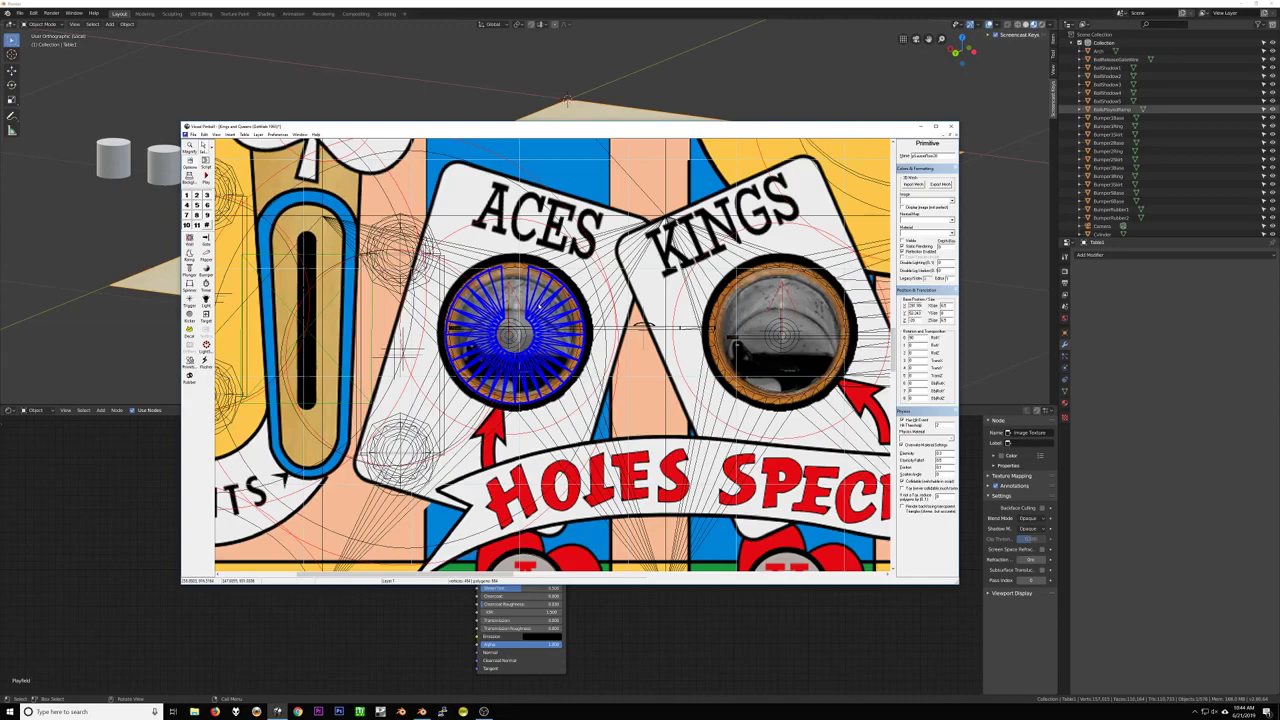
Place copies of the saucer primitive centred in the Kings, Queens and Jacks holes
{"action": "left_click", "coordinate": [789, 335]}
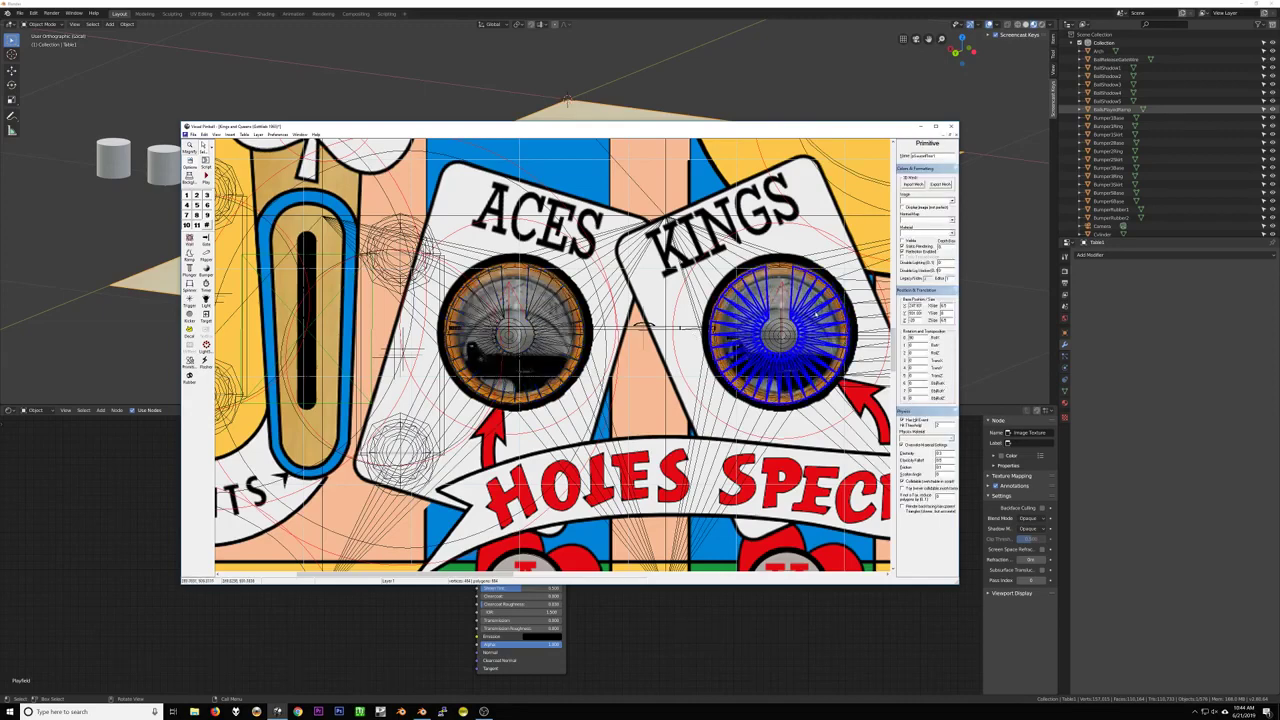
{"action": "scroll", "coordinate": [795, 333], "scroll_direction": "down", "scroll_amount": 2}
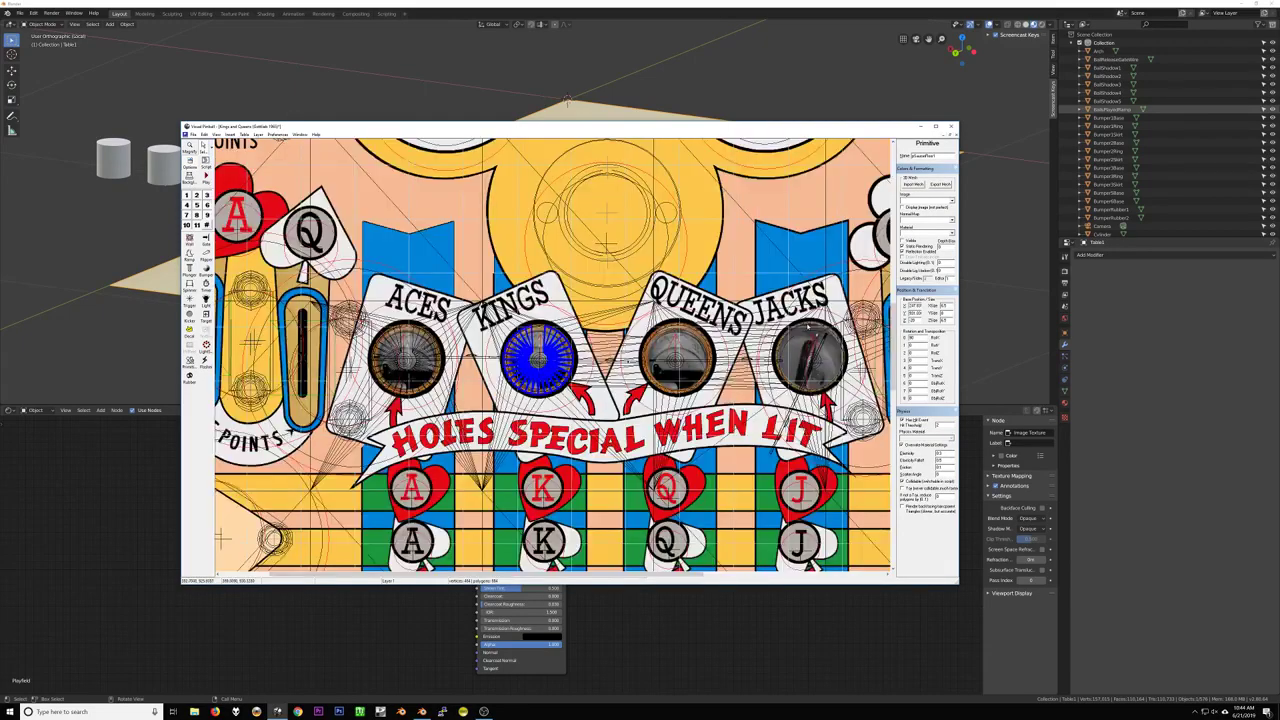
{"action": "scroll", "coordinate": [795, 335], "scroll_direction": "up", "scroll_amount": 1}
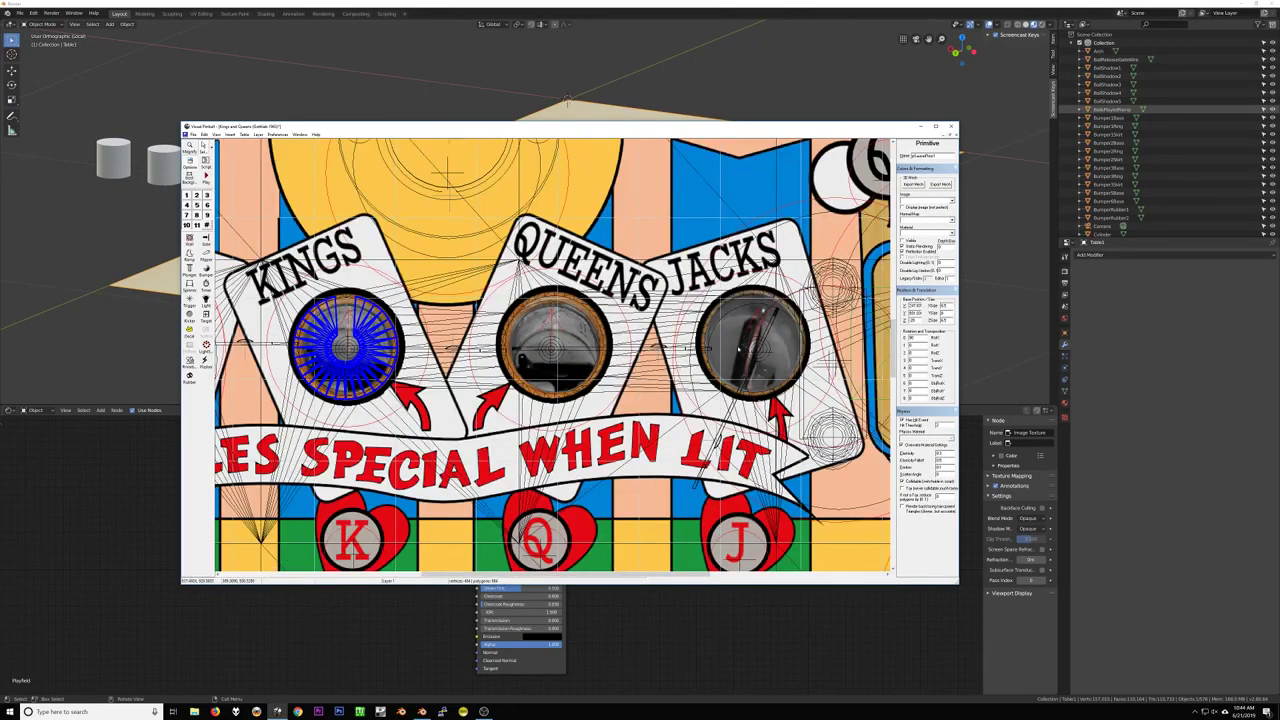
{"action": "left_click", "coordinate": [574, 339]}
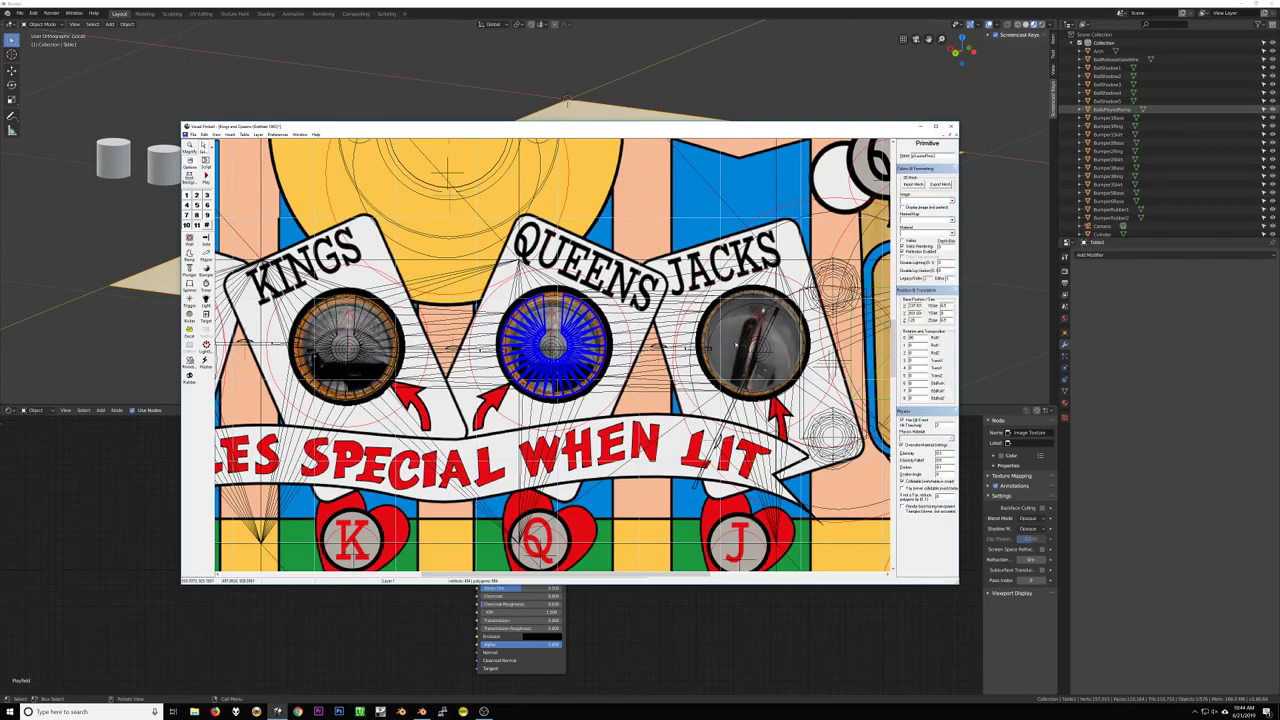
{"action": "left_click_drag", "start_coordinate": [574, 339], "coordinate": [786, 346]}
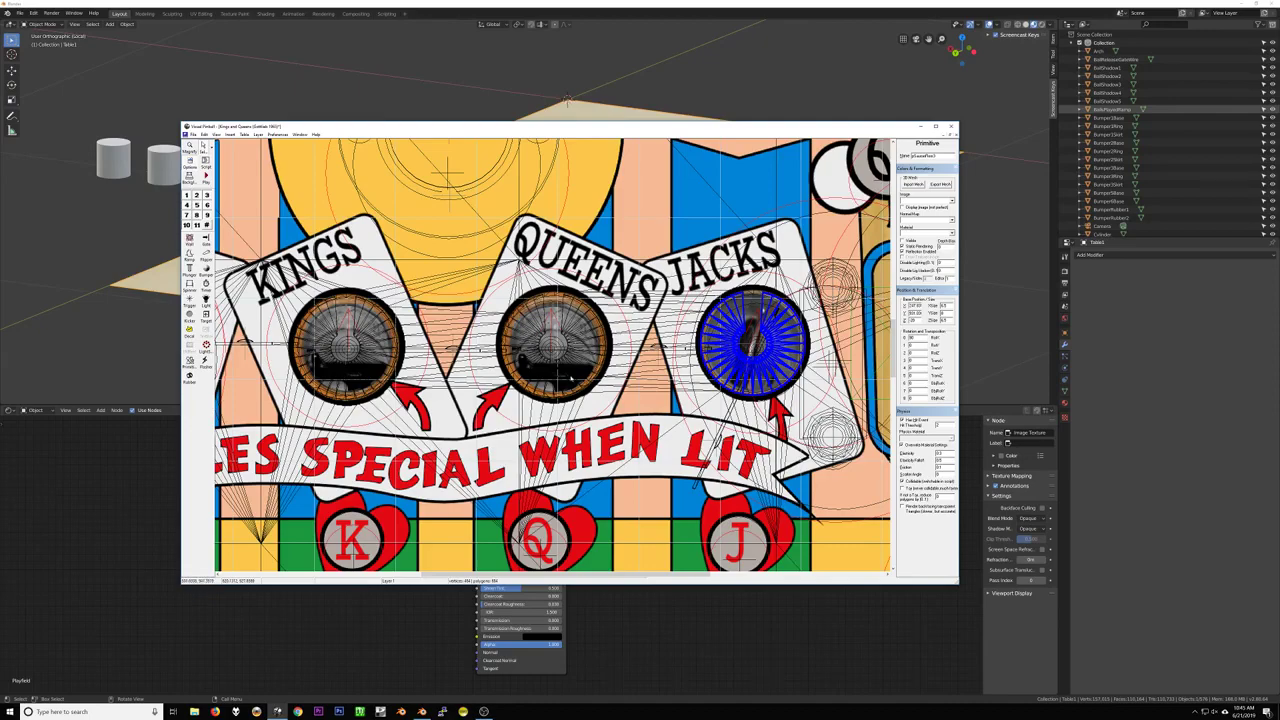
Select the kicker in the Aces hole to get its name and search the table script for centerkicker
{"action": "scroll", "coordinate": [481, 566], "scroll_direction": "down", "scroll_amount": 2}
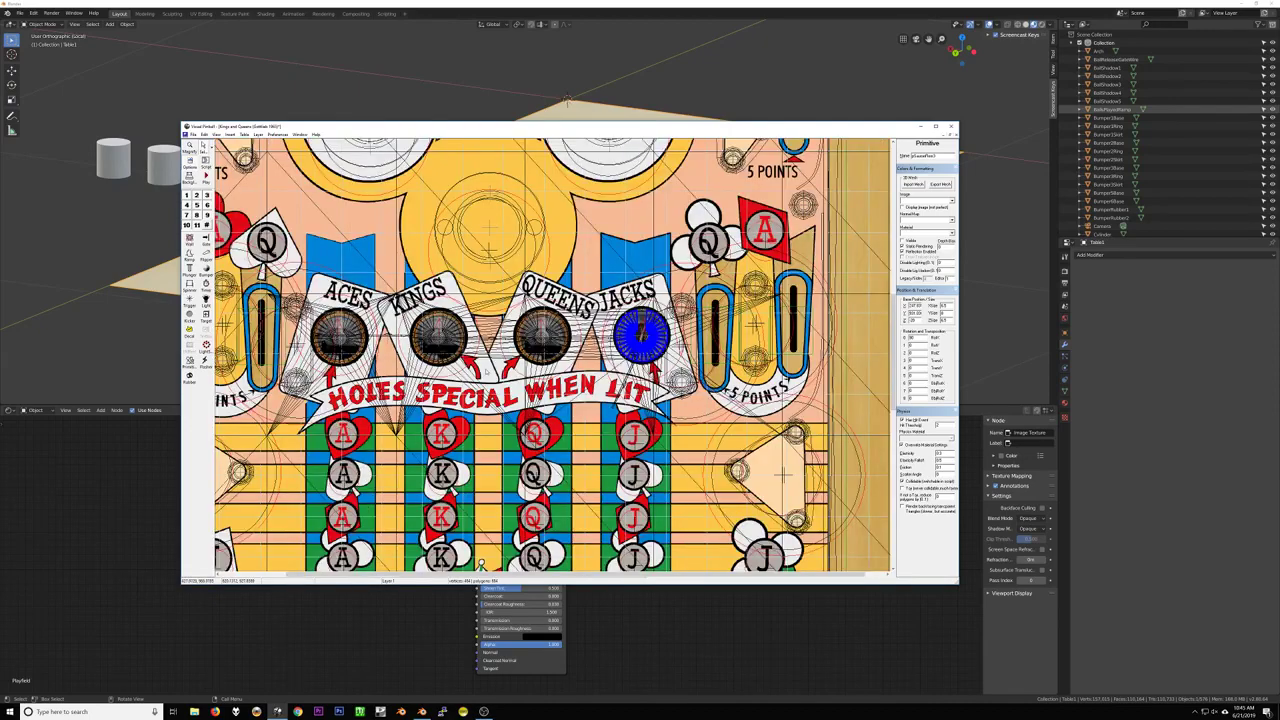
{"action": "left_click", "coordinate": [206, 162]}
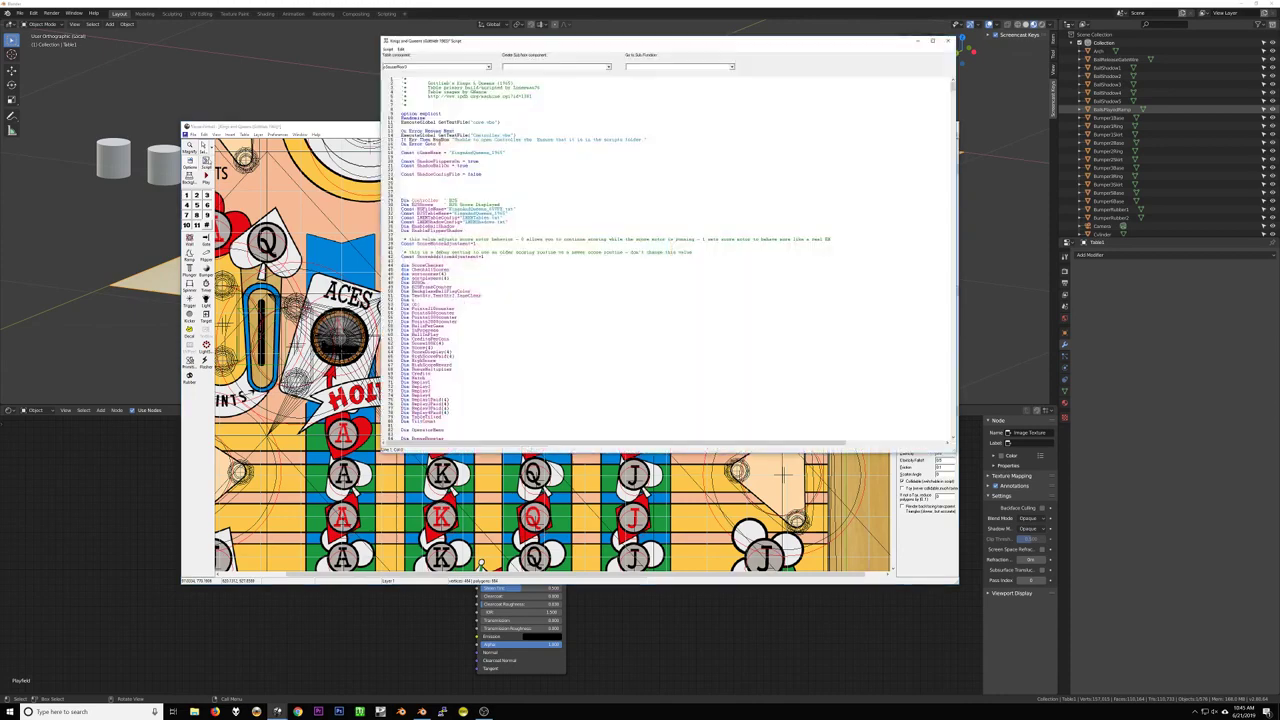
{"action": "left_click", "coordinate": [785, 475]}
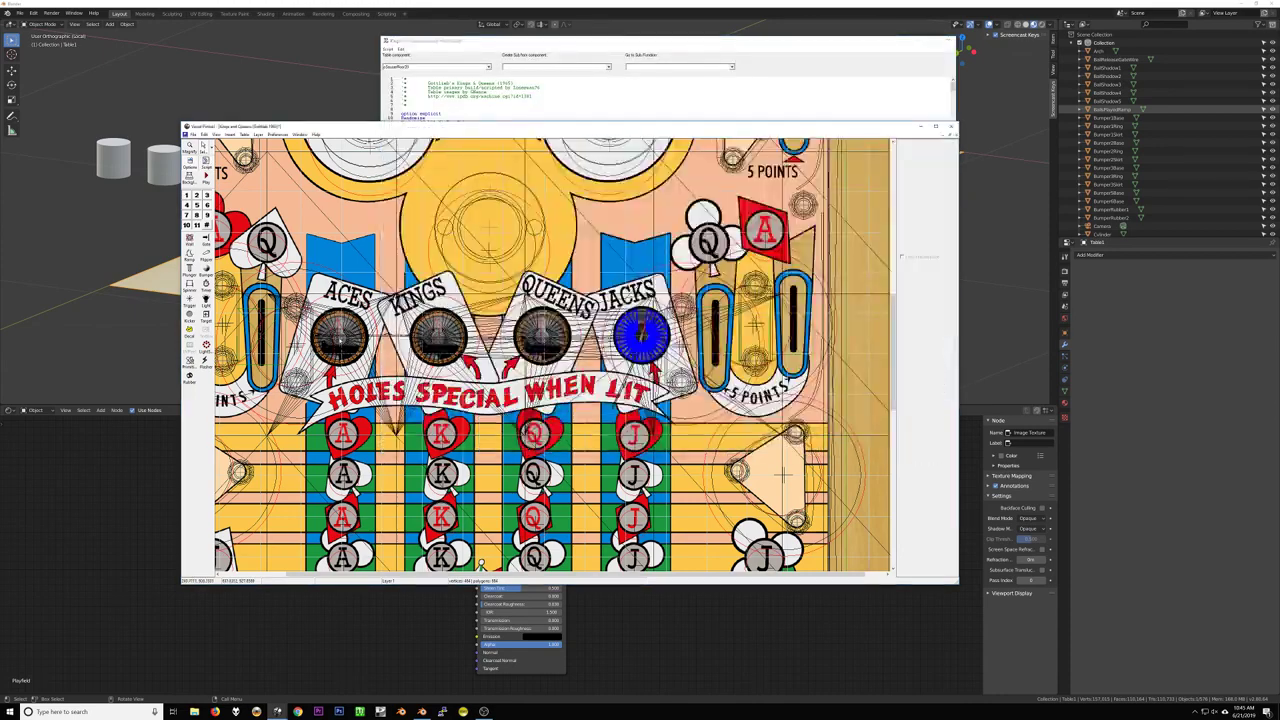
{"action": "left_click", "coordinate": [785, 475]}
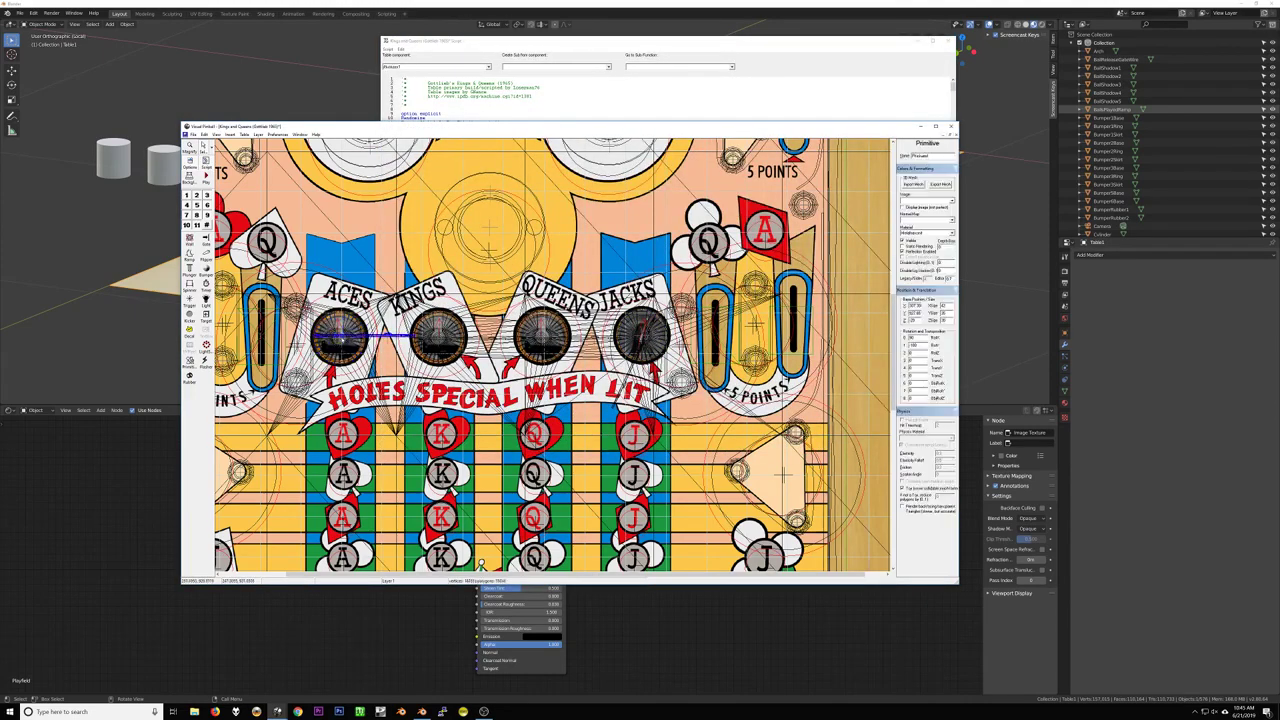
{"action": "left_click", "coordinate": [338, 338]}
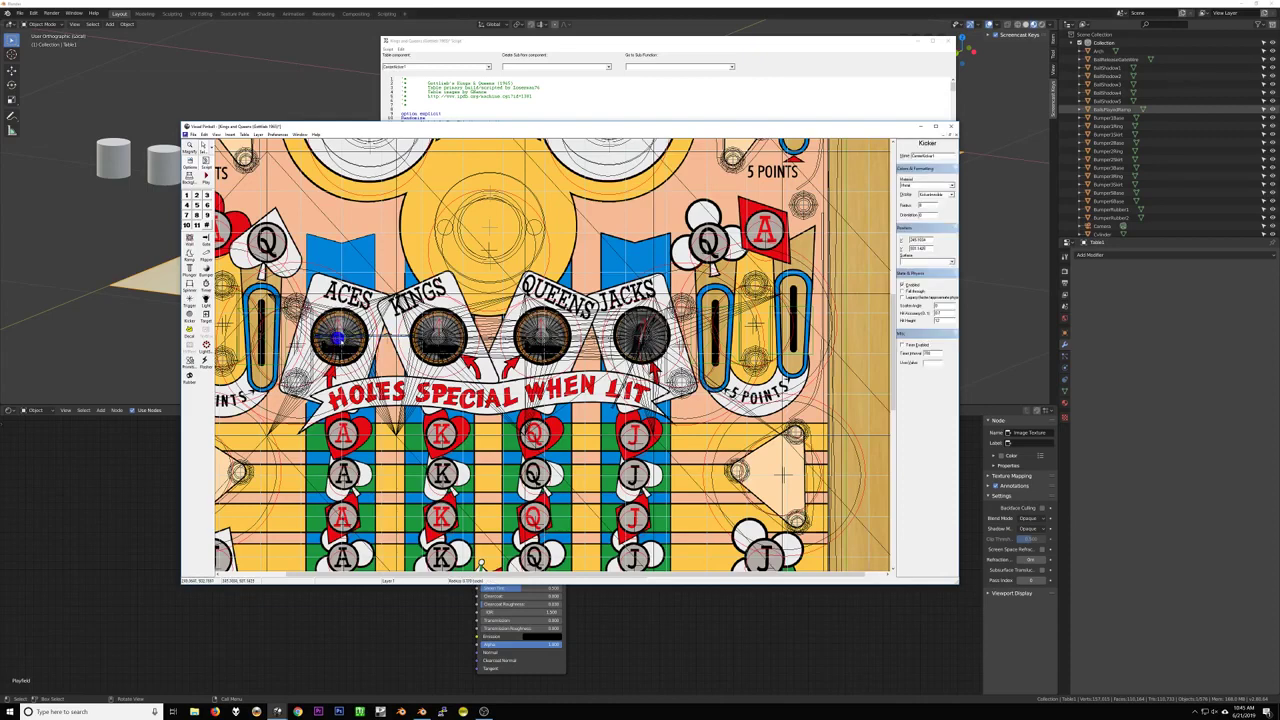
{"action": "left_click", "coordinate": [207, 161]}
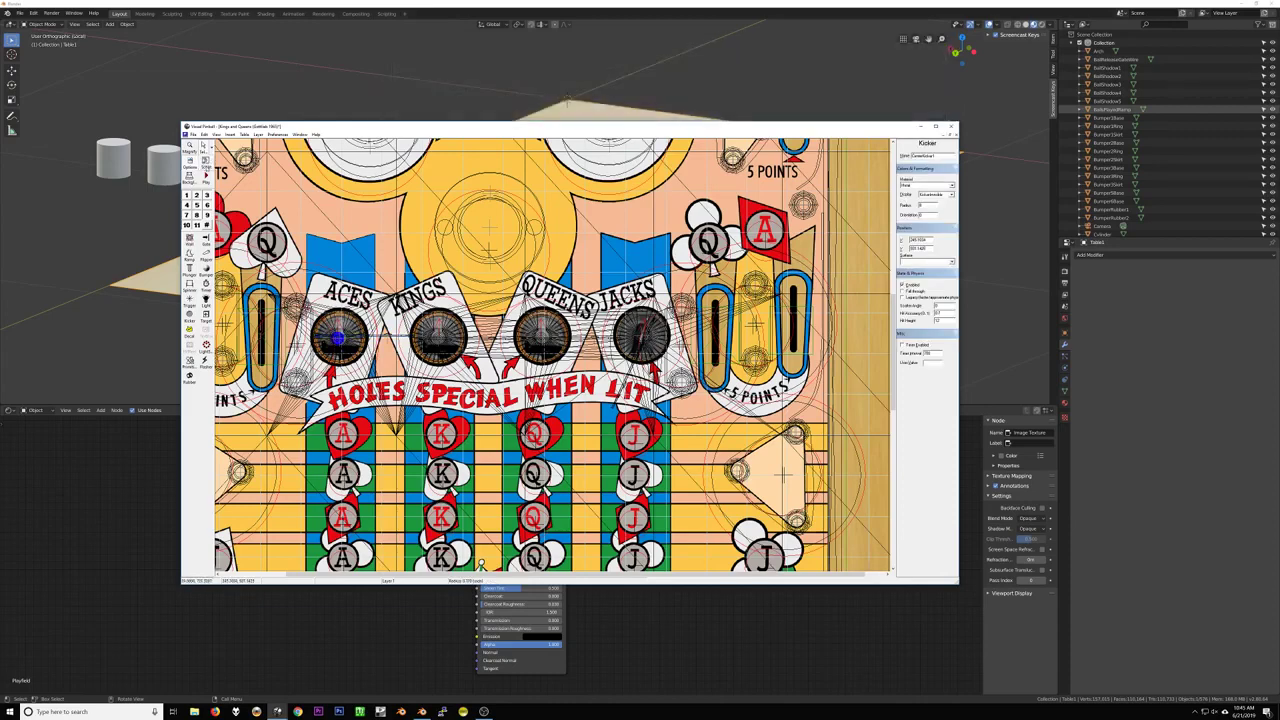
{"action": "left_click", "coordinate": [587, 302]}
{"action": "key", "text": "ctrl+f"}
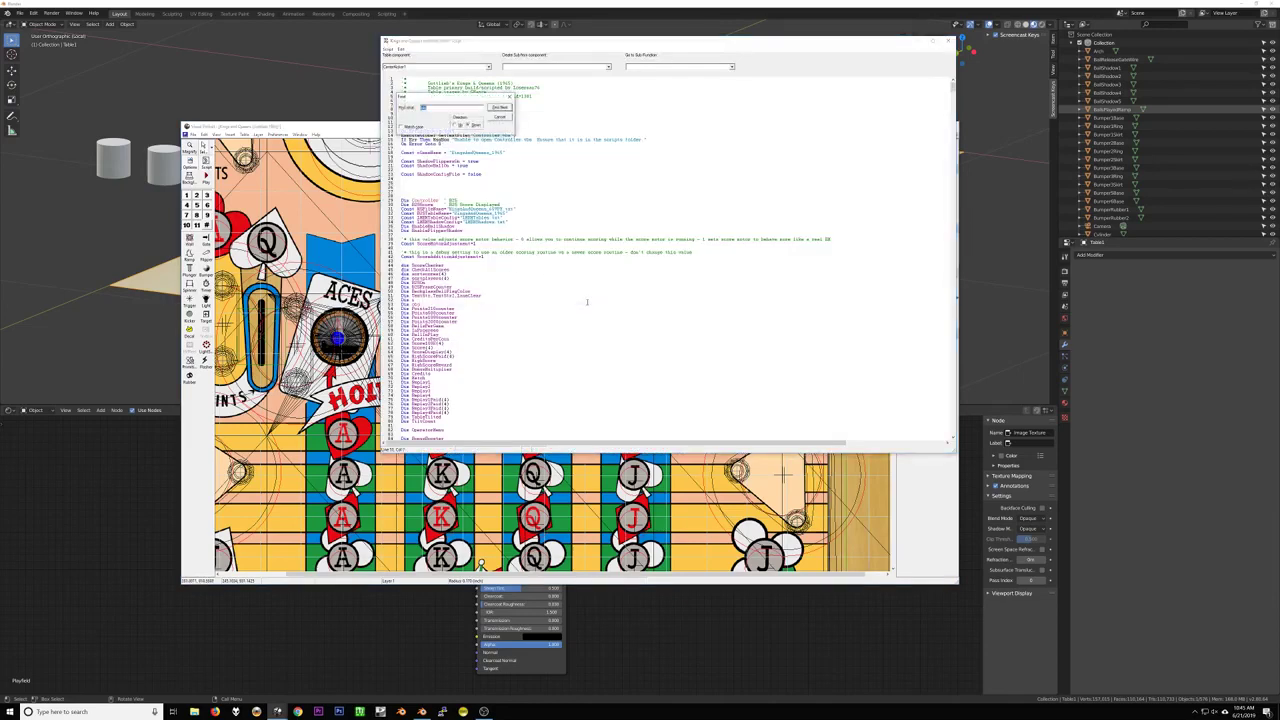
{"action": "key", "text": "Return"}
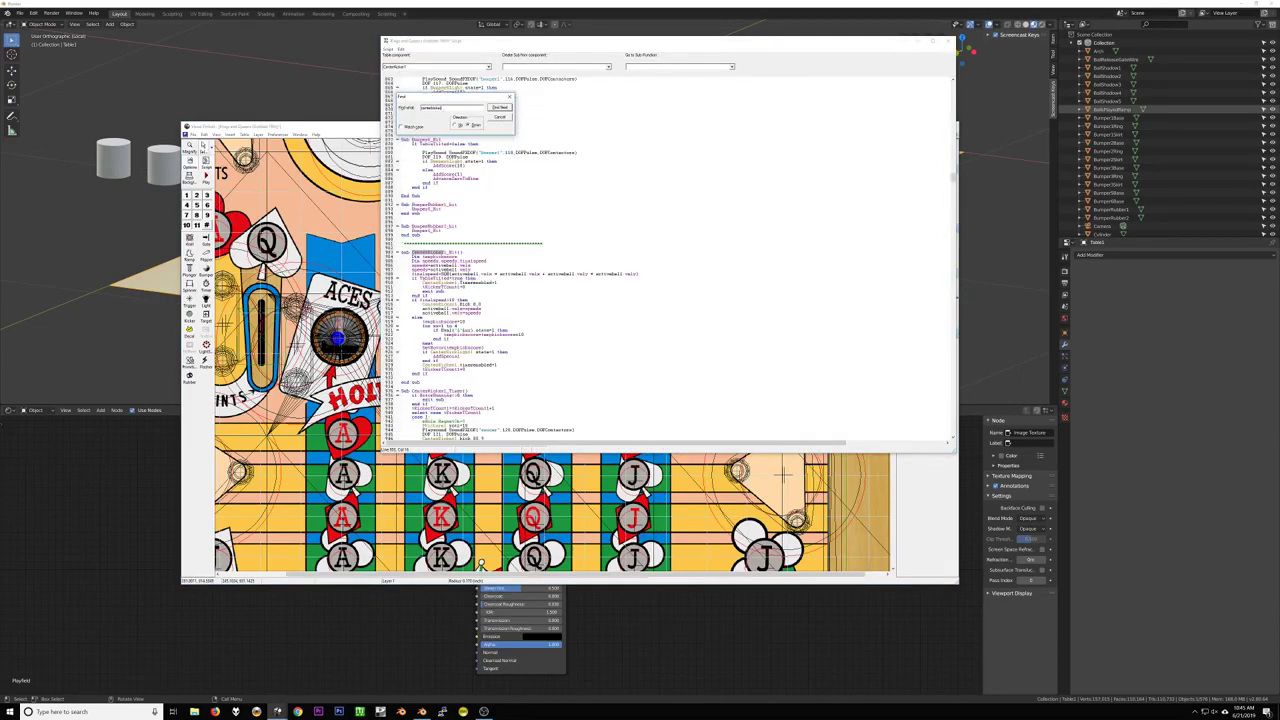
Set the kick strength to 11 in the CenterKicker1 and CenterKicker2 timer subs
{"action": "scroll", "coordinate": [612, 400], "scroll_direction": "down", "scroll_amount": 5}
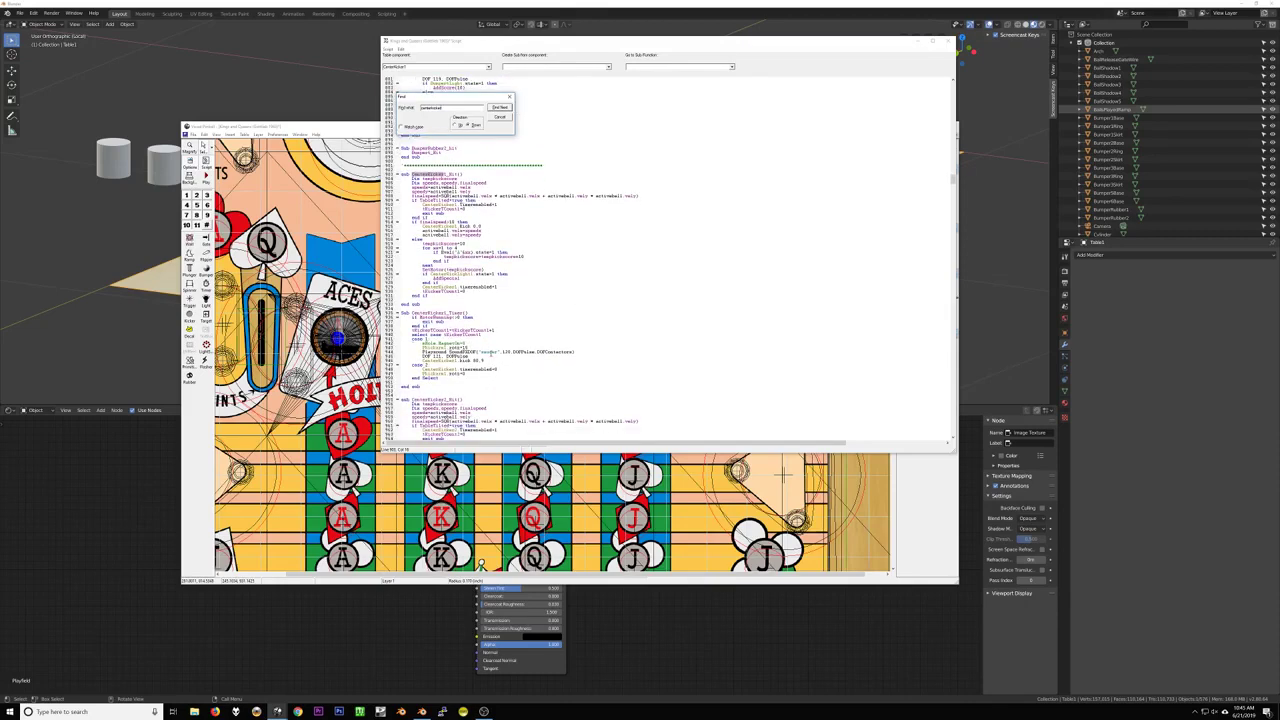
{"action": "left_click", "coordinate": [490, 360]}
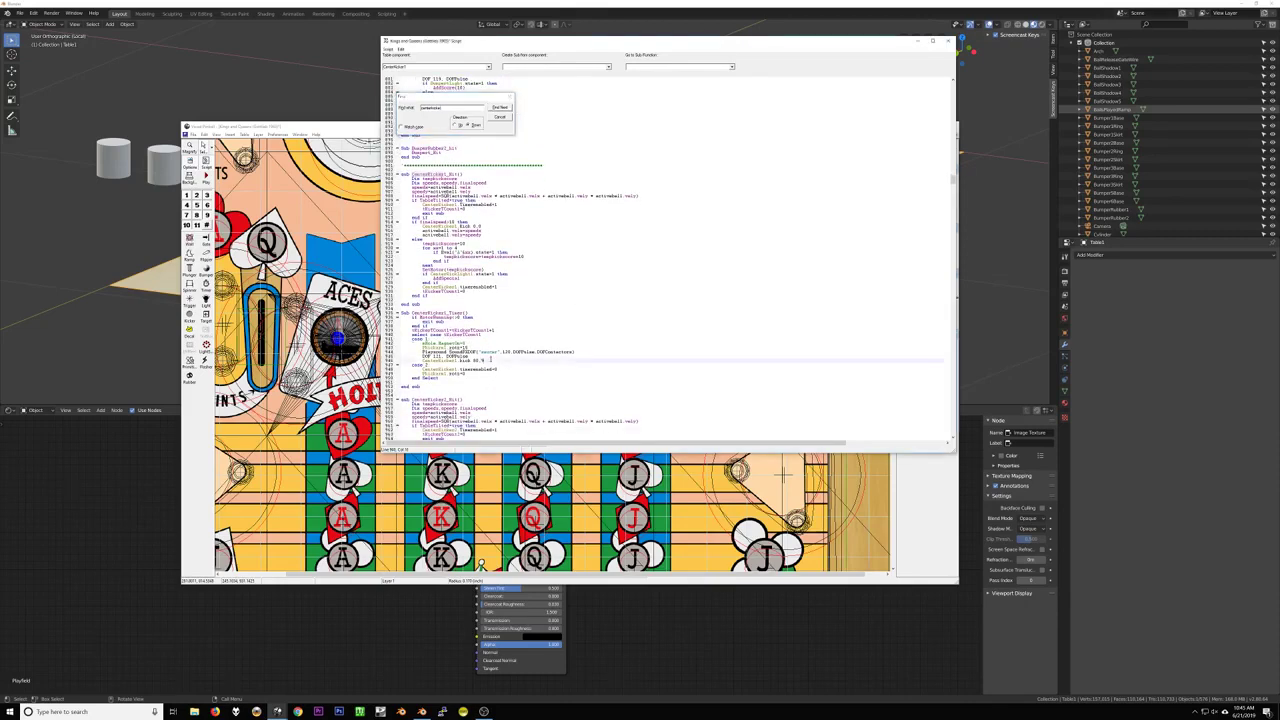
{"action": "scroll", "coordinate": [492, 355], "scroll_direction": "down", "scroll_amount": 1}
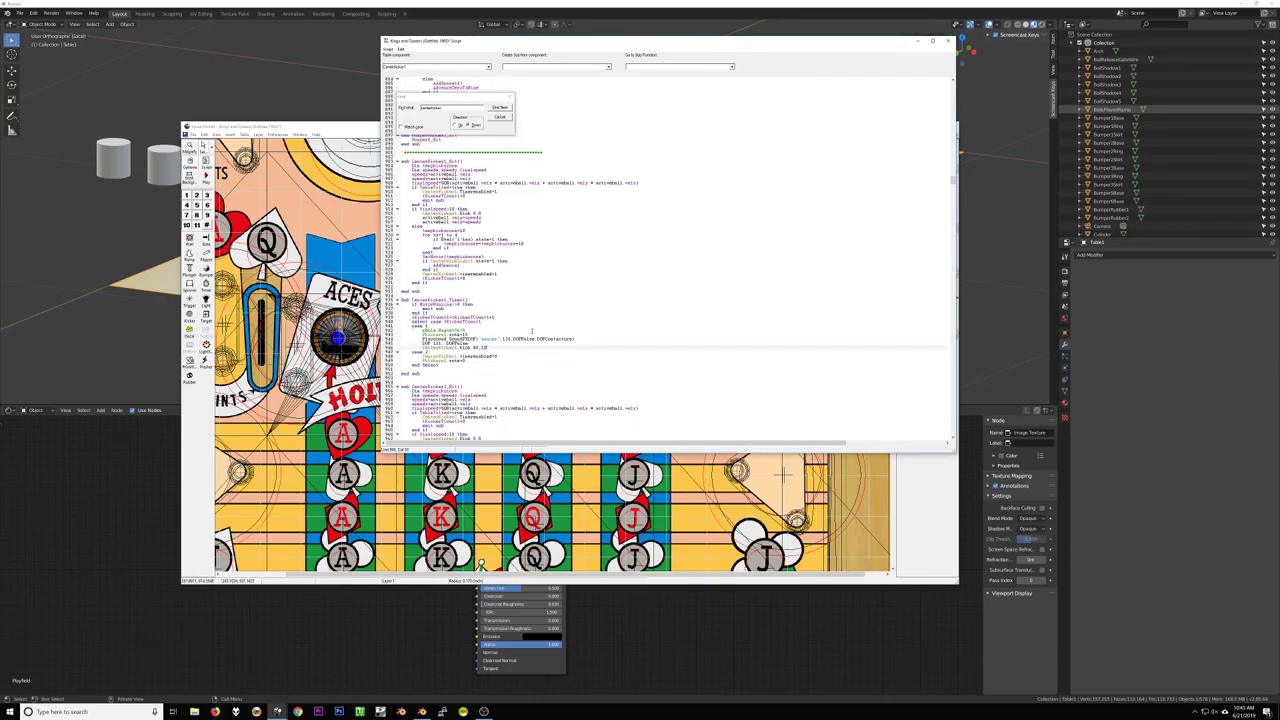
{"action": "scroll", "coordinate": [546, 356], "scroll_direction": "down", "scroll_amount": 8}
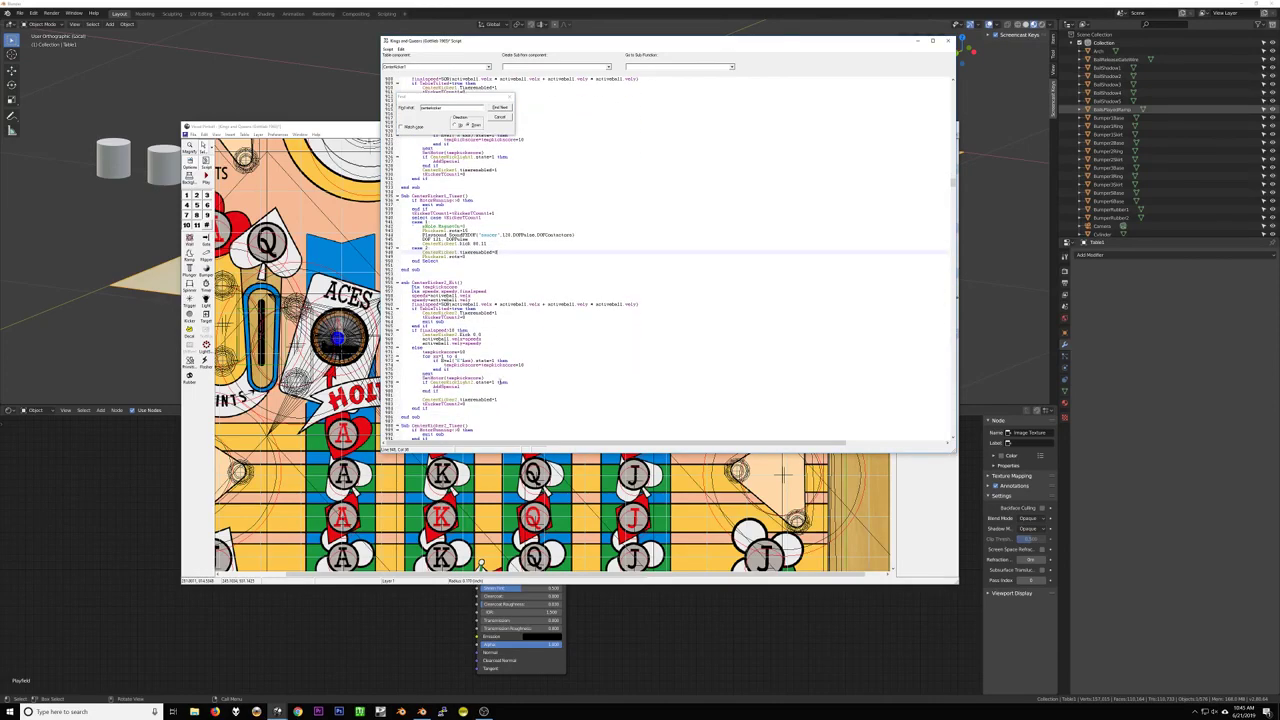
{"action": "scroll", "coordinate": [517, 373], "scroll_direction": "down", "scroll_amount": 5}
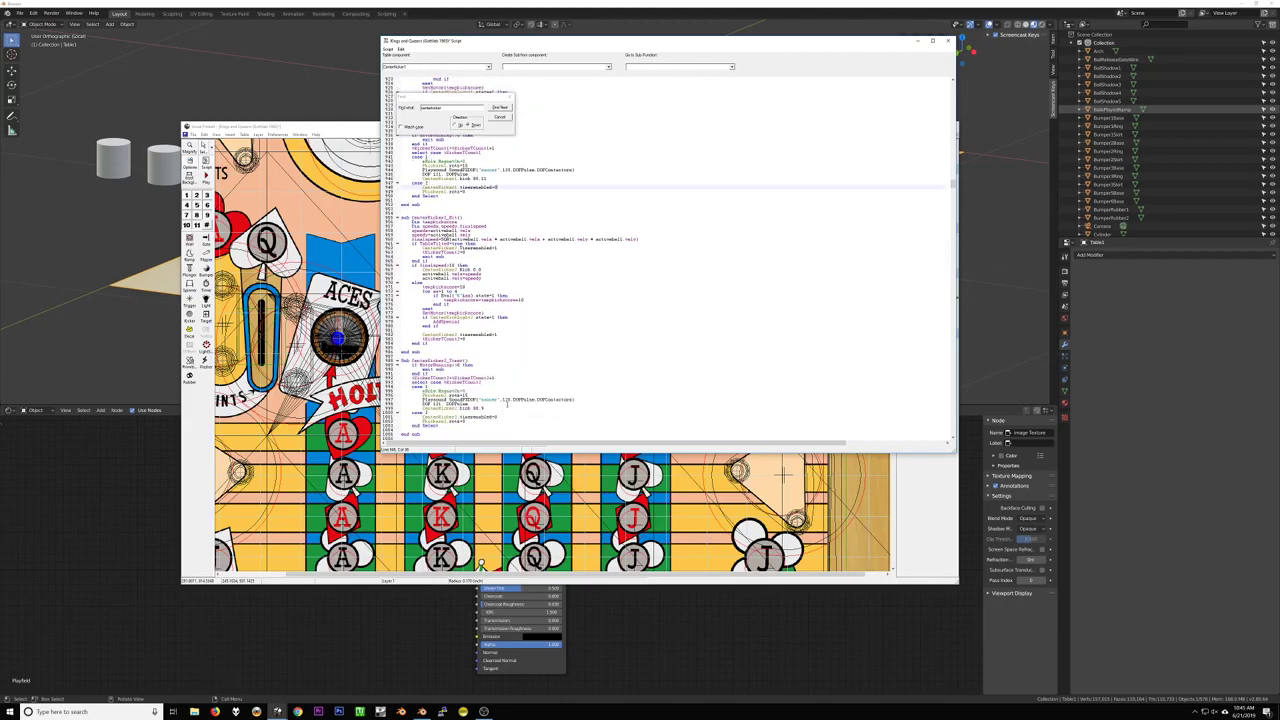
{"action": "left_click", "coordinate": [488, 408]}
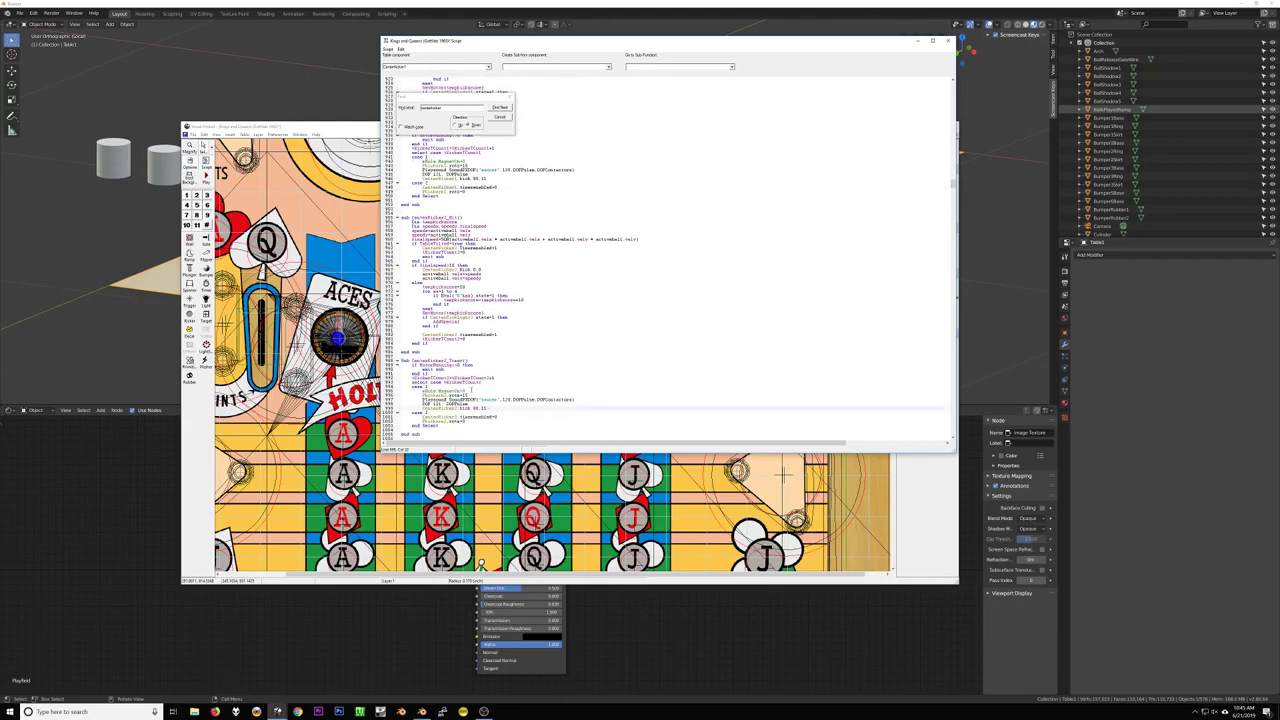
{"action": "left_click", "coordinate": [471, 393]}
Set the kick strength to 11 in the CenterKicker3 timer sub
{"action": "scroll", "coordinate": [500, 386], "scroll_direction": "down", "scroll_amount": 15}
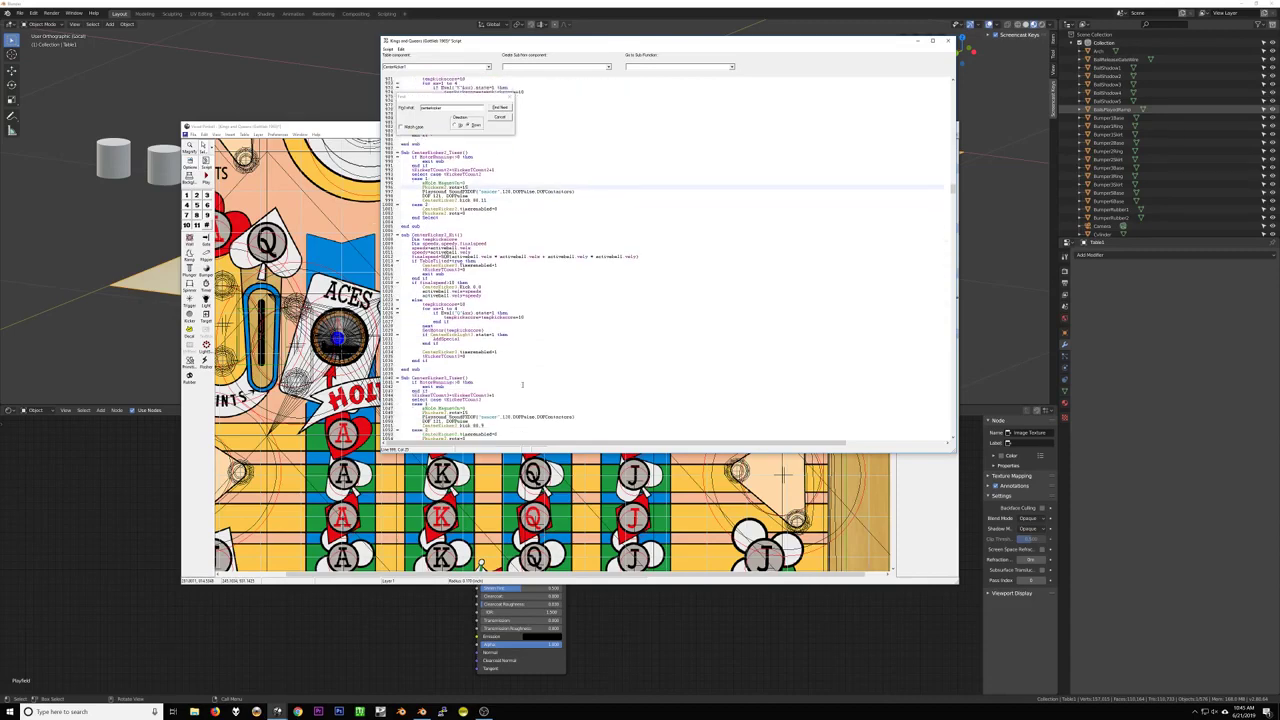
{"action": "scroll", "coordinate": [521, 384], "scroll_direction": "down", "scroll_amount": 3}
{"action": "left_click", "coordinate": [505, 389]}
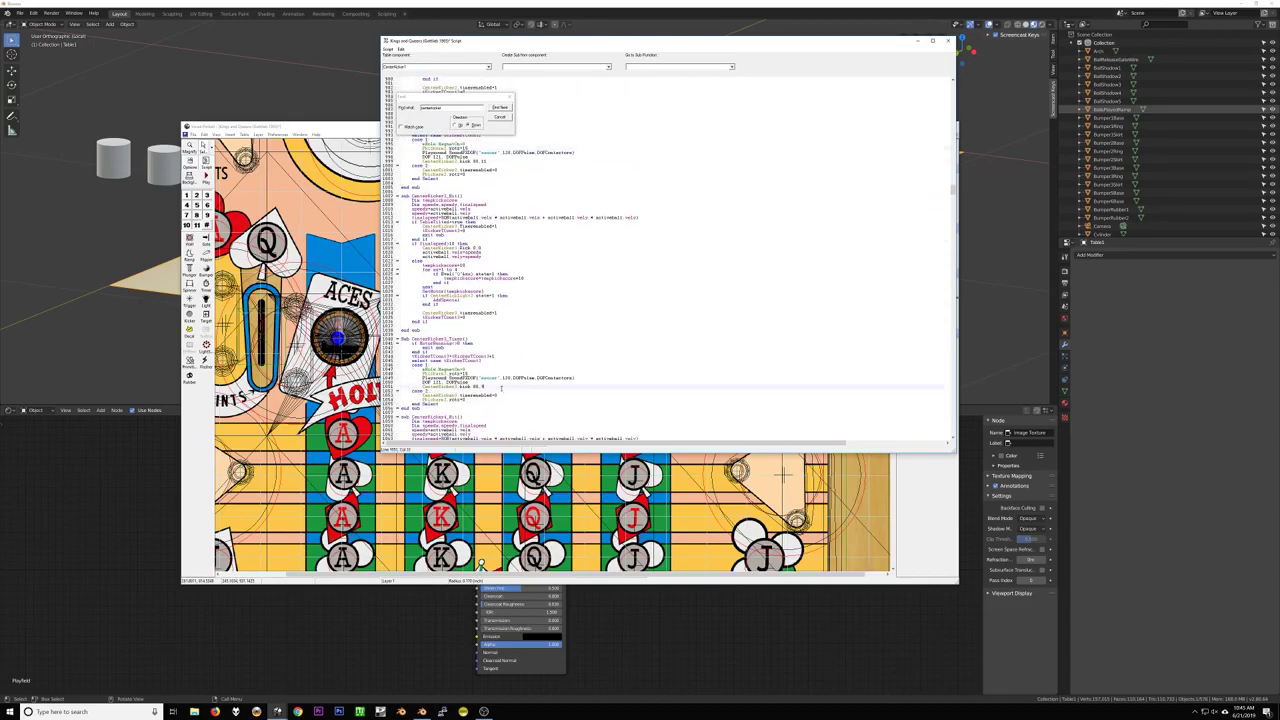
{"action": "key", "text": "BackSpace"}
{"action": "type", "text": "11"}
Change the kick strength in the CenterKicker4 timer sub
{"action": "scroll", "coordinate": [550, 398], "scroll_direction": "down", "scroll_amount": 10}
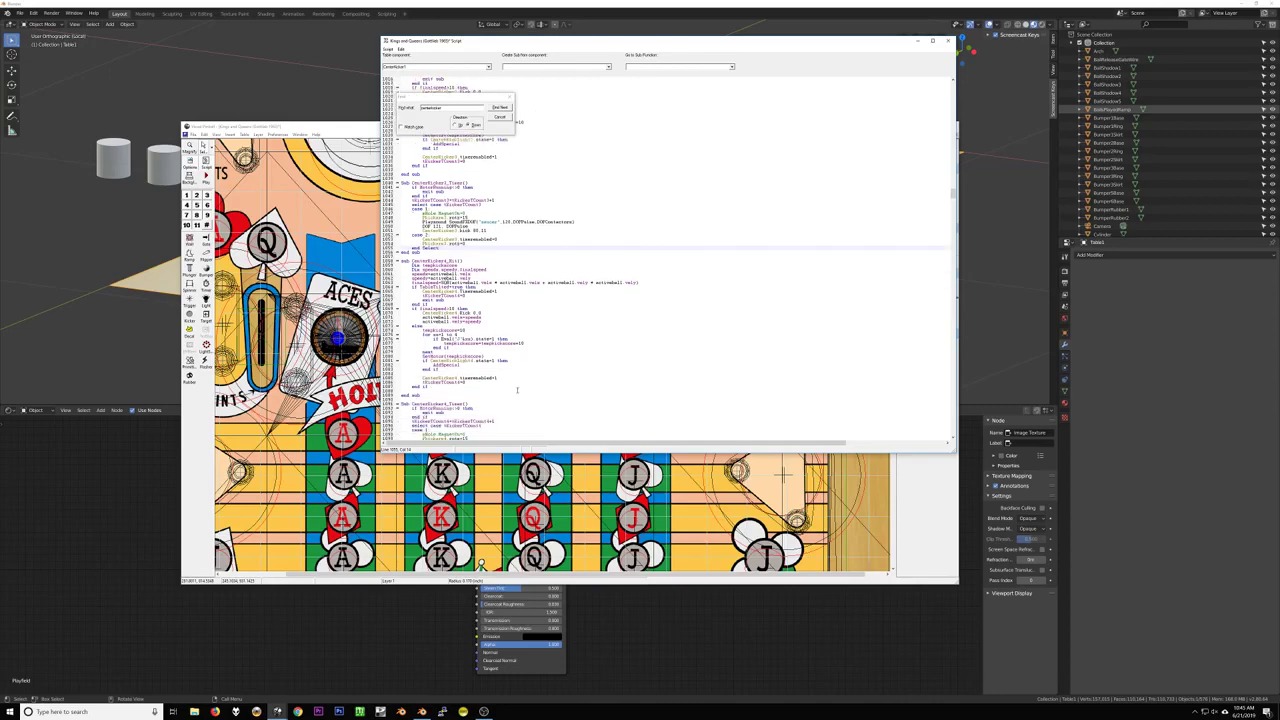
{"action": "scroll", "coordinate": [517, 390], "scroll_direction": "down", "scroll_amount": 5}
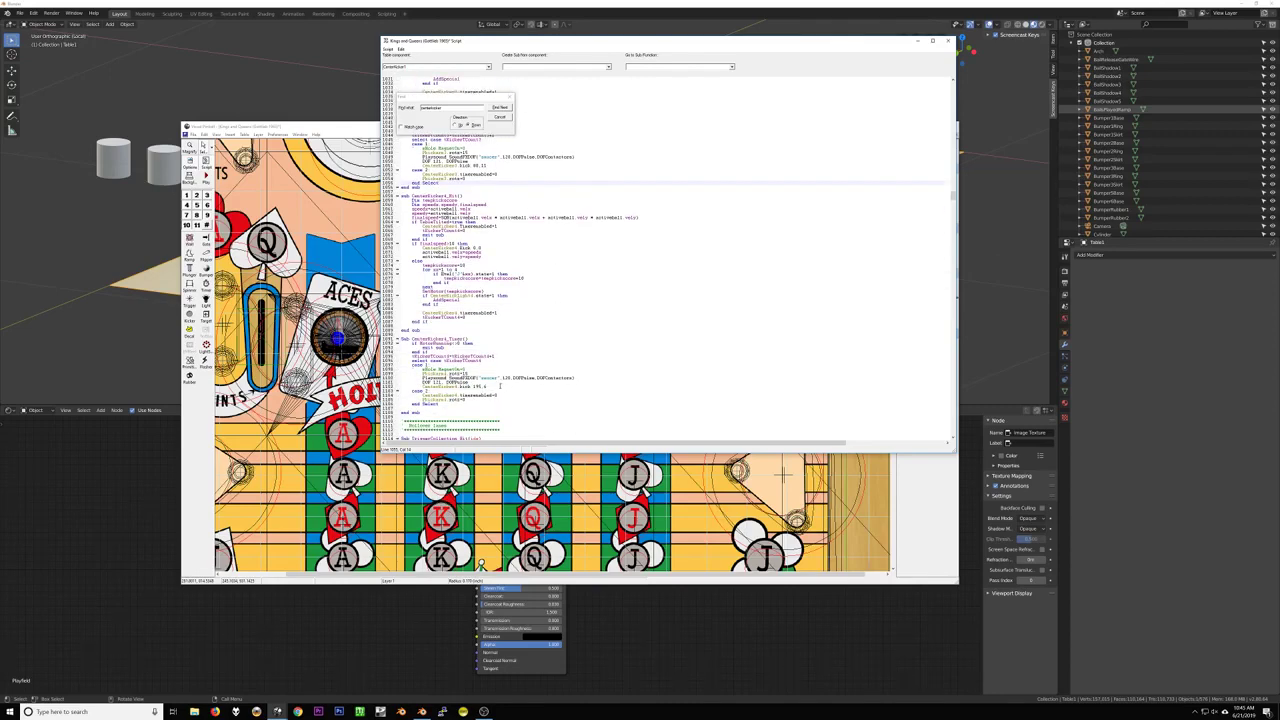
{"action": "left_click", "coordinate": [500, 386]}
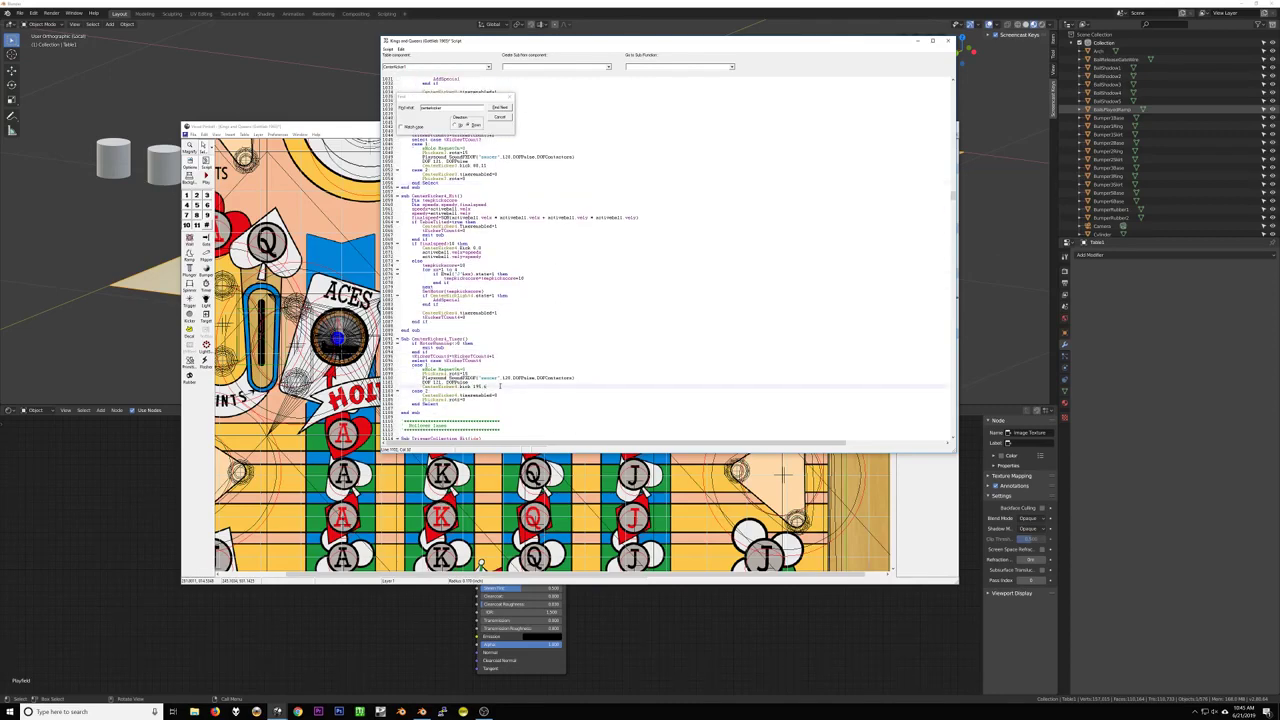
{"action": "left_click", "coordinate": [505, 357]}
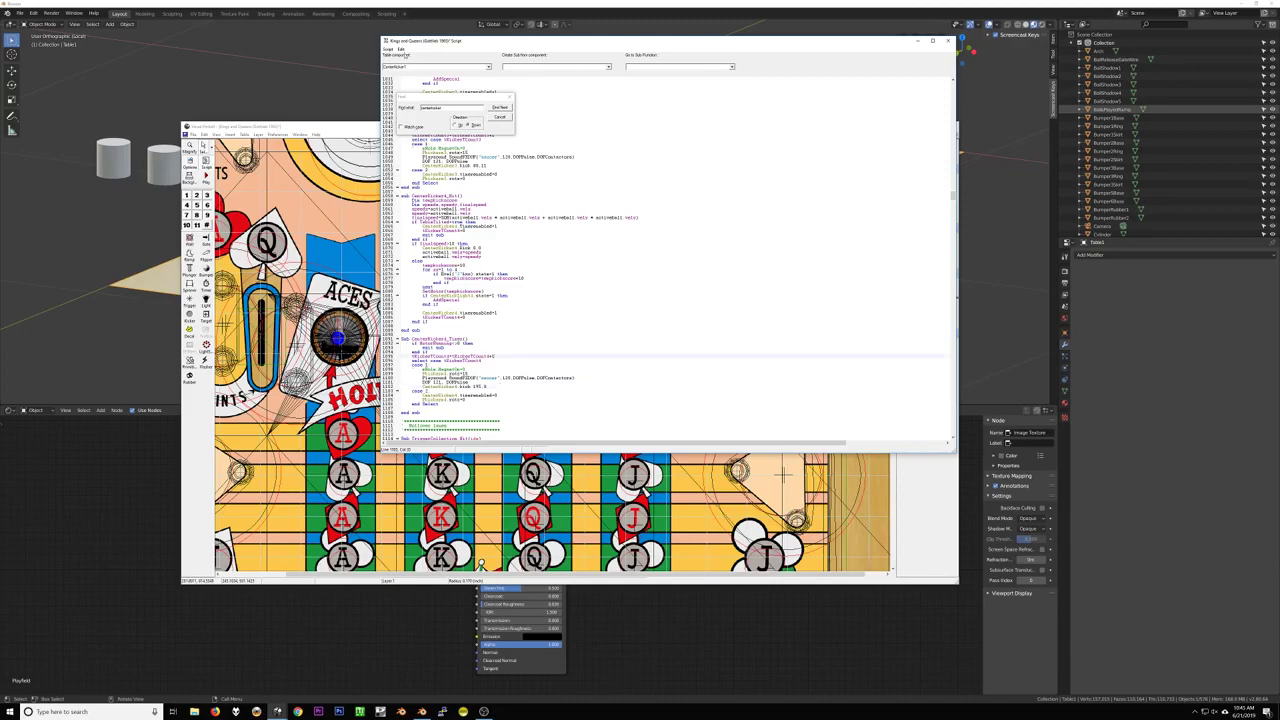
Save the table and enable the Test Desktop option in the backglass settings
{"action": "left_click", "coordinate": [195, 134]}
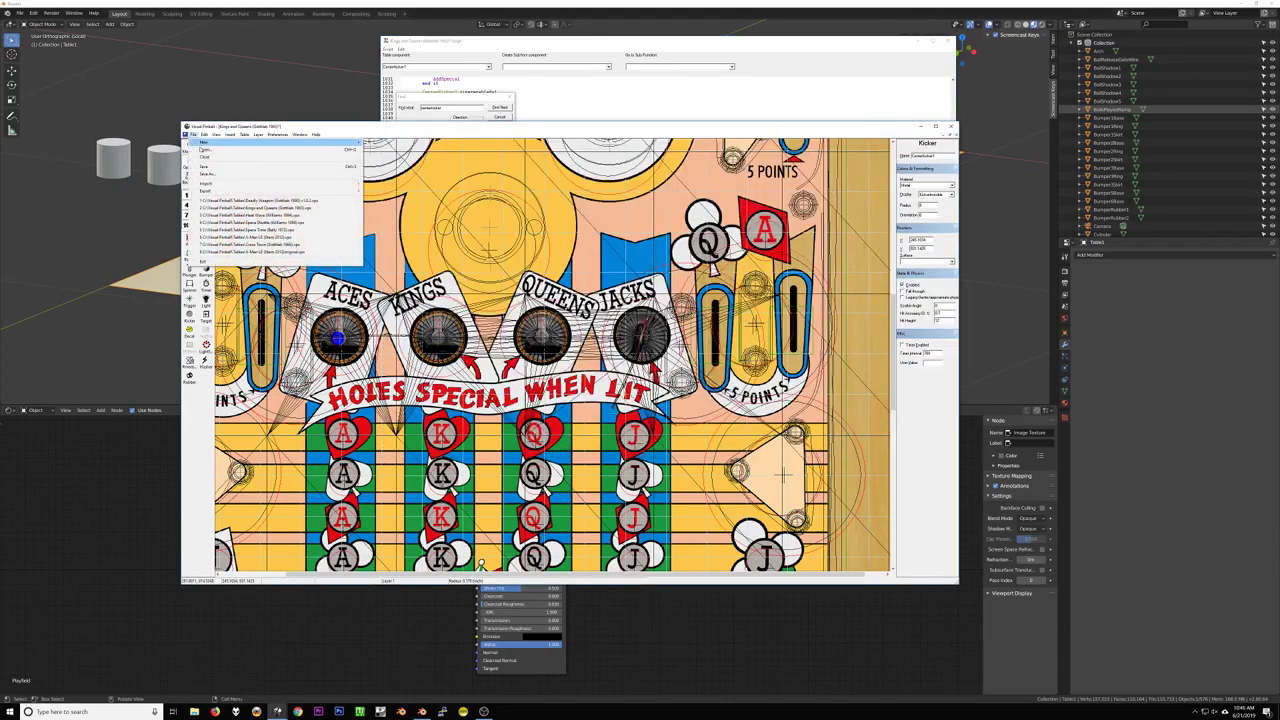
{"action": "left_click", "coordinate": [196, 168]}
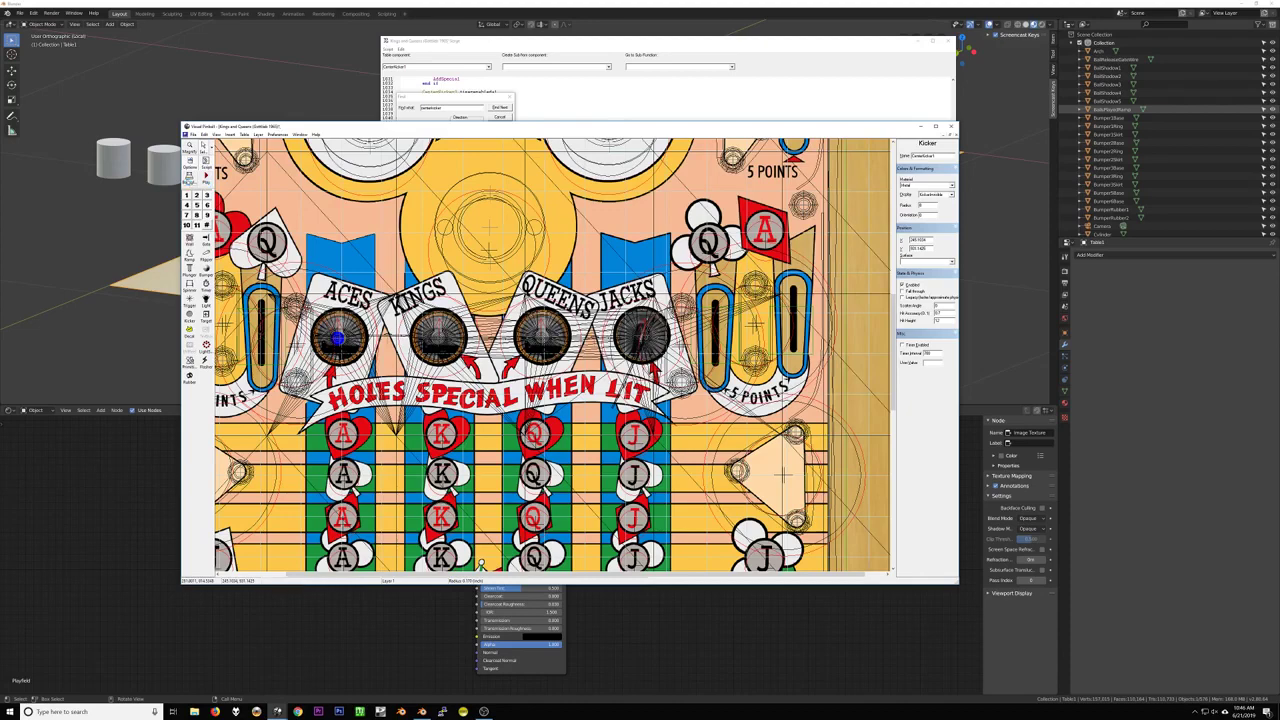
{"action": "left_click", "coordinate": [189, 179]}
{"action": "left_click", "coordinate": [903, 225]}
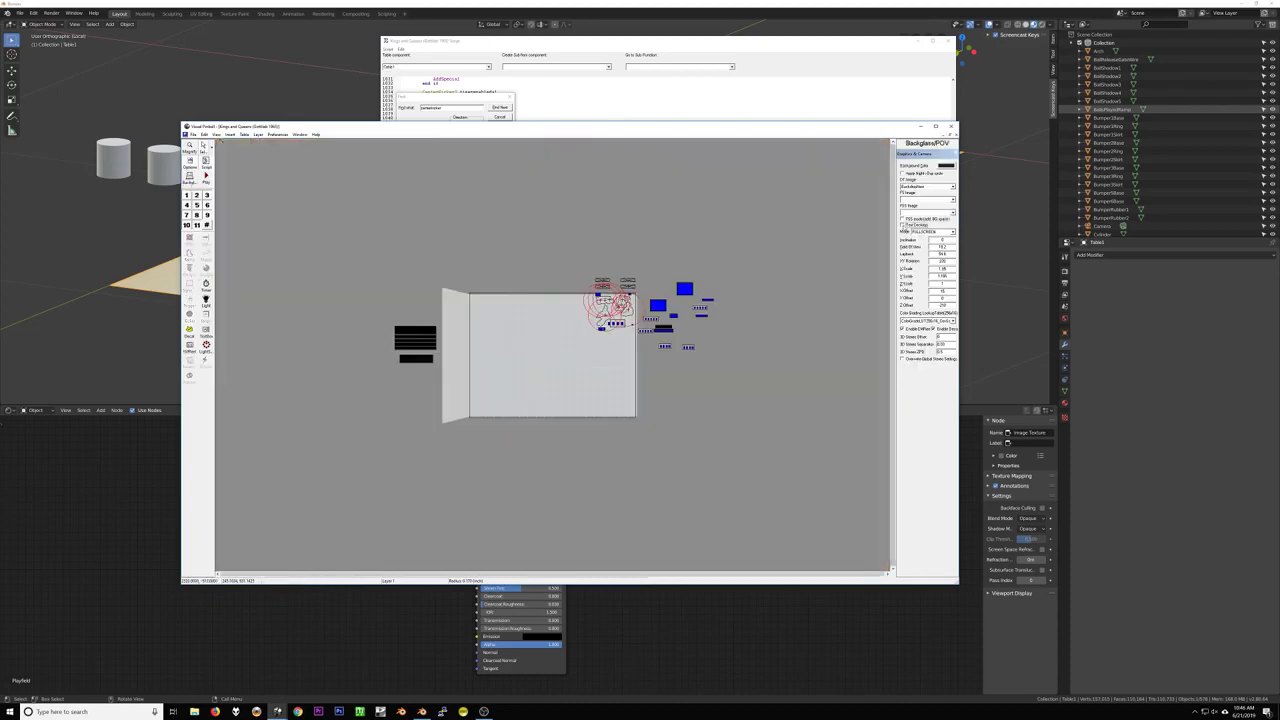
Run the table in play mode and start a game with the first ball launched
{"action": "left_click", "coordinate": [245, 134]}
{"action": "left_click", "coordinate": [258, 141]}
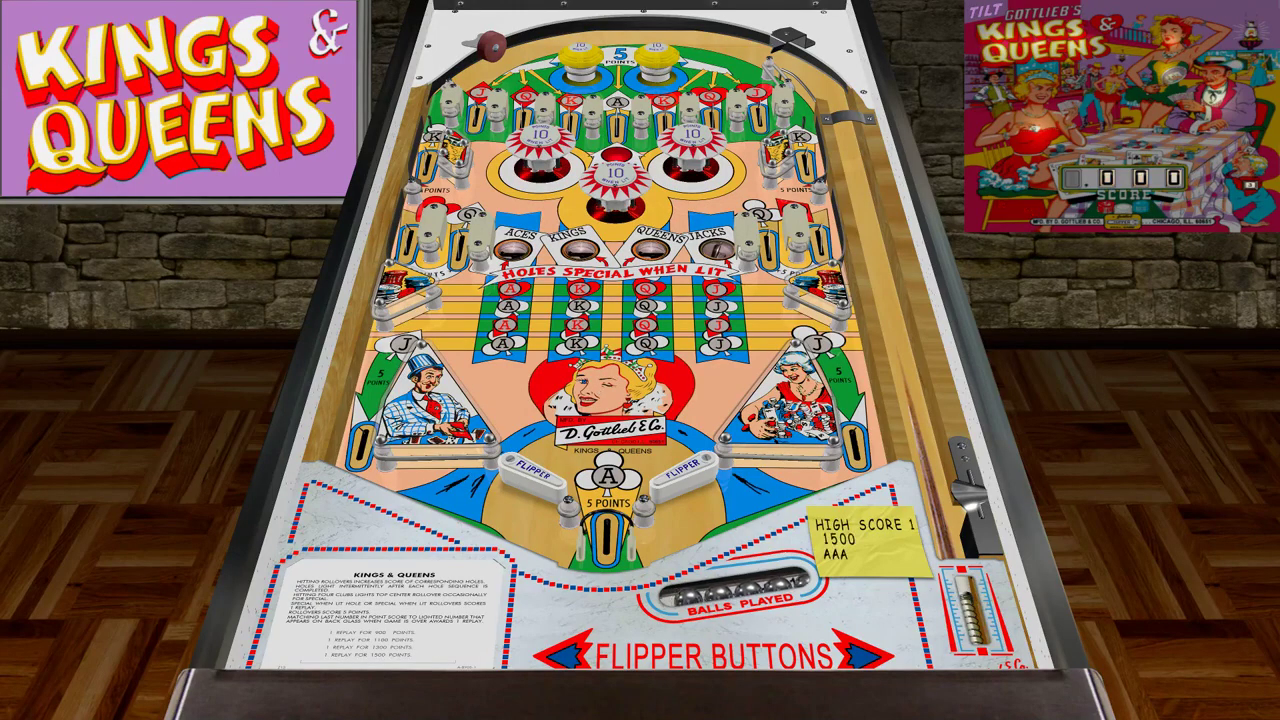
{"action": "key", "text": "1"}
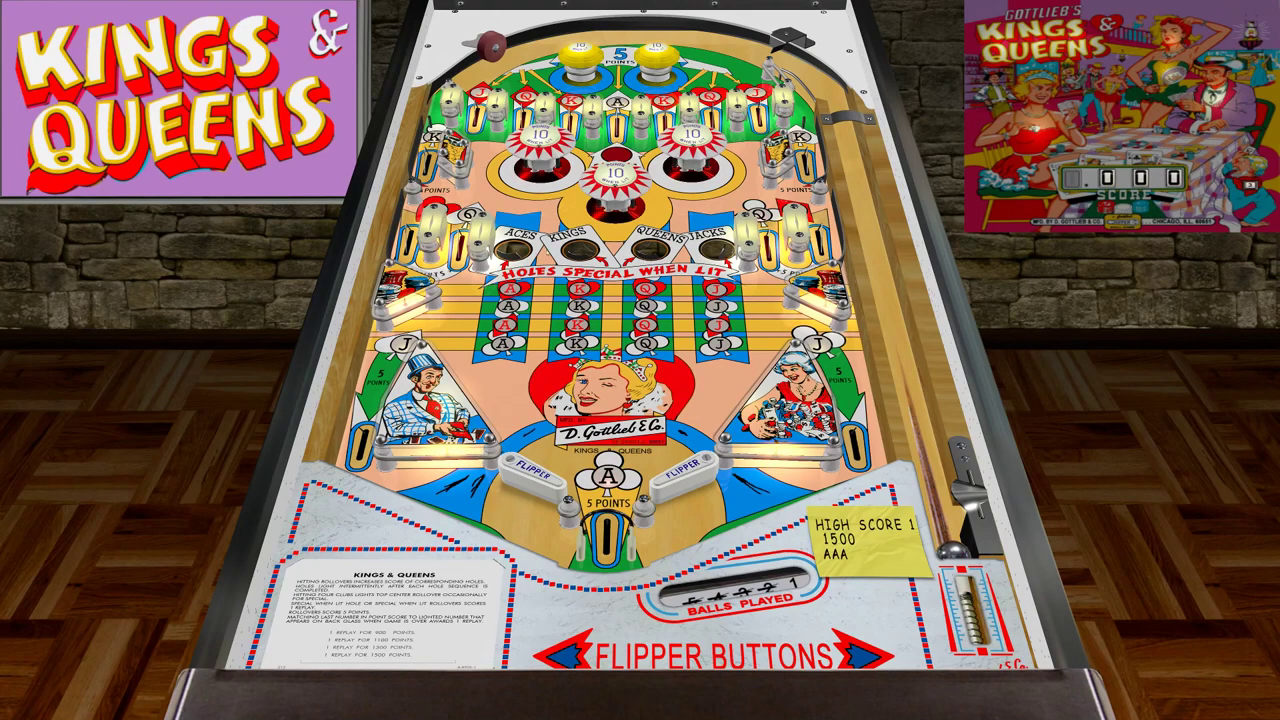
{"action": "key", "text": "Return"}
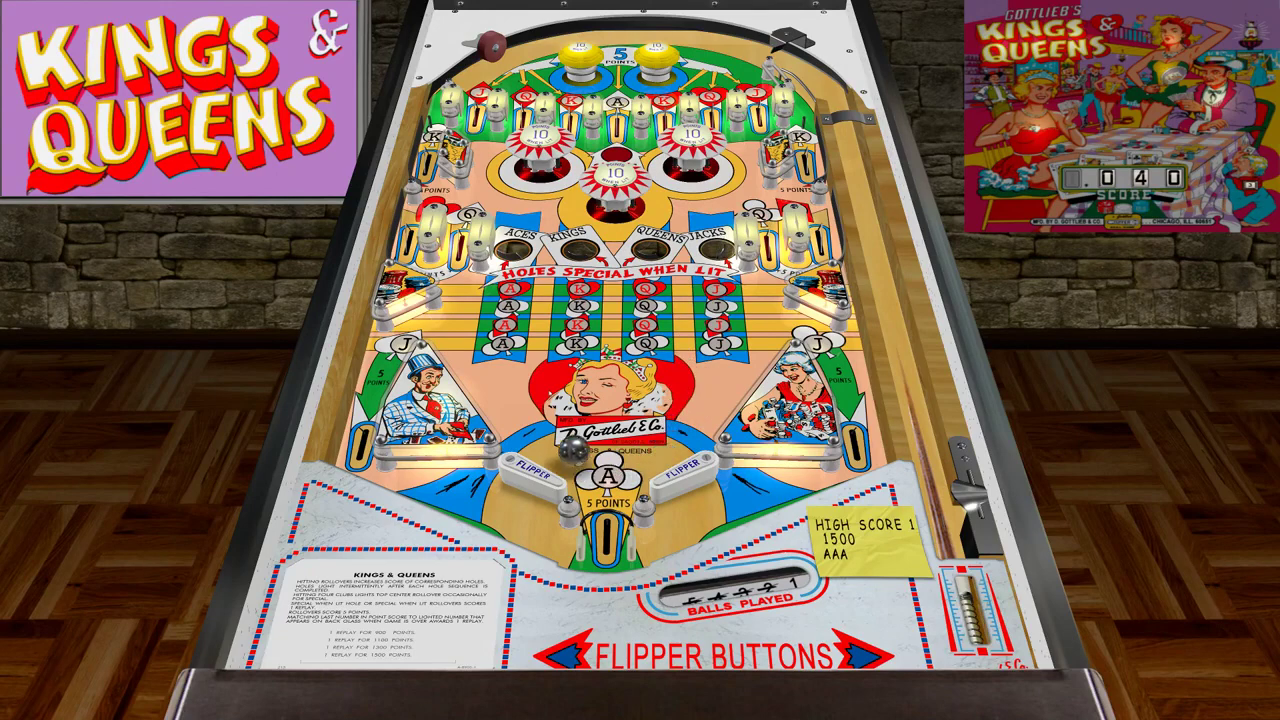
Play the ball with the flippers to test the kicks from the card holes, and quit back to the editor
{"action": "key", "text": "z"}
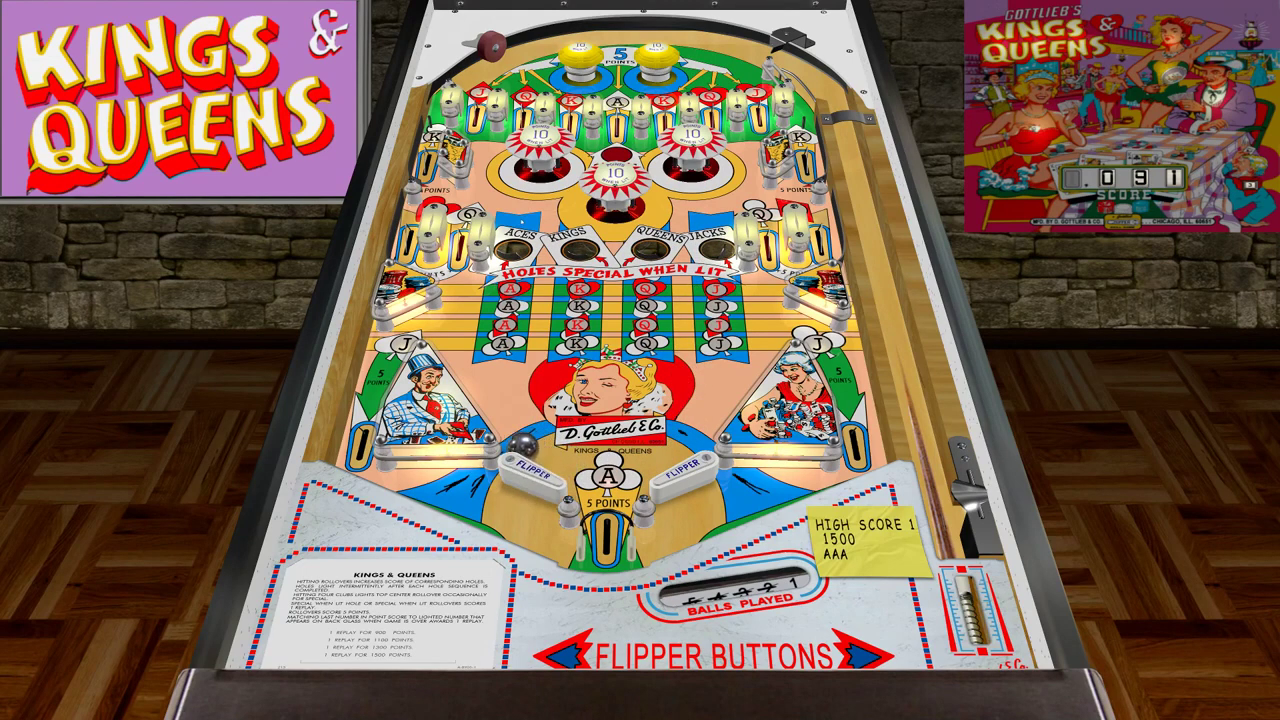
{"action": "key", "text": "z"}
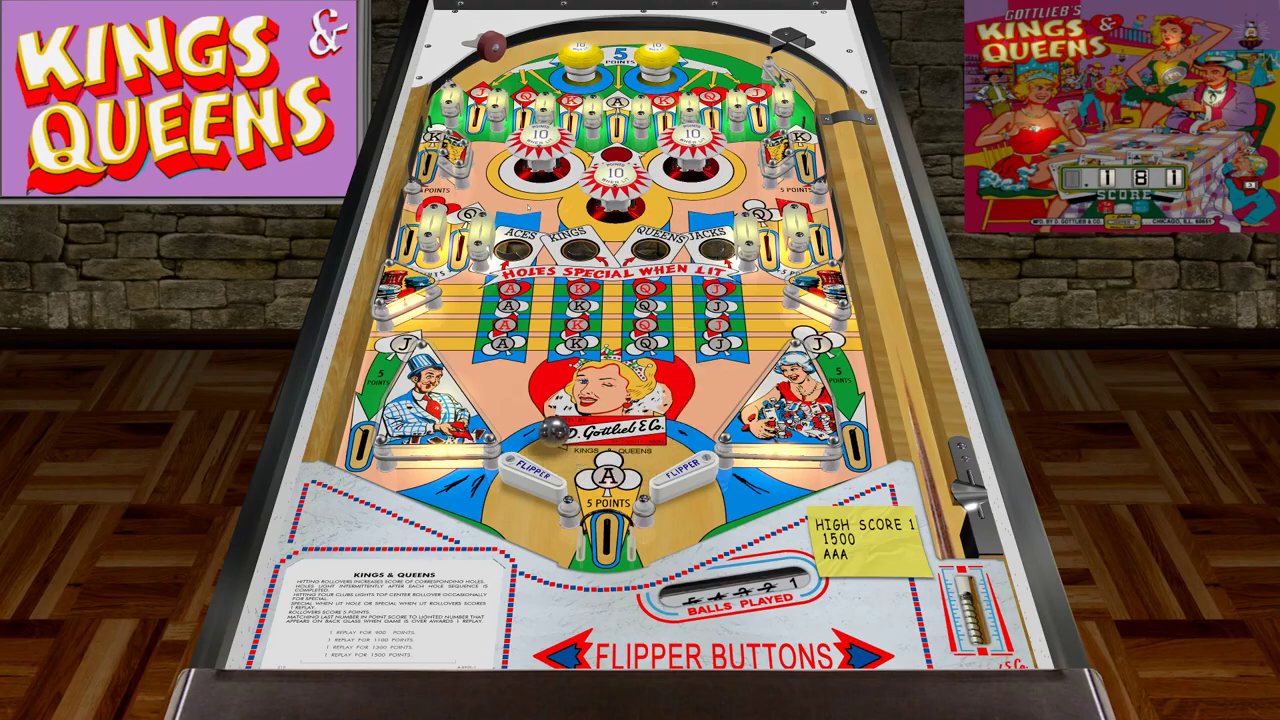
{"action": "key", "text": "Shift_L"}
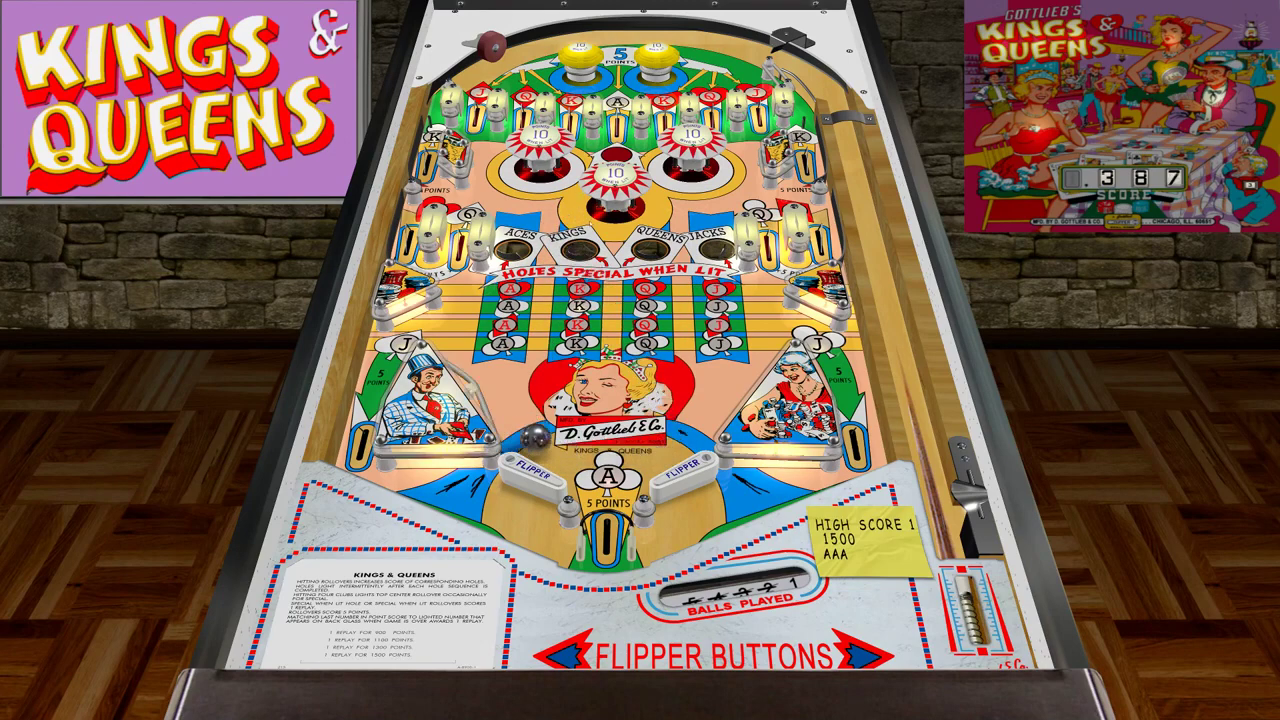
{"action": "key", "text": "shift"}
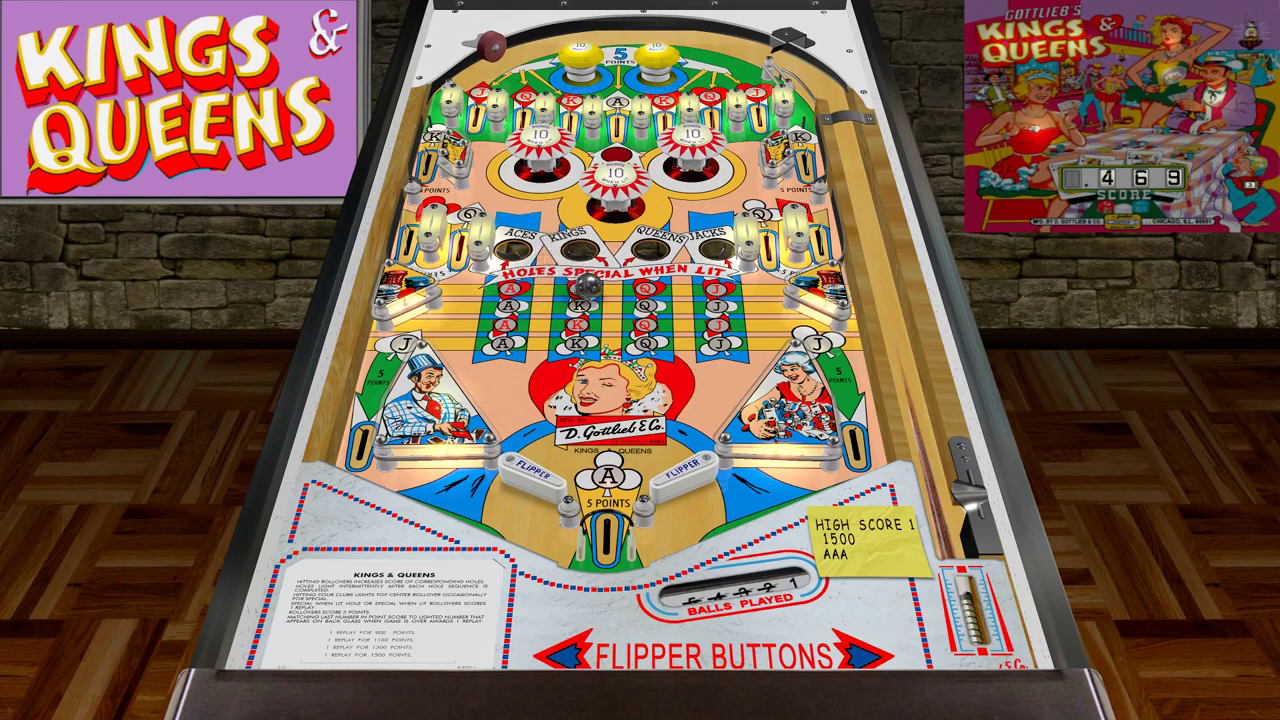
{"action": "key", "text": "Shift_R"}
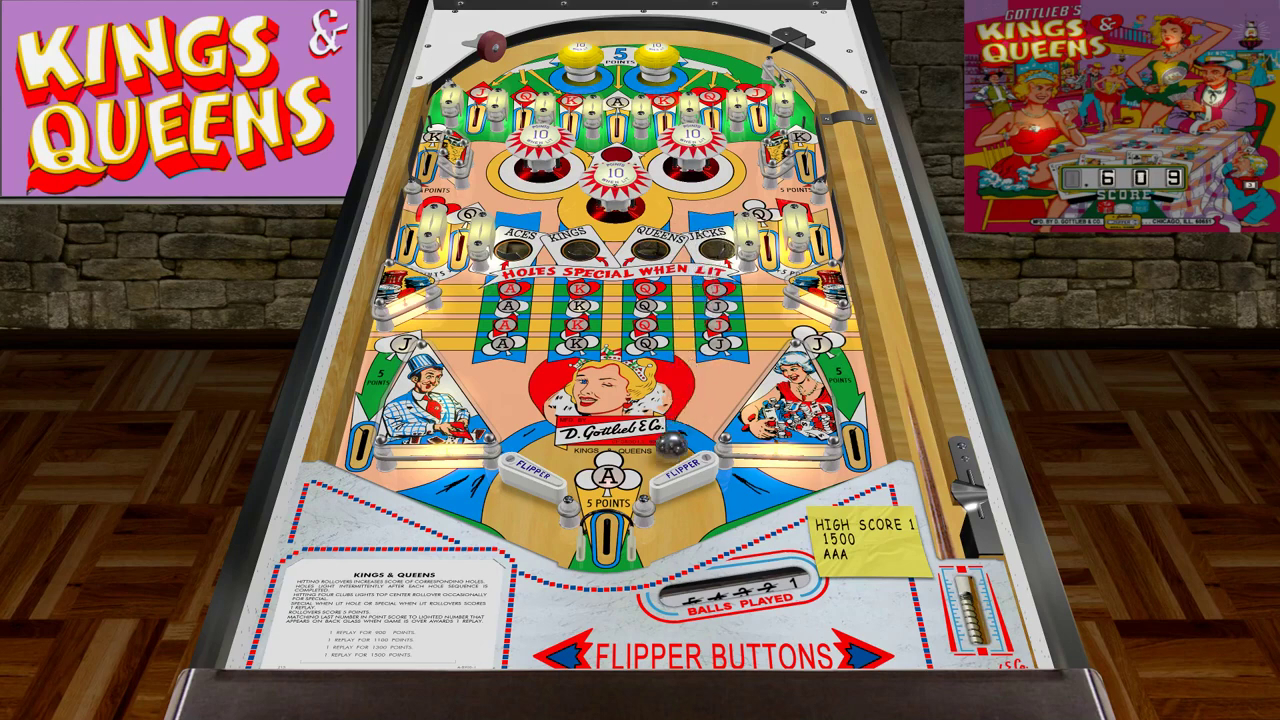
{"action": "key", "text": "shift"}
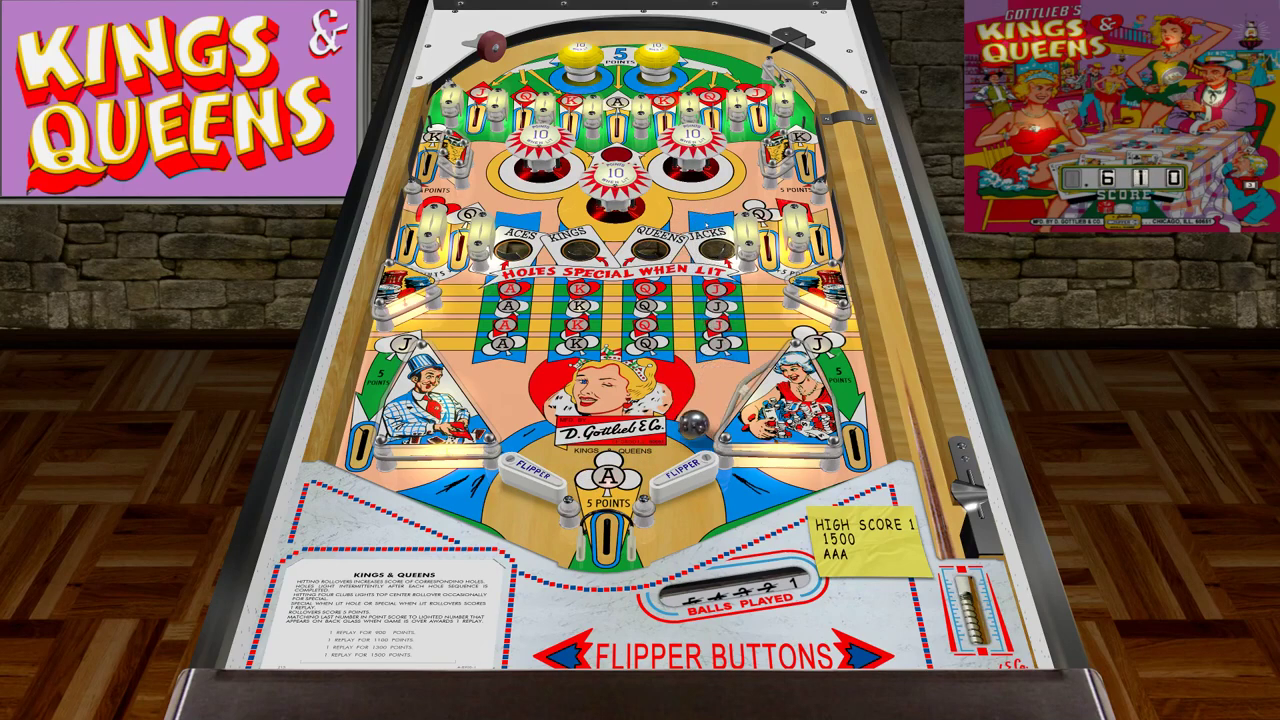
{"action": "key", "text": "shift"}
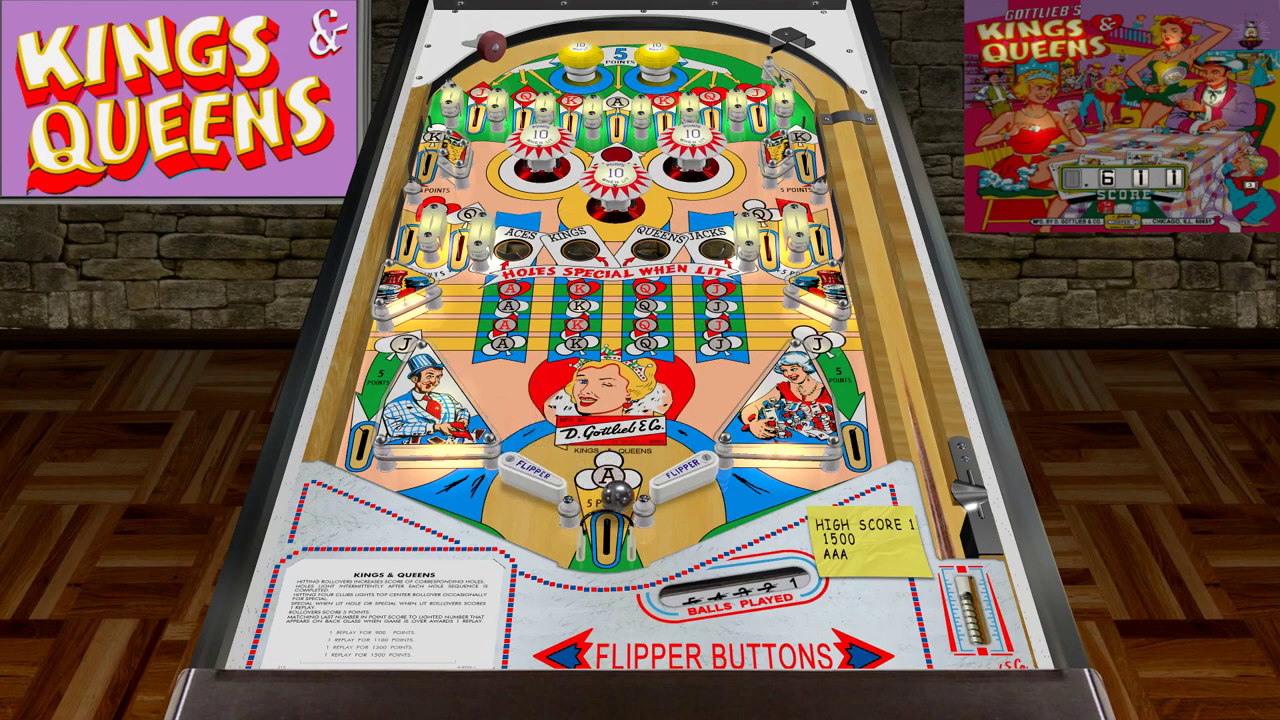
{"action": "key", "text": "shift"}
{"action": "key", "text": "shift"}
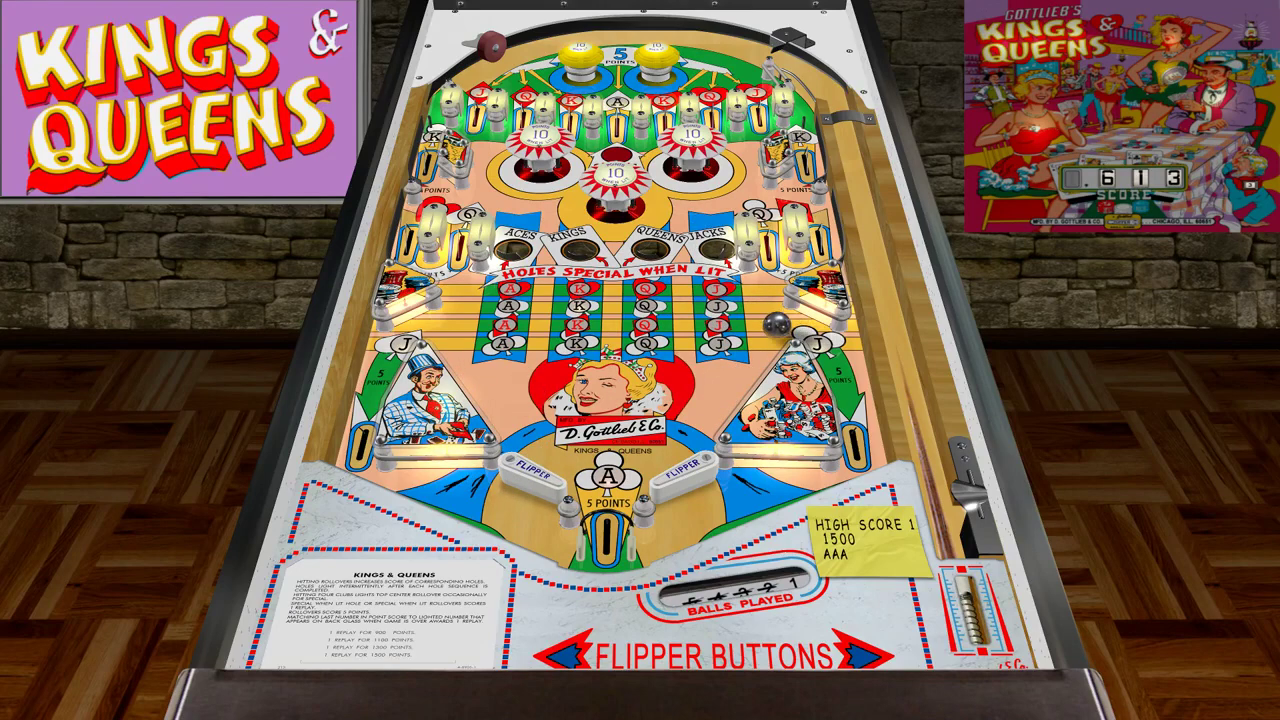
{"action": "key", "text": "shift"}
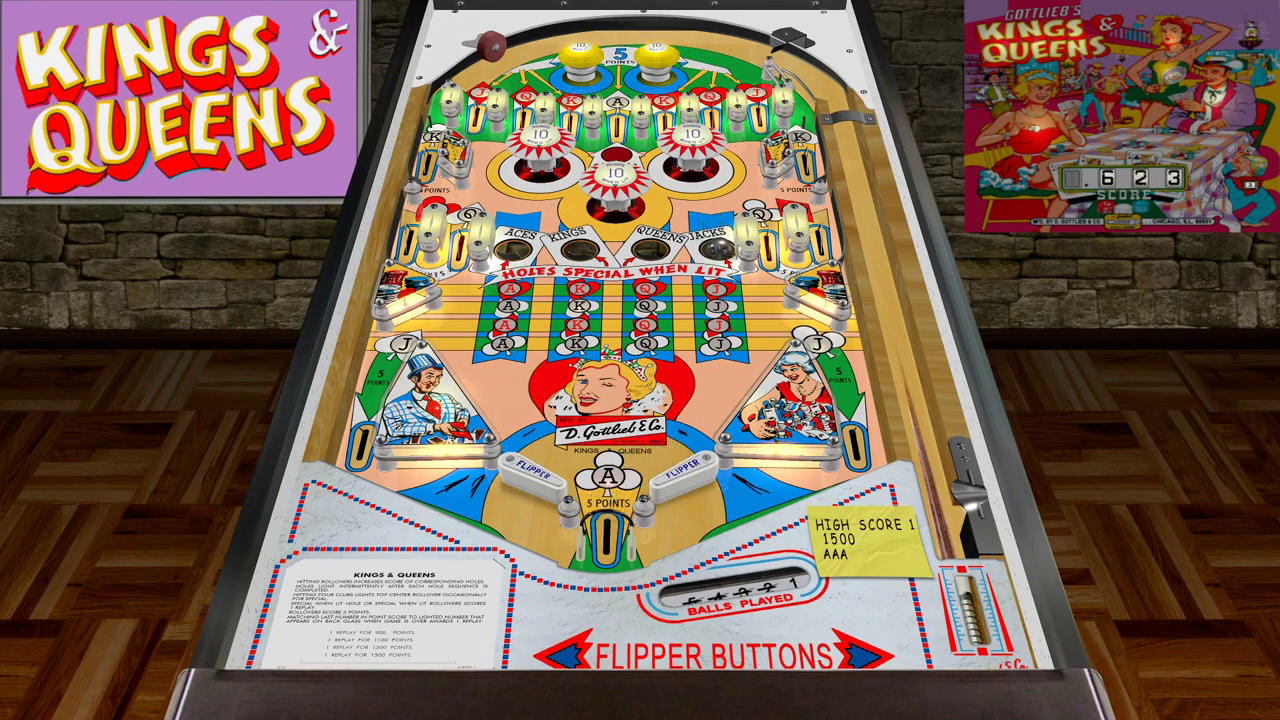
{"action": "key", "text": "shift"}
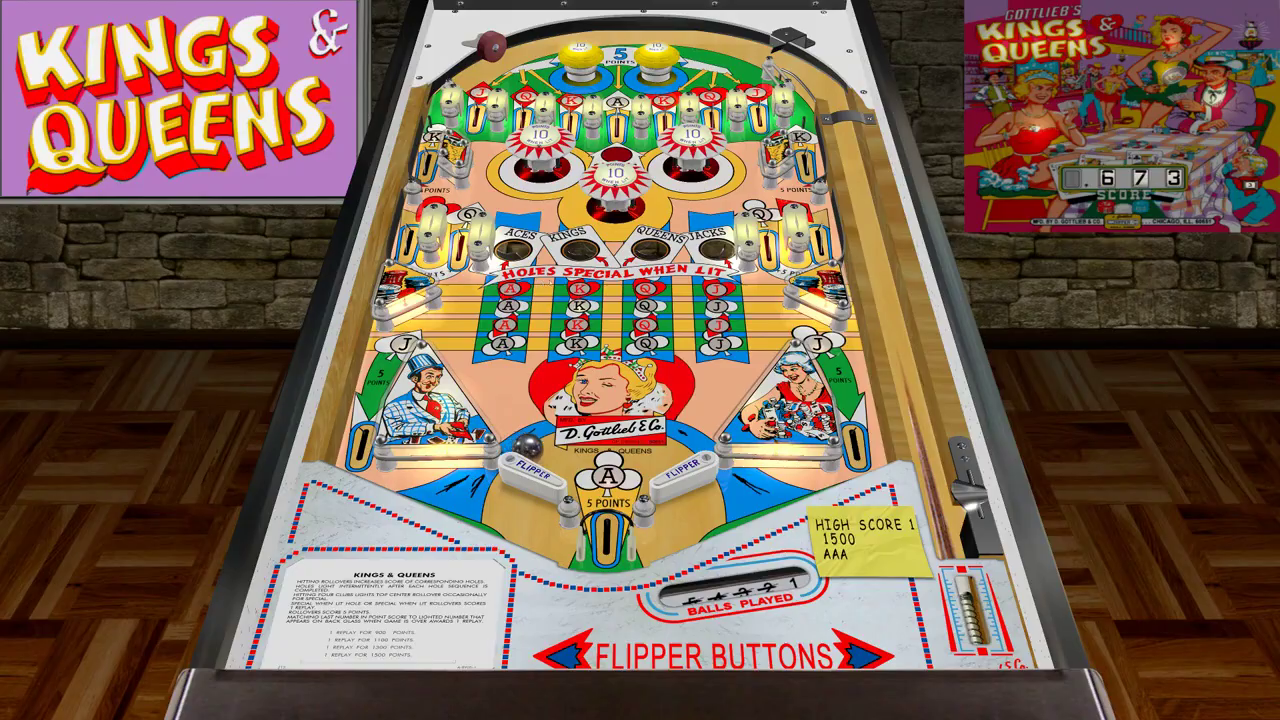
{"action": "key", "text": "Escape"}
{"action": "key", "text": "q"}
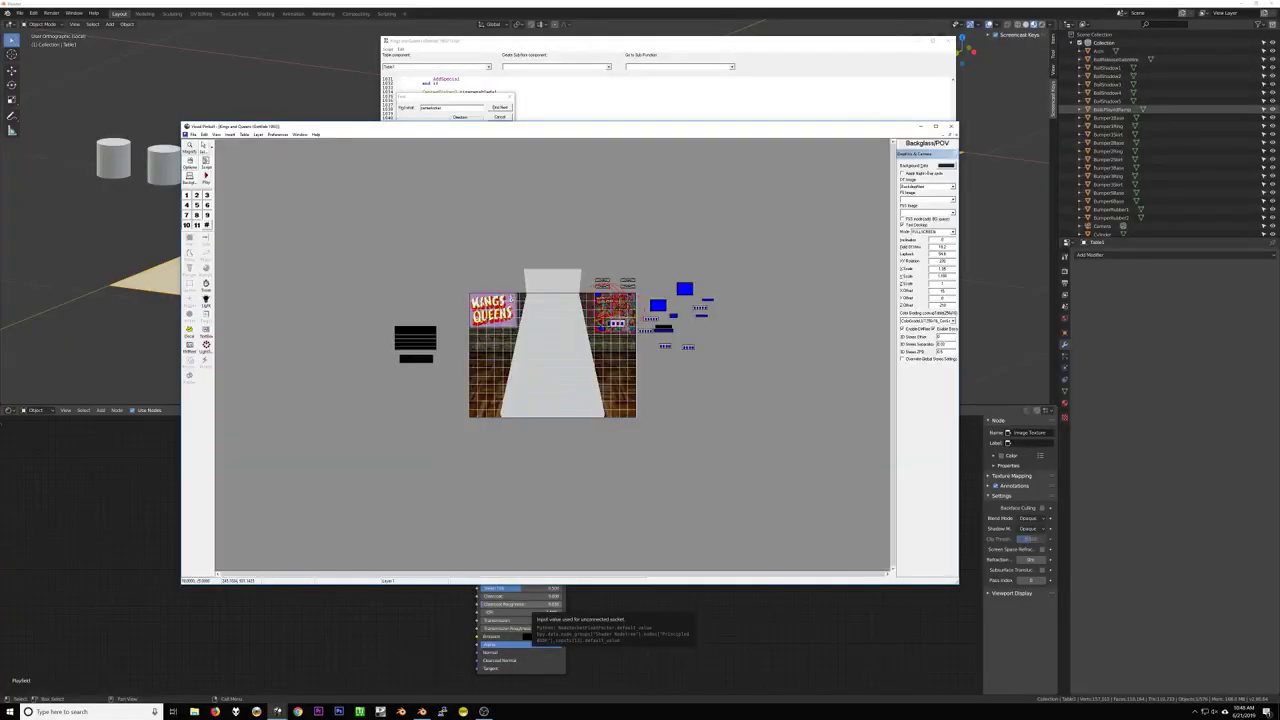
Return to the playfield view and inspect the properties of the kickers in the Aces and Kings holes
{"action": "left_click", "coordinate": [190, 178]}
{"action": "scroll", "coordinate": [529, 355], "scroll_direction": "up", "scroll_amount": 3, "text": "ctrl"}
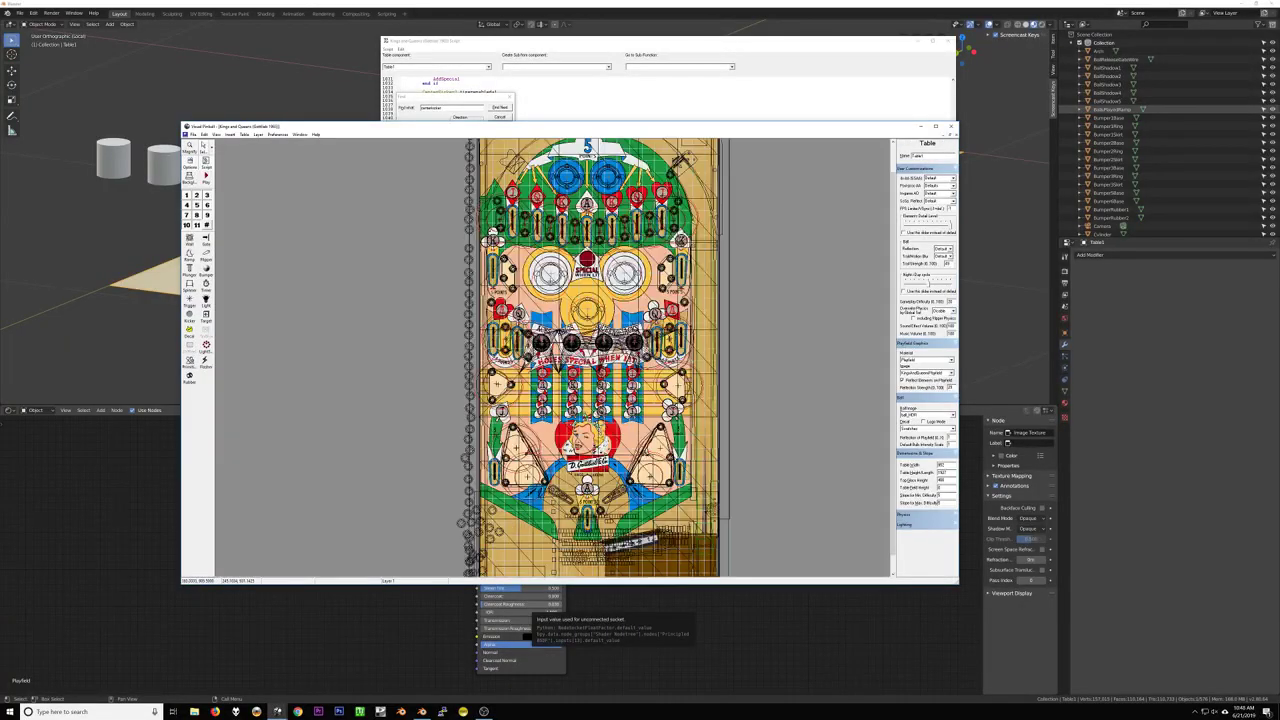
{"action": "scroll", "coordinate": [546, 335], "scroll_direction": "up", "scroll_amount": 2, "text": "ctrl"}
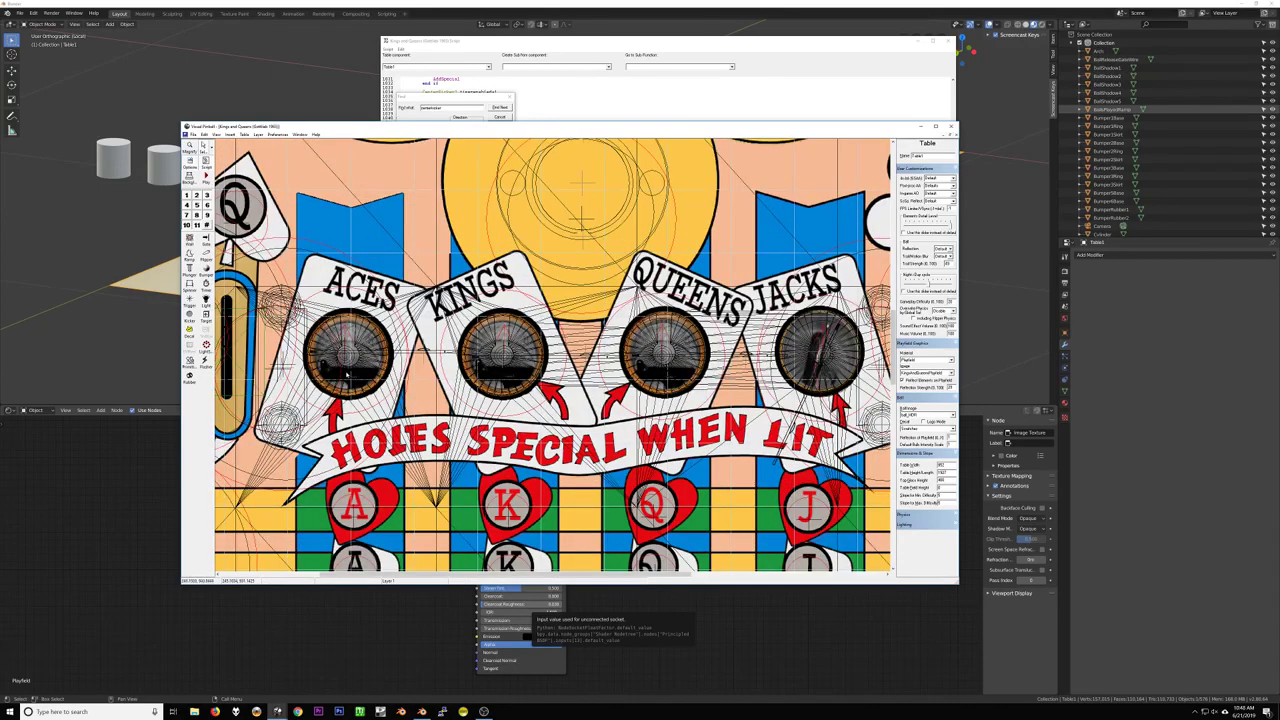
{"action": "left_click", "coordinate": [348, 355]}
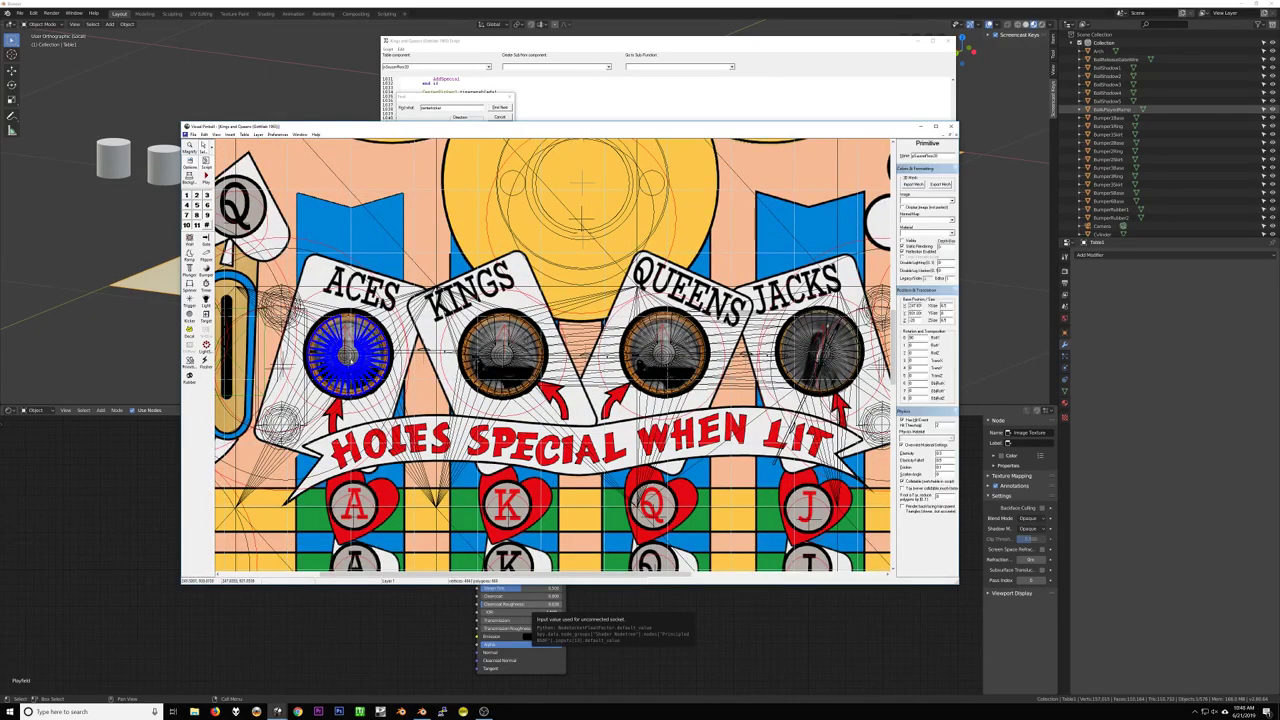
{"action": "left_click", "coordinate": [346, 355]}
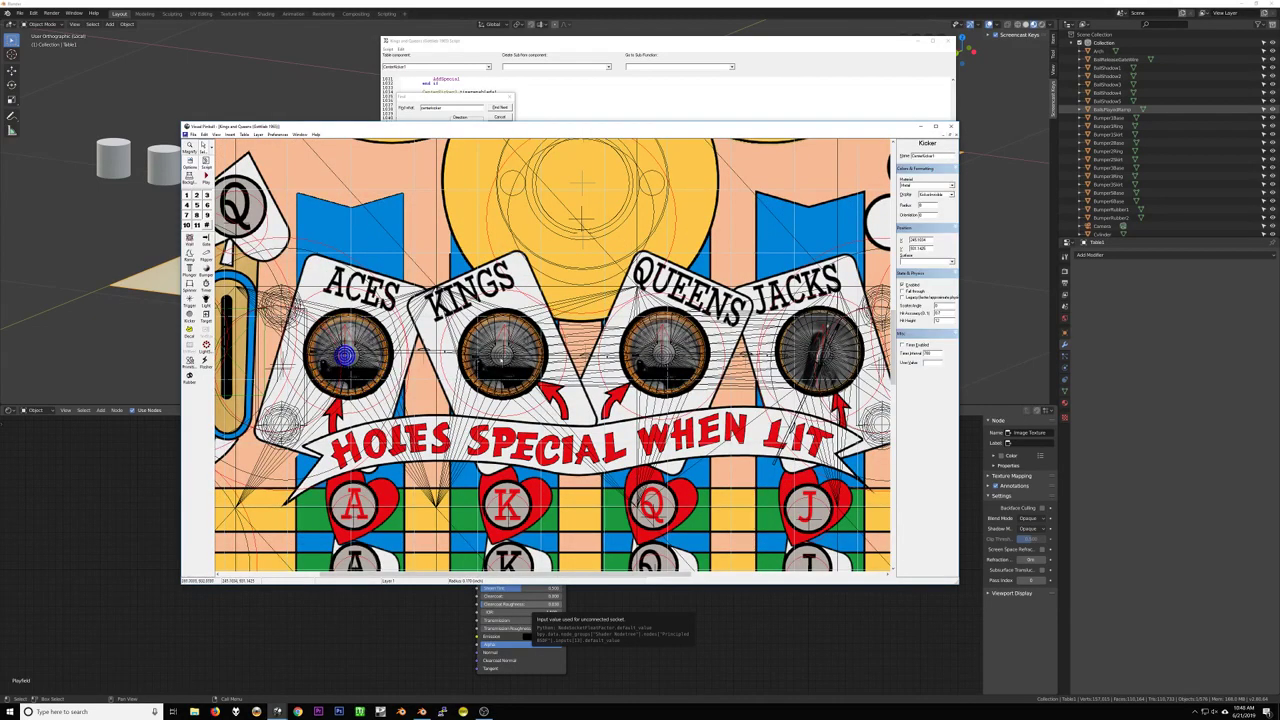
{"action": "left_click", "coordinate": [503, 355], "text": "shift"}
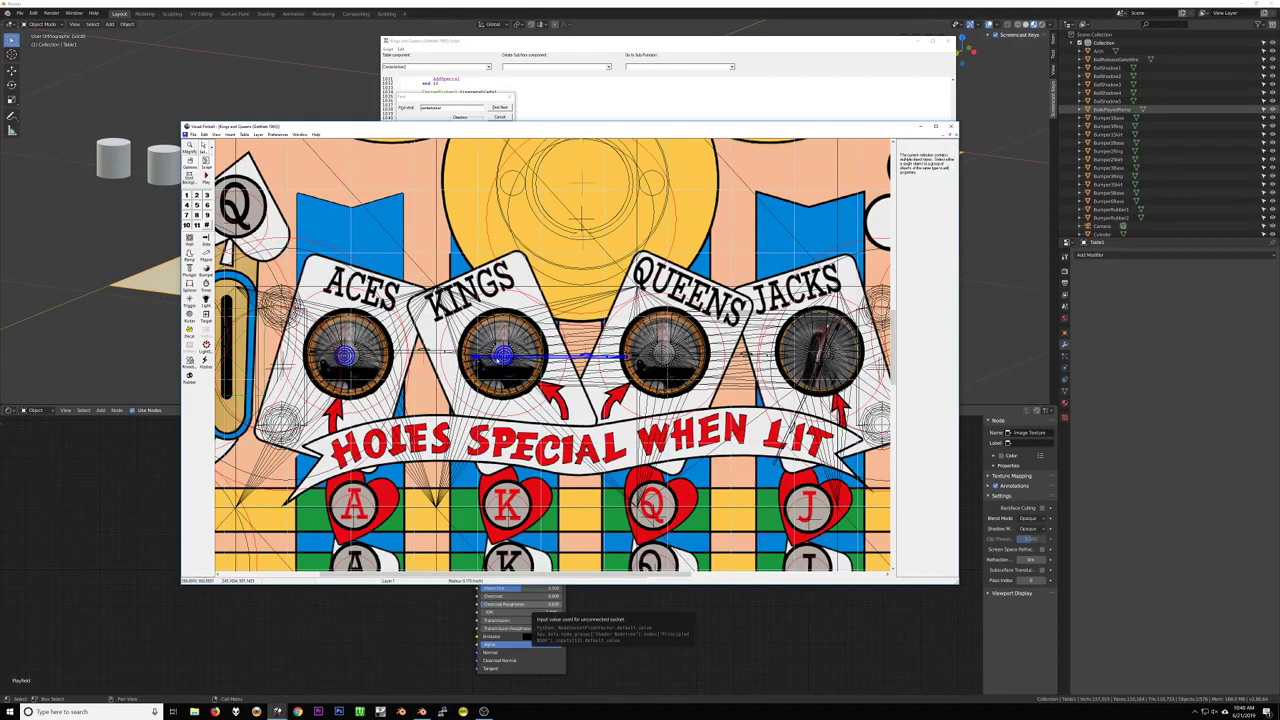
{"action": "left_click", "coordinate": [503, 355]}
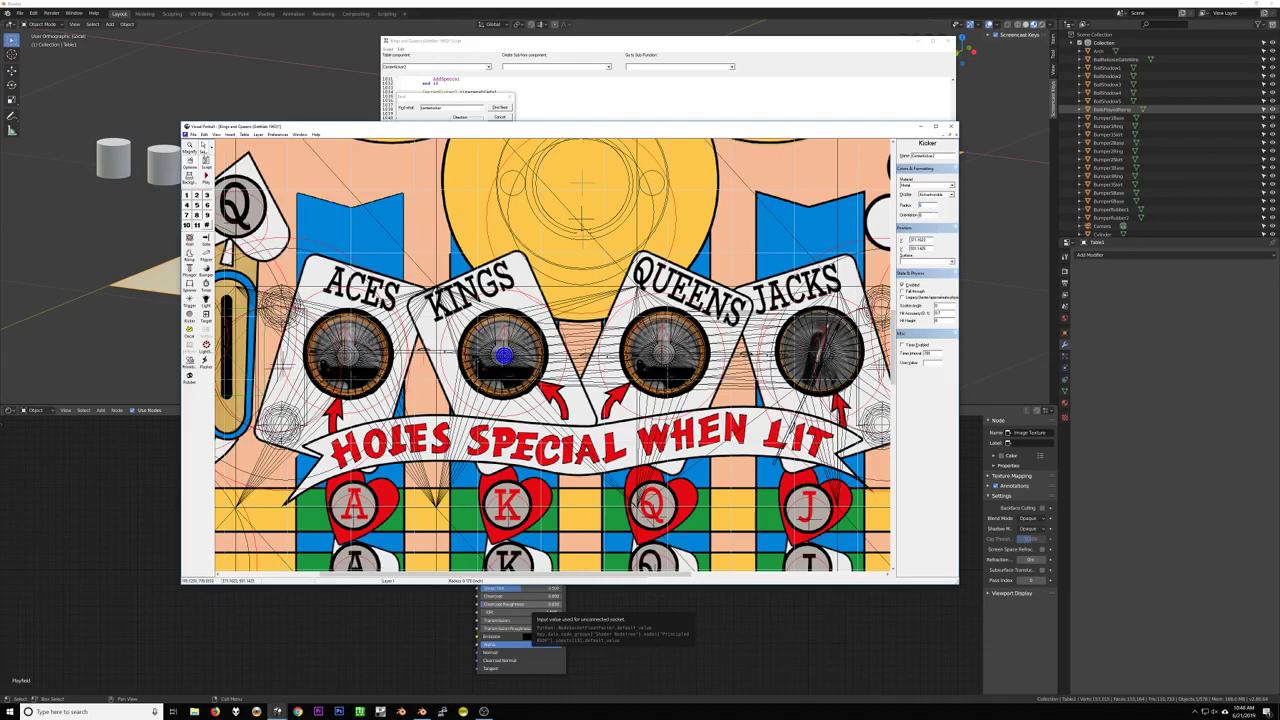
Save the table and run it again with a test ball positioned just above the Aces hole
{"action": "left_click", "coordinate": [193, 135]}
{"action": "left_click", "coordinate": [228, 167]}
{"action": "left_click", "coordinate": [243, 134]}
{"action": "left_click", "coordinate": [250, 142]}
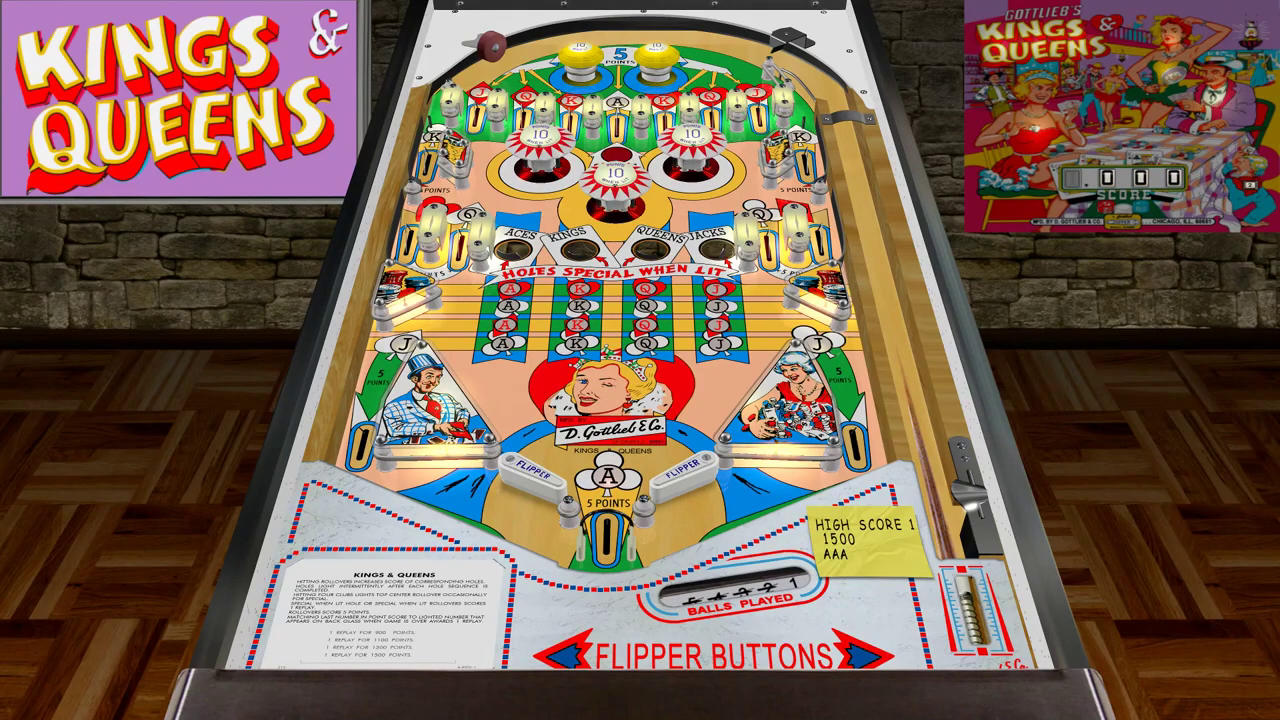
{"action": "double_click", "coordinate": [523, 216]}
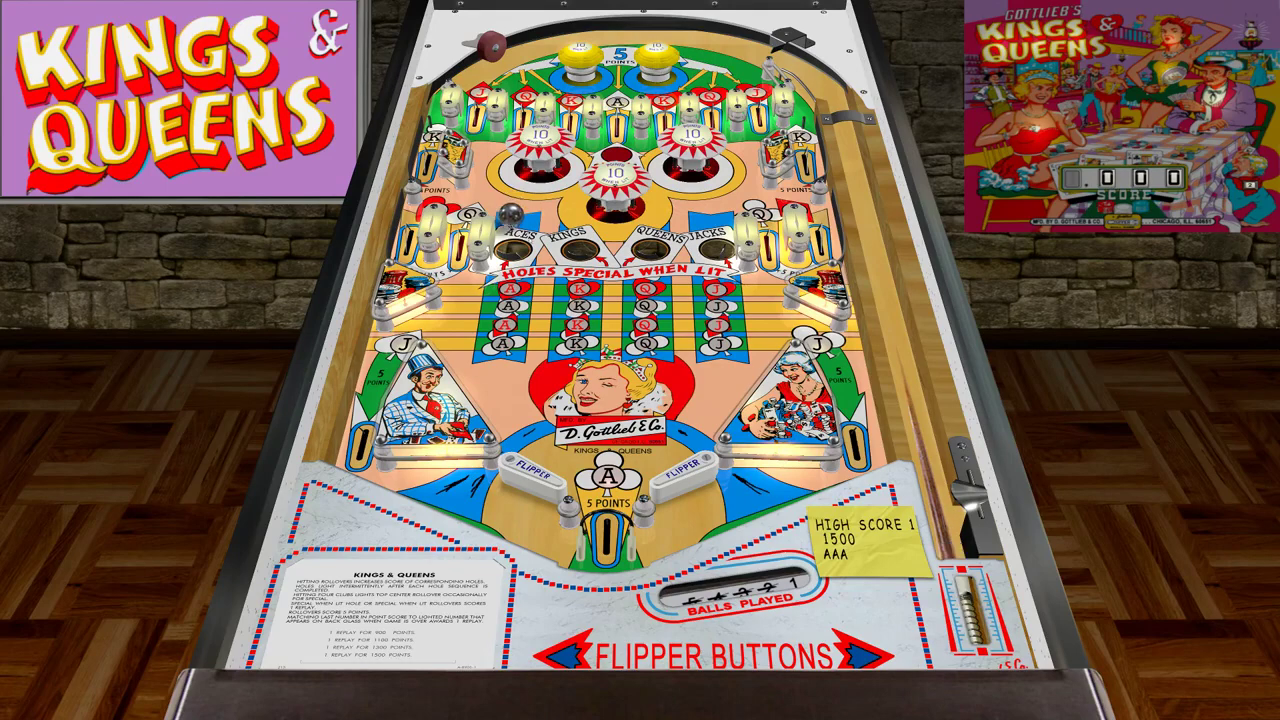